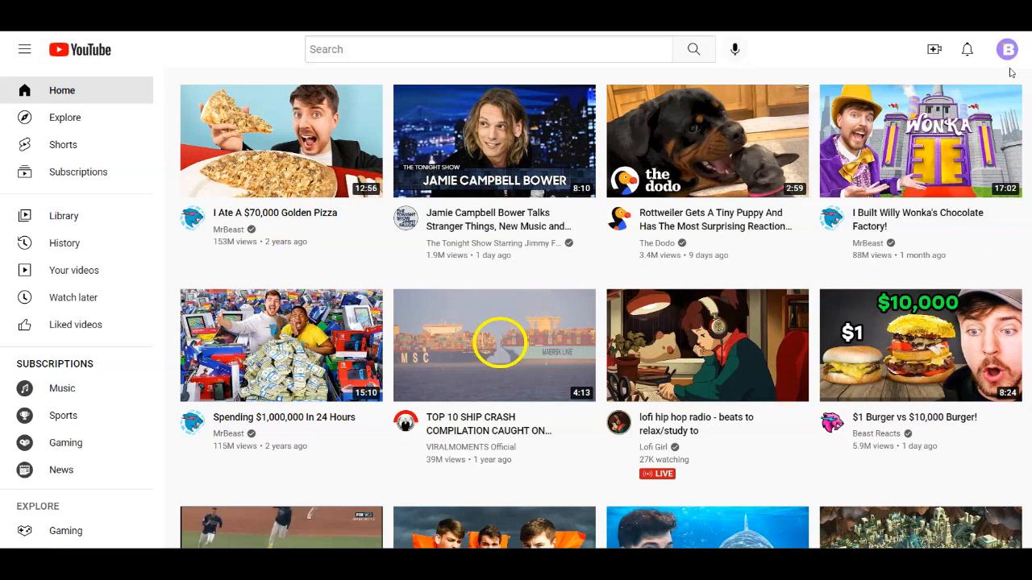
# Look through the video thumbnails recommended in the YouTube home feed.
pyautogui.scroll(-3, 1015, 72)
pyautogui.scroll(-7, 500, 210)
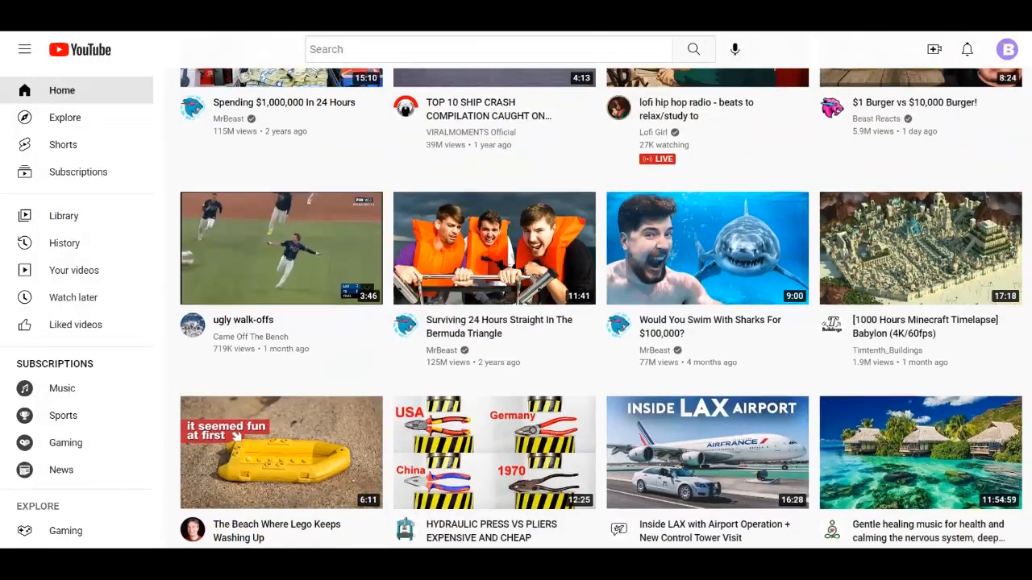
pyautogui.scroll(-4, 997, 283)
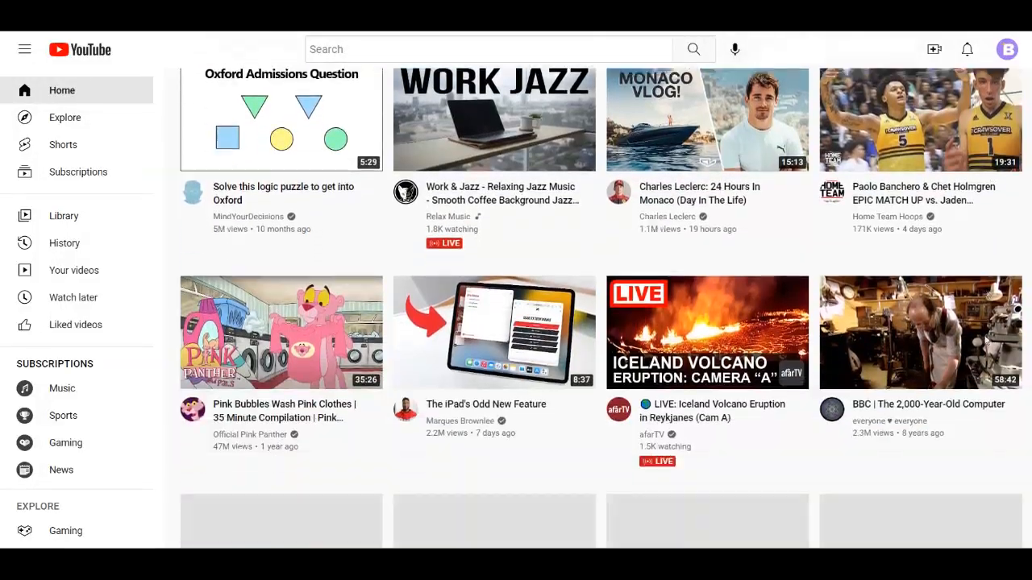
pyautogui.scroll(11, 969, 363)
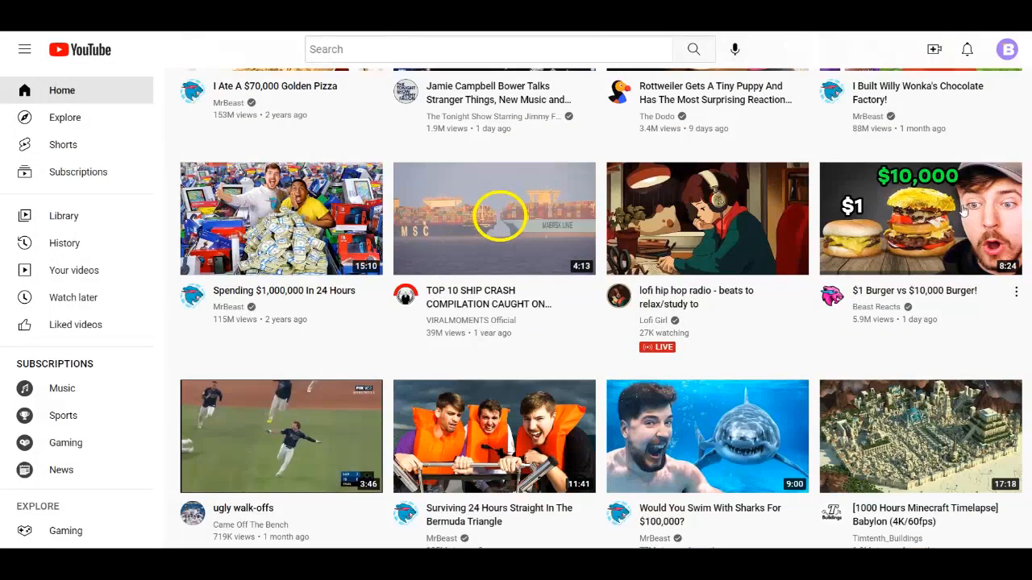
pyautogui.scroll(-7, 504, 202)
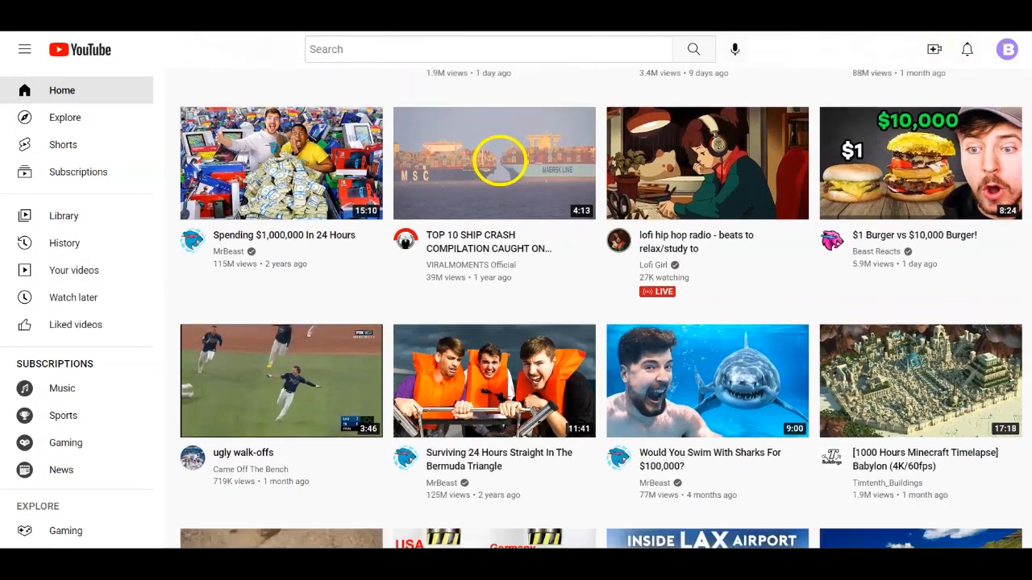
pyautogui.scroll(1, 503, 202)
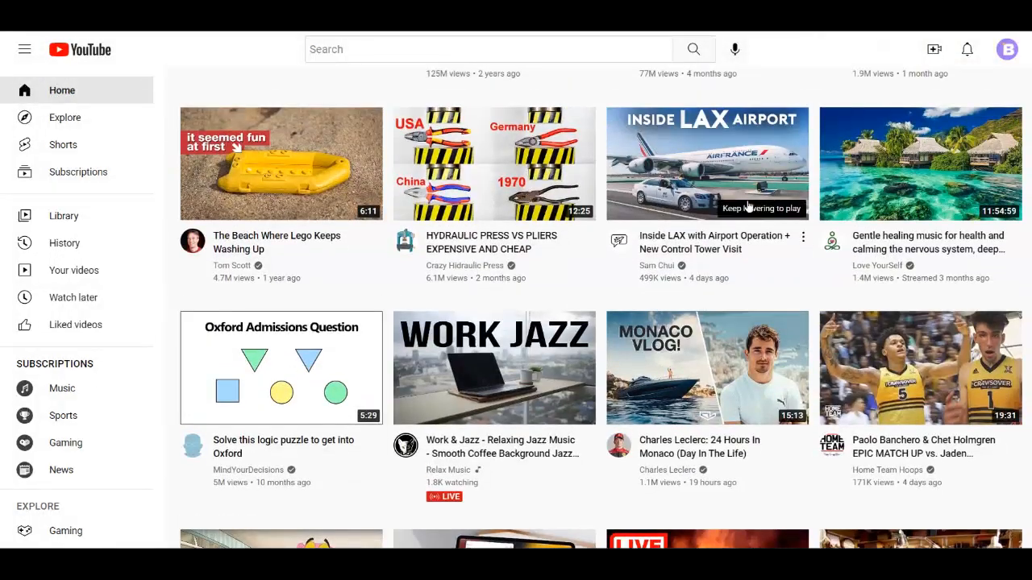
pyautogui.scroll(-1, 919, 201)
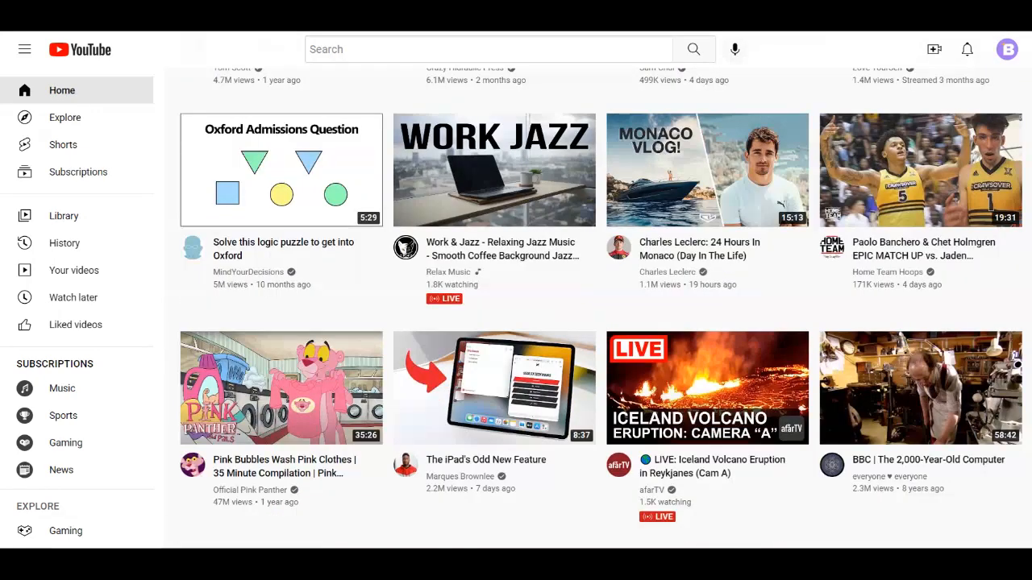
pyautogui.scroll(-3, 950, 446)
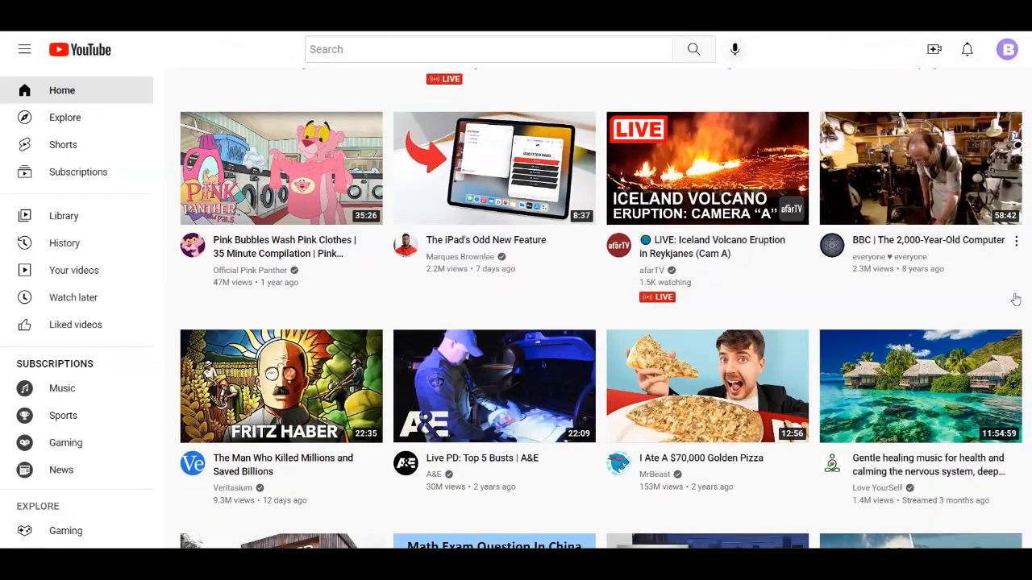
pyautogui.scroll(-4, 1015, 308)
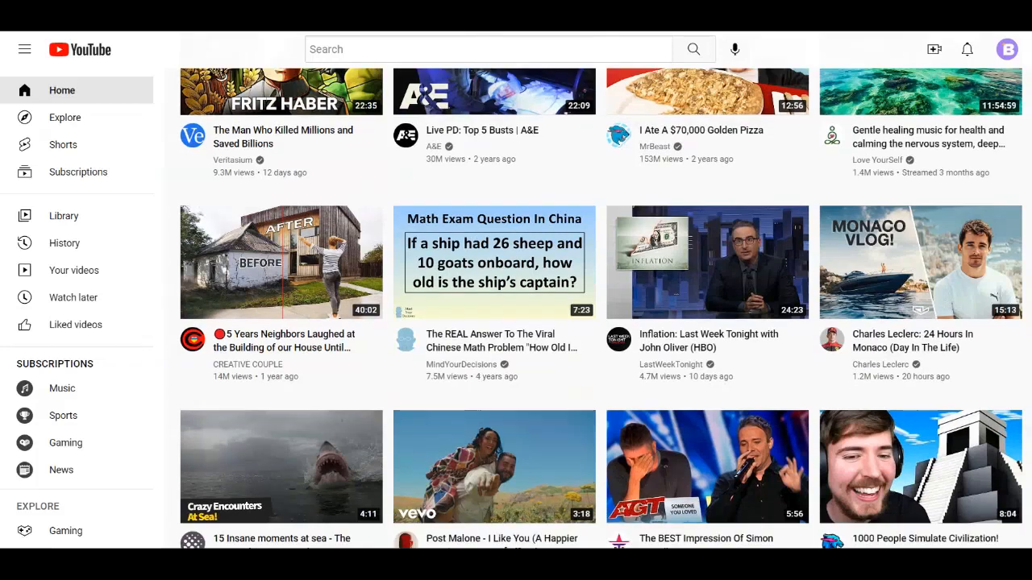
pyautogui.scroll(-5, 600, 307)
pyautogui.scroll(-3, 708, 394)
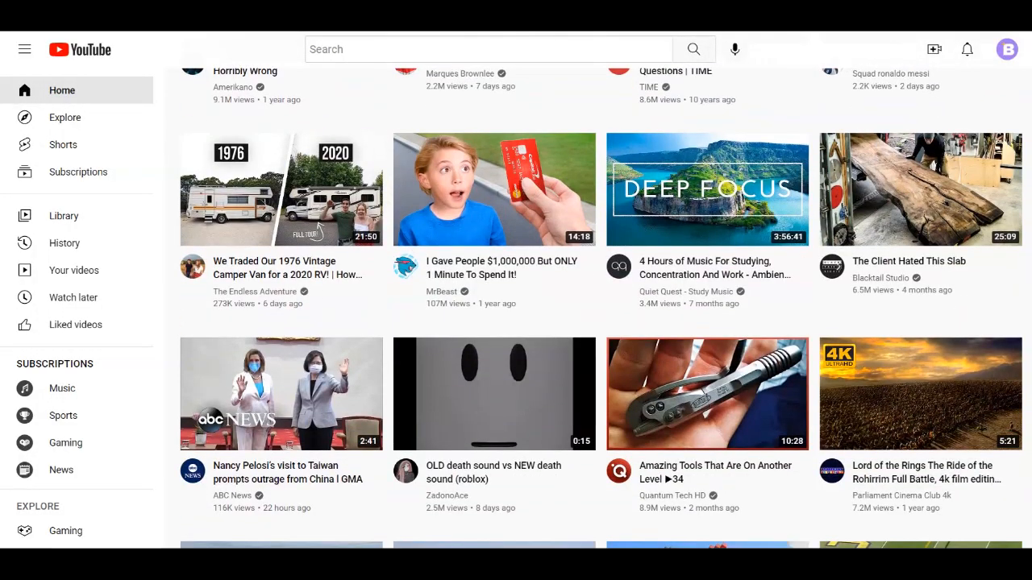
pyautogui.scroll(10, 511, 146)
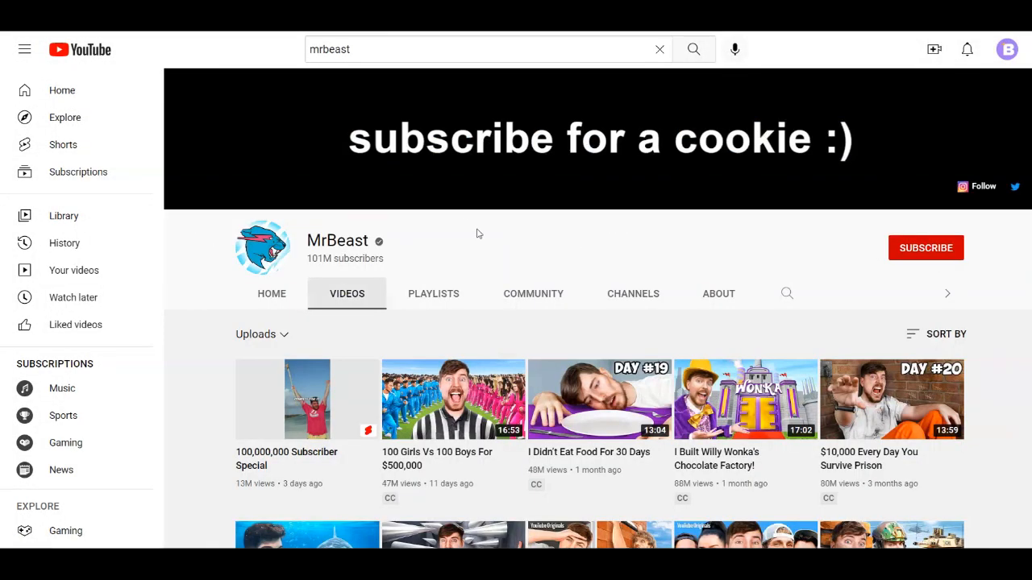
# Examine the thumbnails of the uploaded videos on the MrBeast channel.
pyautogui.scroll(-4, 484, 230)
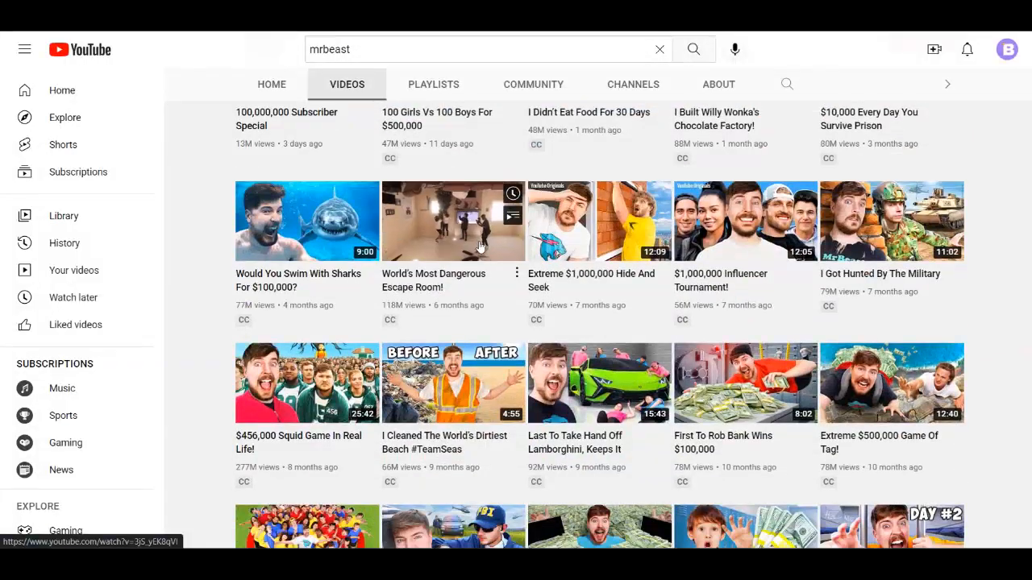
pyautogui.scroll(-3, 483, 246)
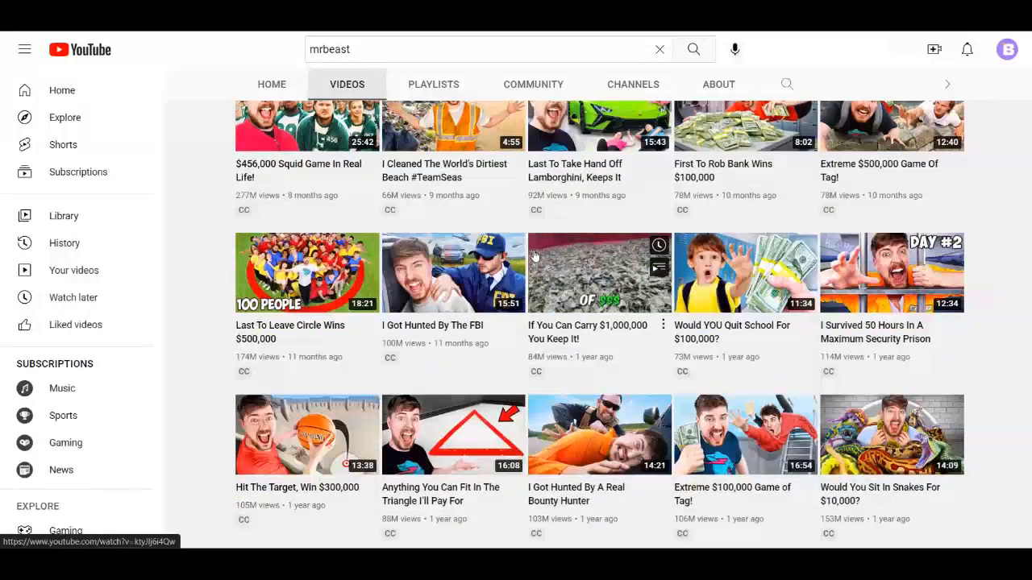
pyautogui.scroll(-3, 448, 269)
pyautogui.scroll(-1, 452, 269)
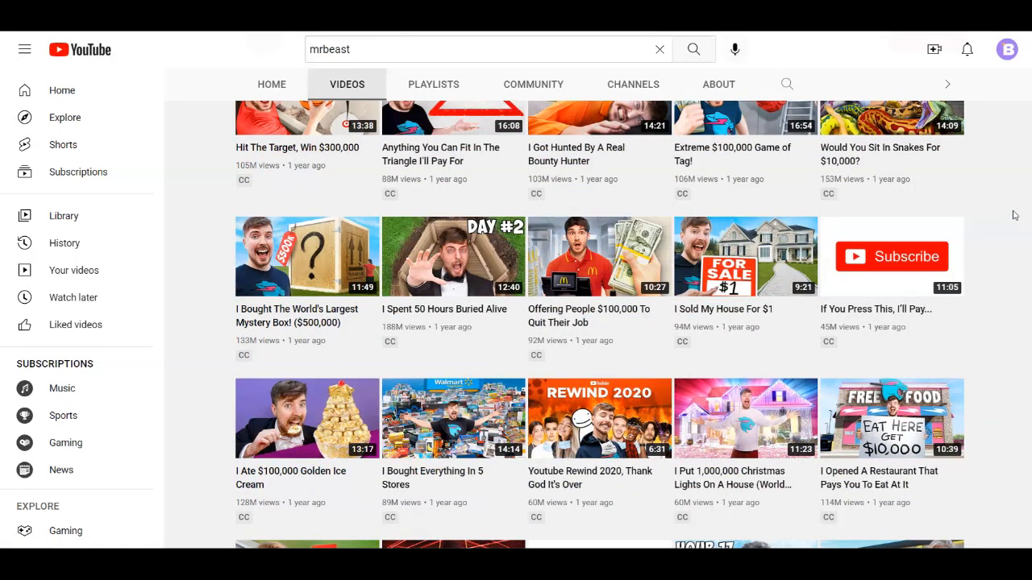
pyautogui.scroll(-3, 1014, 218)
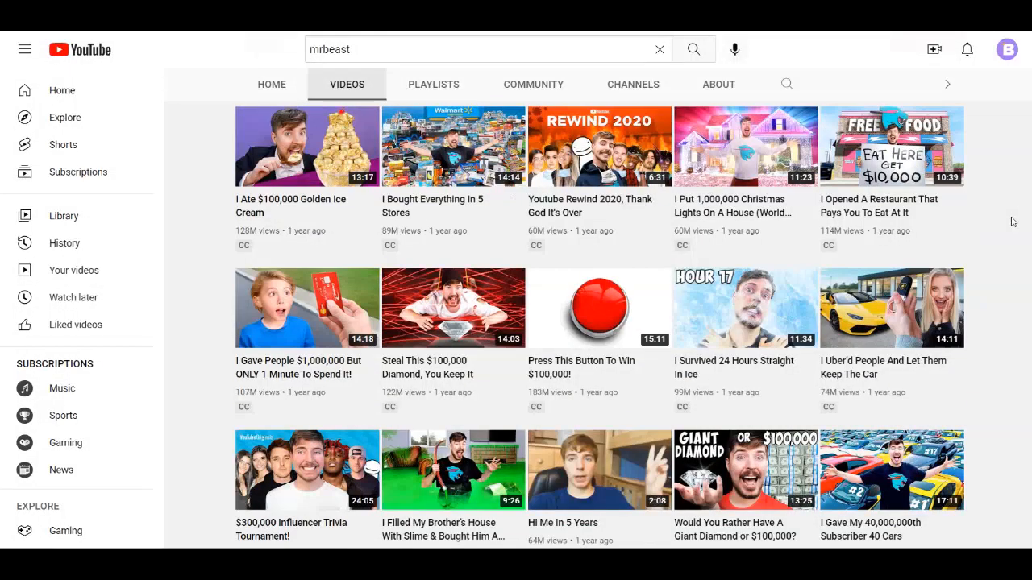
pyautogui.scroll(-3, 1014, 222)
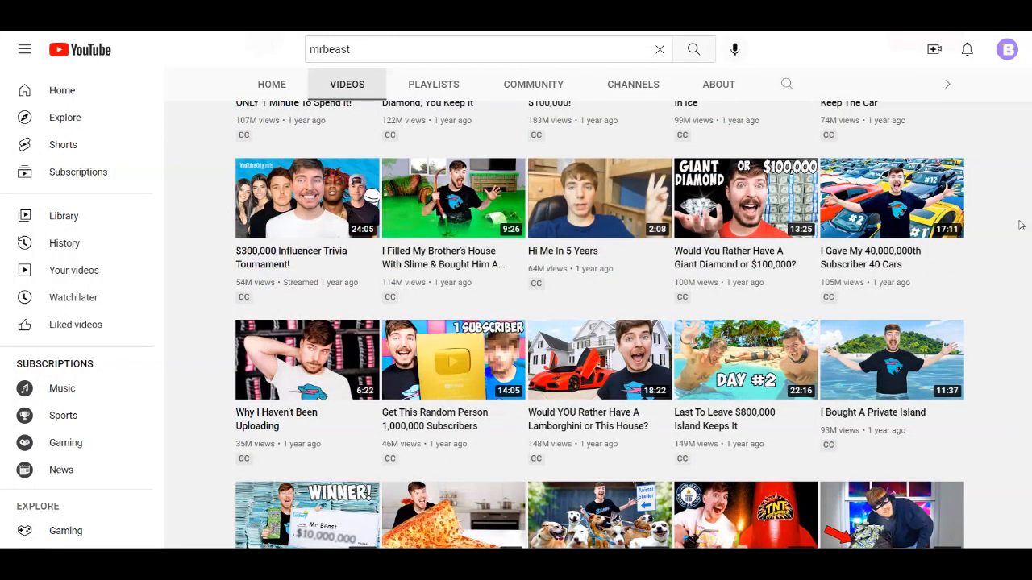
pyautogui.scroll(10, 961, 354)
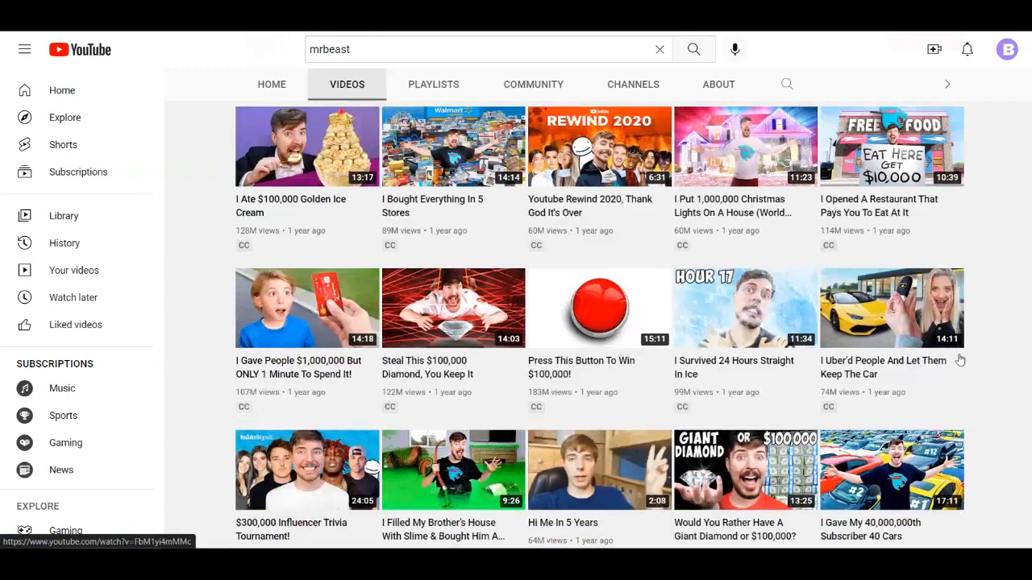
pyautogui.scroll(10, 961, 359)
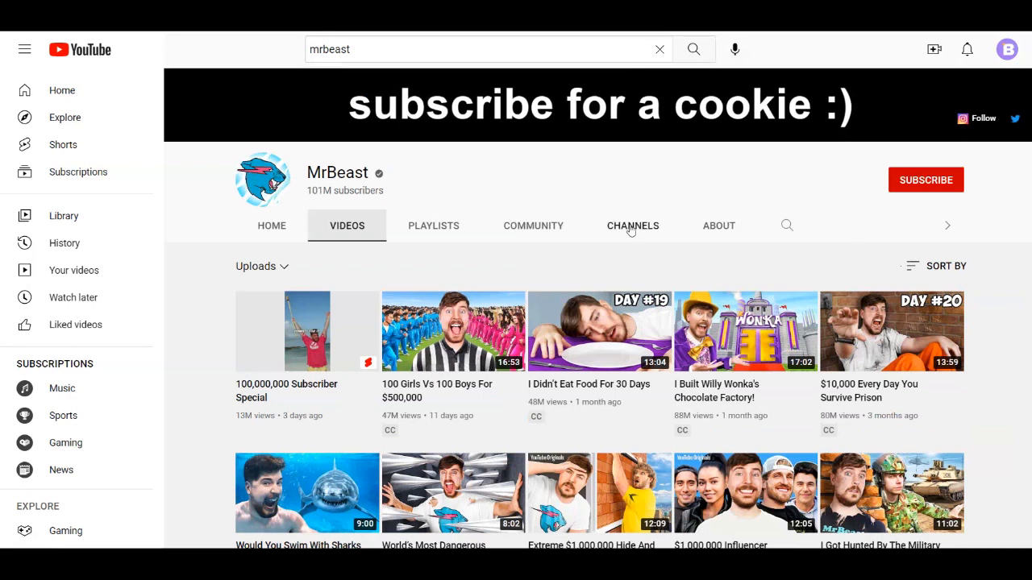
pyautogui.scroll(1, 496, 213)
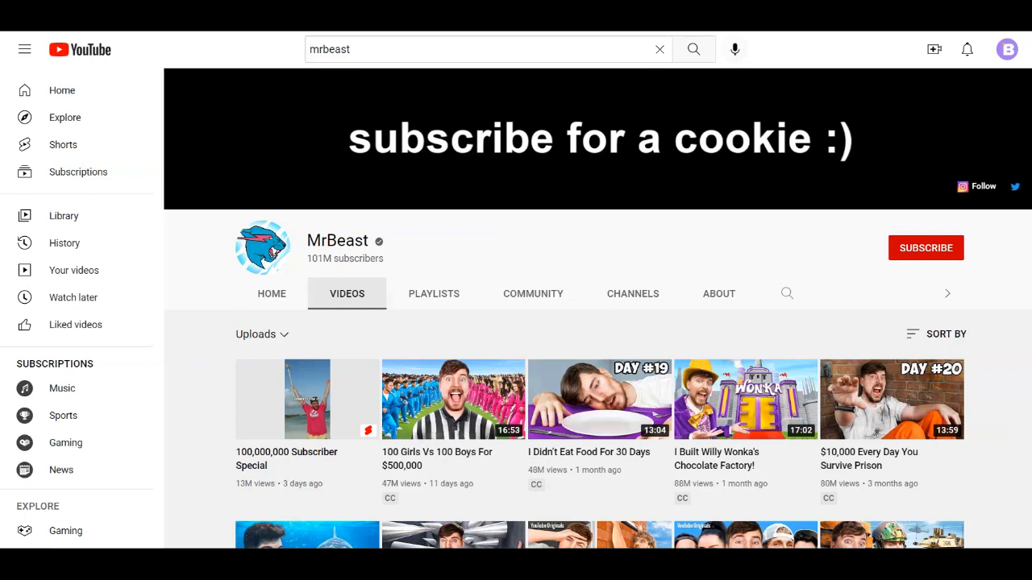
# Switch to the Canva home page and review its design, business, education and pricing offerings.
pyautogui.click(89, 58)
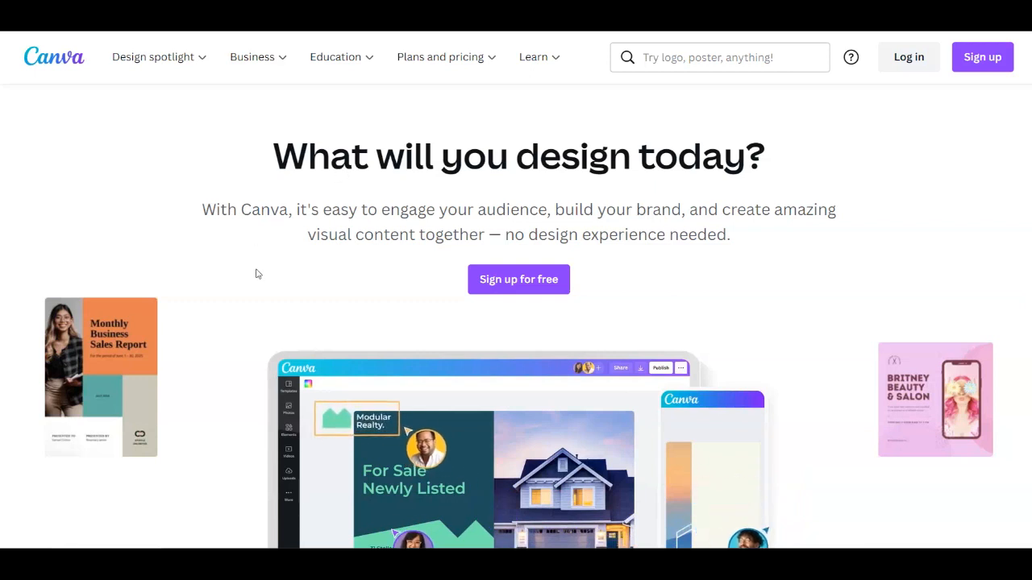
pyautogui.click(161, 58)
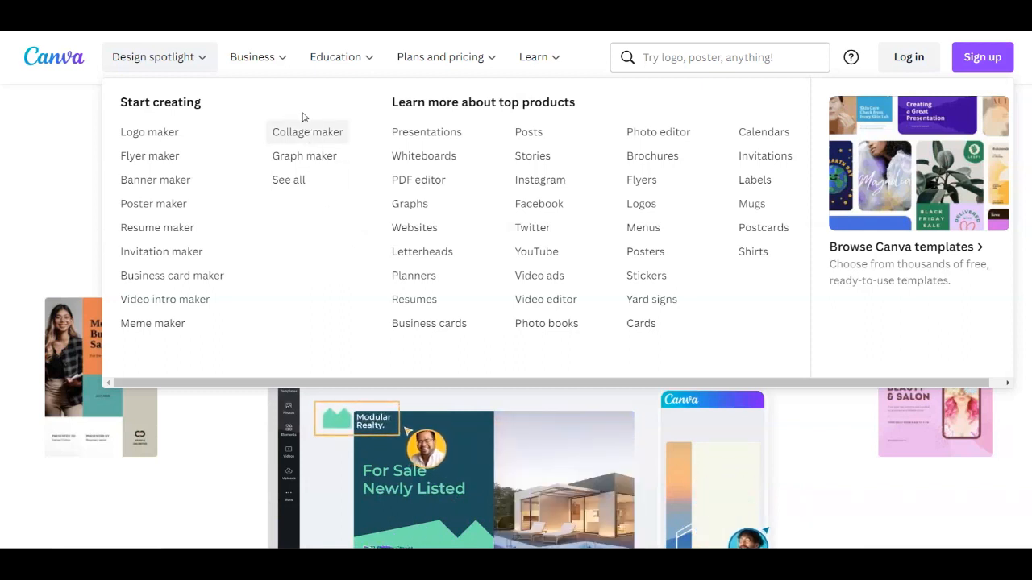
pyautogui.moveTo(277, 56)
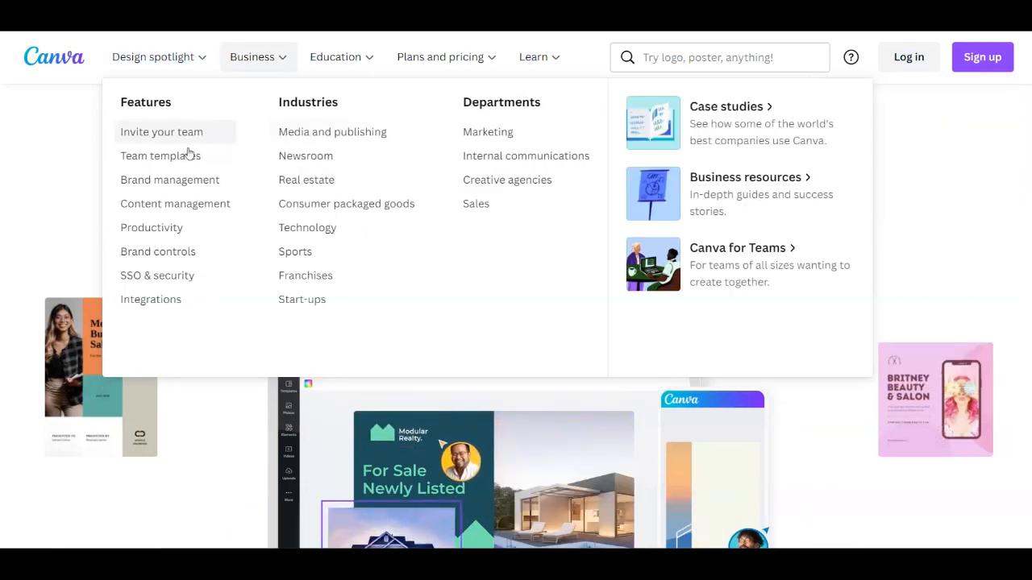
pyautogui.moveTo(198, 53)
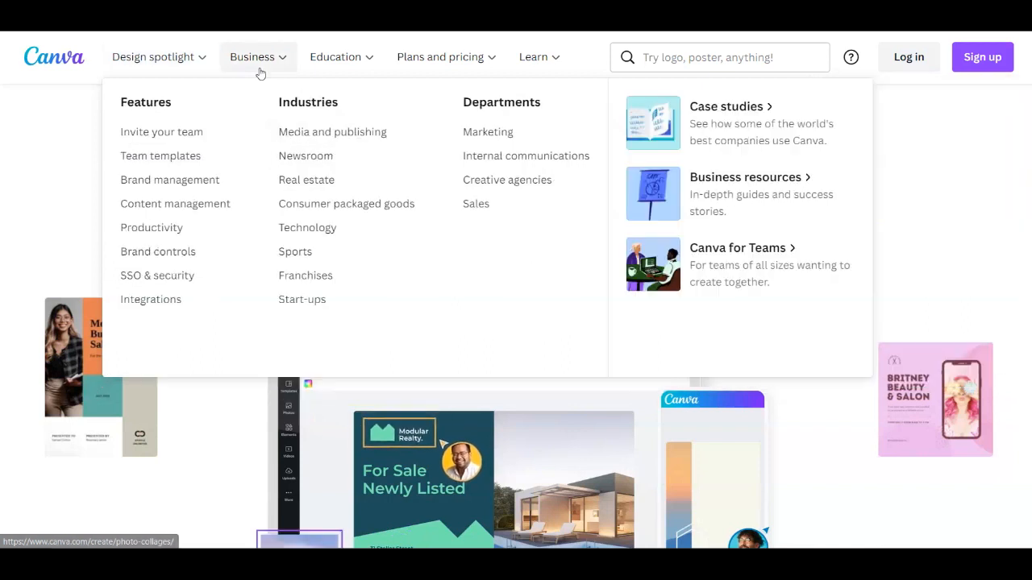
pyautogui.moveTo(347, 71)
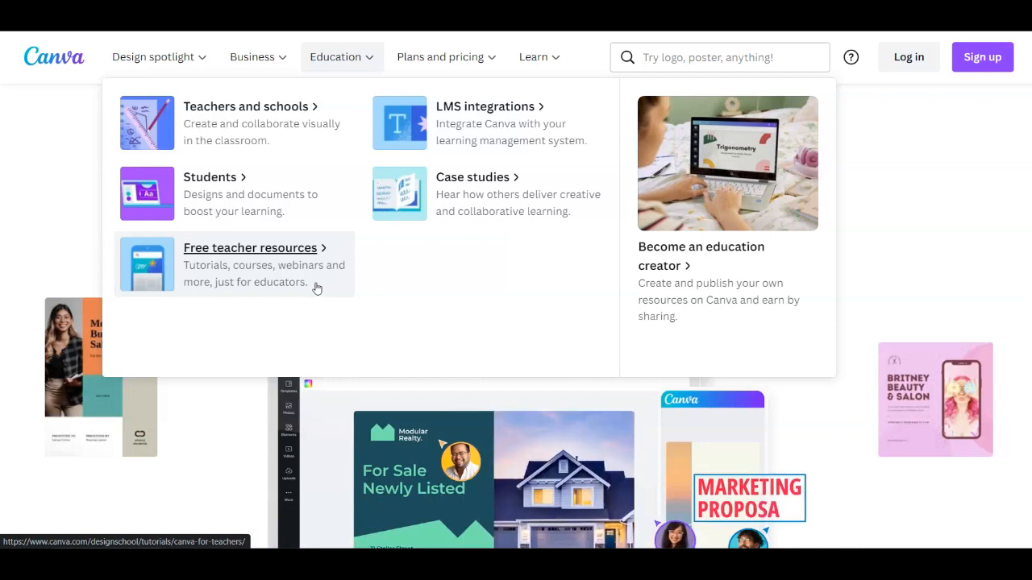
pyautogui.moveTo(446, 63)
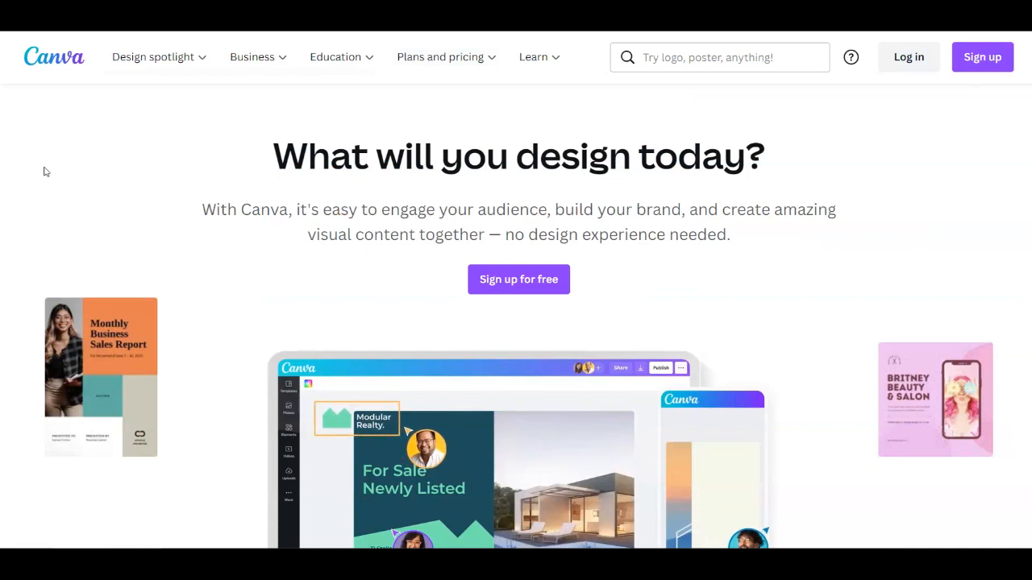
# Read the Ready-made designs section of the Canva home page.
pyautogui.scroll(-1, 46, 171)
pyautogui.scroll(-7, 46, 171)
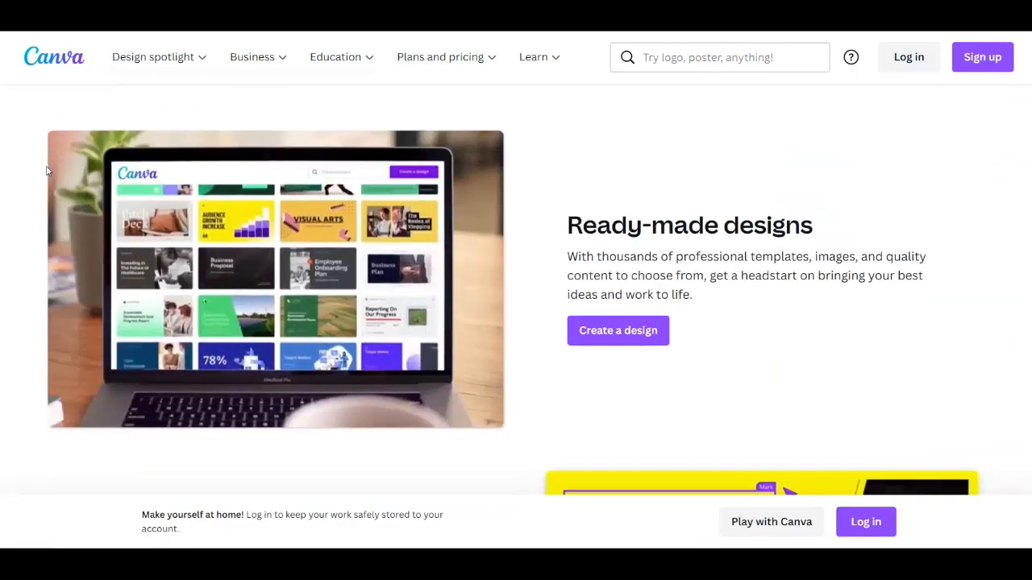
pyautogui.scroll(-2, 46, 171)
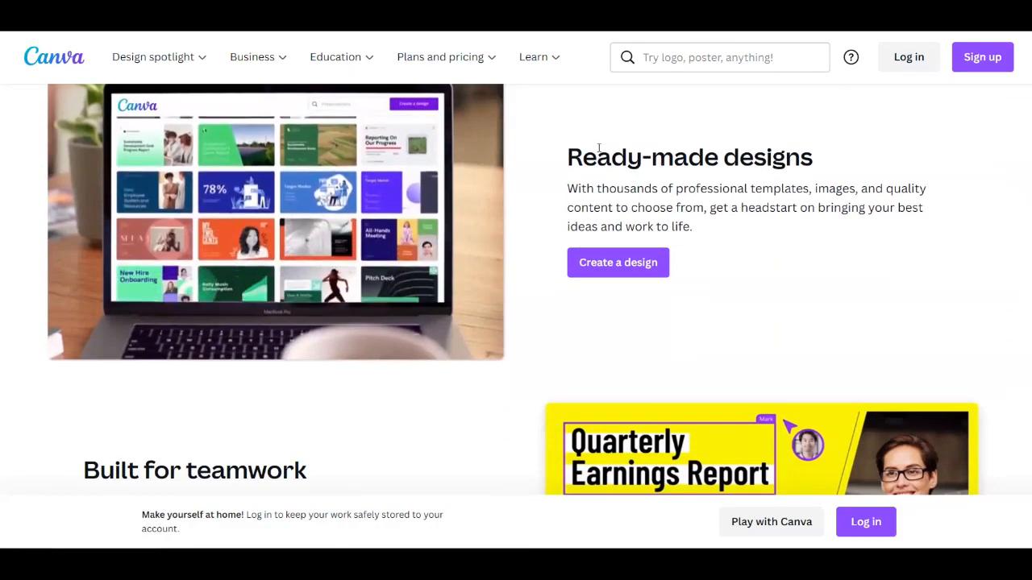
pyautogui.moveTo(596, 157); pyautogui.dragTo(908, 143)
pyautogui.click(909, 143)
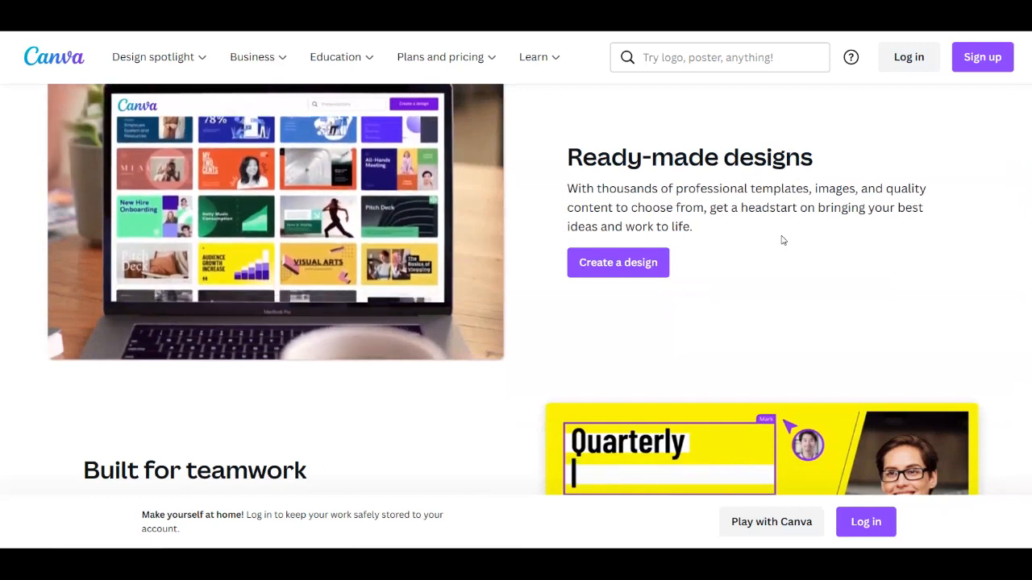
pyautogui.moveTo(652, 190); pyautogui.dragTo(748, 187)
pyautogui.click(761, 186)
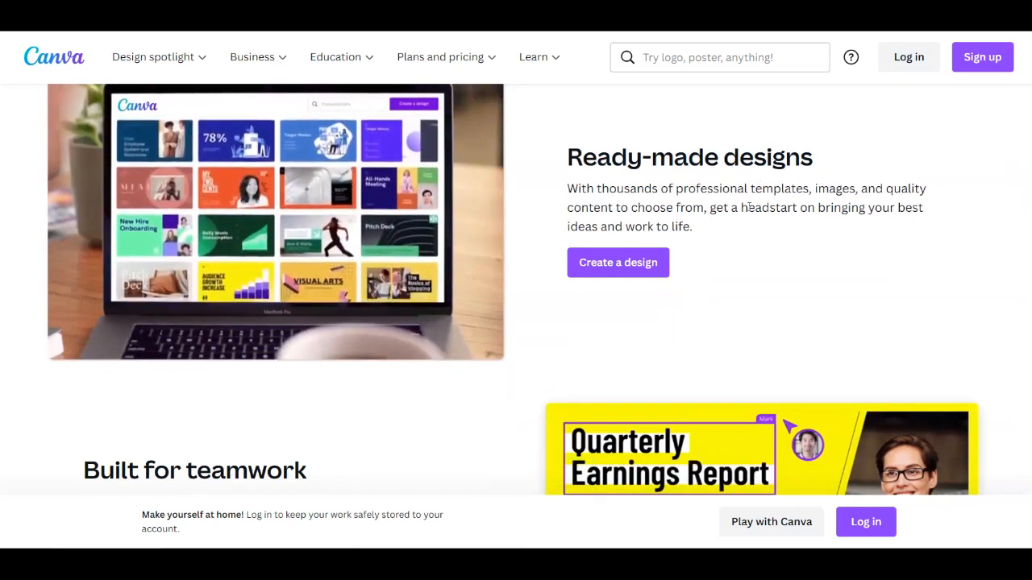
pyautogui.rightClick(743, 208)
pyautogui.press('Escape')
# Review the home page's teamwork and sharing sections, down to the samples under Templates for absolutely anything.
pyautogui.scroll(-3, 650, 224)
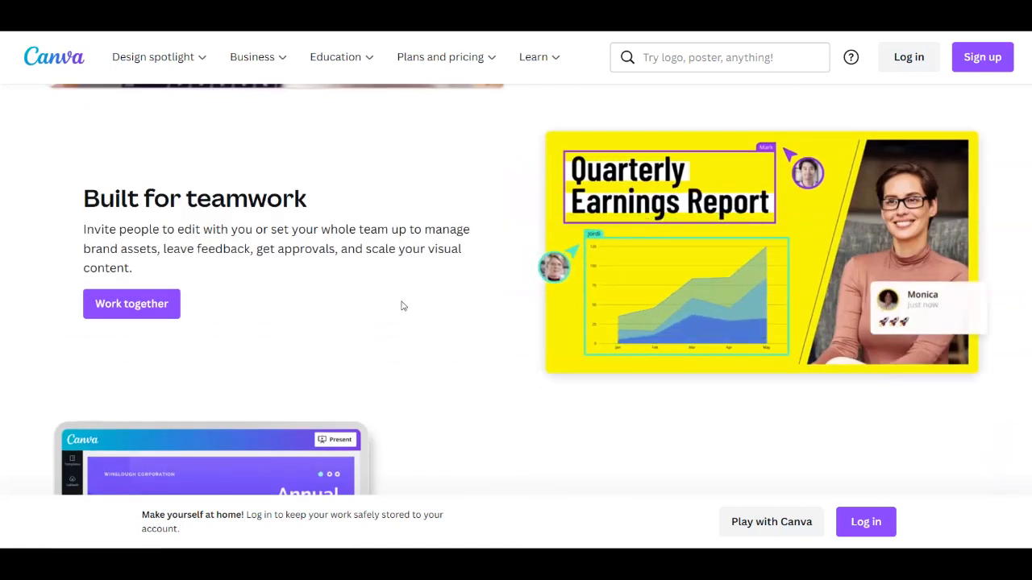
pyautogui.moveTo(85, 203); pyautogui.dragTo(431, 185)
pyautogui.click(431, 186)
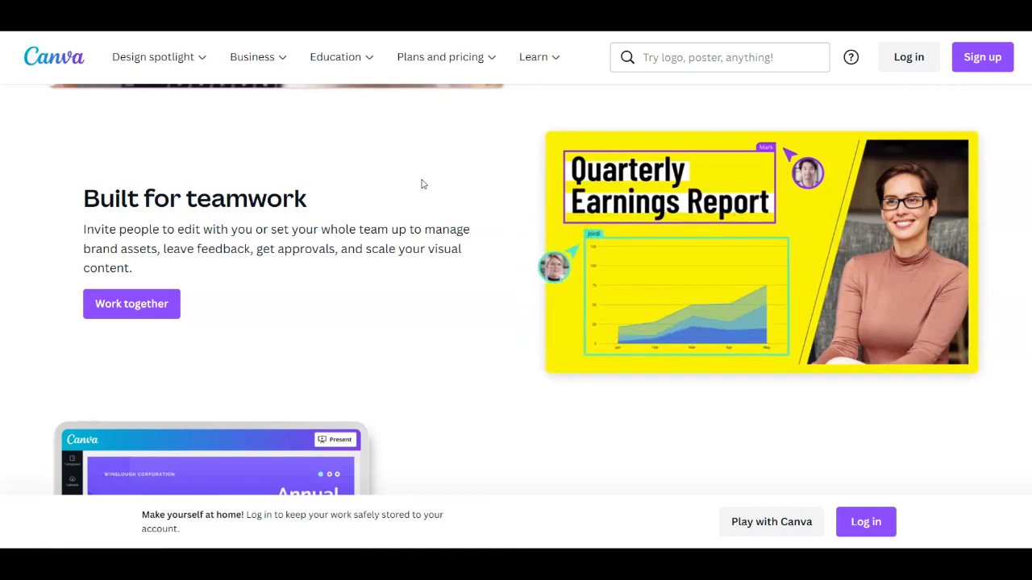
pyautogui.scroll(-3, 300, 289)
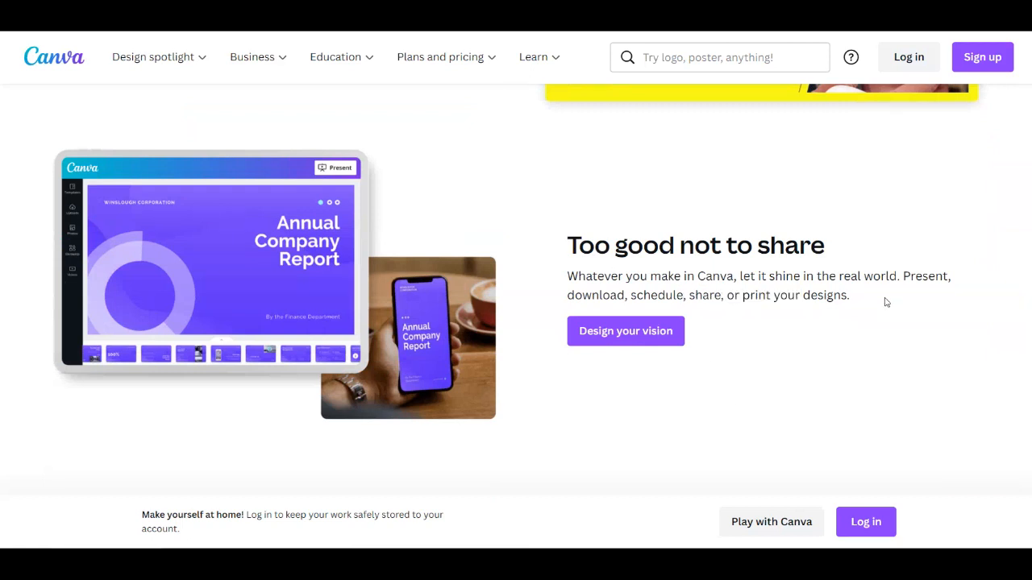
pyautogui.scroll(-5, 730, 406)
pyautogui.scroll(1, 679, 392)
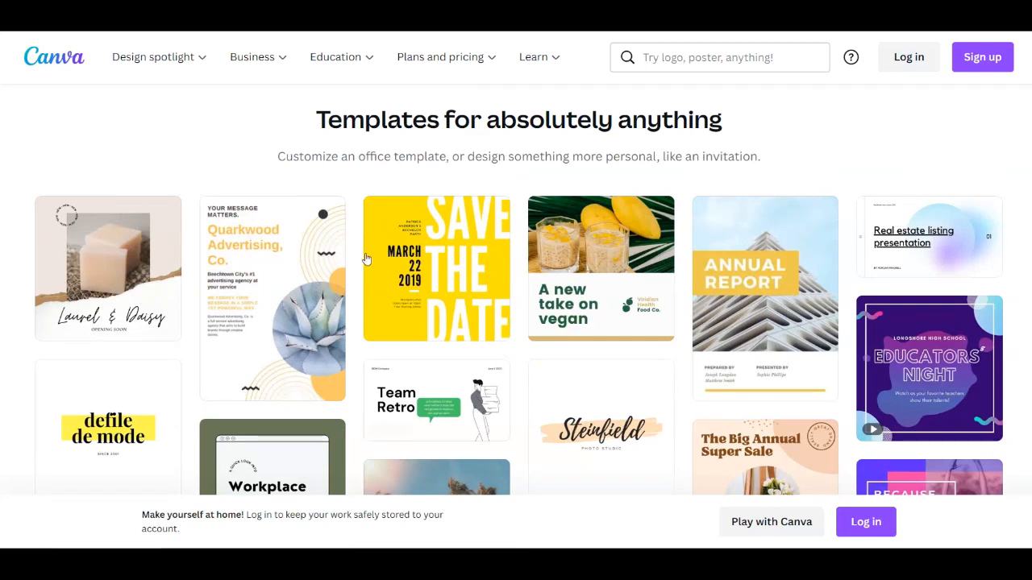
# Open the page with all free templates and view its template categories.
pyautogui.click(146, 71)
pyautogui.scroll(-3, 519, 290)
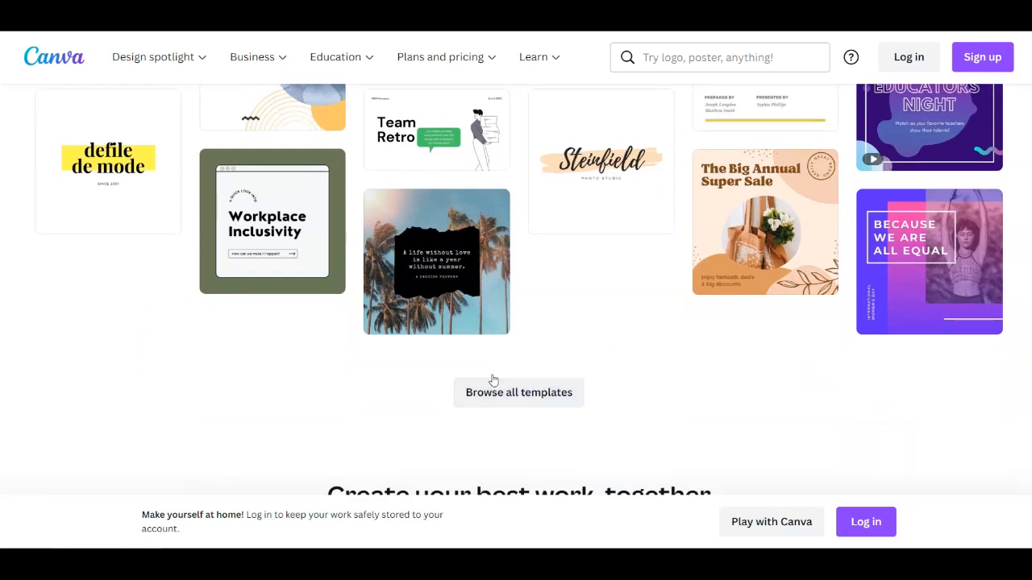
pyautogui.click(549, 394)
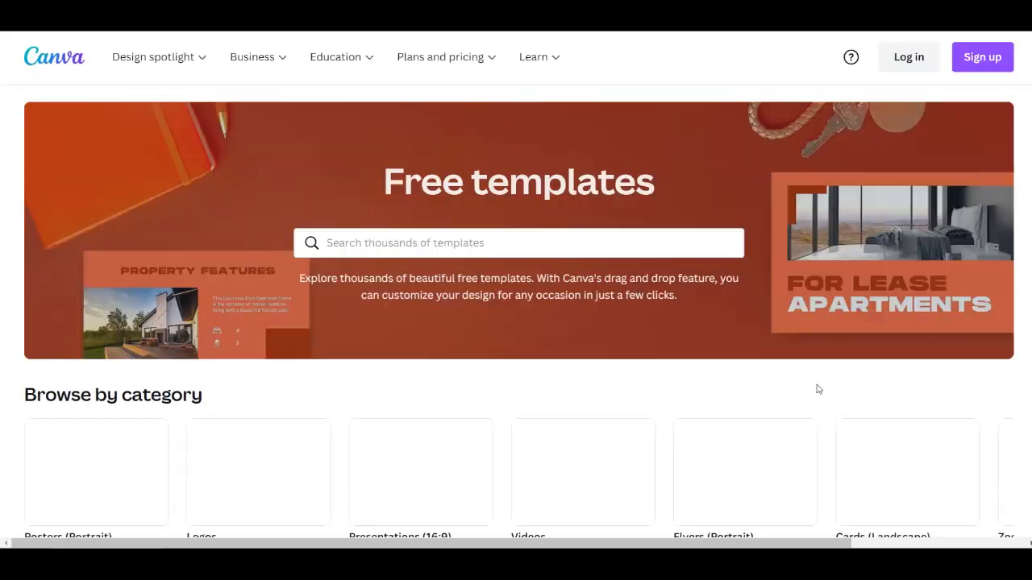
pyautogui.scroll(-3, 679, 342)
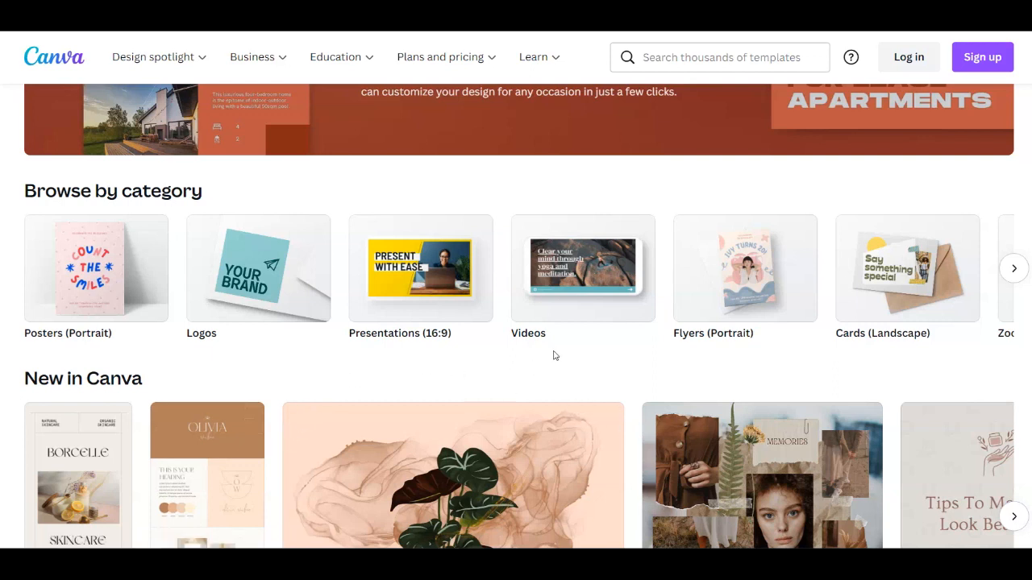
# Browse the template categories, the New in Canva designs, and the logo and presentation samples on the templates page.
pyautogui.click(1011, 271)
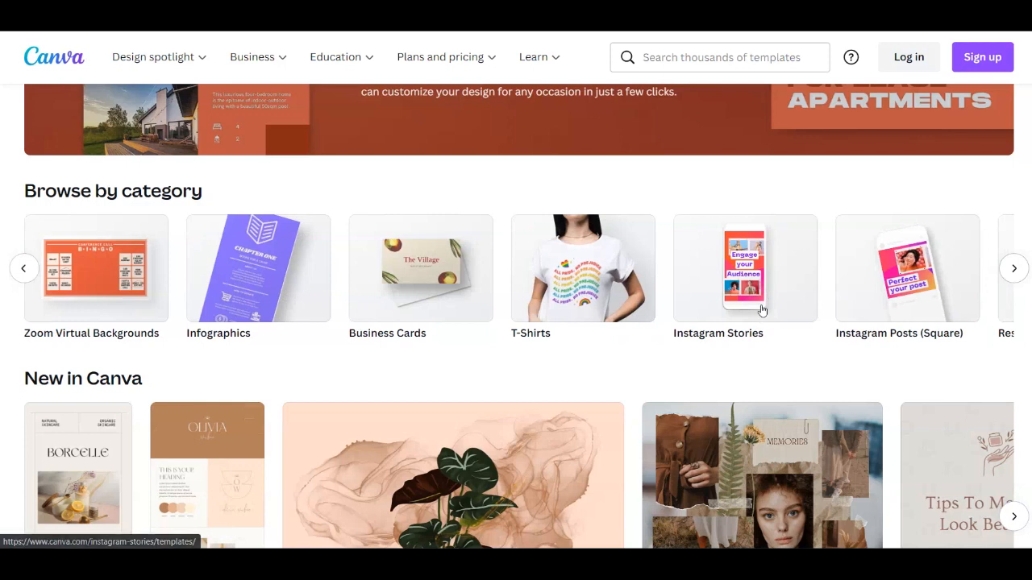
pyautogui.click(1015, 276)
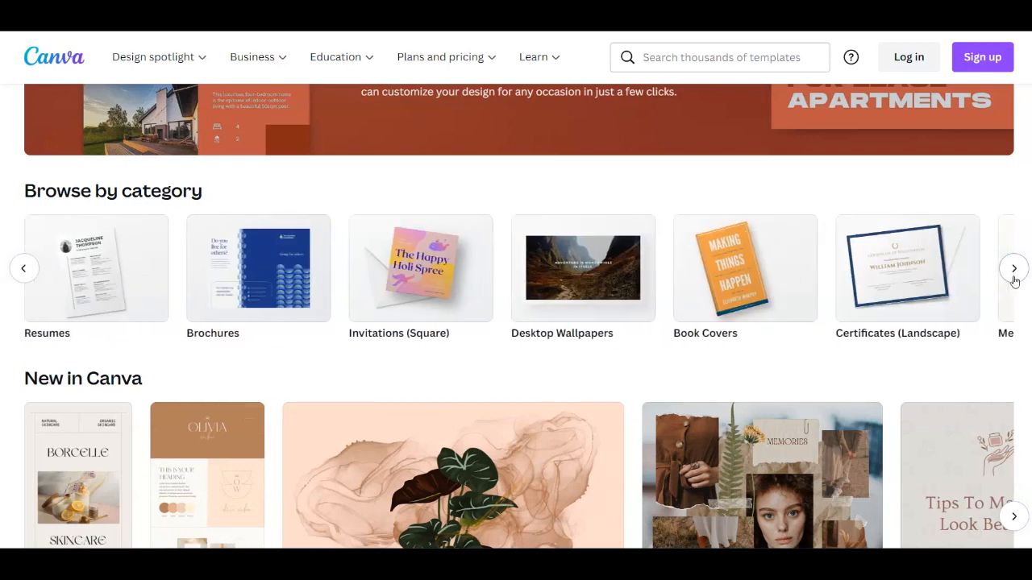
pyautogui.scroll(-6, 454, 409)
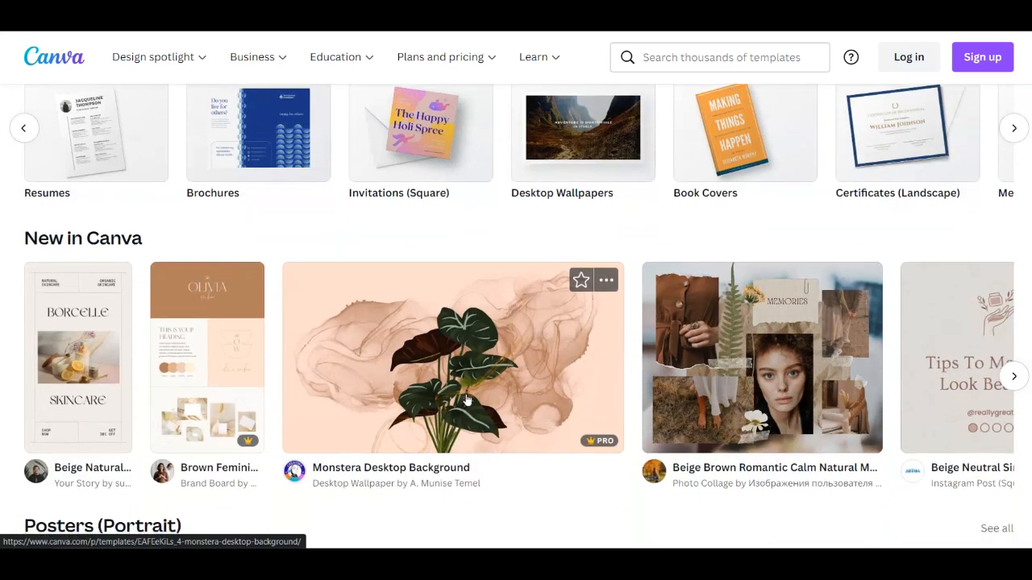
pyautogui.scroll(-10, 463, 396)
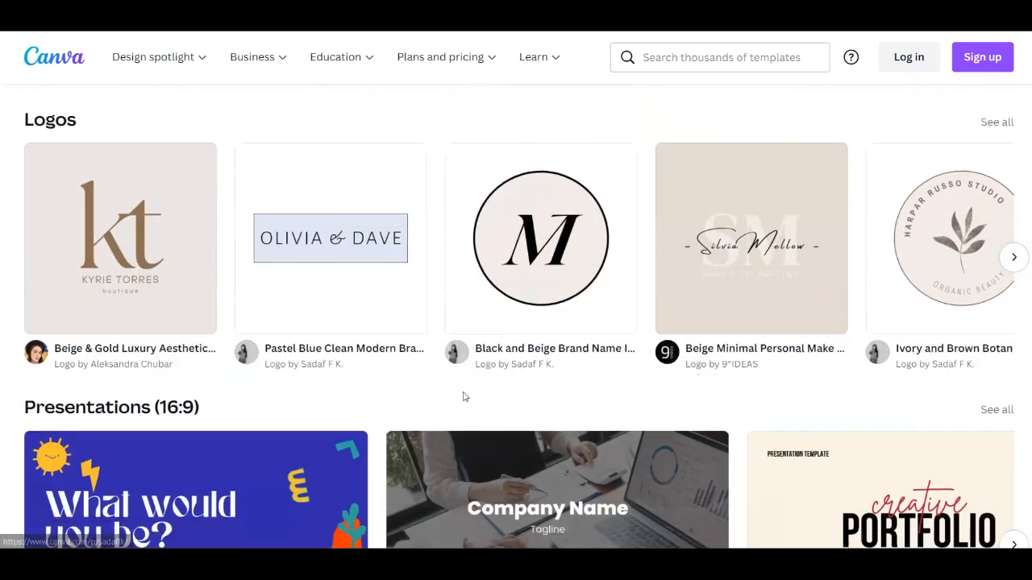
pyautogui.scroll(-1, 458, 398)
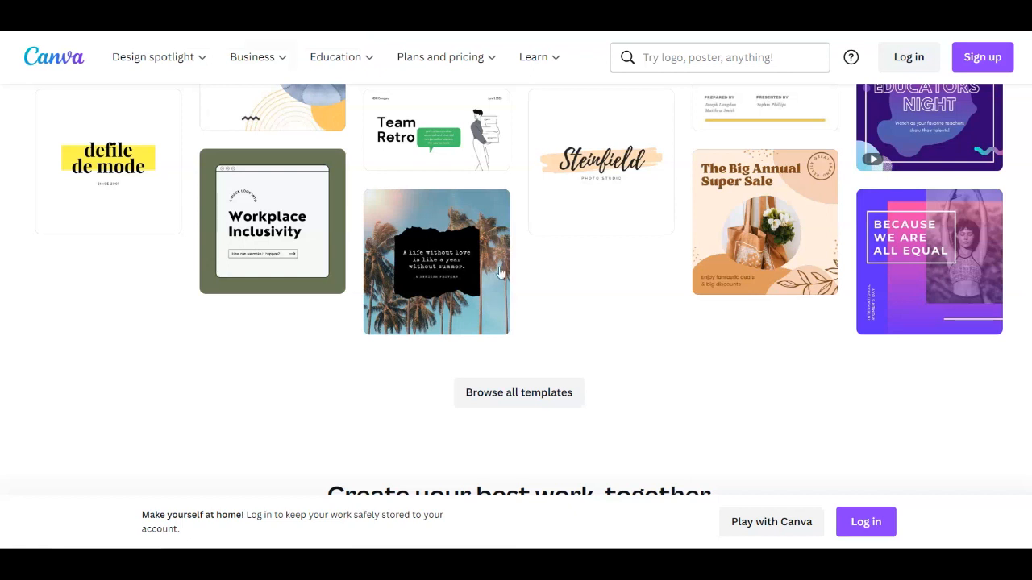
# Return to the home page and read the Canva for Teams introduction under Create your best work, together.
pyautogui.scroll(-4, 520, 303)
pyautogui.moveTo(315, 171); pyautogui.dragTo(736, 185)
pyautogui.click(736, 186)
pyautogui.scroll(-1, 526, 266)
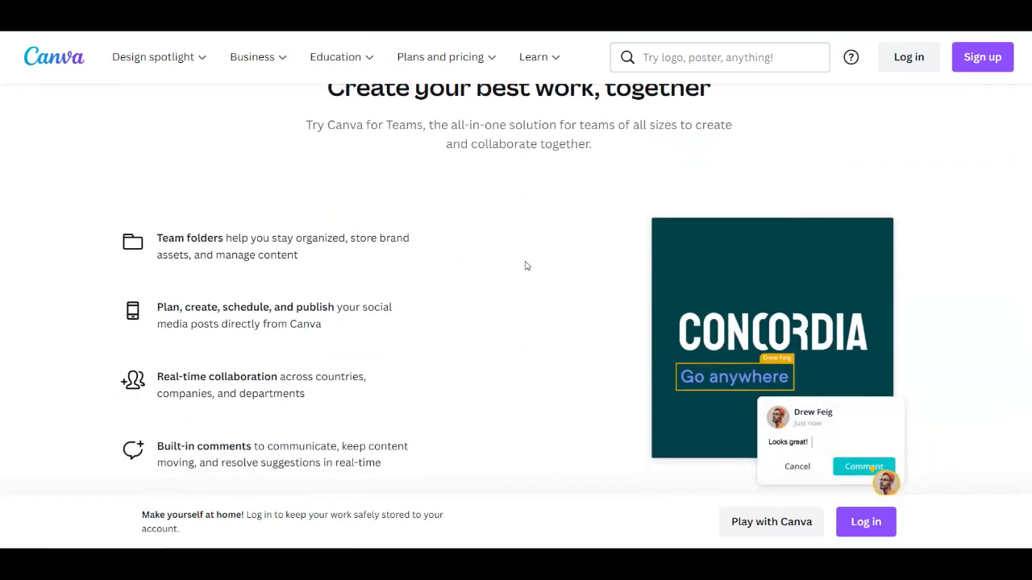
pyautogui.moveTo(306, 125); pyautogui.dragTo(638, 142)
pyautogui.click(639, 141)
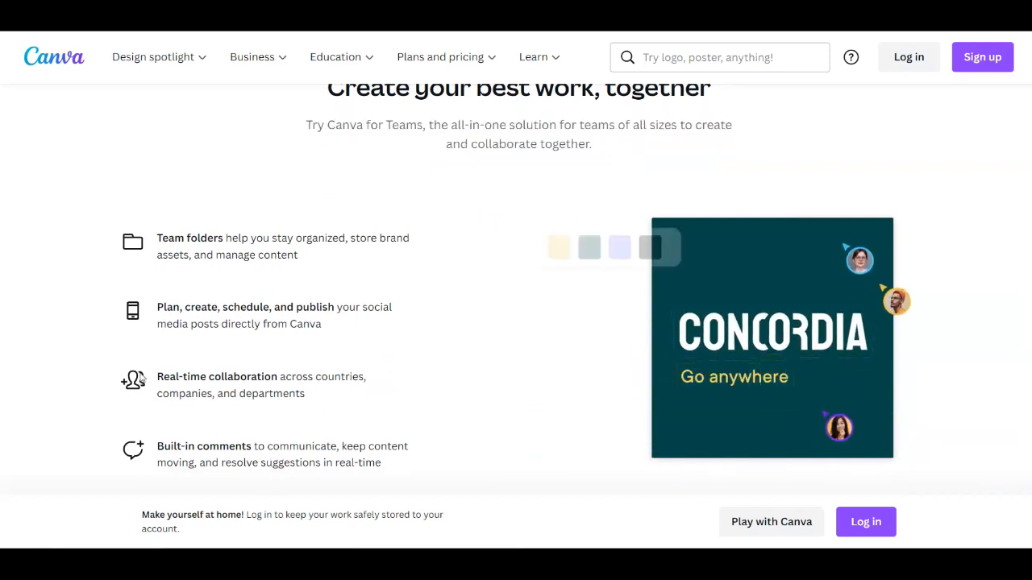
# Read the team feature list covering team folders, social media publishing, real-time collaboration and built-in comments.
pyautogui.moveTo(163, 308); pyautogui.dragTo(319, 303)
pyautogui.click(337, 304)
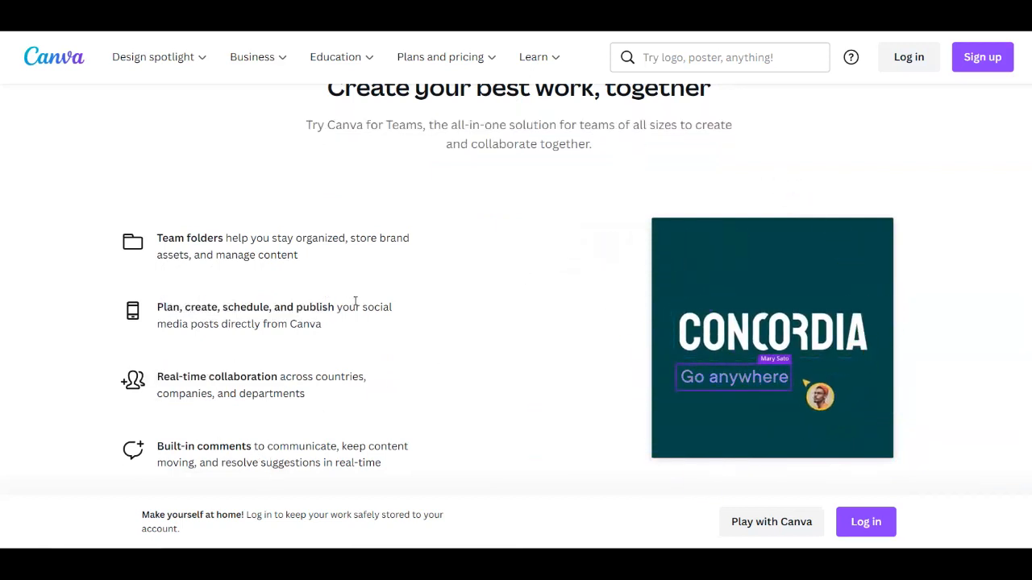
pyautogui.moveTo(180, 324); pyautogui.dragTo(254, 325)
pyautogui.click(359, 327)
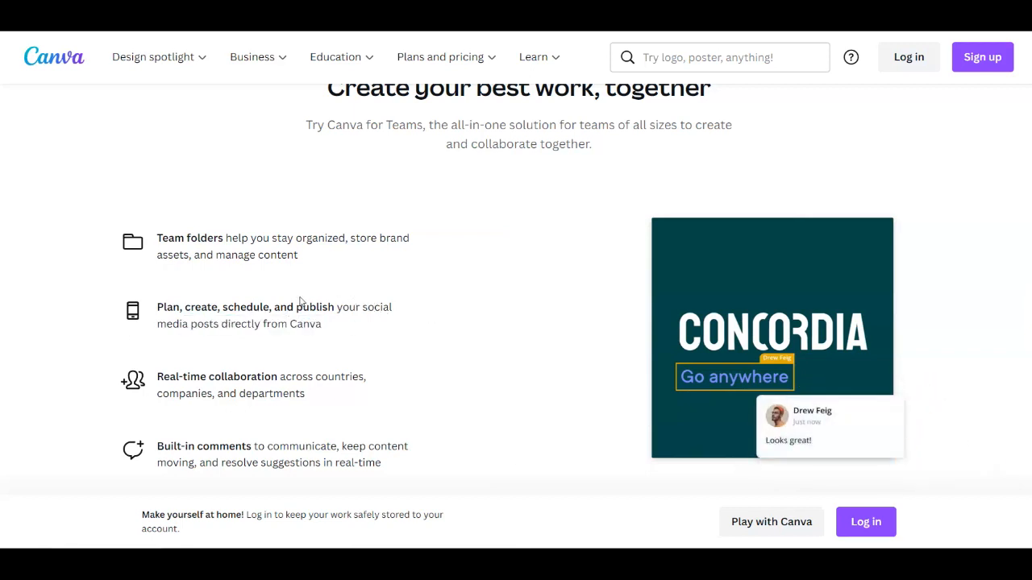
pyautogui.scroll(-1, 399, 242)
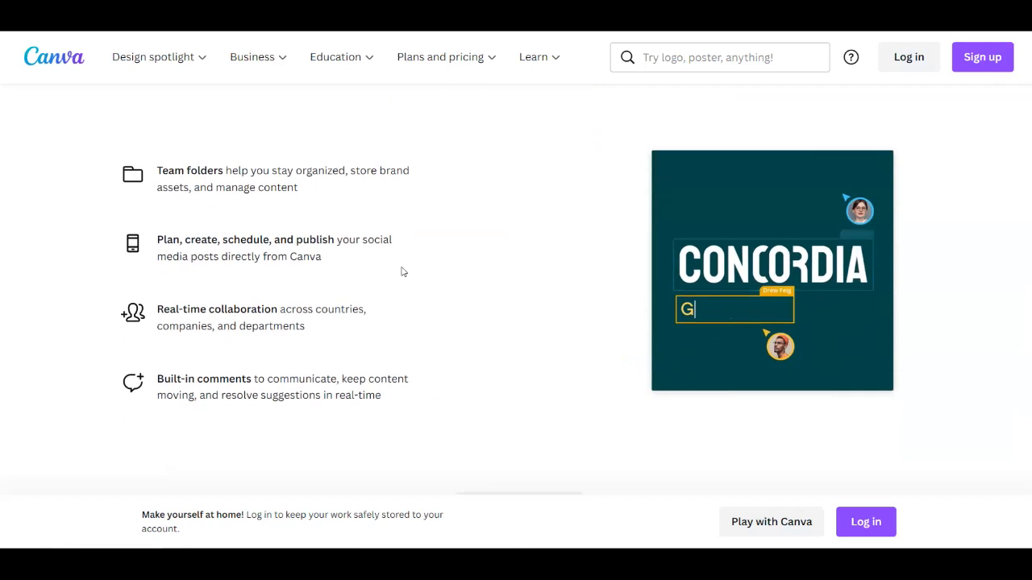
pyautogui.moveTo(286, 172); pyautogui.dragTo(545, 175)
# View the Free, Pro and Teams plan descriptions, and check the sign-up options for Canva Free before closing them.
pyautogui.scroll(-2, 542, 289)
pyautogui.scroll(-5, 542, 289)
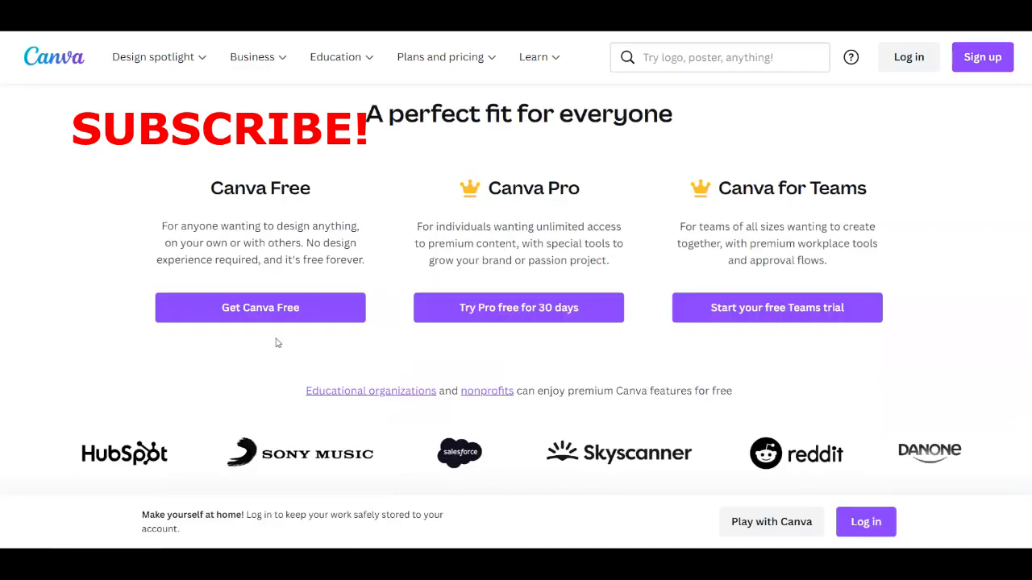
pyautogui.click(322, 316)
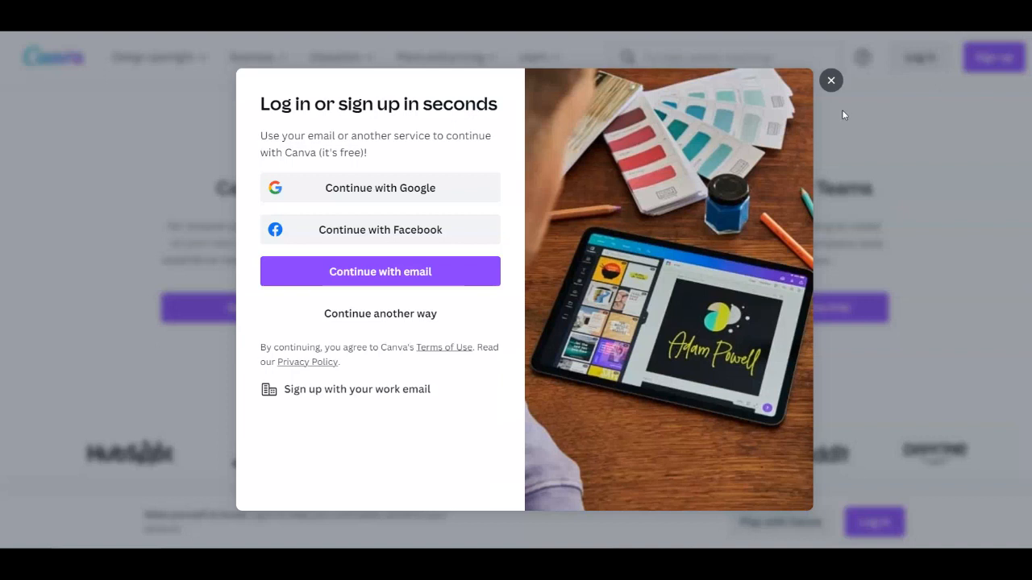
pyautogui.click(826, 82)
# Open the page about the Free plan and read its introduction on creating visual content without design experience.
pyautogui.moveTo(422, 64)
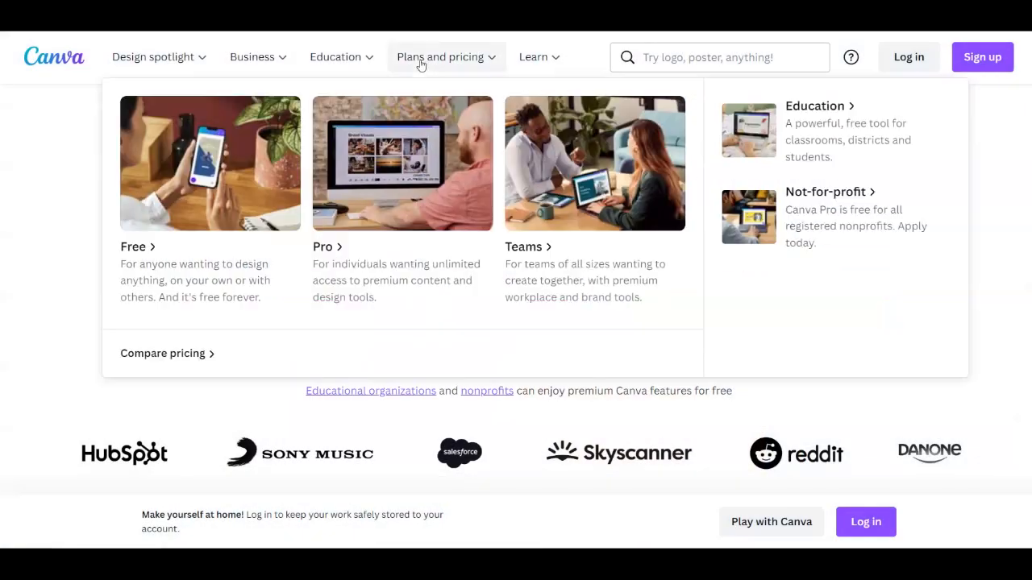
pyautogui.rightClick(139, 249)
pyautogui.click(149, 256)
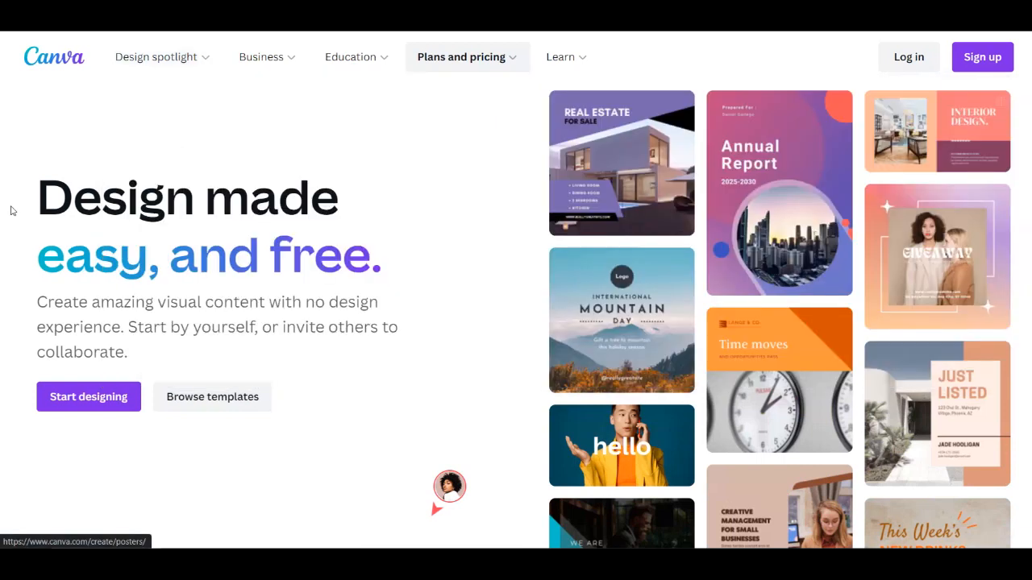
pyautogui.moveTo(71, 215); pyautogui.dragTo(444, 267)
pyautogui.click(445, 267)
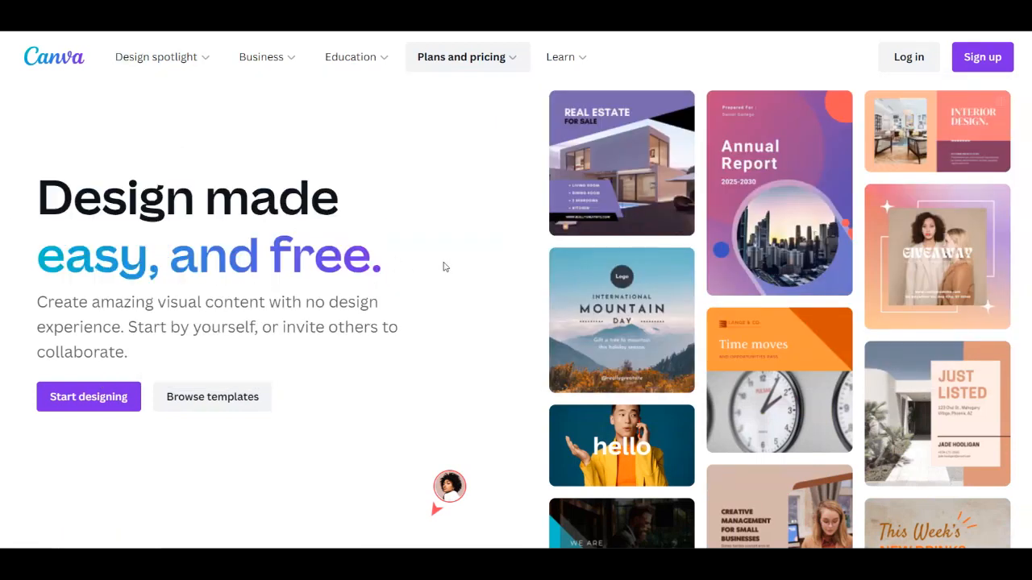
pyautogui.moveTo(55, 303); pyautogui.dragTo(259, 303)
pyautogui.click(334, 301)
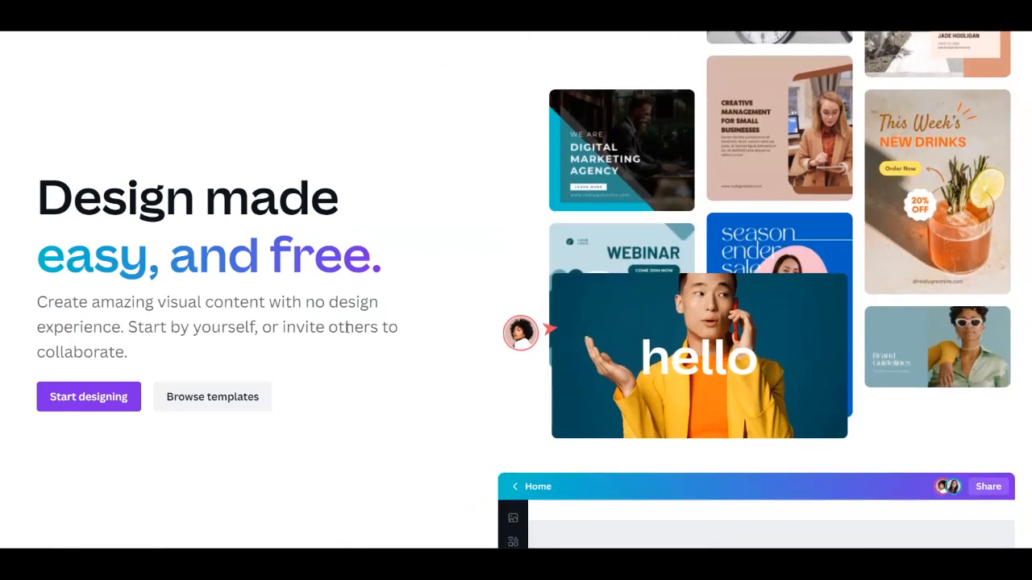
# View the Presentations, Print designs, Photo editing and Infographics examples under Create, collaborate, publish and print.
pyautogui.scroll(-6, 348, 326)
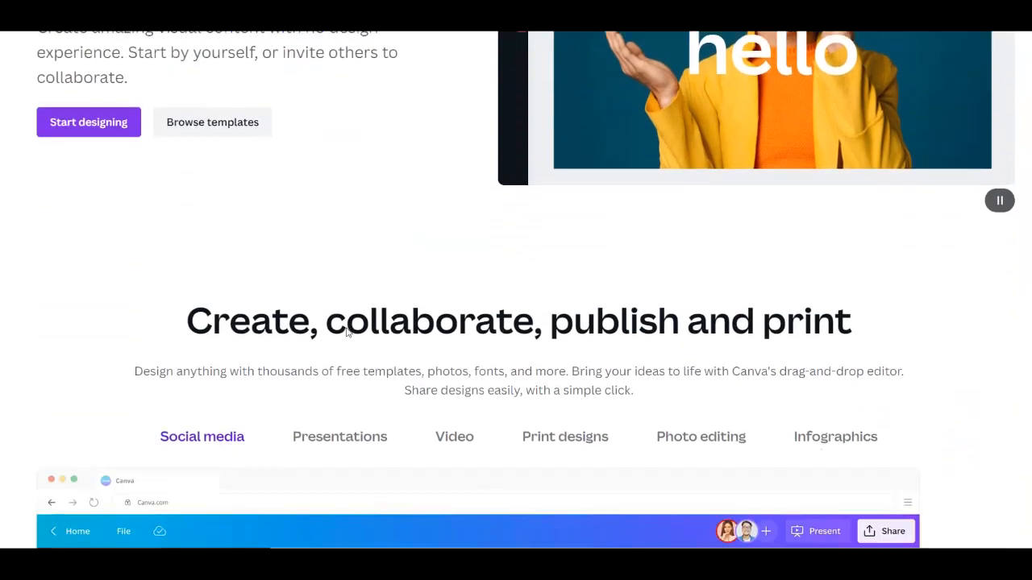
pyautogui.scroll(-7, 341, 327)
pyautogui.scroll(2, 336, 332)
pyautogui.scroll(5, 337, 331)
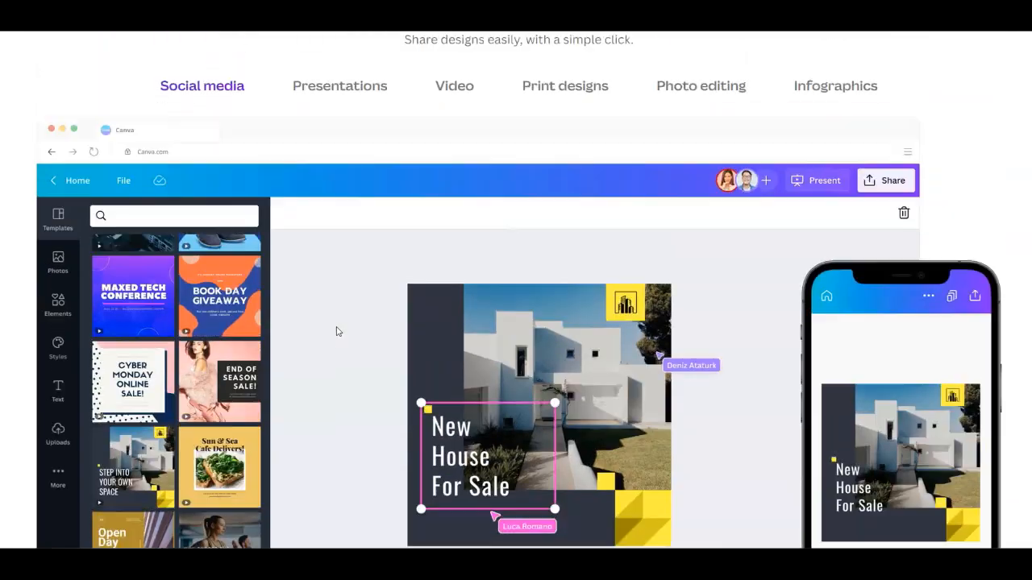
pyautogui.click(349, 175)
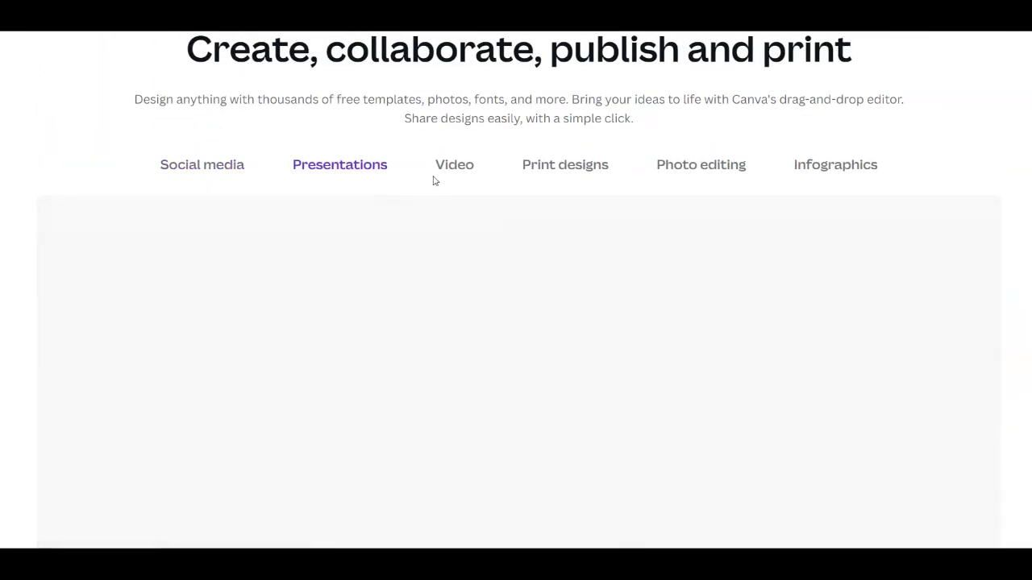
pyautogui.click(569, 174)
pyautogui.click(677, 169)
pyautogui.click(839, 166)
# Read the usage statistics for content library, designs created and languages under Loved by millions of people around the globe.
pyautogui.scroll(-3, 398, 267)
pyautogui.scroll(-5, 405, 262)
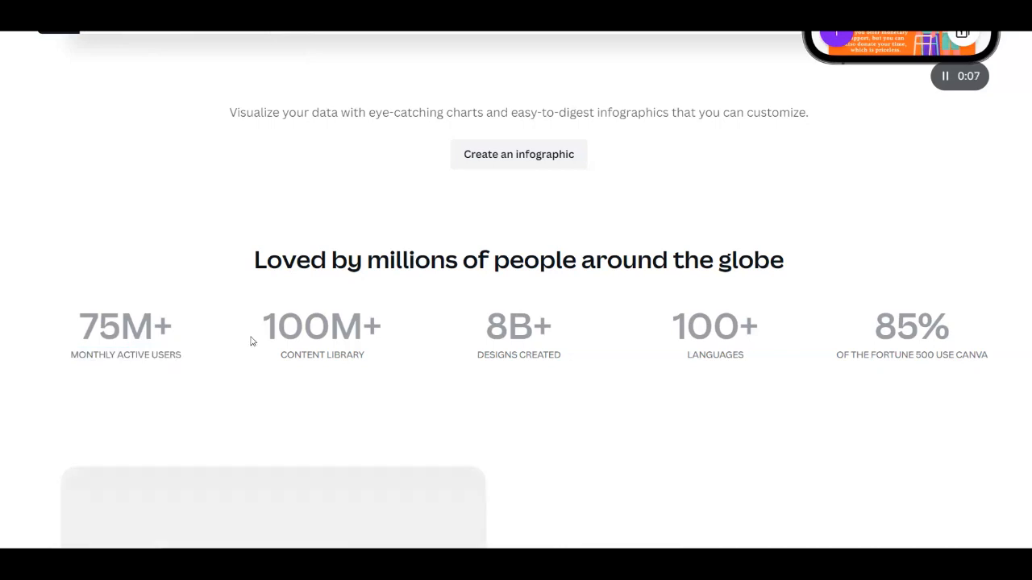
pyautogui.moveTo(256, 331); pyautogui.dragTo(410, 327)
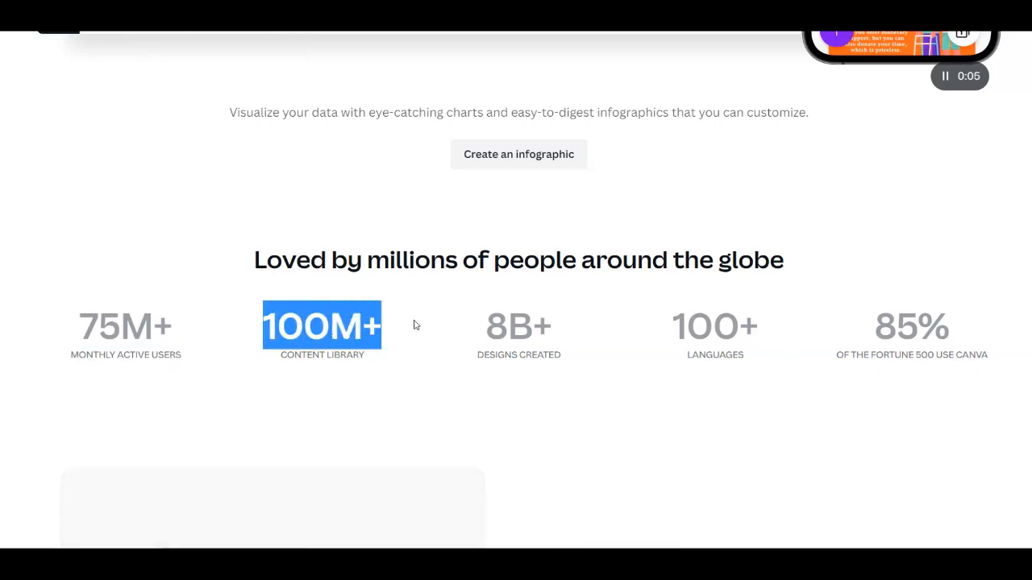
pyautogui.click(416, 325)
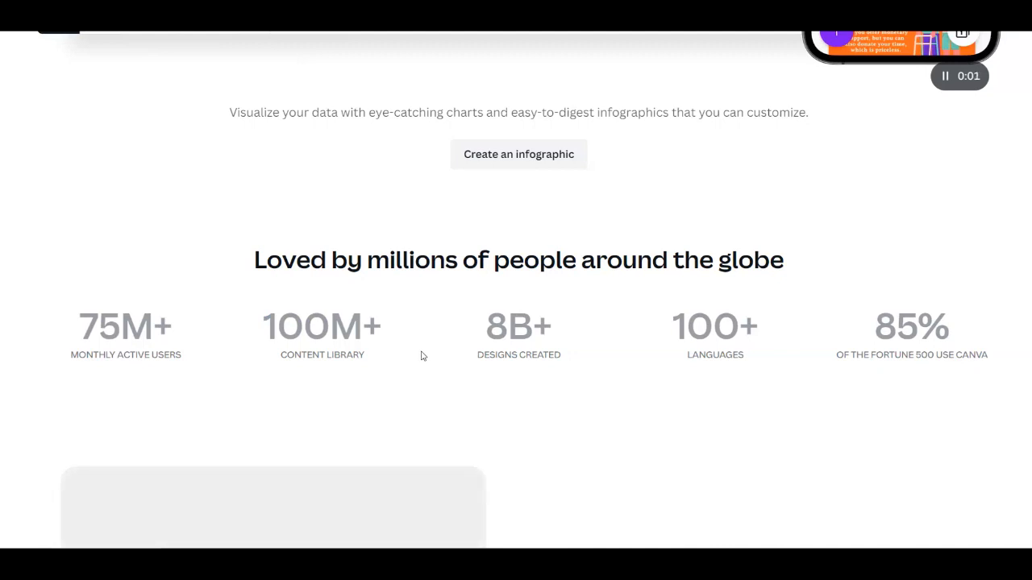
pyautogui.moveTo(484, 339); pyautogui.dragTo(571, 350)
pyautogui.click(599, 352)
pyautogui.moveTo(660, 331); pyautogui.dragTo(779, 328)
pyautogui.click(780, 329)
# Read the Free plan sections on visualizing ideas, free assets and designing together, down to And many more features.
pyautogui.scroll(-5, 744, 402)
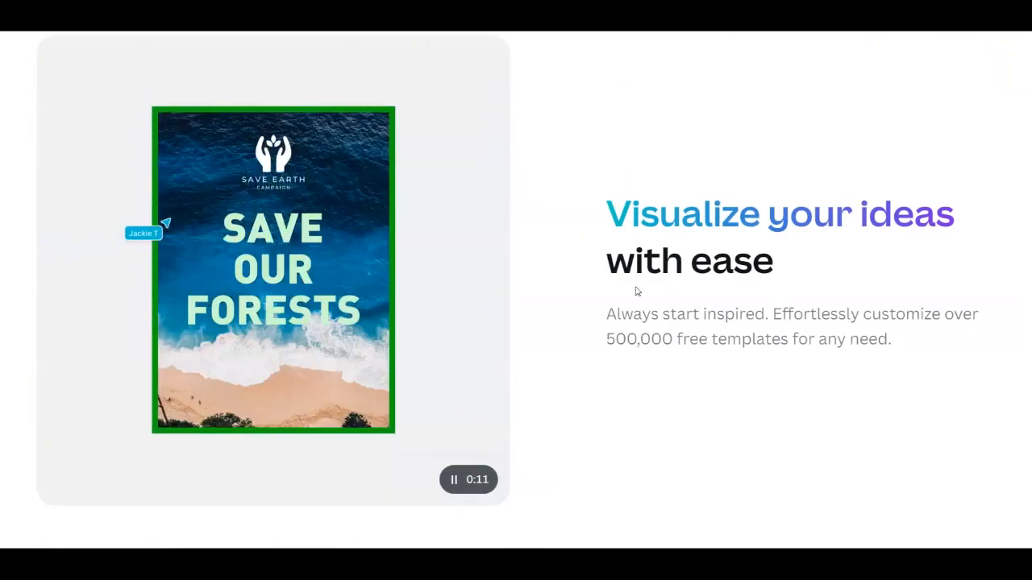
pyautogui.moveTo(606, 215); pyautogui.dragTo(661, 220)
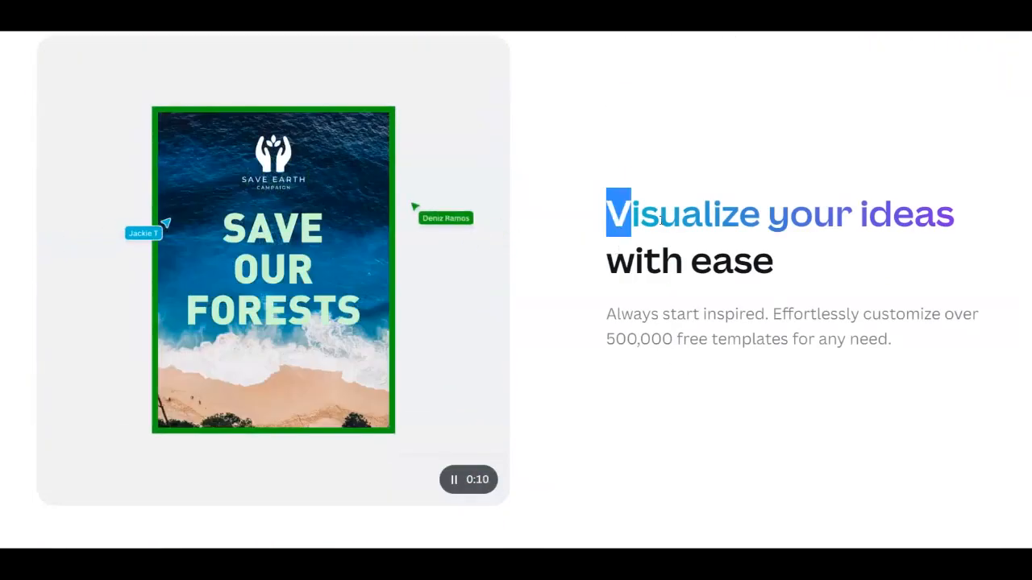
pyautogui.click(956, 219)
pyautogui.scroll(-3, 647, 357)
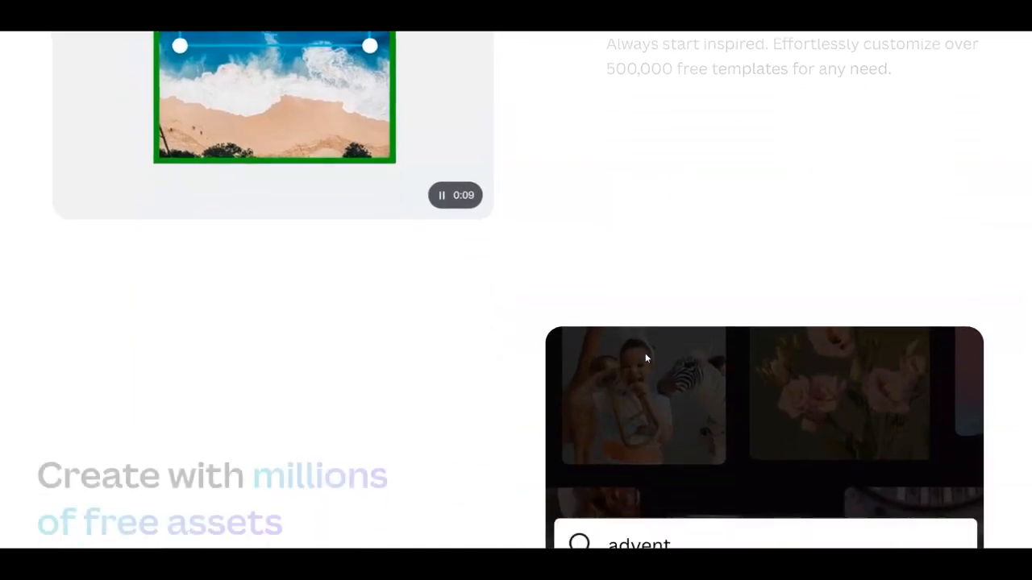
pyautogui.scroll(-6, 646, 358)
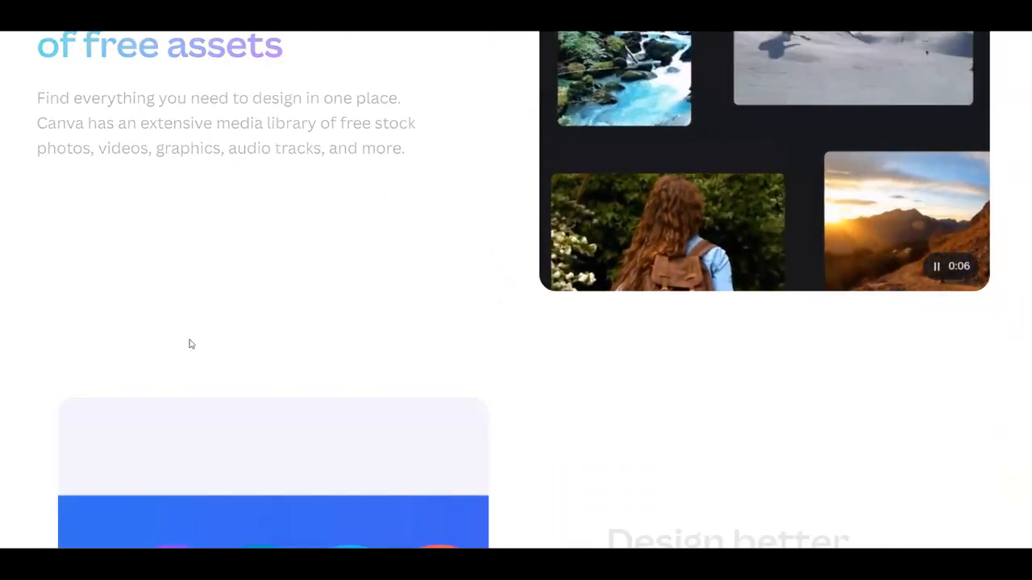
pyautogui.scroll(3, 191, 344)
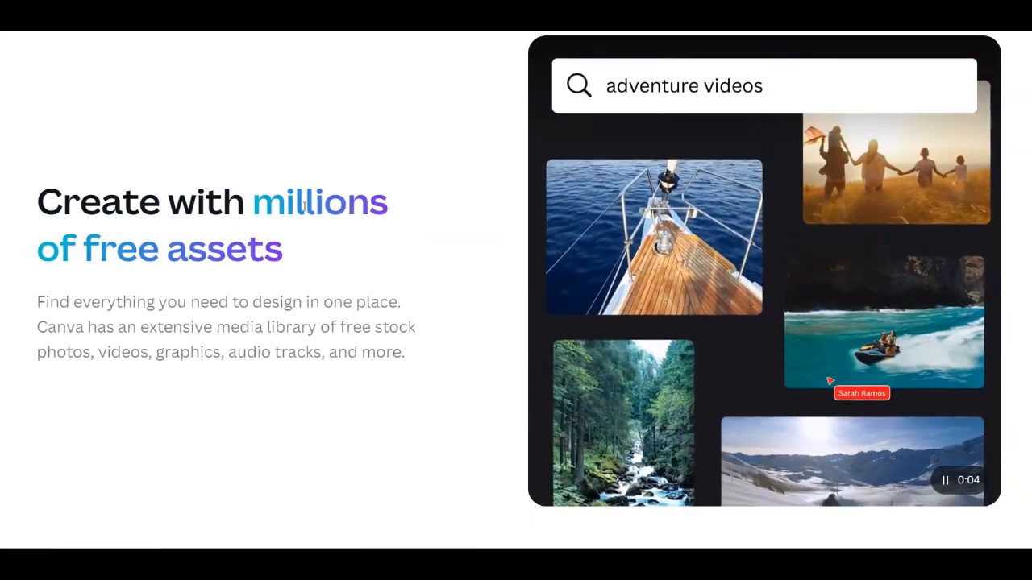
pyautogui.scroll(-5, 252, 259)
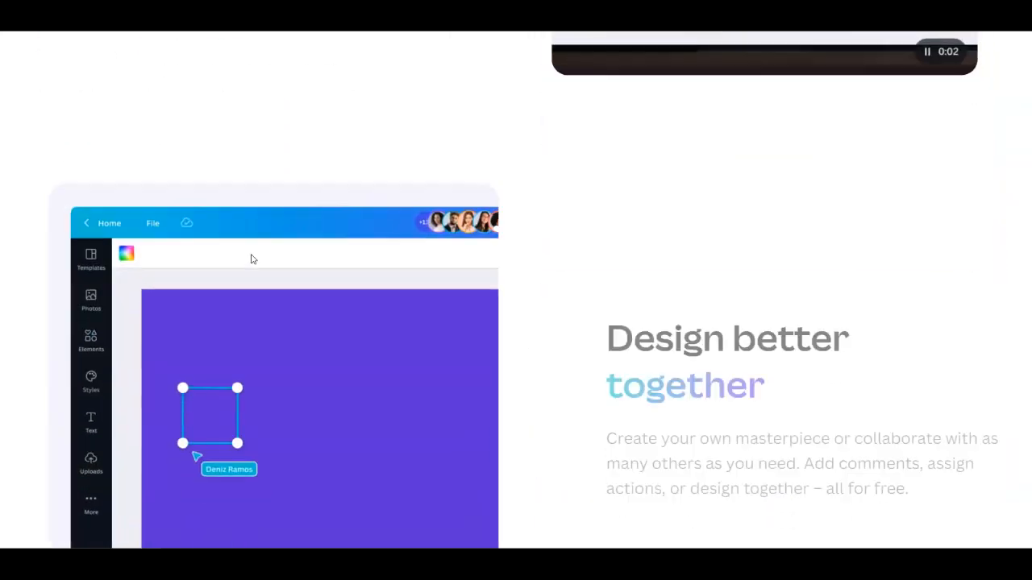
pyautogui.scroll(2, 251, 256)
pyautogui.scroll(-7, 249, 255)
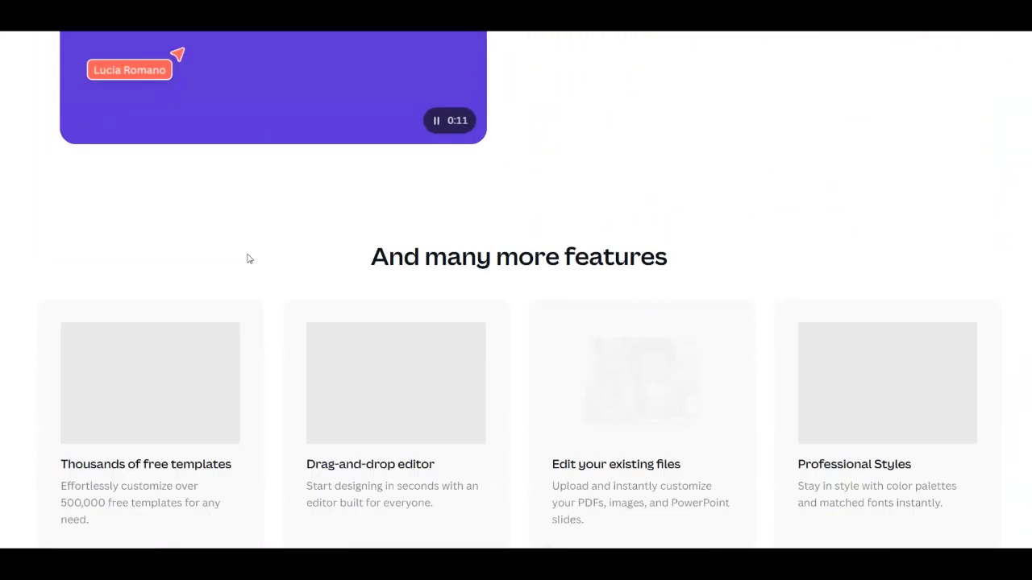
# Compare the Canva Free and Canva for Teams plans with the full Teams feature list expanded, down to the Marketing template samples.
pyautogui.scroll(-11, 249, 258)
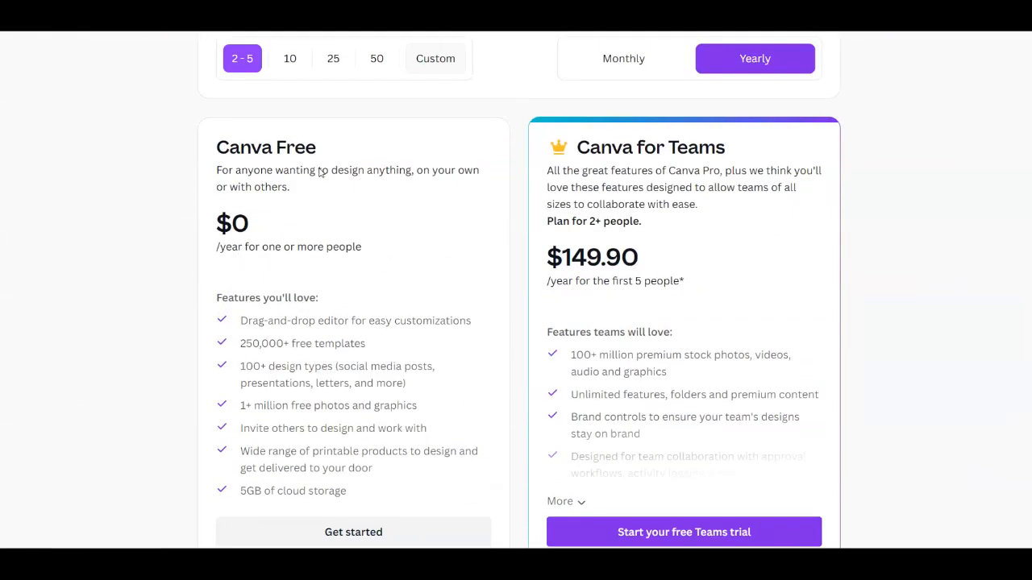
pyautogui.scroll(-1, 391, 269)
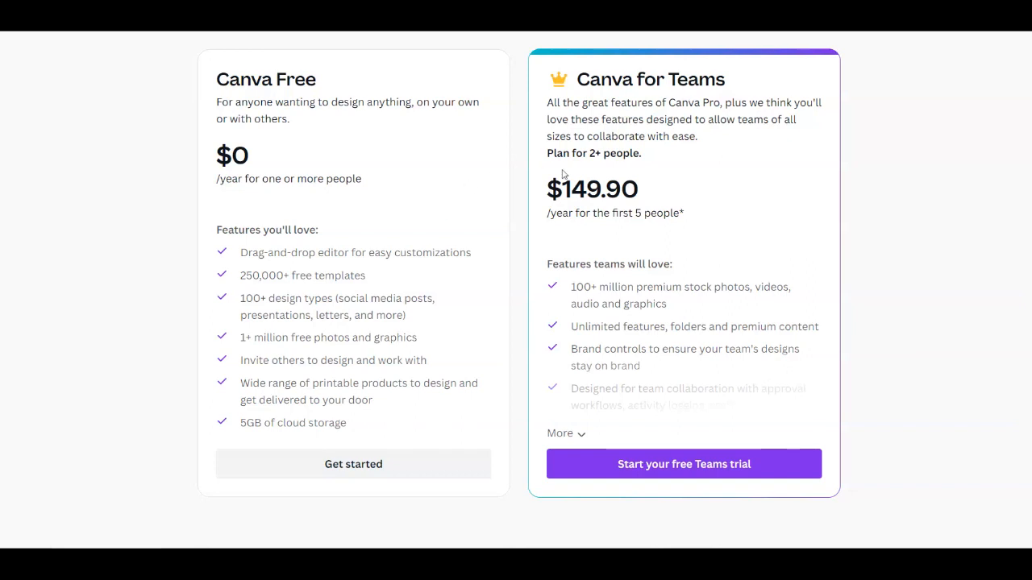
pyautogui.scroll(1, 618, 196)
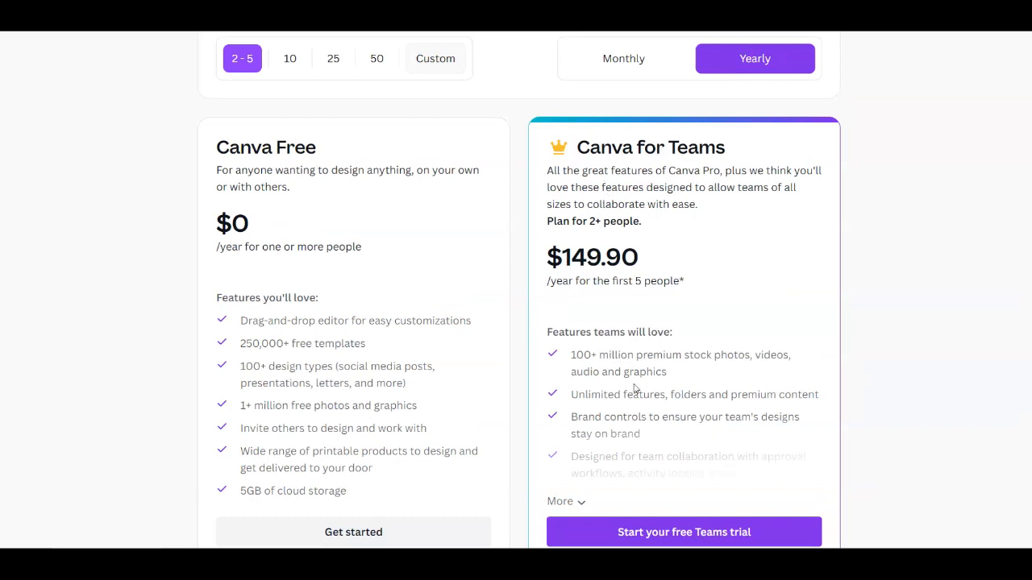
pyautogui.click(571, 508)
pyautogui.scroll(-4, 573, 486)
pyautogui.scroll(4, 573, 486)
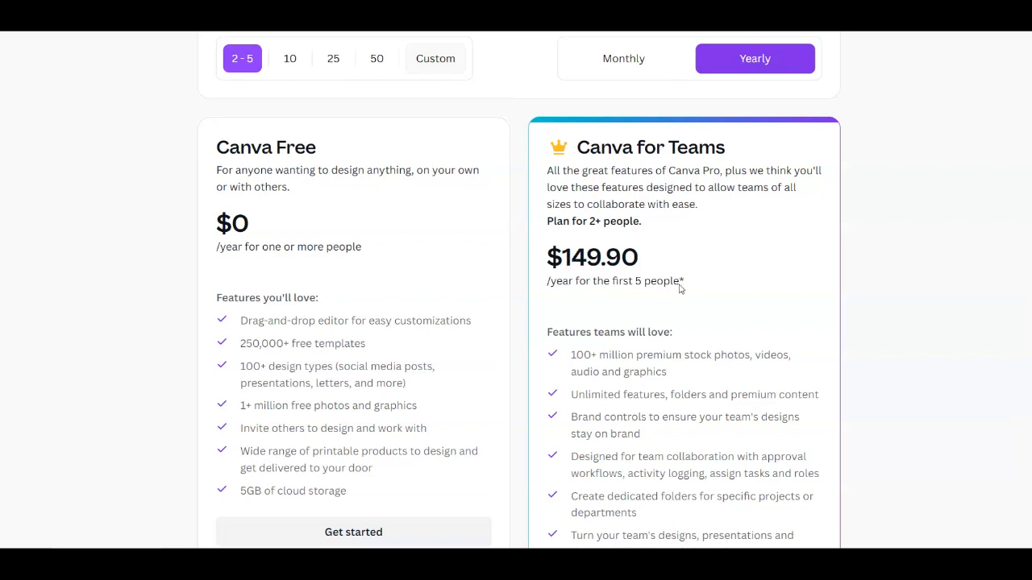
pyautogui.scroll(-10, 682, 284)
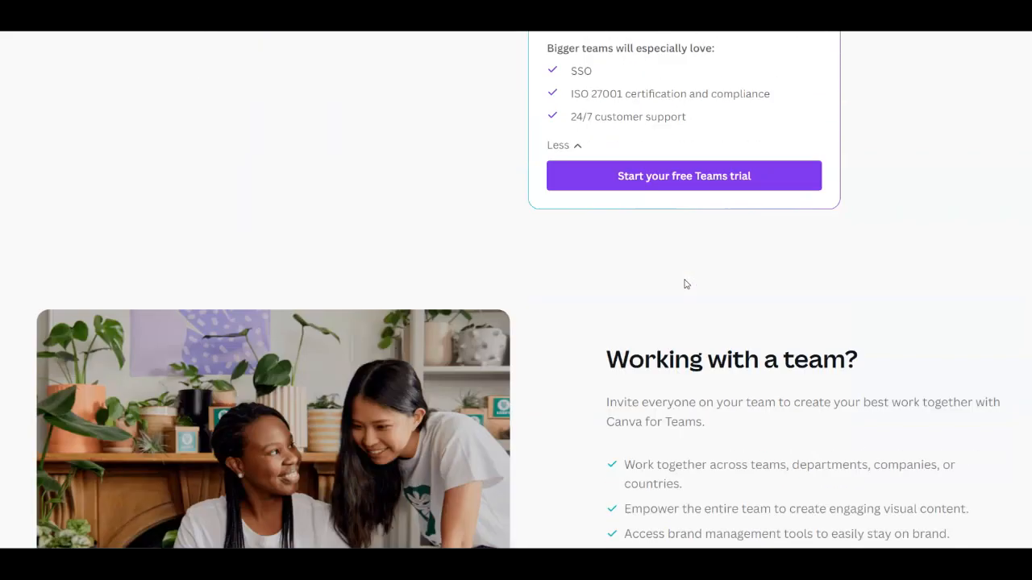
pyautogui.scroll(-10, 685, 280)
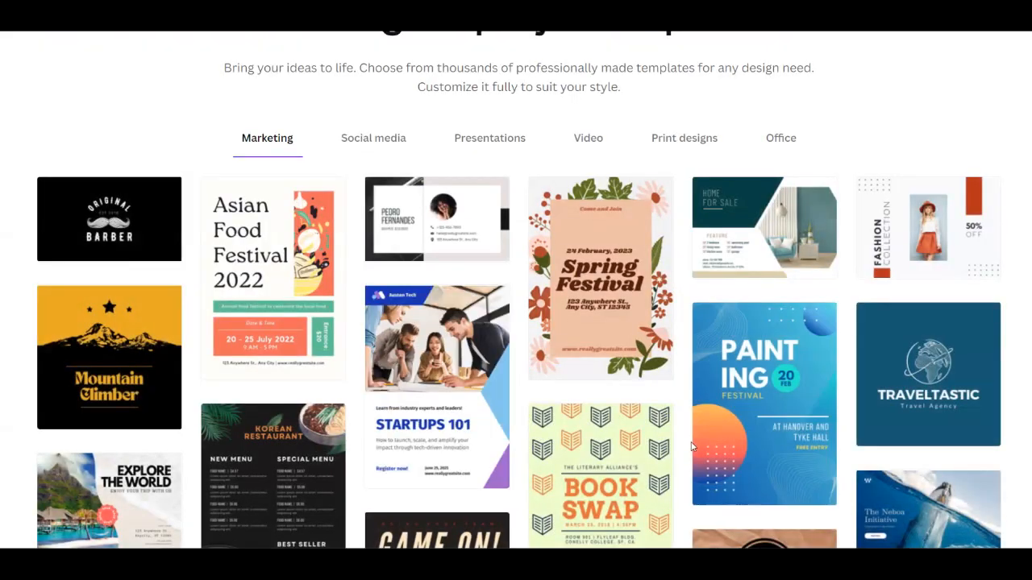
# Review the Teams section, the Canva Free, Pro and Teams plan comparison and the footer links, returning to the home page's headline.
pyautogui.scroll(12, 669, 467)
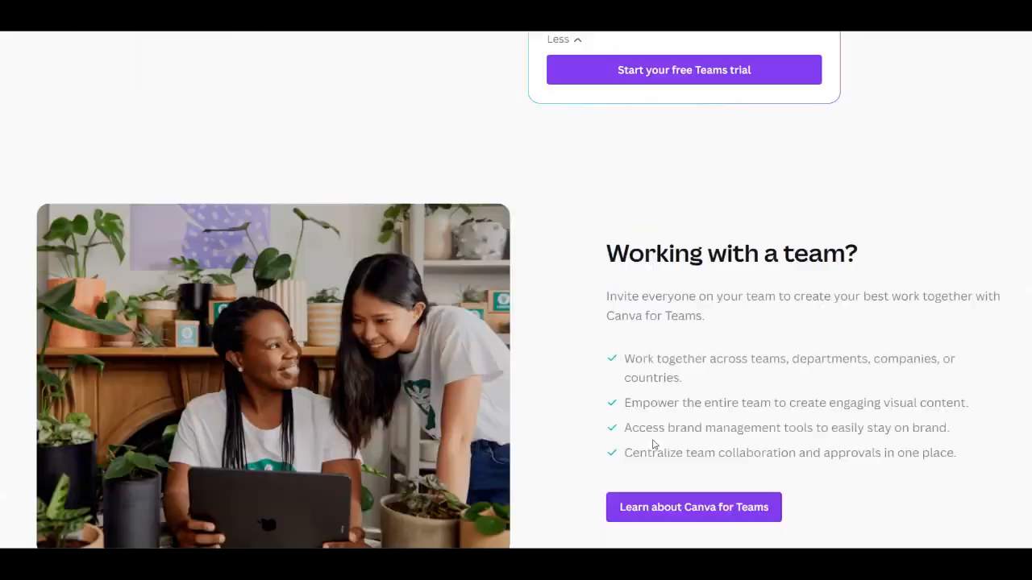
pyautogui.scroll(5, 648, 435)
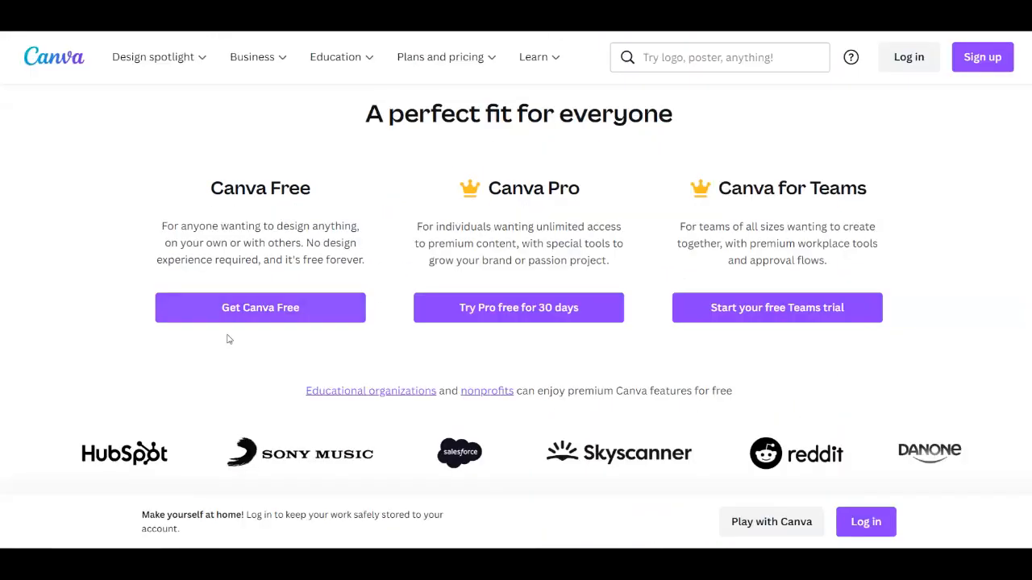
pyautogui.scroll(-10, 228, 339)
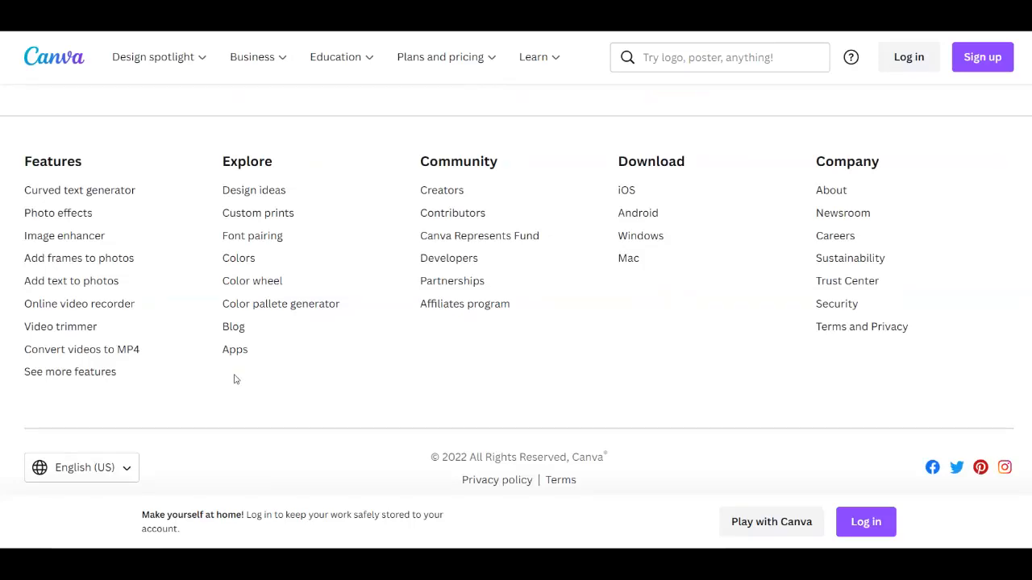
pyautogui.scroll(10, 236, 379)
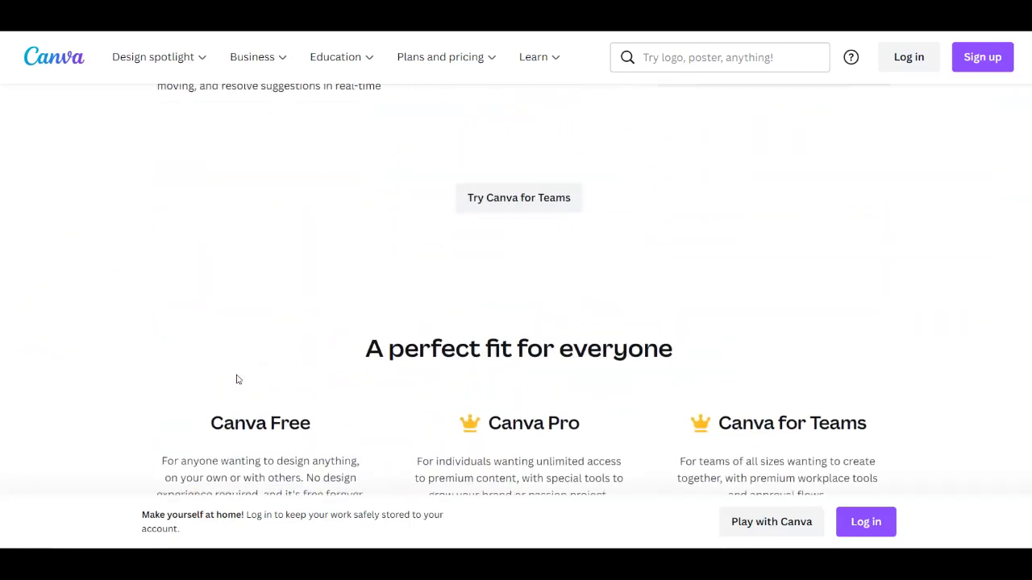
pyautogui.scroll(5, 237, 379)
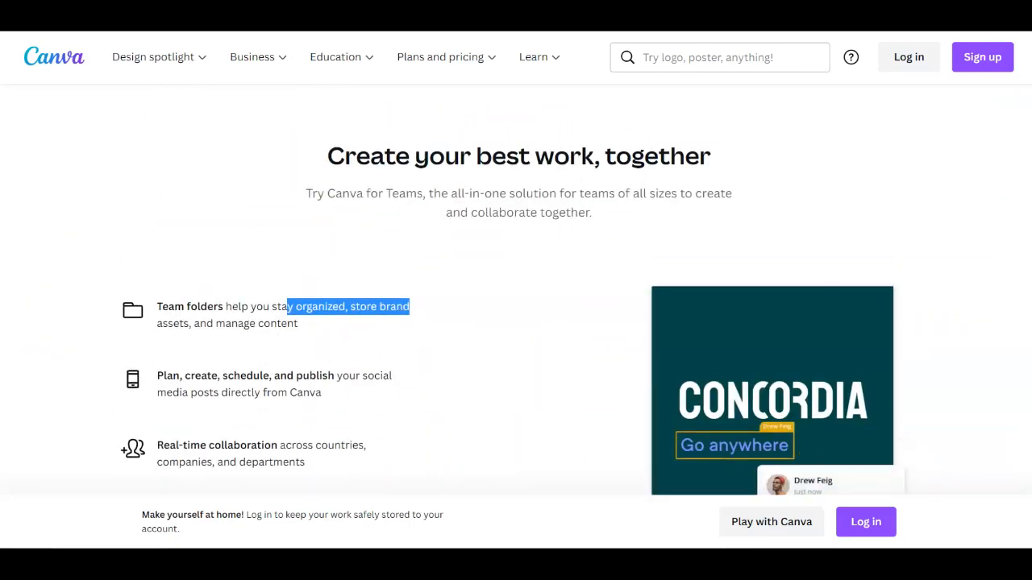
pyautogui.scroll(15, 852, 320)
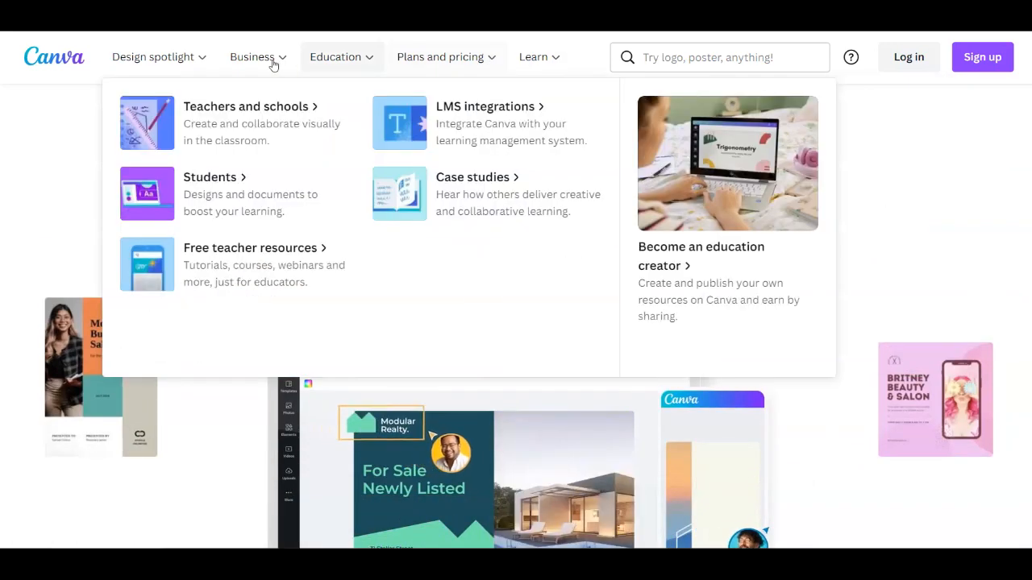
# Open the custom mug printing page and view the mug size, material, print quality and Trending template sections.
pyautogui.moveTo(182, 64)
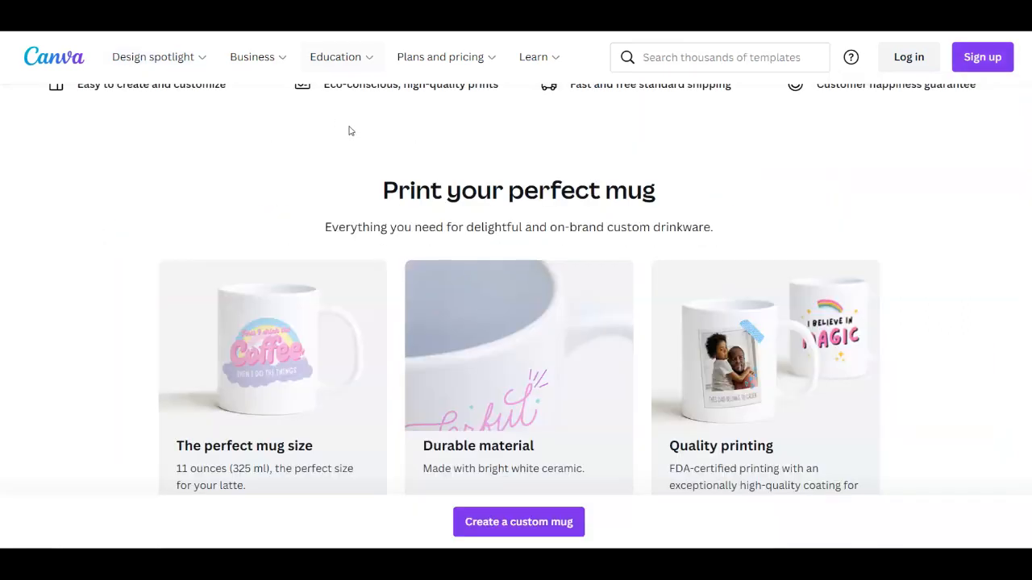
pyautogui.scroll(-1, 314, 170)
pyautogui.moveTo(399, 115); pyautogui.dragTo(811, 108)
pyautogui.click(817, 110)
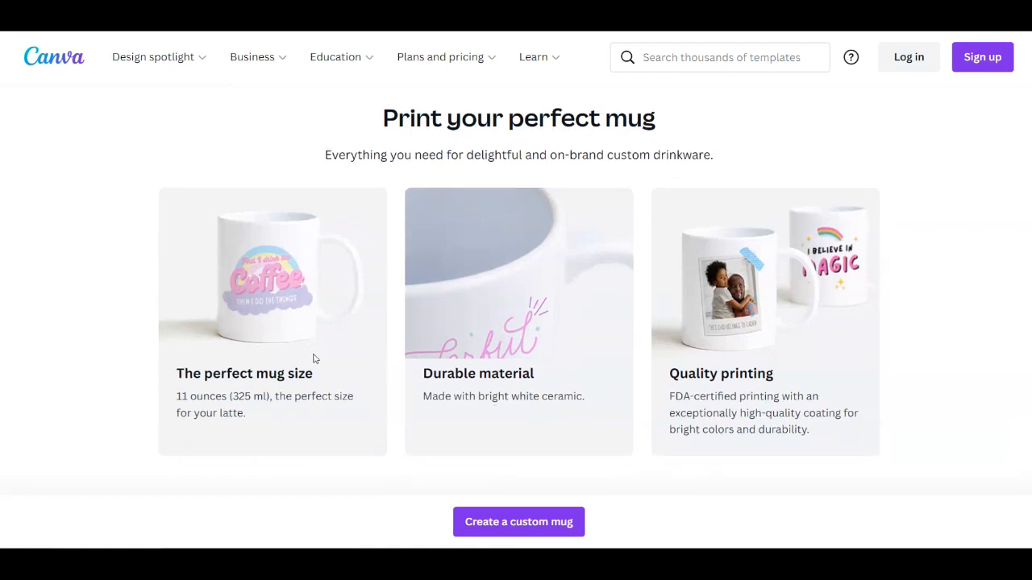
pyautogui.scroll(-5, 451, 433)
pyautogui.scroll(-1, 484, 420)
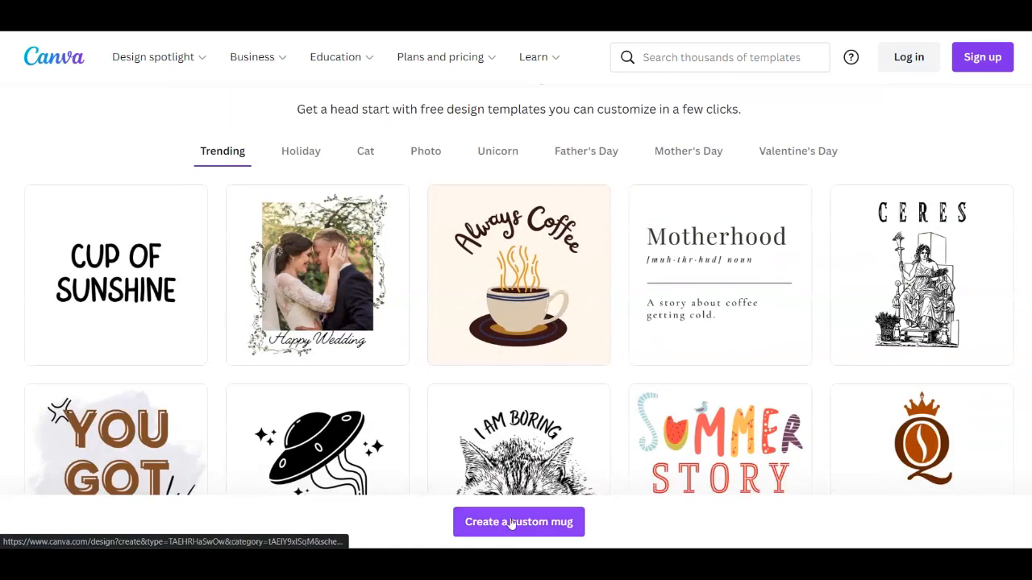
pyautogui.scroll(-3, 449, 362)
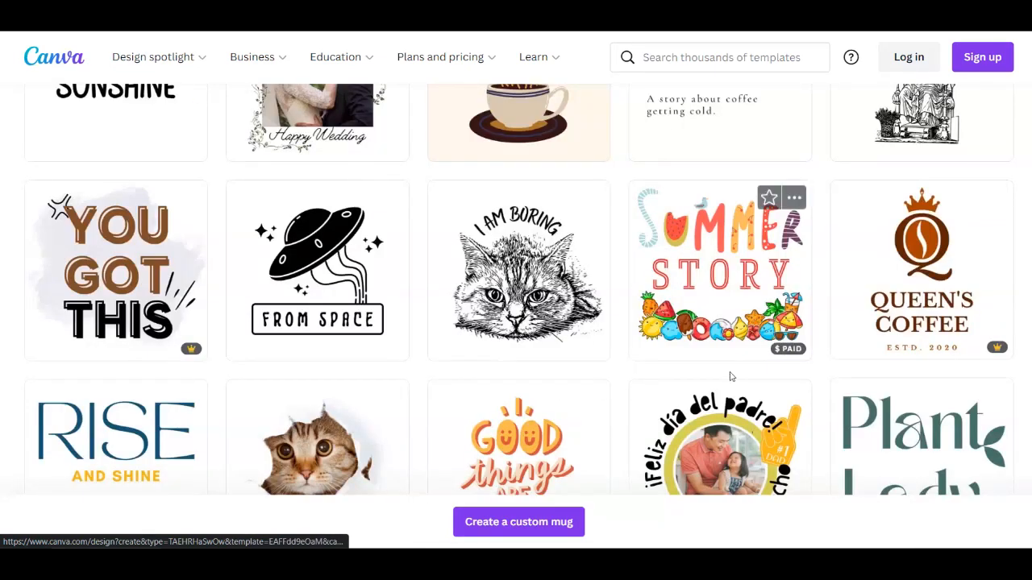
pyautogui.scroll(-3, 444, 390)
# Start a custom mug design without signing in and apply the Always Coffee template.
pyautogui.click(485, 522)
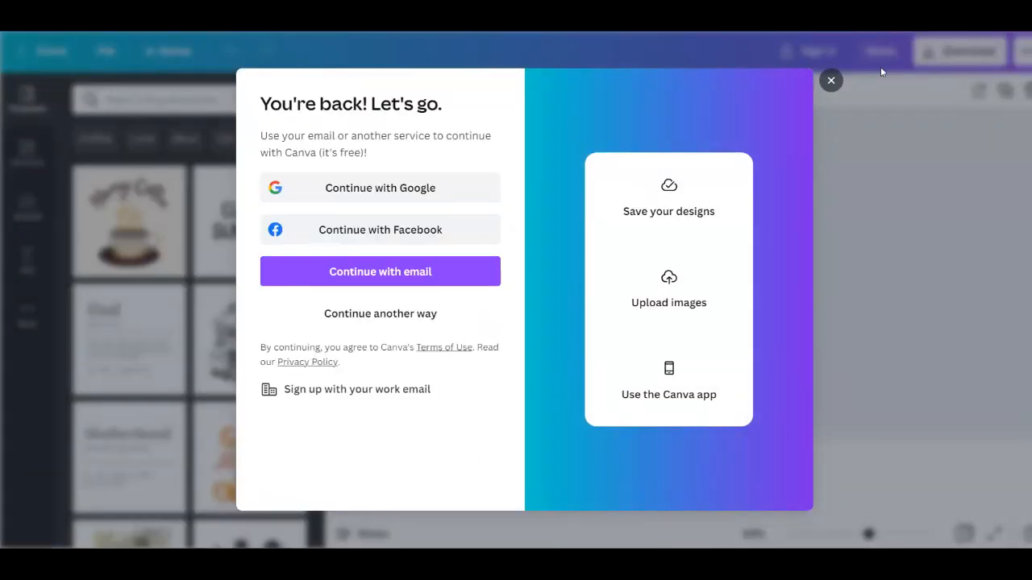
pyautogui.click(831, 79)
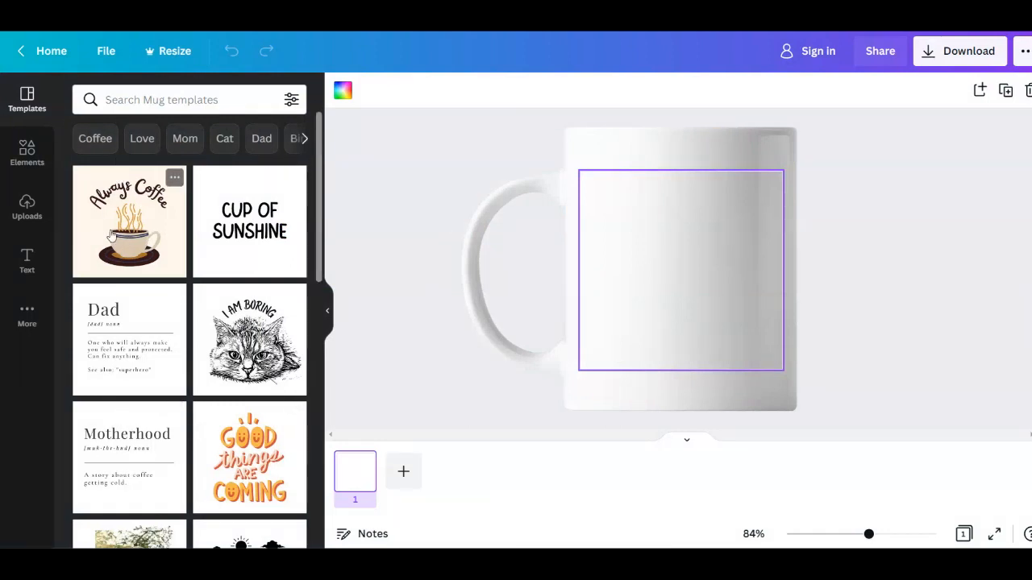
pyautogui.click(130, 244)
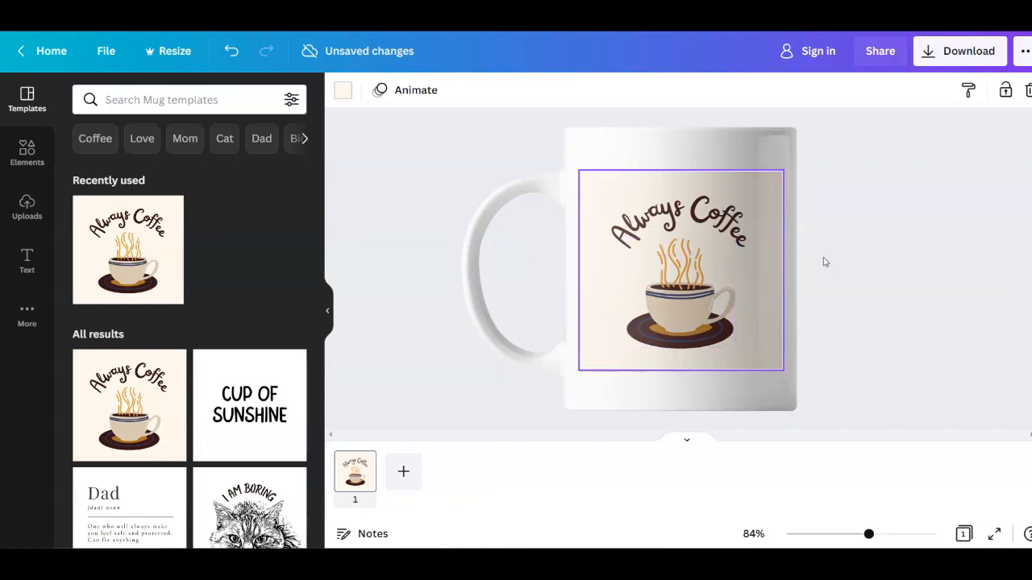
# Check the mug design's download options and browse the other mug templates.
pyautogui.scroll(-3, 209, 390)
pyautogui.click(960, 51)
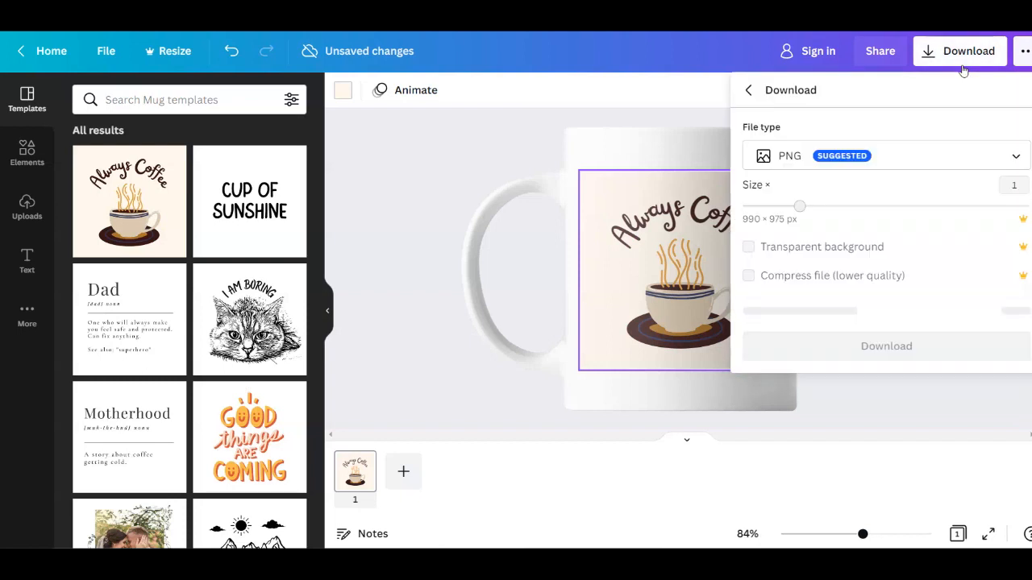
pyautogui.click(409, 212)
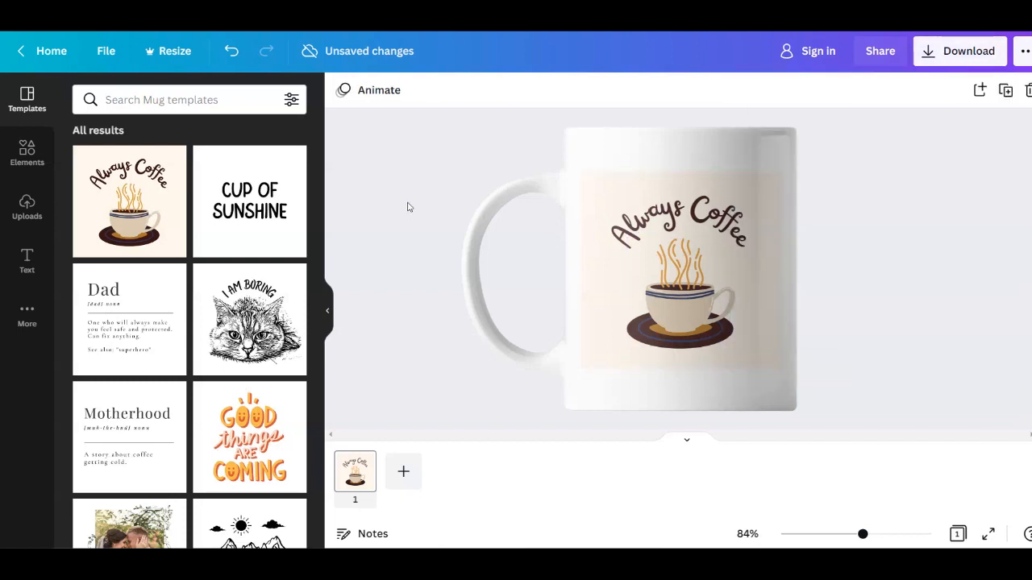
pyautogui.scroll(-5, 222, 381)
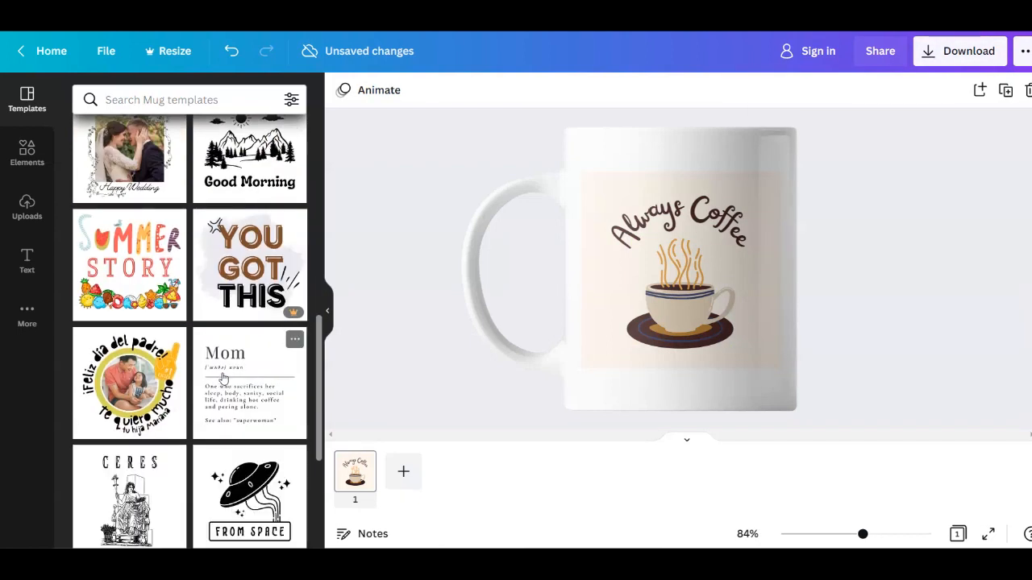
pyautogui.scroll(-8, 223, 377)
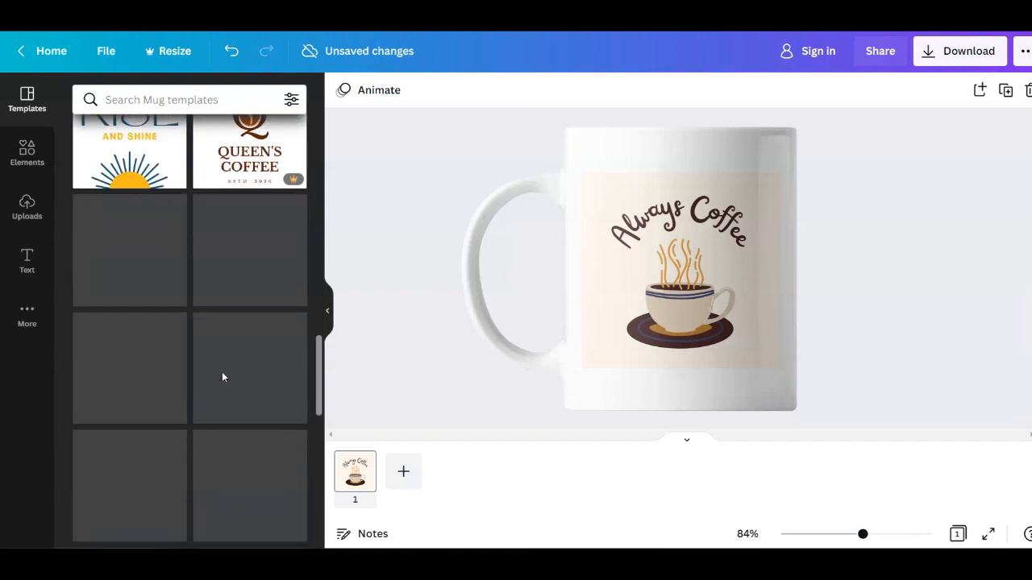
pyautogui.scroll(-7, 223, 379)
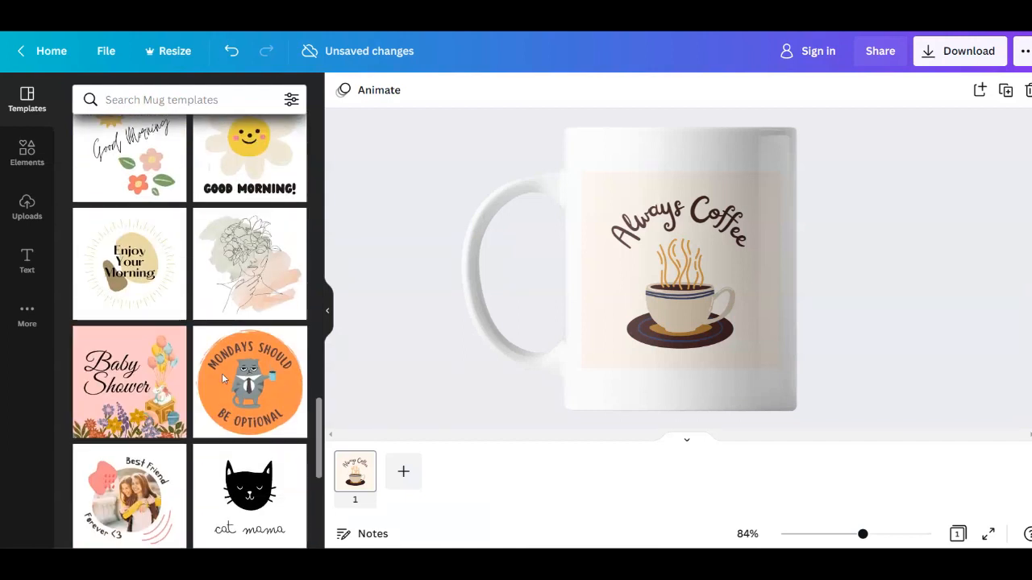
pyautogui.scroll(-2, 222, 373)
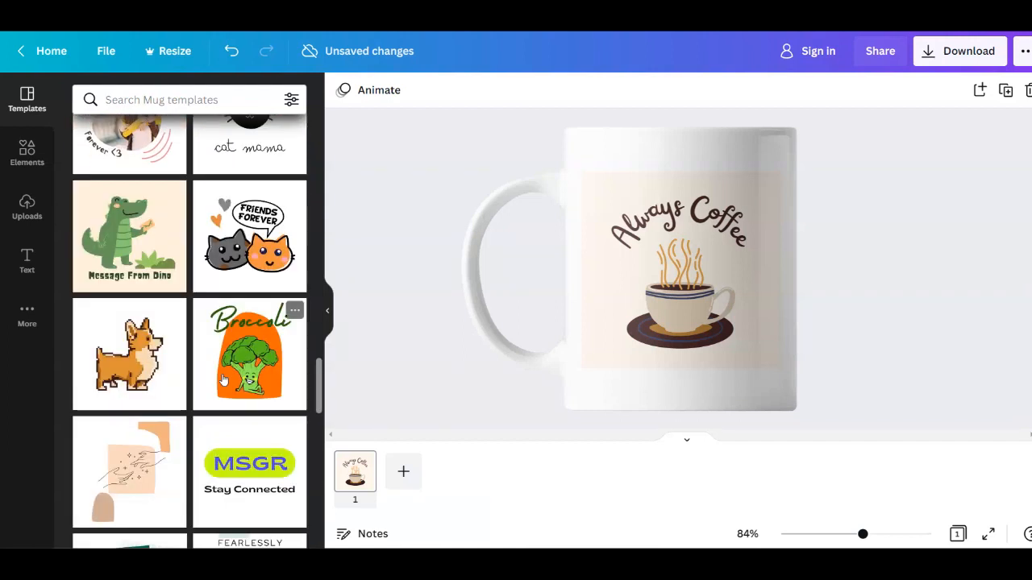
pyautogui.scroll(6, 225, 407)
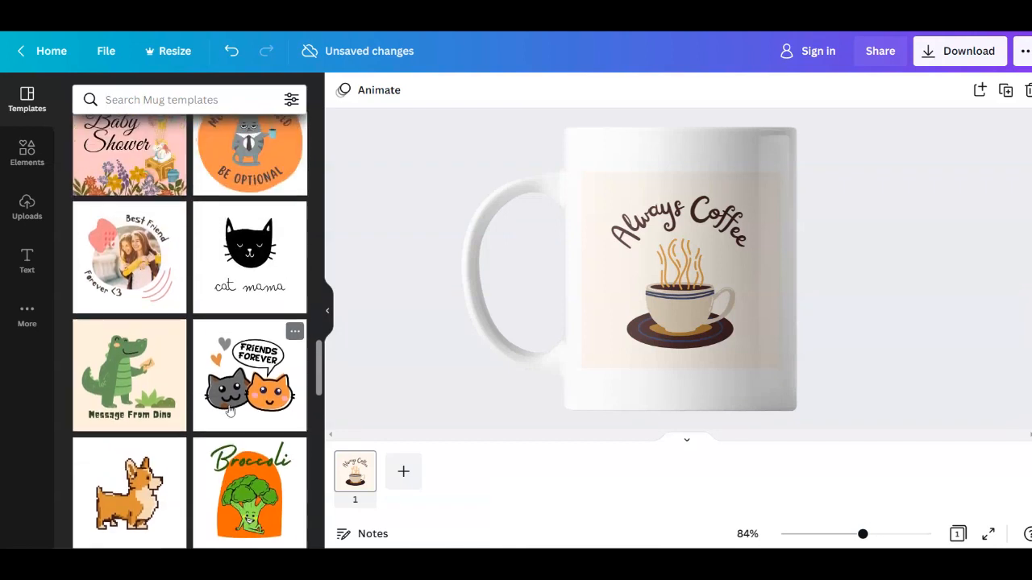
pyautogui.scroll(5, 230, 395)
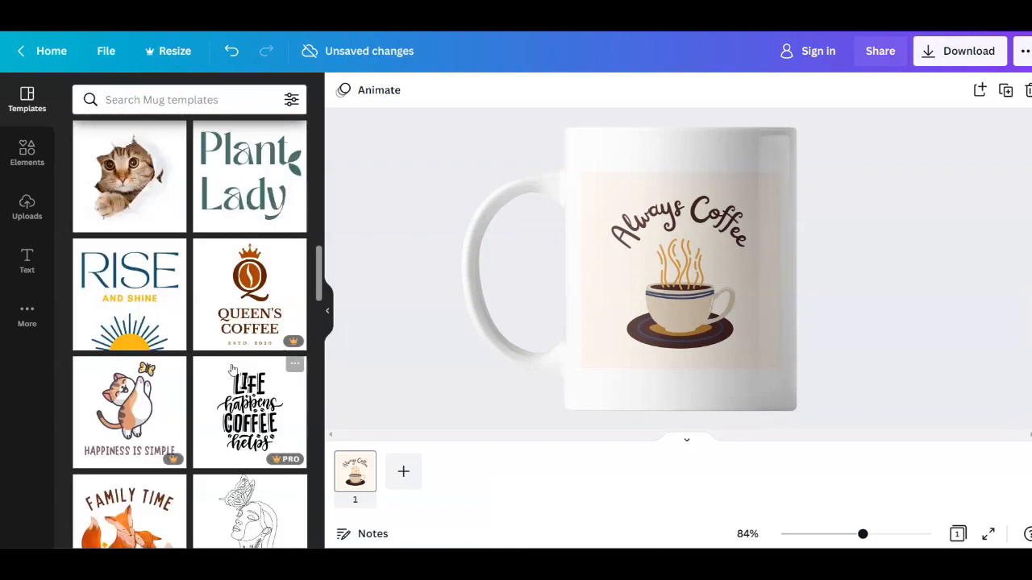
pyautogui.scroll(5, 246, 364)
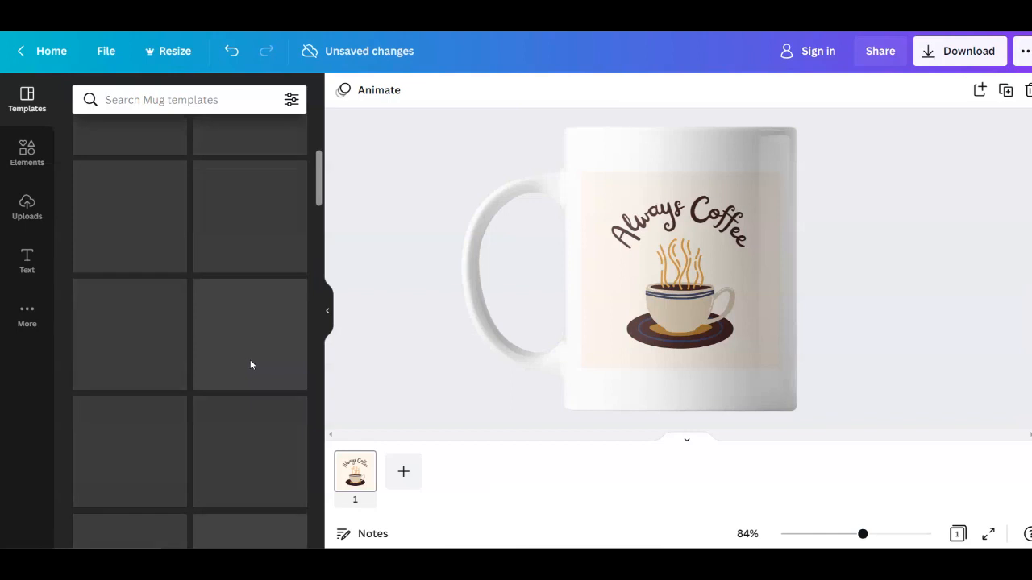
pyautogui.scroll(3, 251, 363)
# Close the mug design and switch to the YouTube channel page.
pyautogui.hotkey('ctrl', 'w')
pyautogui.click(592, 94)
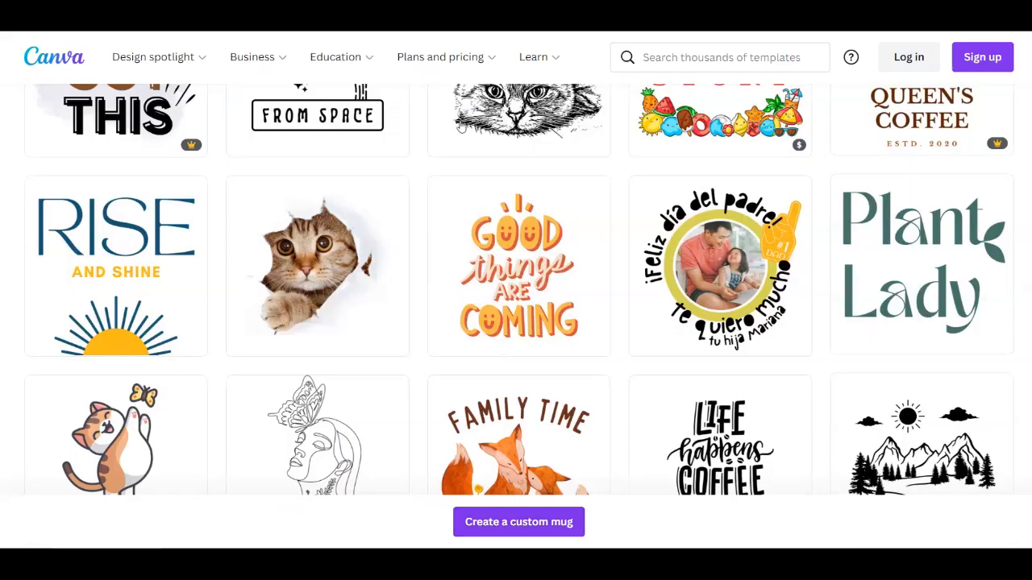
pyautogui.click(307, 11)
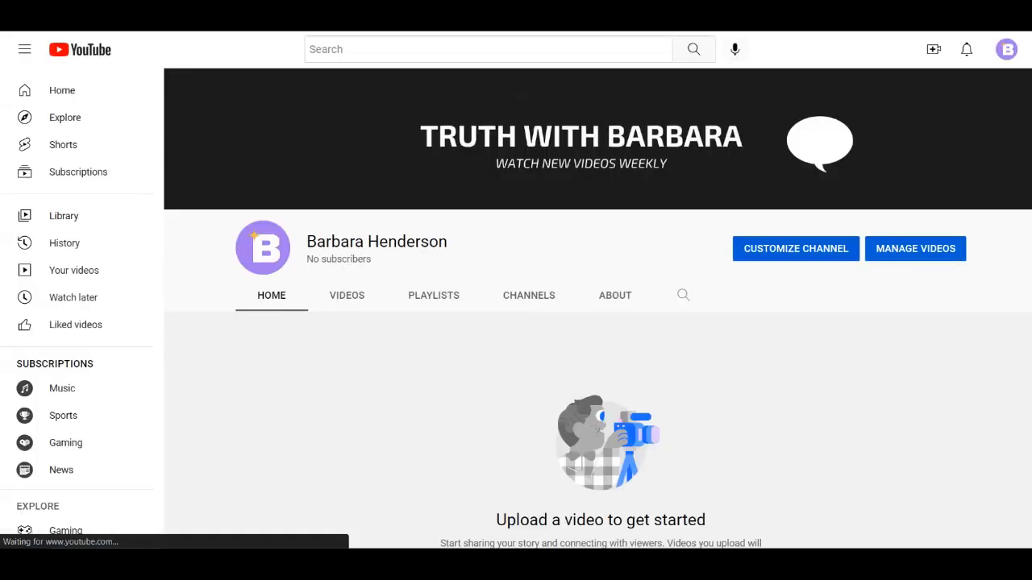
# Return to Canva's home page and start a new blank Logo design.
pyautogui.click(29, 55)
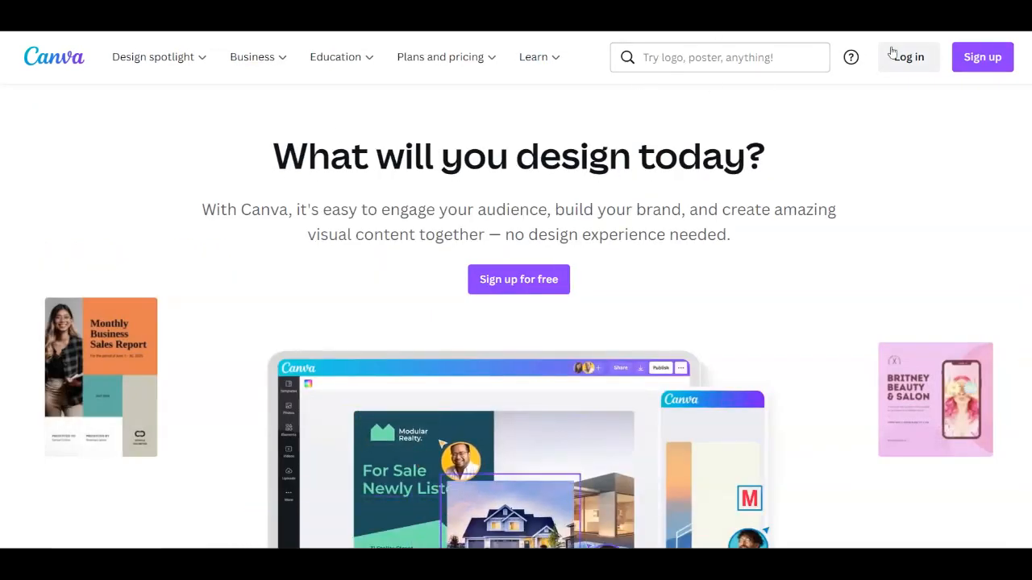
pyautogui.click(714, 58)
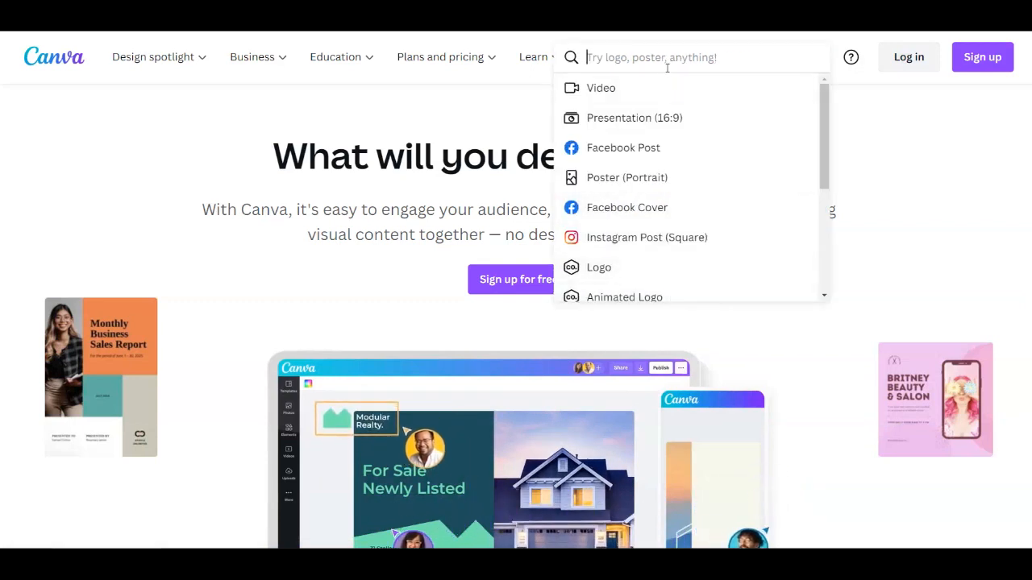
pyautogui.click(598, 280)
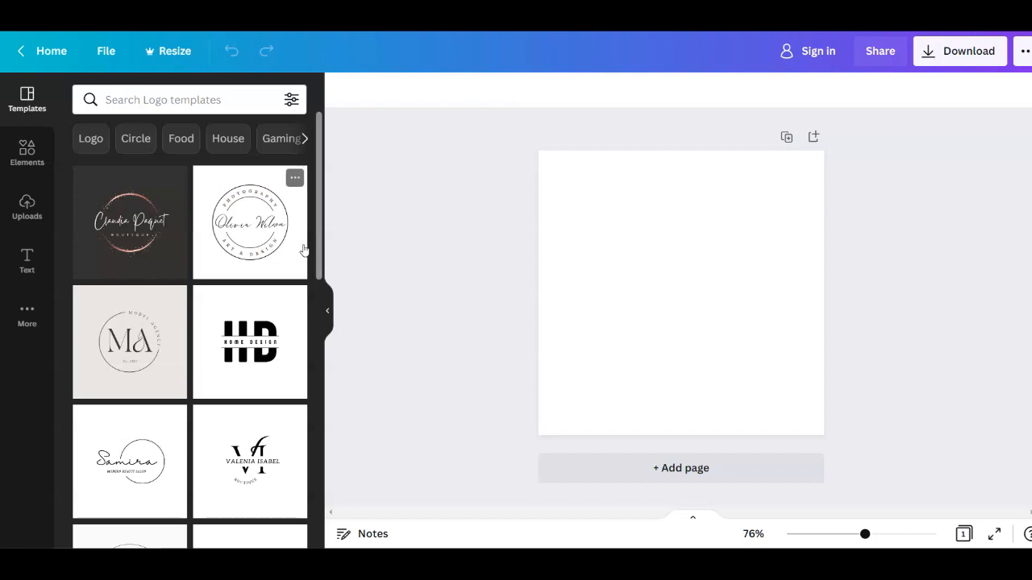
# Browse the logo templates, the additional Canva content types and the page variants of the blue SPACE logo template.
pyautogui.scroll(-5, 300, 262)
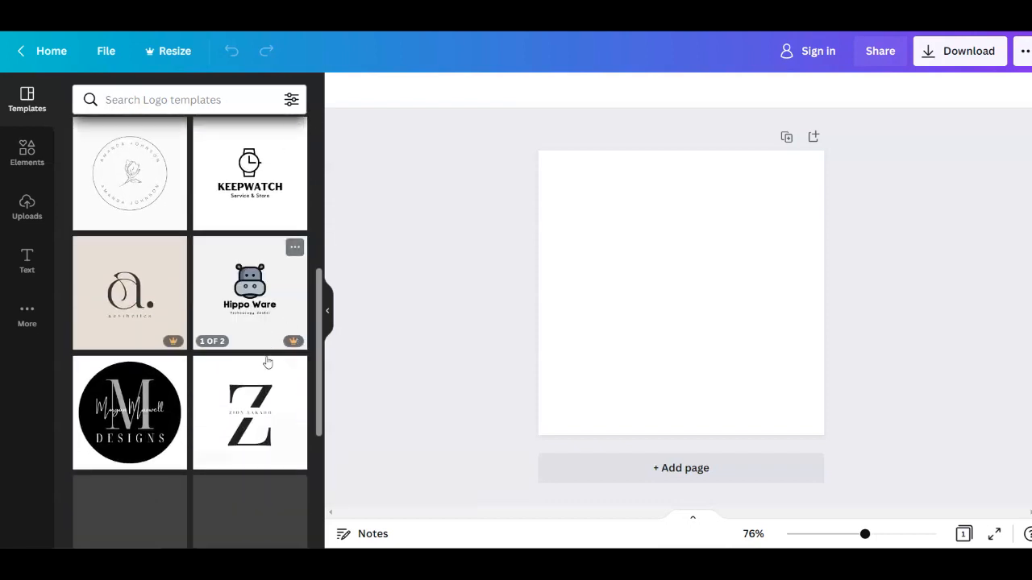
pyautogui.scroll(5, 242, 363)
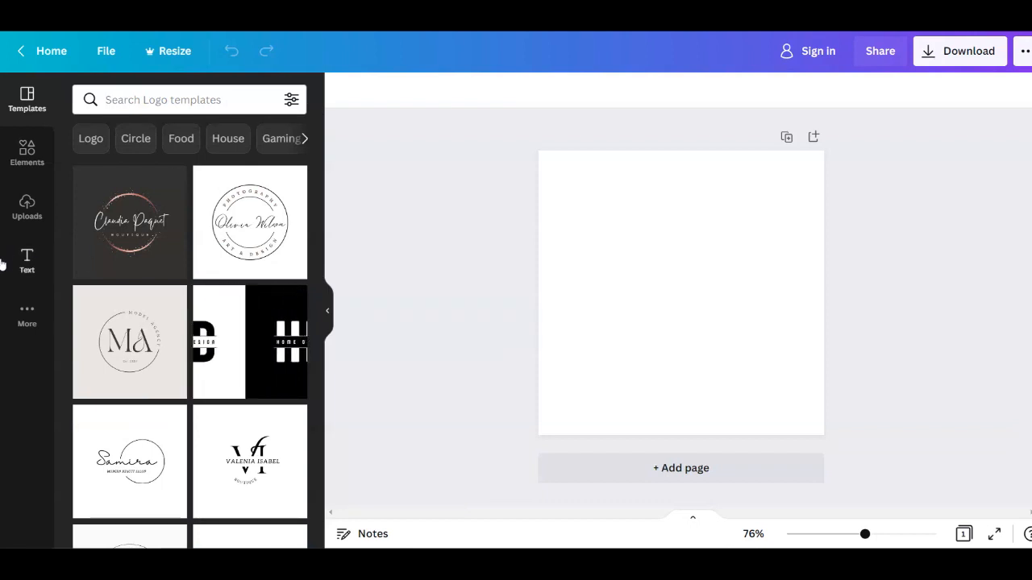
pyautogui.click(33, 315)
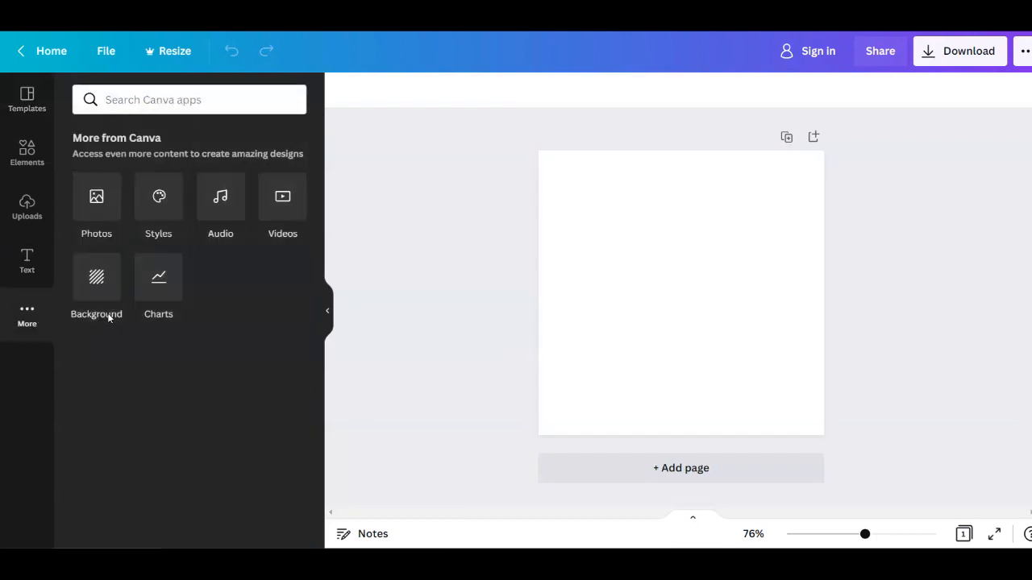
pyautogui.click(25, 112)
pyautogui.scroll(-8, 180, 339)
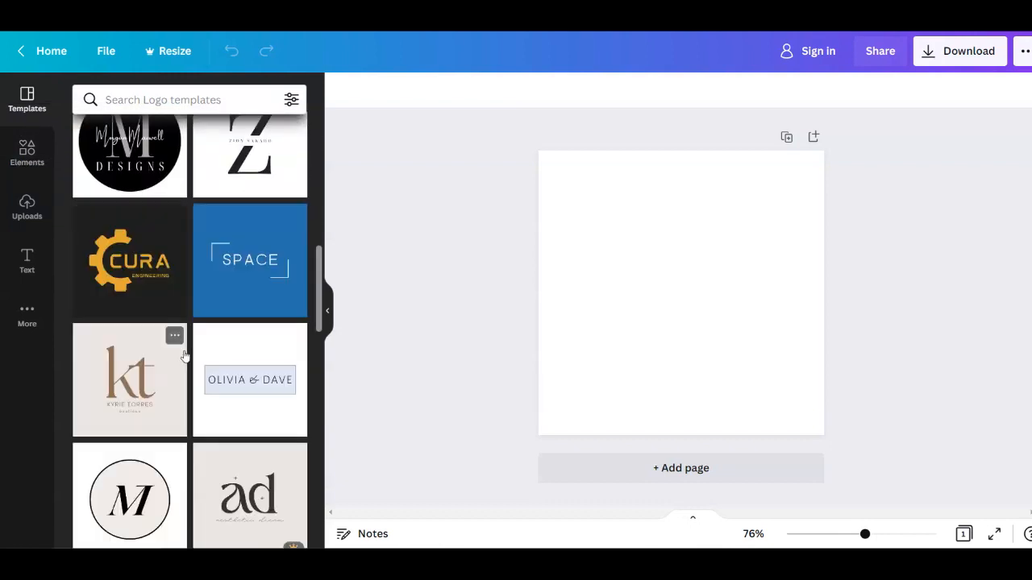
pyautogui.click(270, 257)
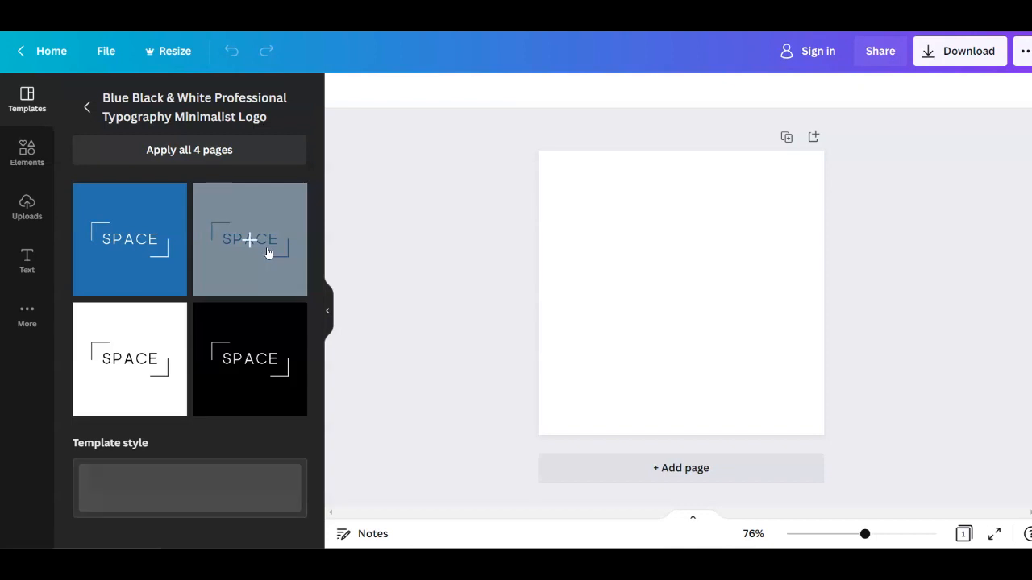
pyautogui.click(86, 107)
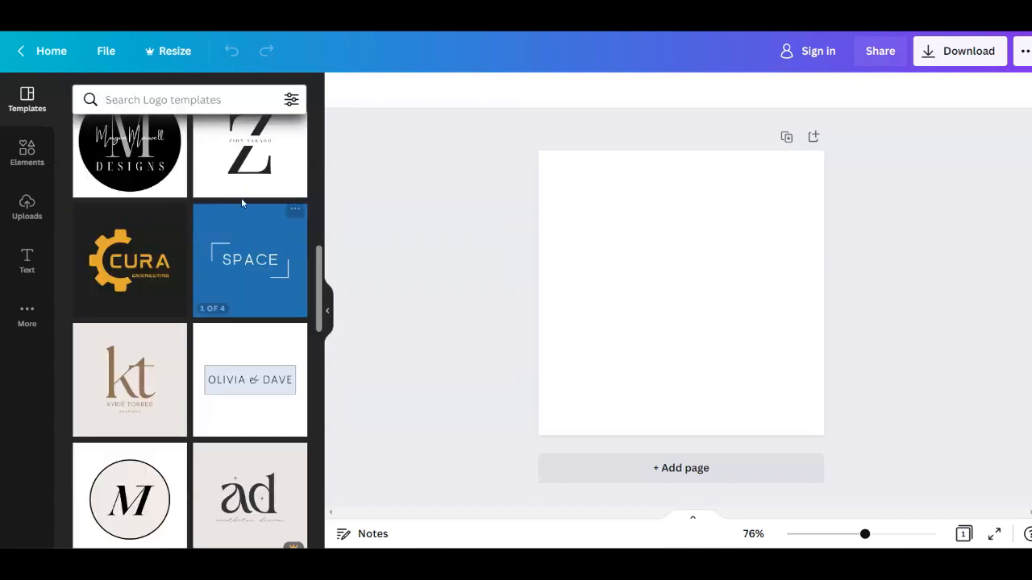
# Apply the white page of the Black and White Minimalist Initials Logo Template to the logo design and return to the template list.
pyautogui.click(229, 172)
pyautogui.click(154, 240)
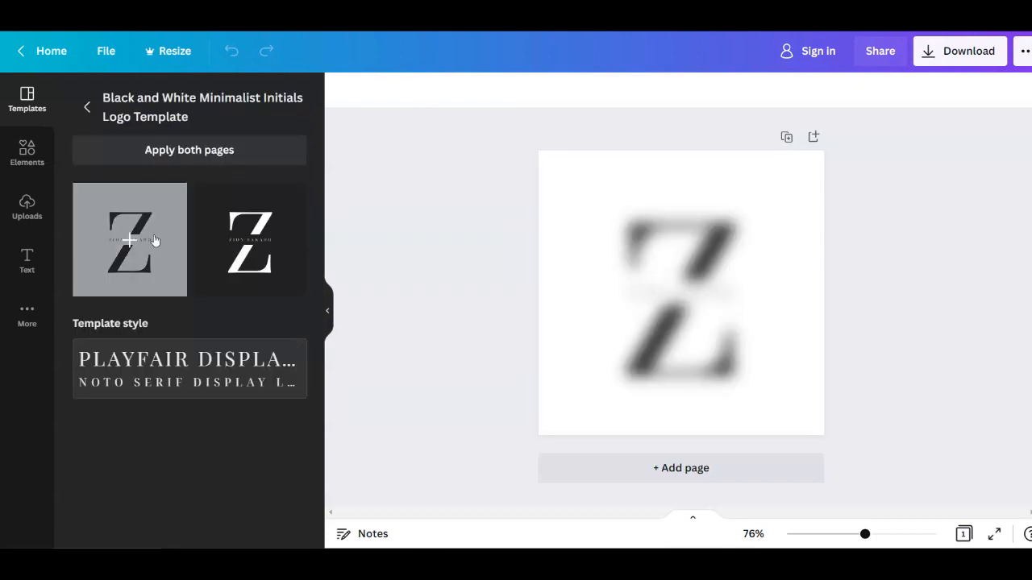
pyautogui.click(88, 106)
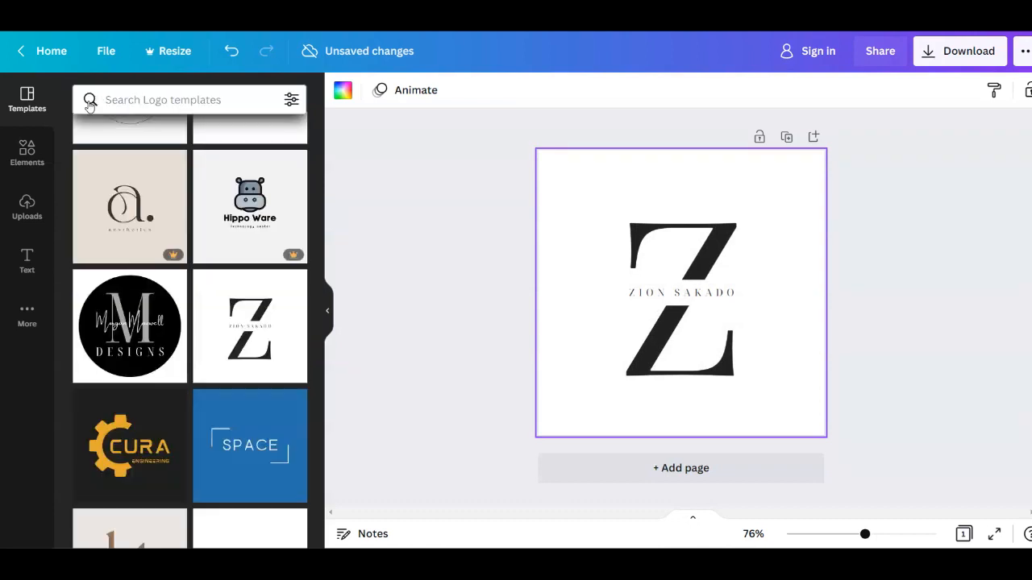
# Undo the template applied to the logo page and look through further logo template categories.
pyautogui.click(231, 52)
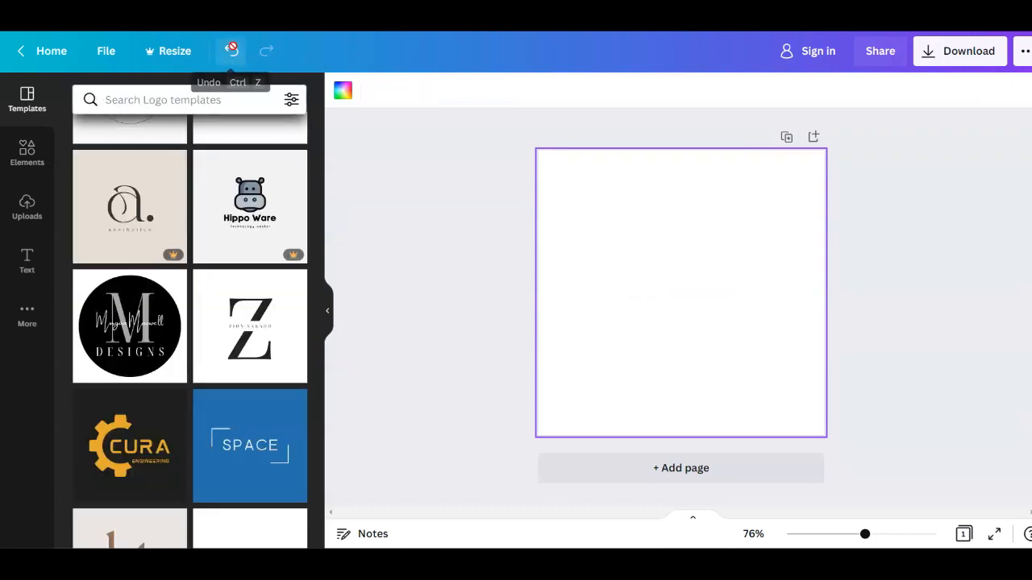
pyautogui.scroll(5, 245, 322)
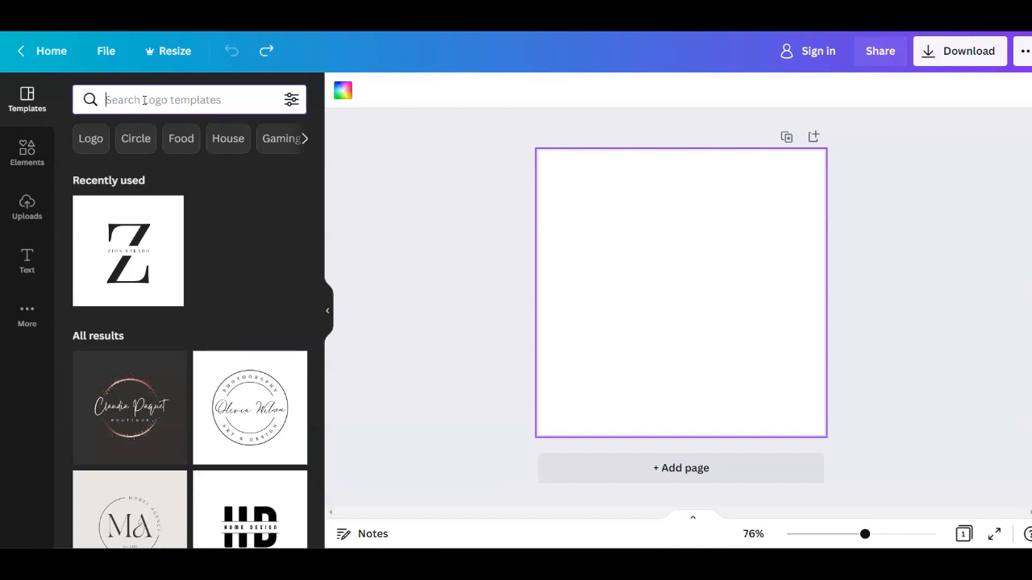
pyautogui.click(305, 138)
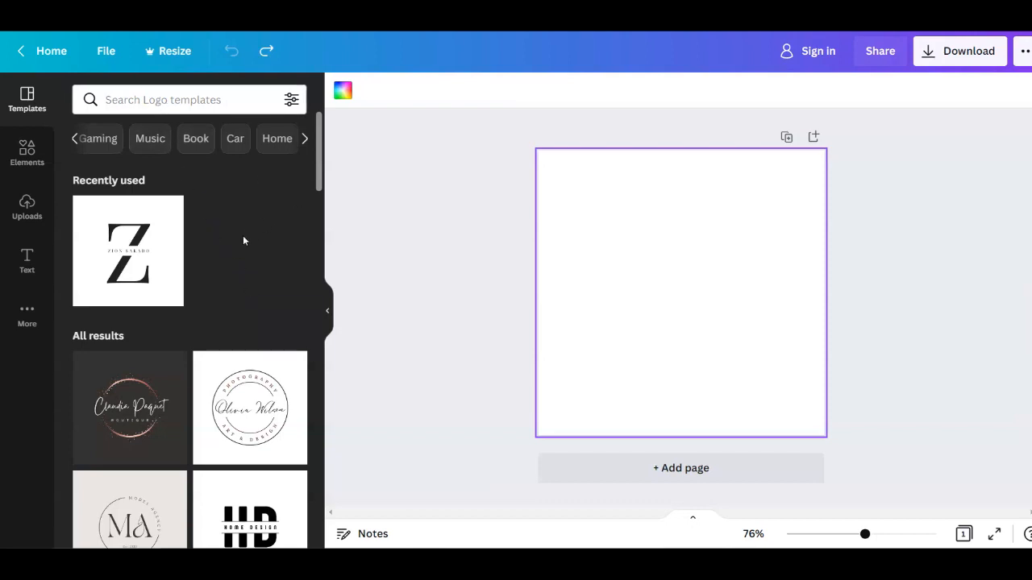
# Examine the color and language filters for logo templates and close them without applying any.
pyautogui.click(292, 101)
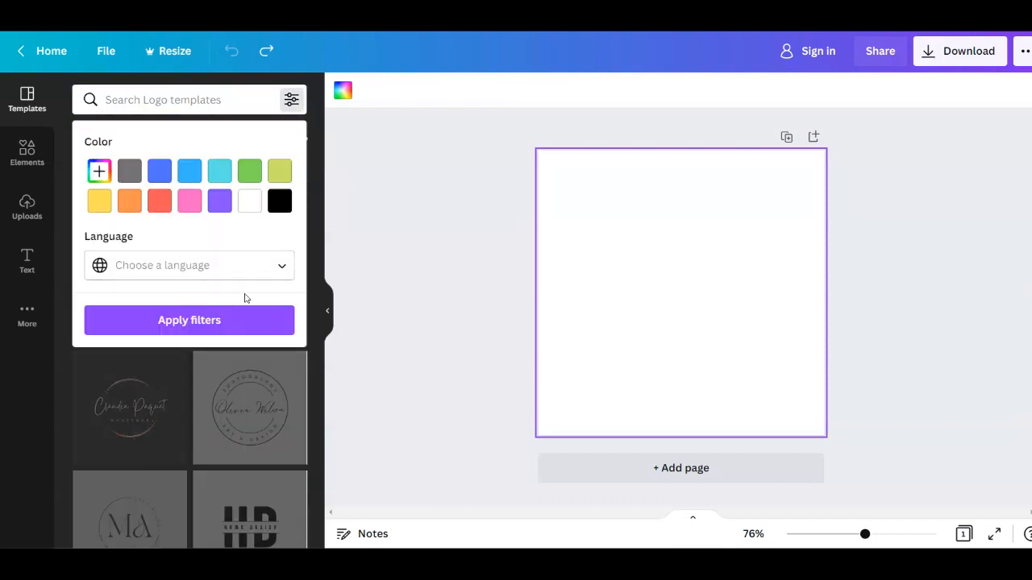
pyautogui.click(272, 269)
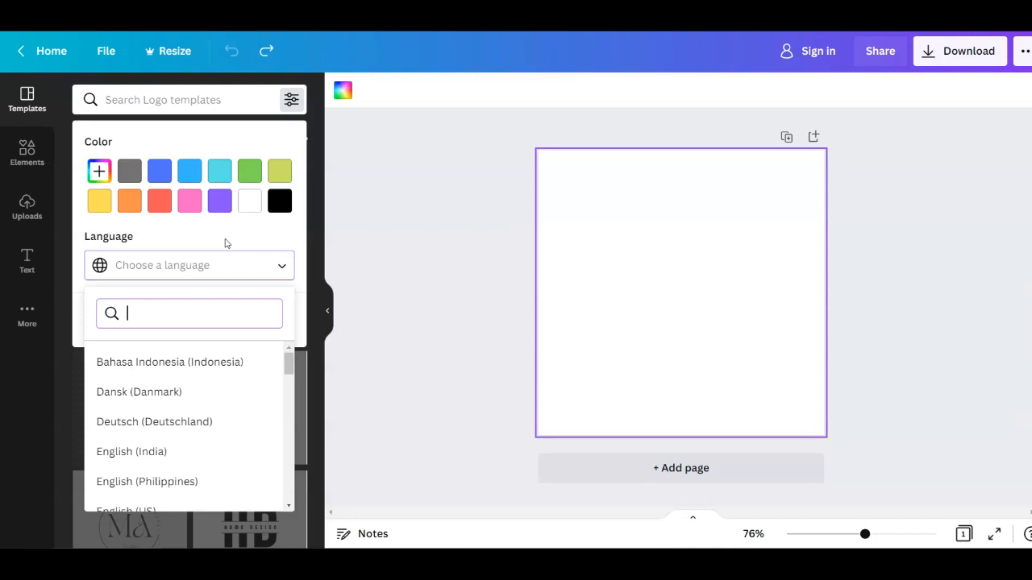
pyautogui.click(452, 238)
pyautogui.click(289, 99)
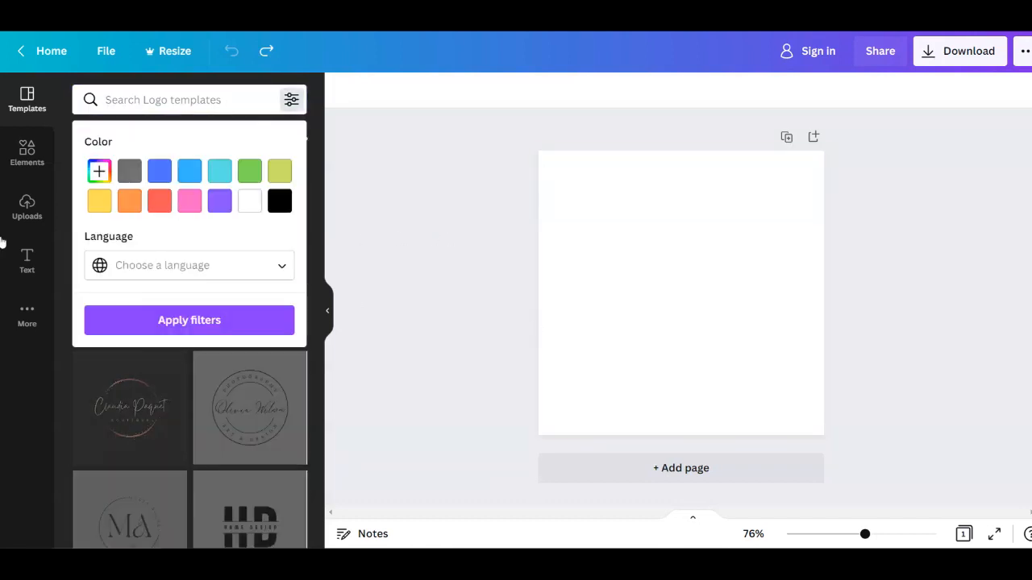
pyautogui.click(472, 169)
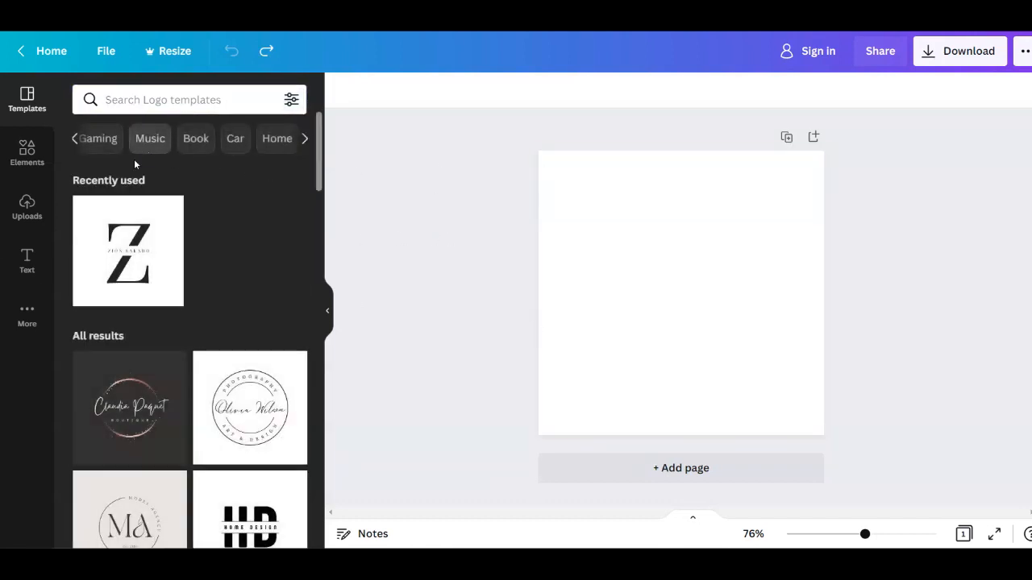
# Examine the elements library's sections, category suggestions and suggested searches, as well as the area for uploaded media.
pyautogui.click(26, 153)
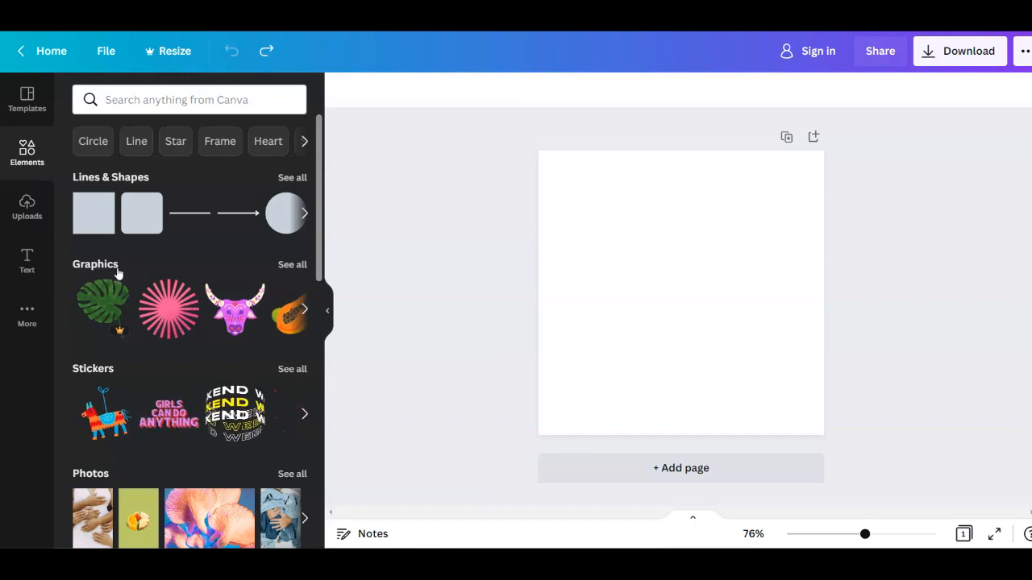
pyautogui.scroll(-5, 116, 290)
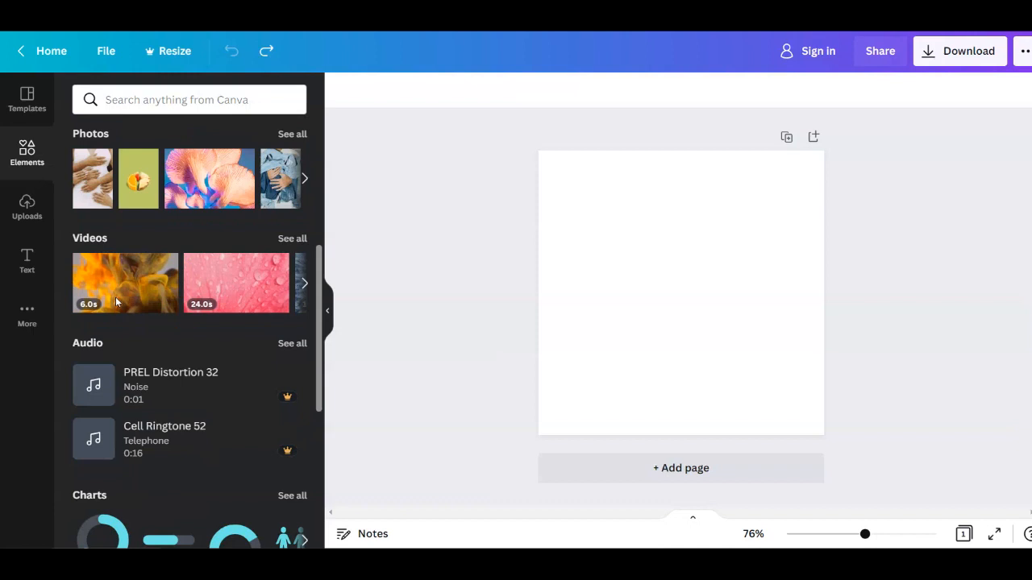
pyautogui.scroll(-4, 116, 297)
pyautogui.scroll(7, 106, 371)
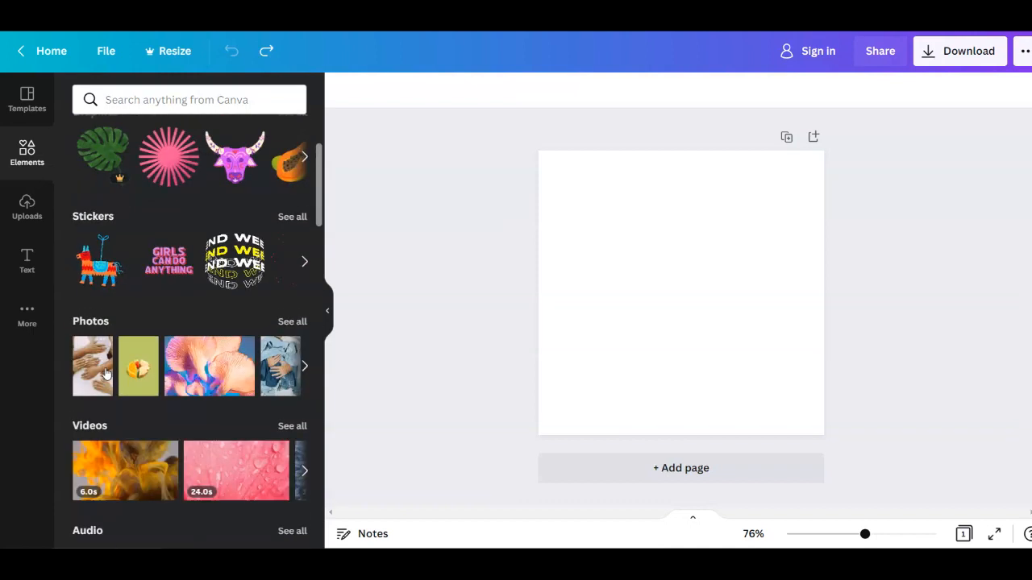
pyautogui.scroll(2, 106, 372)
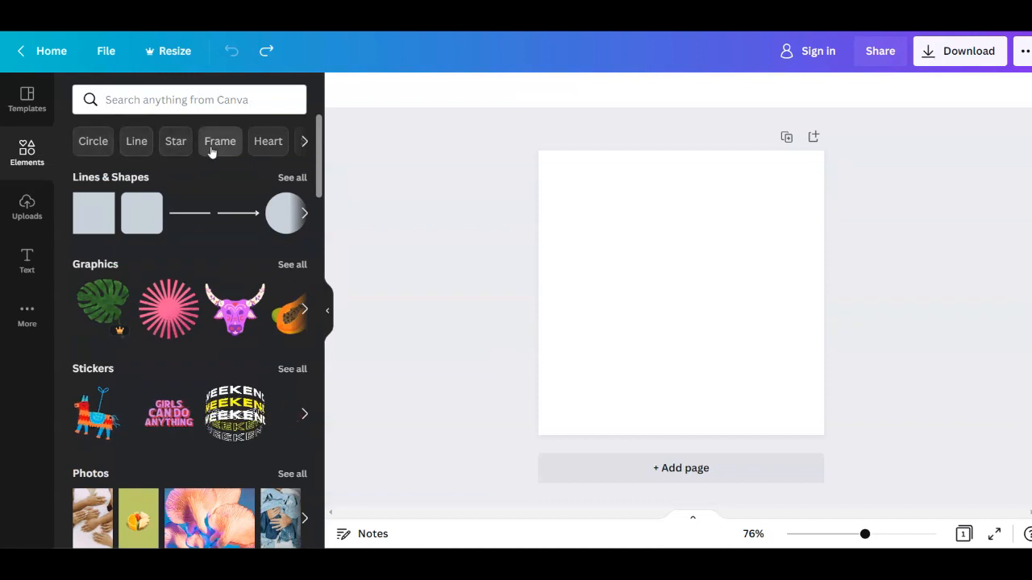
pyautogui.click(305, 142)
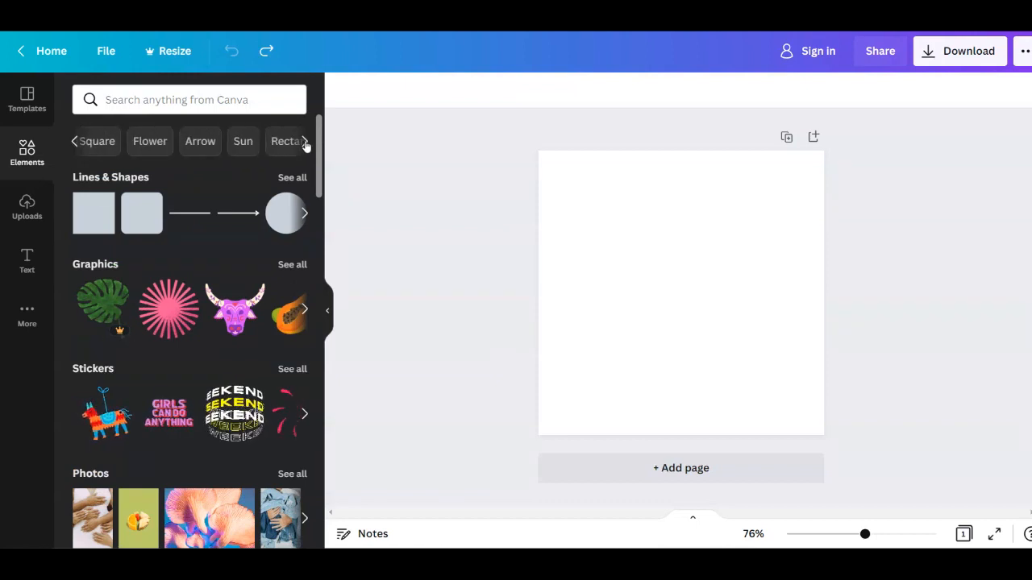
pyautogui.click(260, 104)
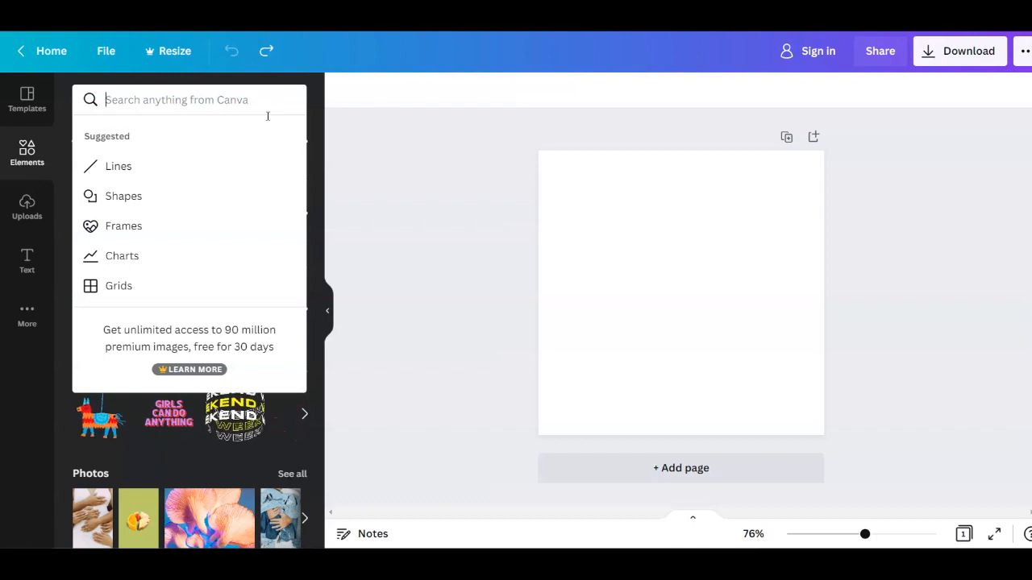
pyautogui.click(428, 192)
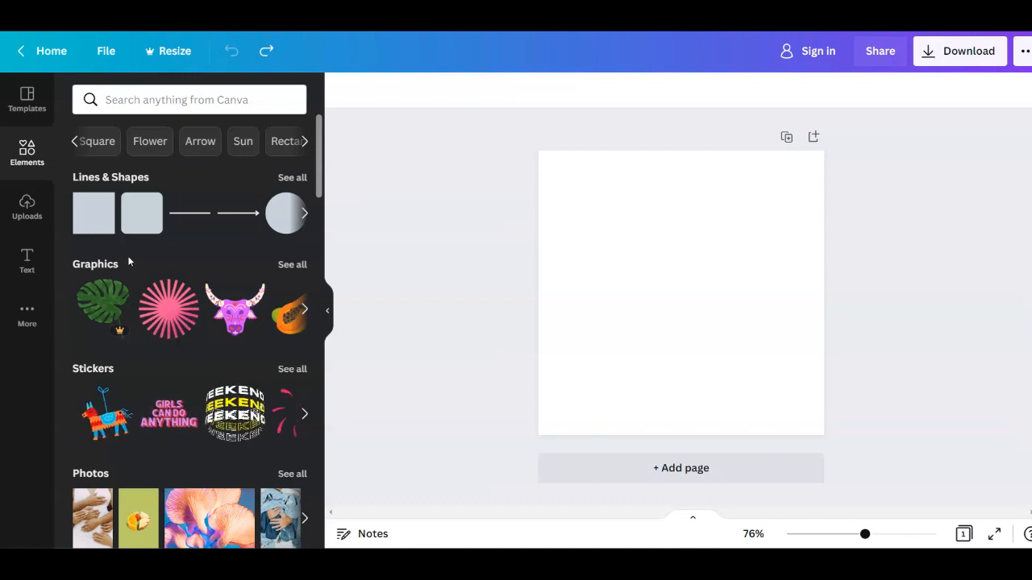
pyautogui.click(31, 215)
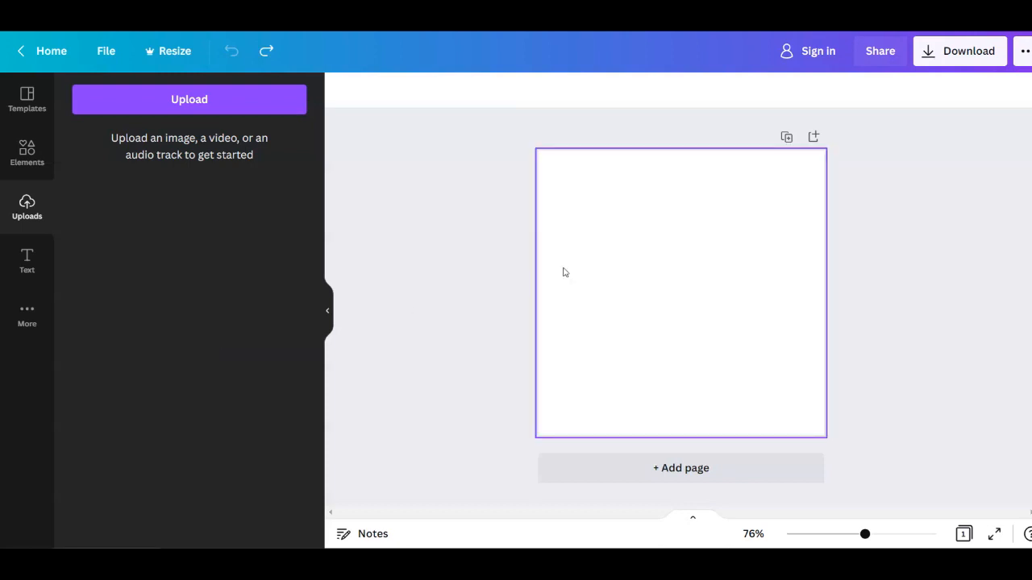
# Browse the font combinations for text and add the pink "player one" combination to the blank logo page.
pyautogui.click(26, 275)
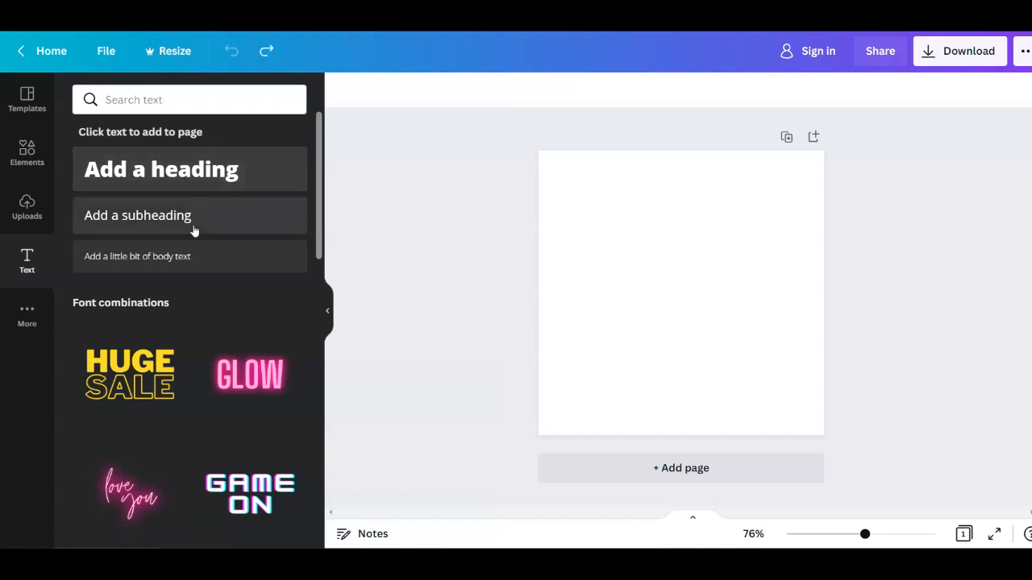
pyautogui.scroll(-2, 111, 331)
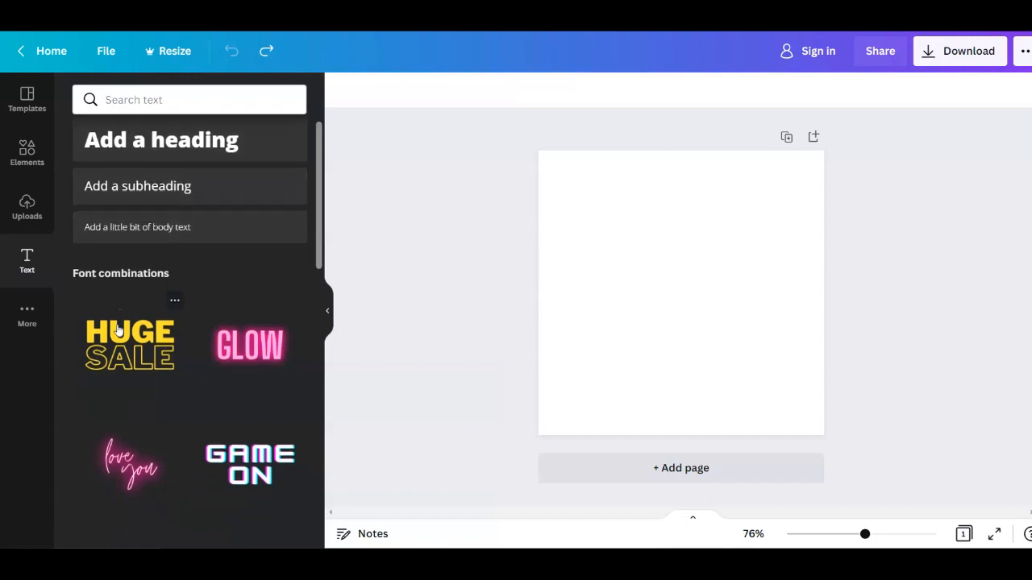
pyautogui.scroll(-6, 165, 309)
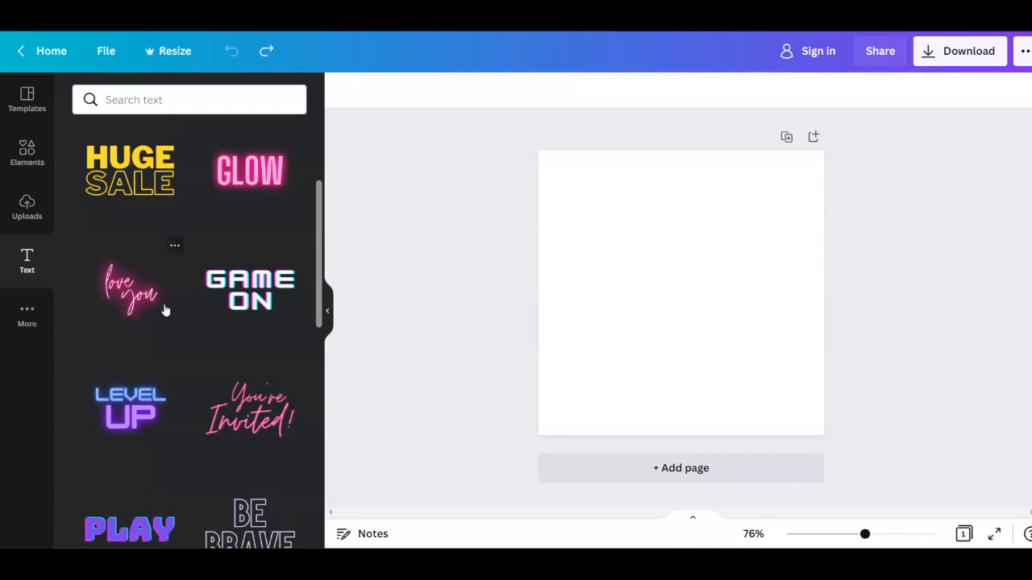
pyautogui.scroll(-4, 165, 323)
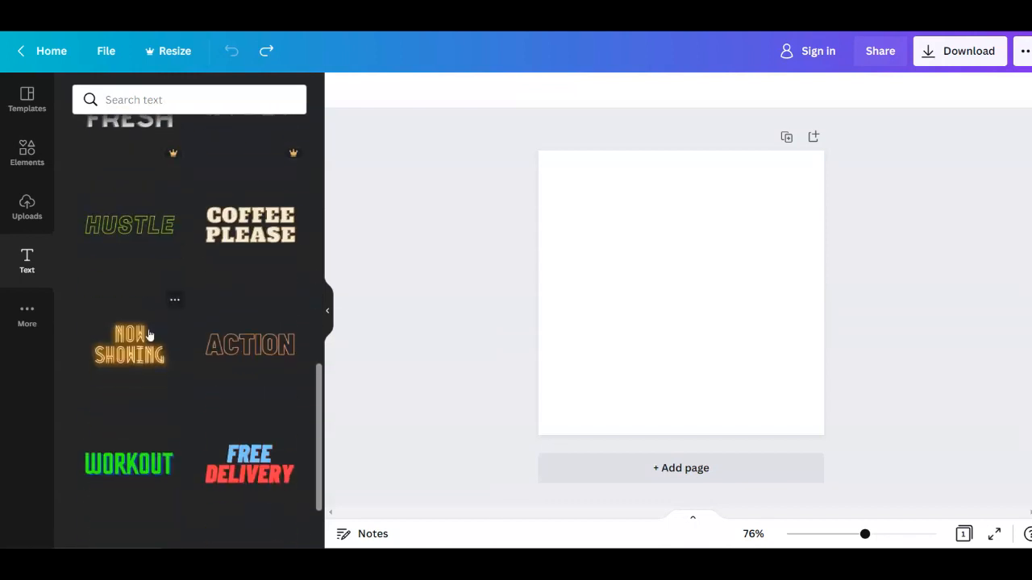
pyautogui.scroll(1, 172, 380)
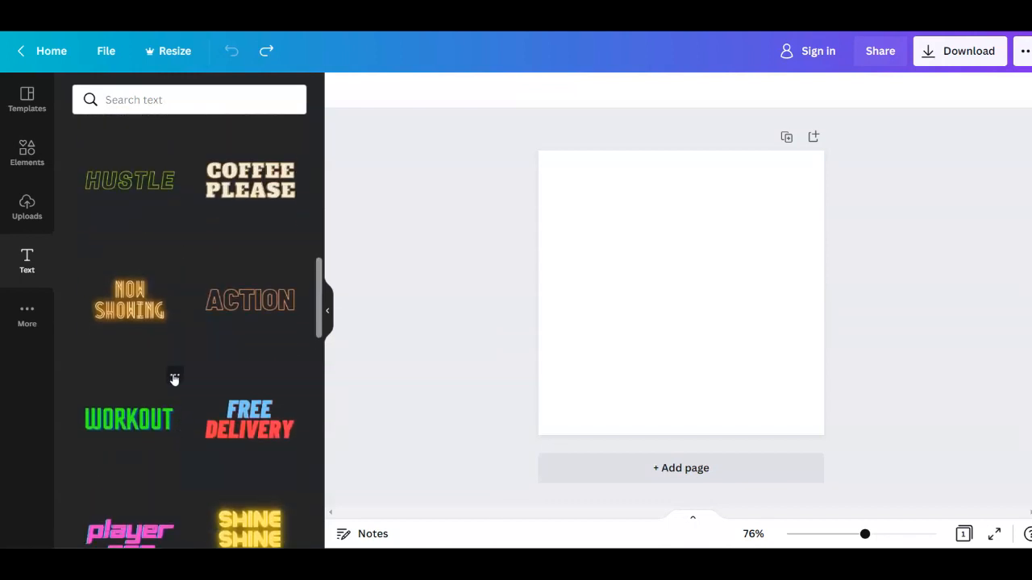
pyautogui.scroll(-2, 173, 380)
pyautogui.click(127, 419)
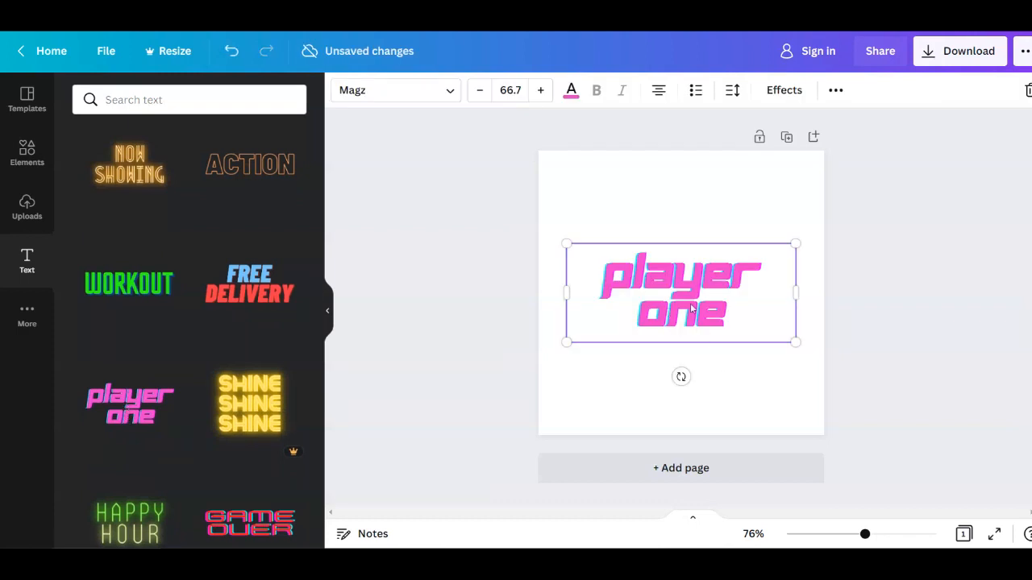
# Try the HK Modular and Montserrat Classic fonts on the "player one" text, restore Magz, and step the font size down and back up.
pyautogui.click(417, 98)
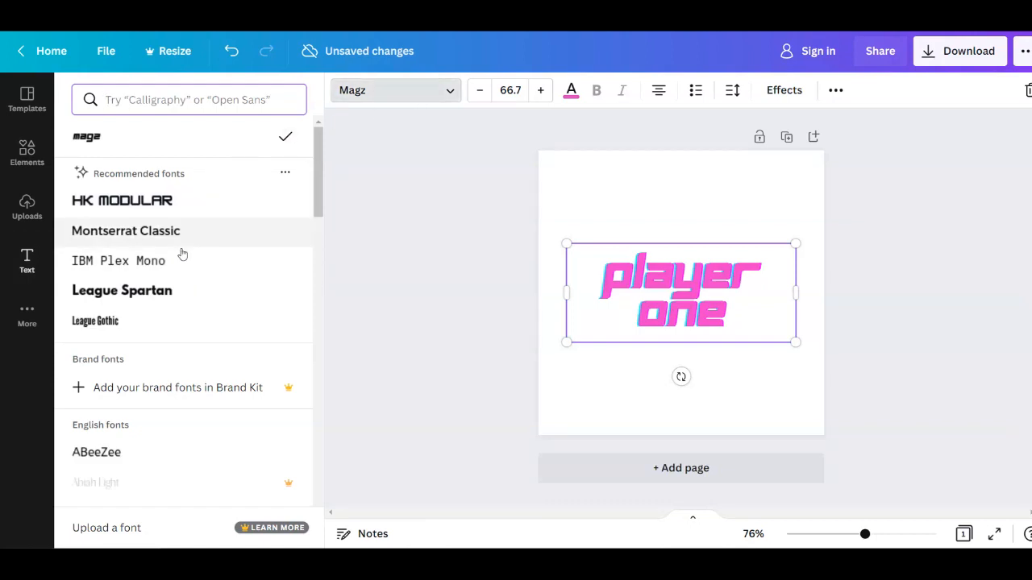
pyautogui.scroll(-15, 210, 258)
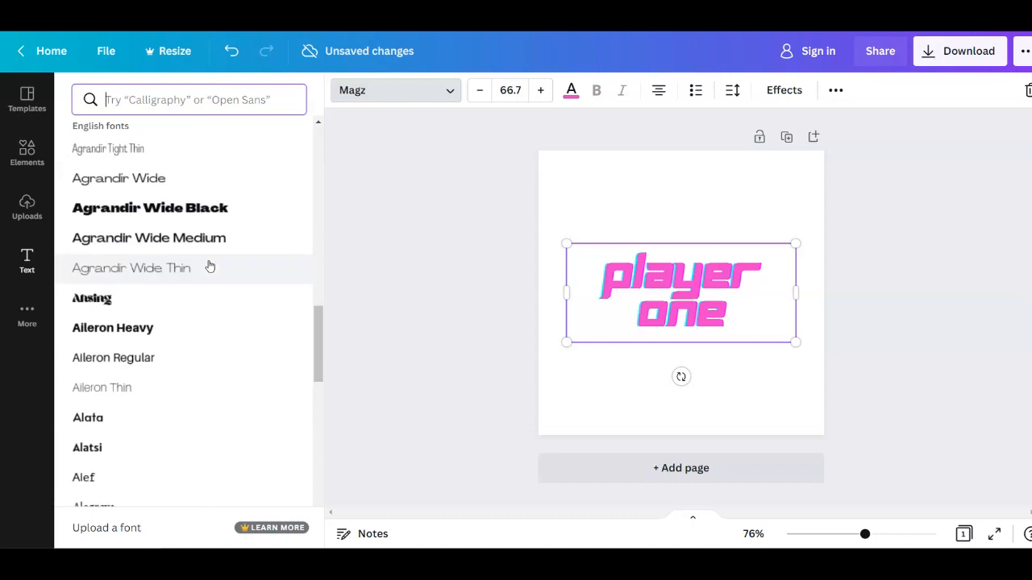
pyautogui.scroll(-5, 208, 268)
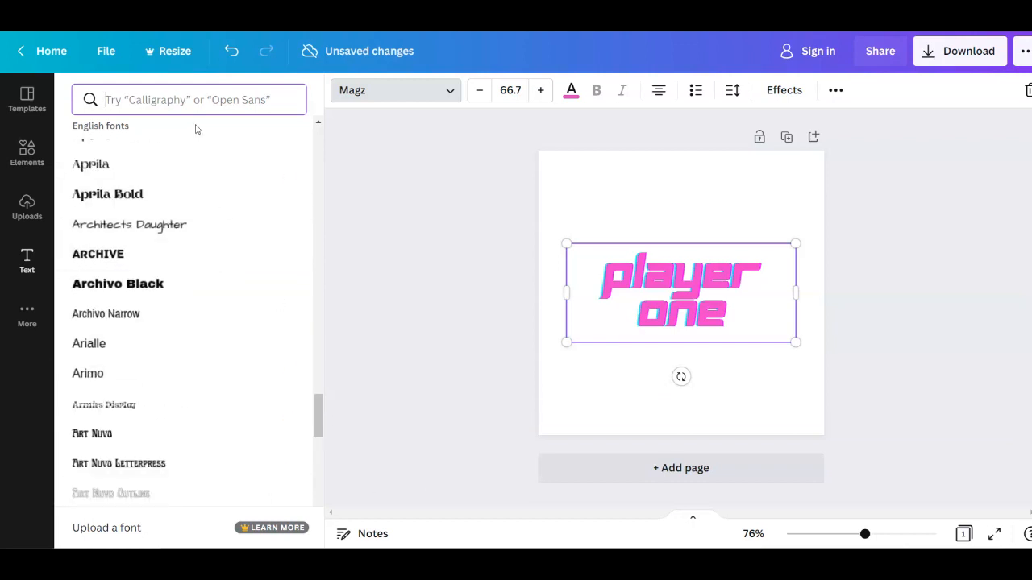
pyautogui.moveTo(325, 417); pyautogui.dragTo(263, 145)
pyautogui.click(119, 214)
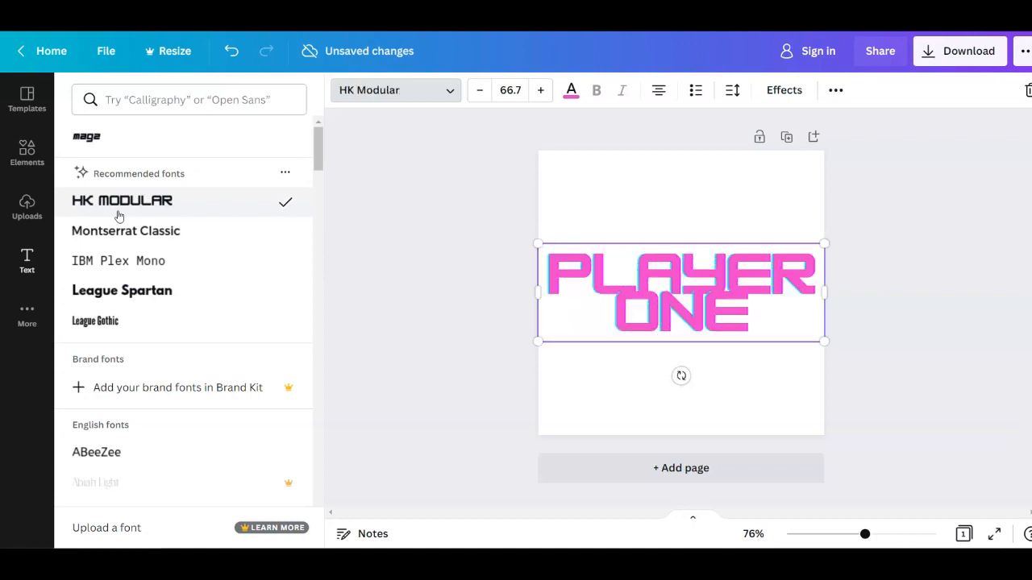
pyautogui.click(118, 230)
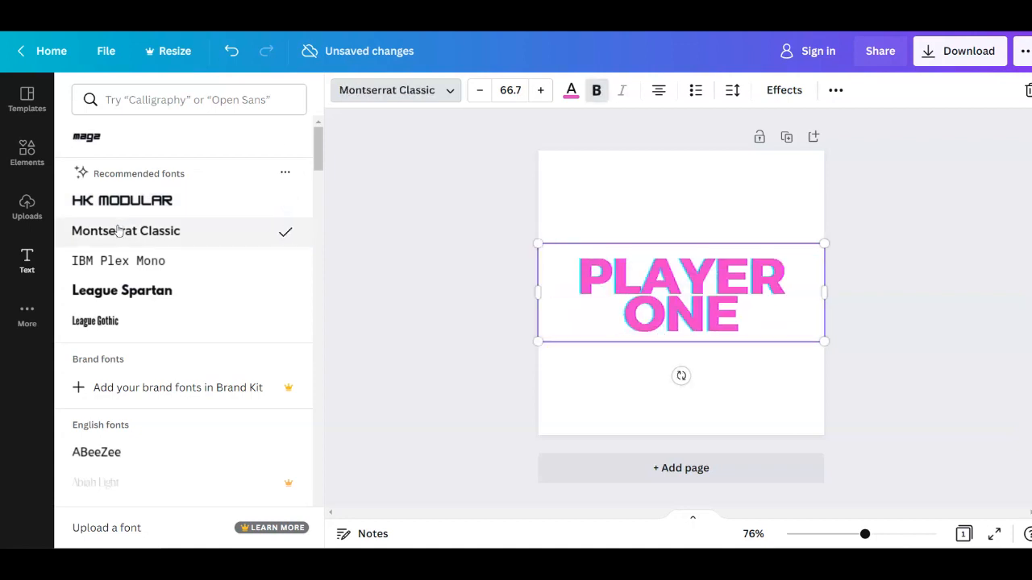
pyautogui.click(137, 139)
pyautogui.click(482, 96)
pyautogui.click(542, 93)
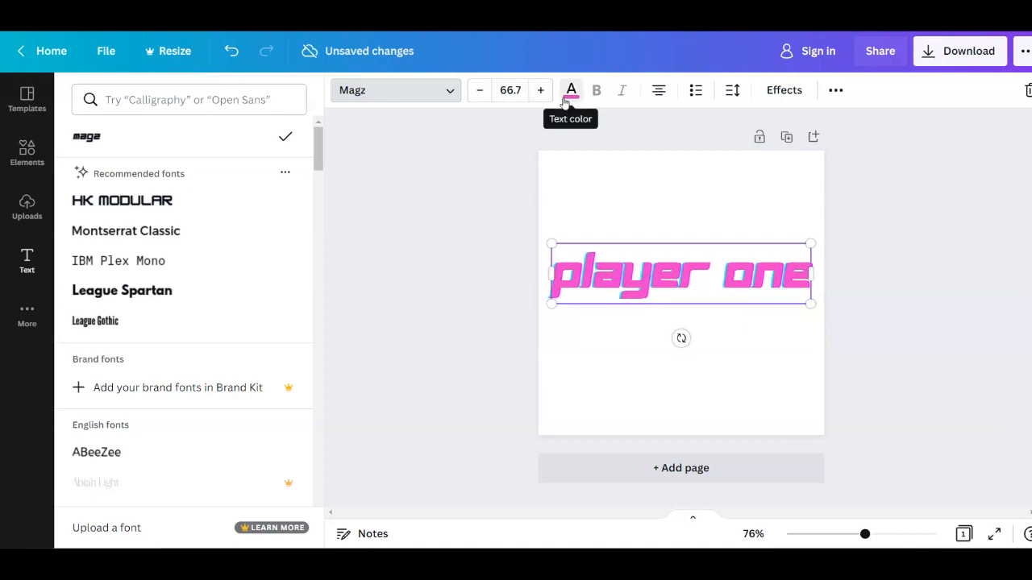
# Try purple and blue default colors on the "player one" text, restore the pink document color and deselect the text.
pyautogui.click(568, 101)
pyautogui.click(209, 278)
pyautogui.click(240, 289)
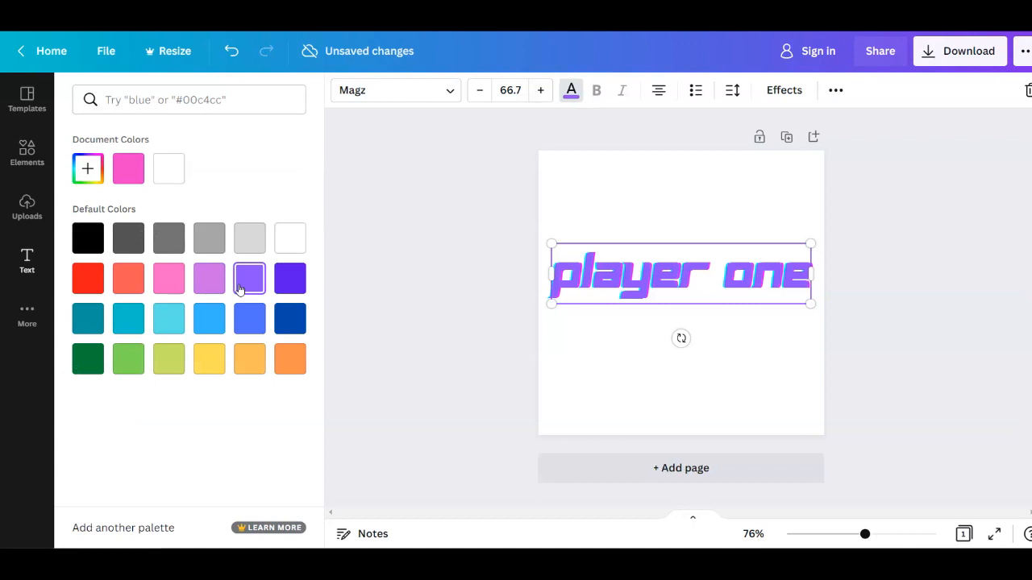
pyautogui.click(292, 322)
pyautogui.click(134, 171)
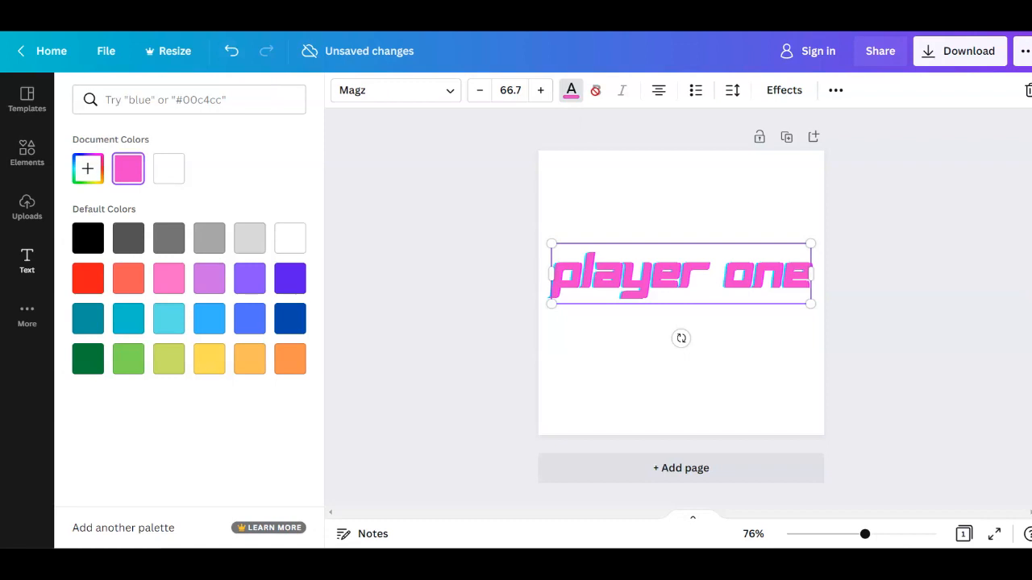
pyautogui.click(635, 222)
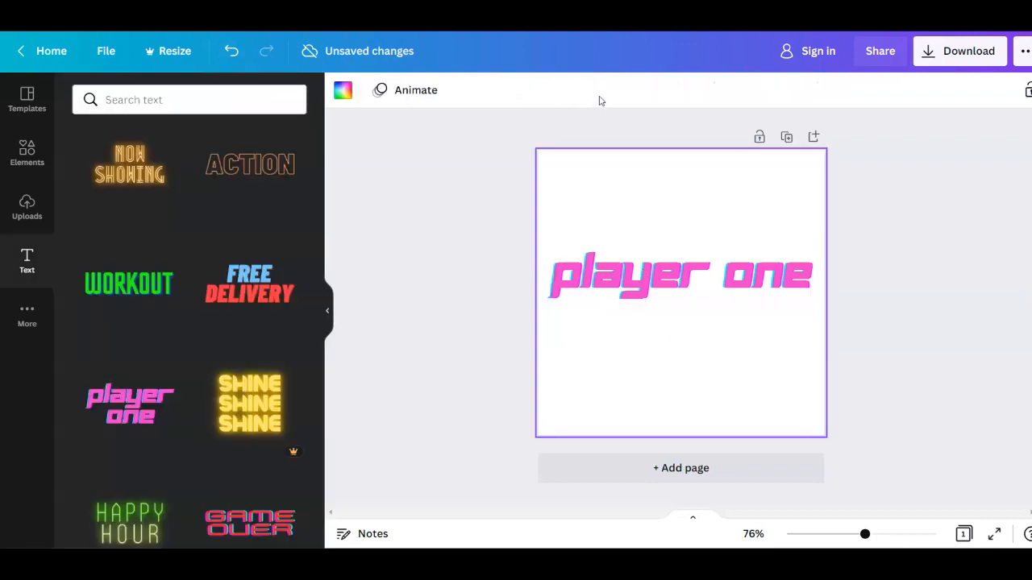
# Left-align the "player one" text and cycle its list style back to no list.
pyautogui.click(607, 294)
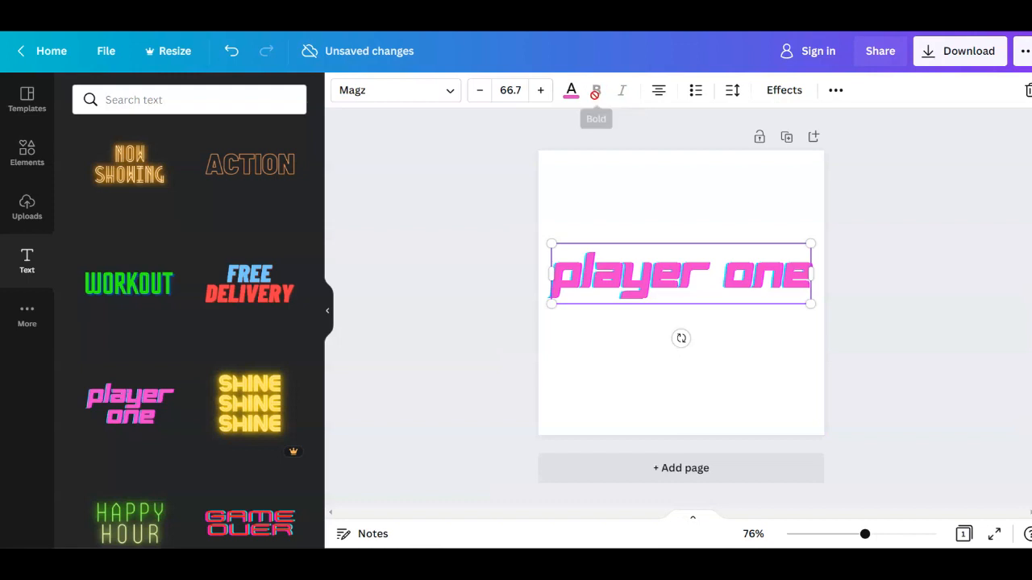
pyautogui.click(658, 103)
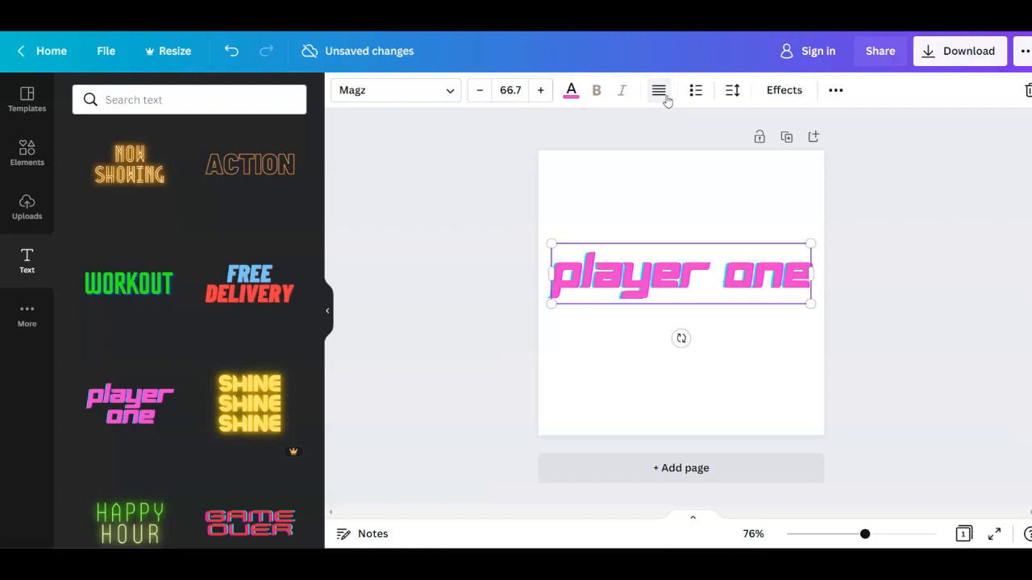
pyautogui.click(663, 95)
pyautogui.click(698, 92)
pyautogui.click(698, 93)
pyautogui.click(697, 92)
# Set the "player one" text's line spacing to 0.97 and keep its letter spacing at 0.
pyautogui.click(733, 94)
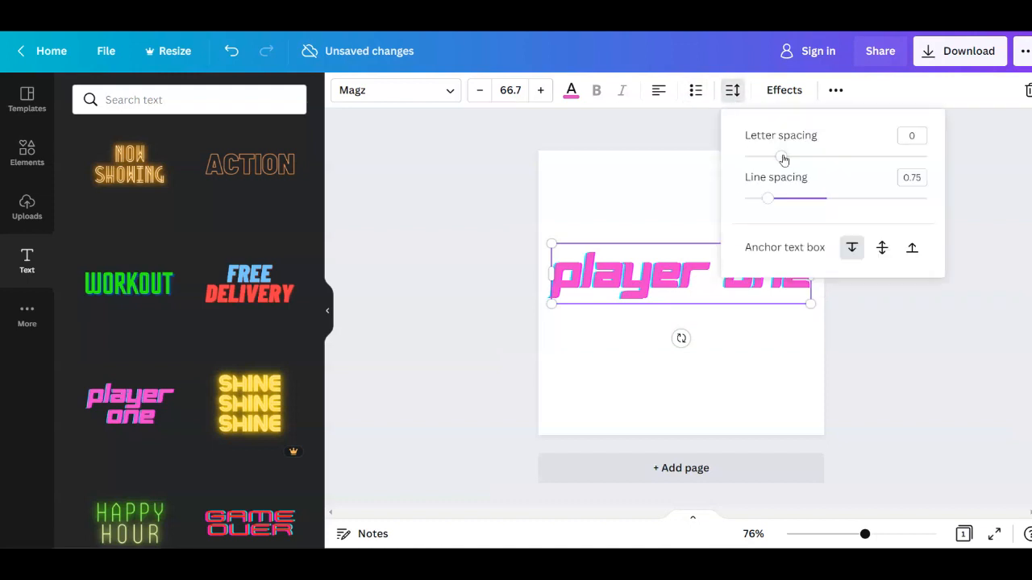
pyautogui.moveTo(768, 200)
pyautogui.mouseDown()
pyautogui.moveTo(866, 198)
pyautogui.moveTo(787, 199)
pyautogui.mouseUp()
pyautogui.moveTo(781, 156)
pyautogui.mouseDown()
pyautogui.moveTo(821, 160)
pyautogui.moveTo(781, 156)
pyautogui.mouseUp()
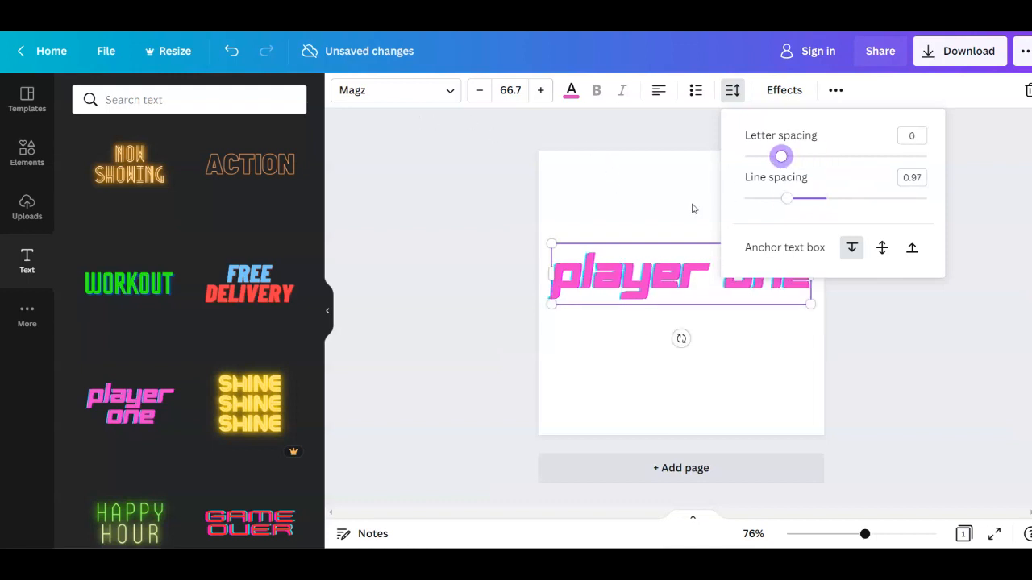
# Try the Neon, Background, Echo and Hollow effects on the "player one" text.
pyautogui.click(806, 91)
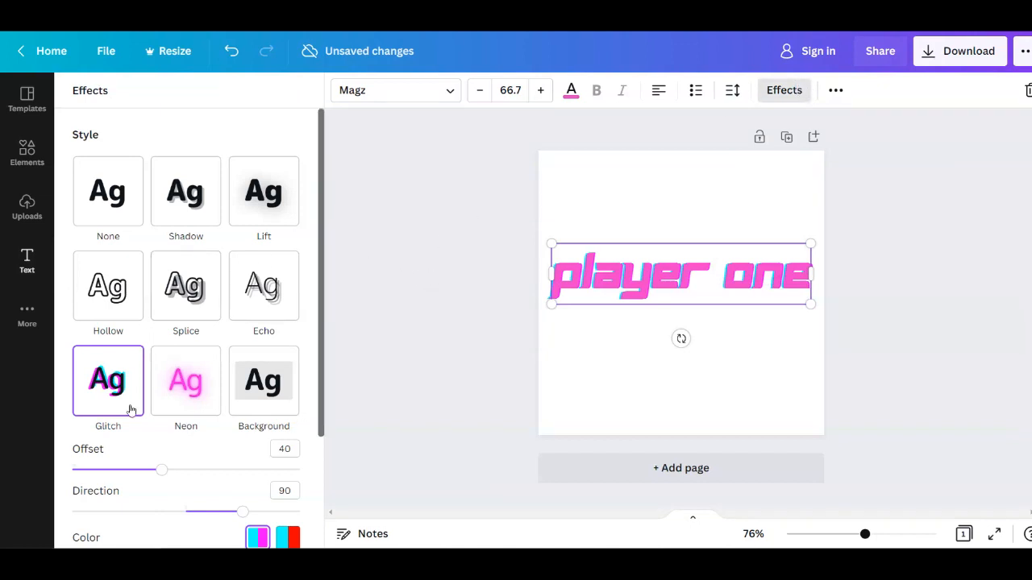
pyautogui.scroll(-2, 164, 447)
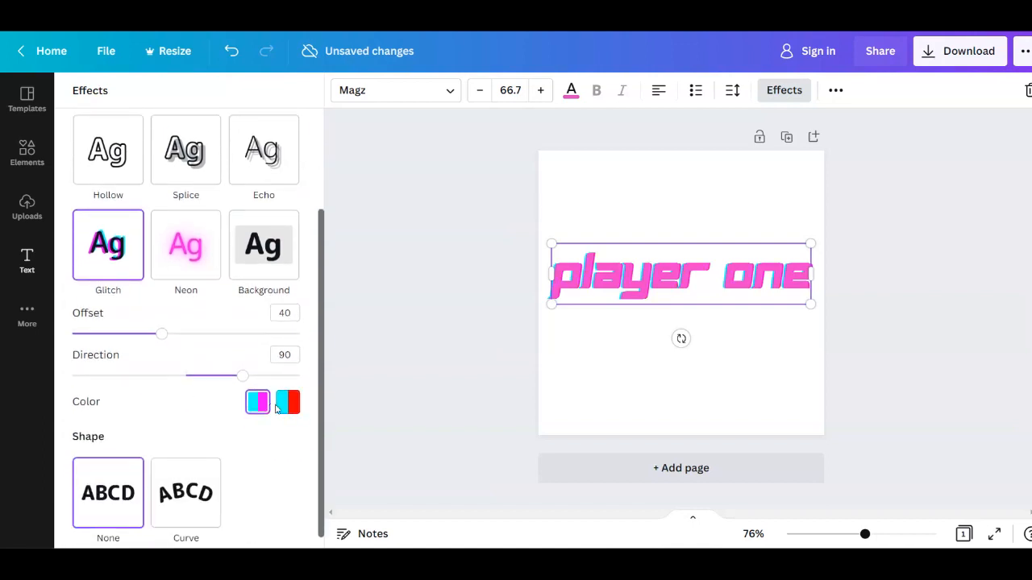
pyautogui.scroll(2, 98, 315)
pyautogui.click(187, 379)
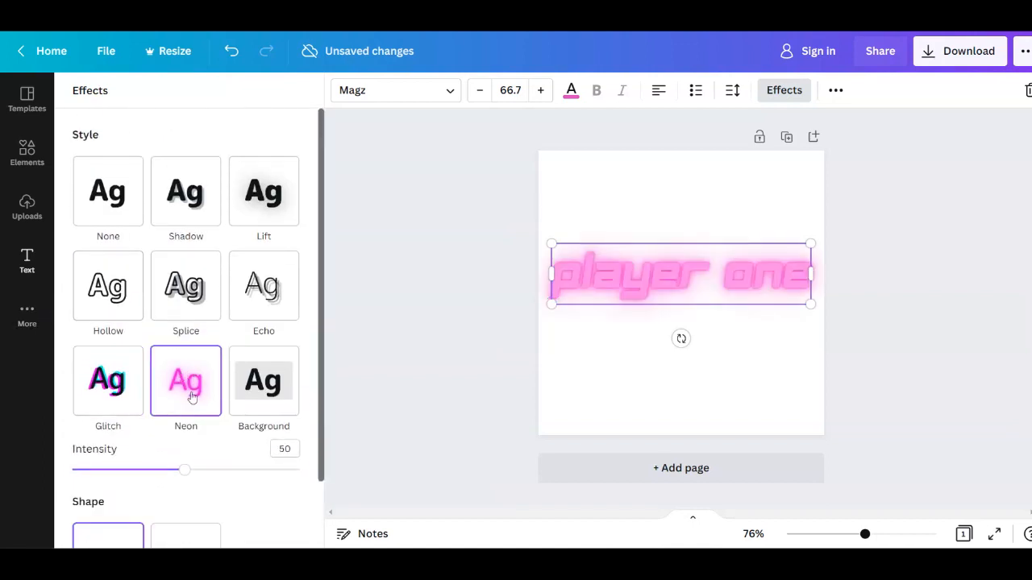
pyautogui.click(279, 388)
pyautogui.click(265, 304)
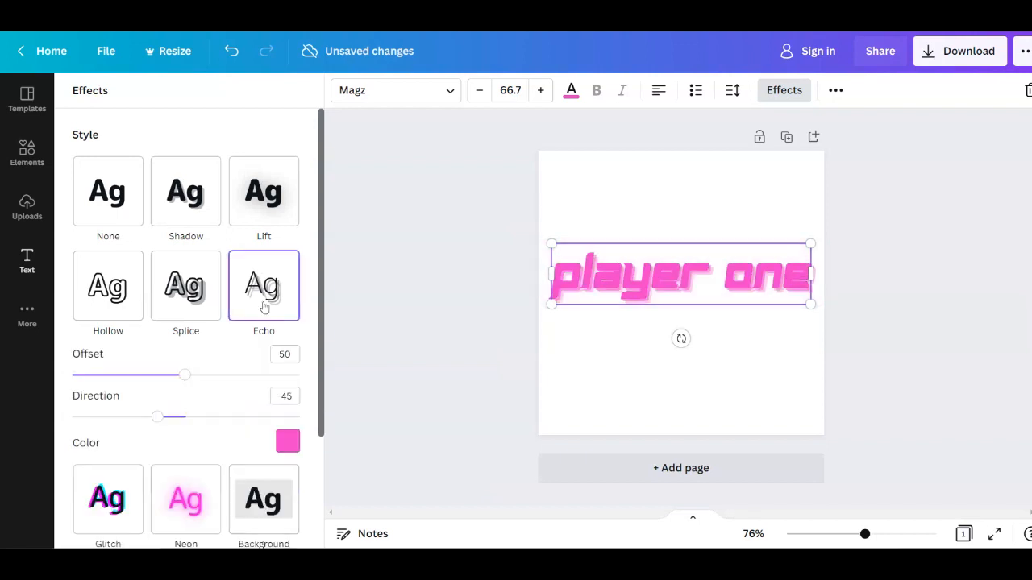
pyautogui.click(126, 292)
# Apply the Curve shape to the "player one" text and set its curve to 4.
pyautogui.scroll(-1, 135, 371)
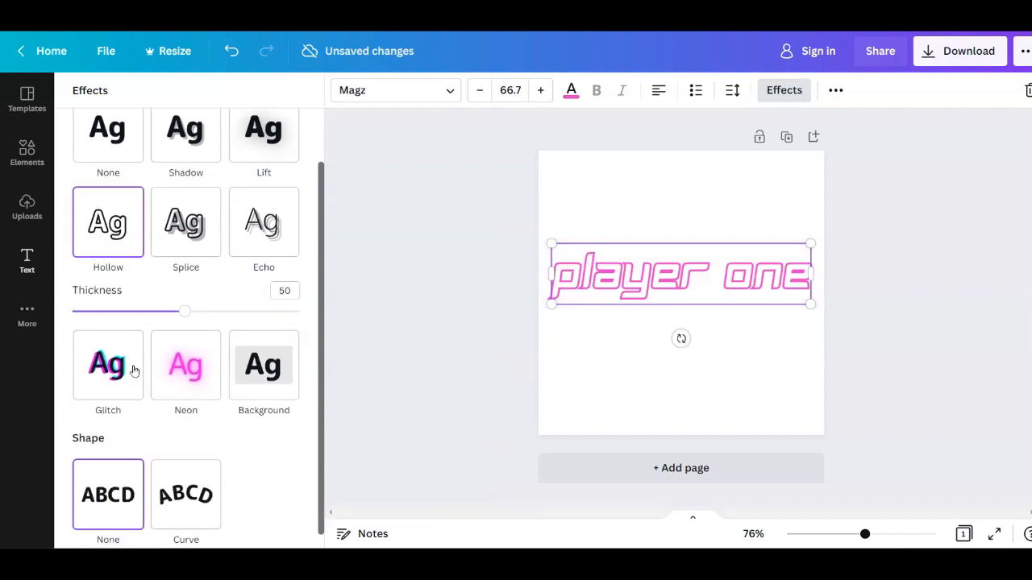
pyautogui.scroll(-1, 134, 370)
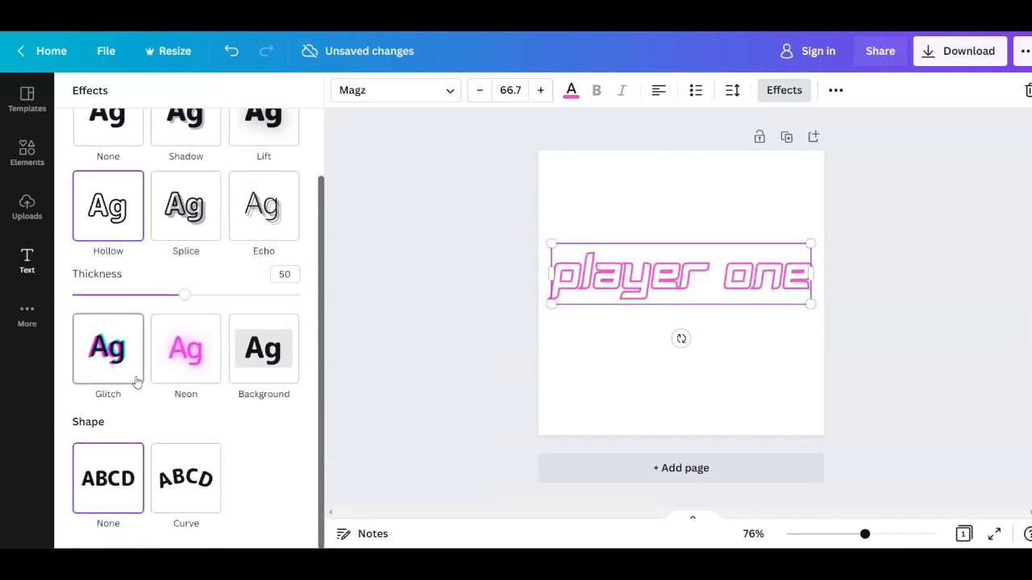
pyautogui.click(163, 472)
pyautogui.scroll(-1, 164, 471)
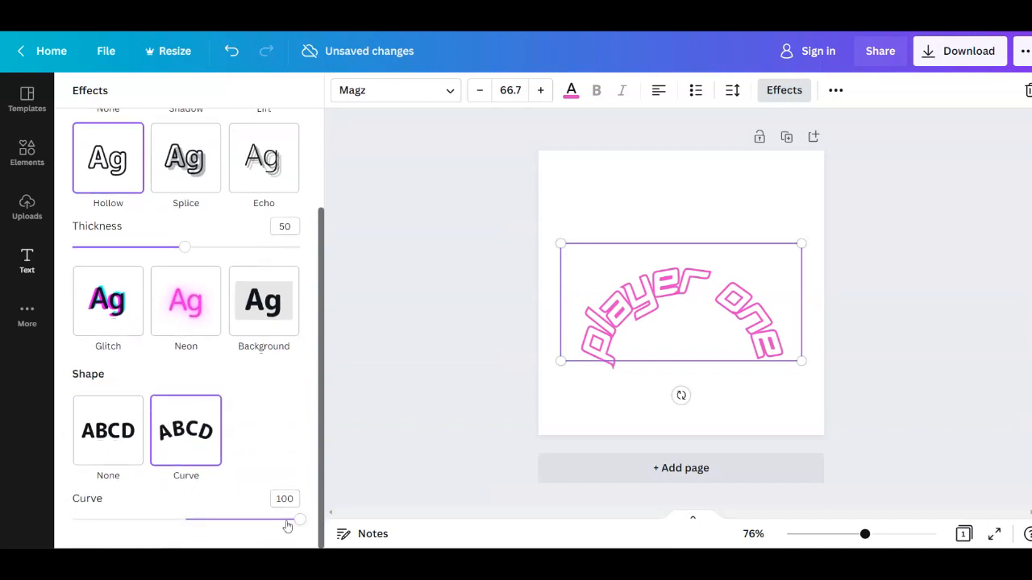
pyautogui.moveTo(300, 523); pyautogui.dragTo(191, 524)
# Try the Glitch effect with the cyan and red color pair on the curved text, and set its effect style to None.
pyautogui.click(119, 315)
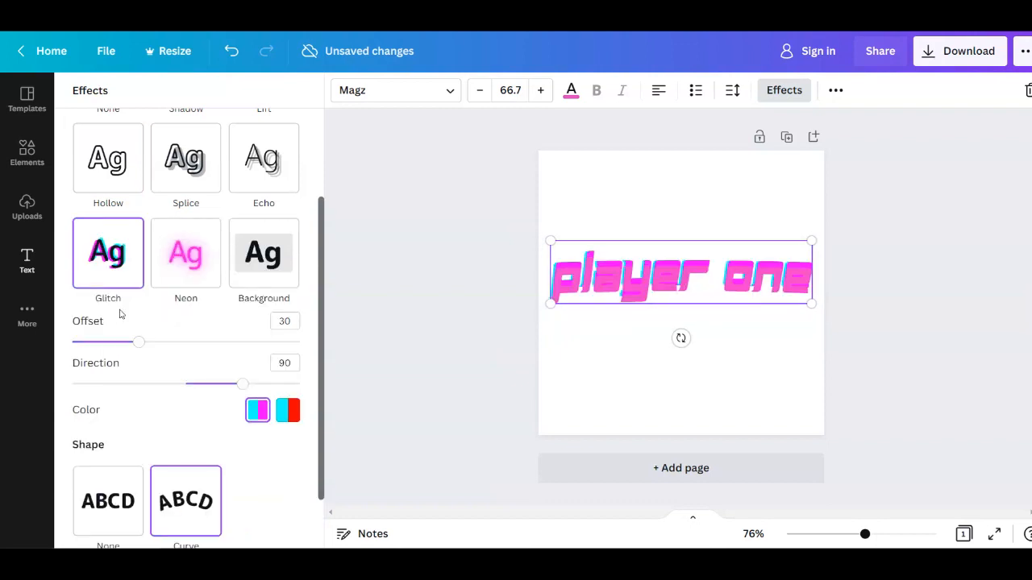
pyautogui.click(287, 411)
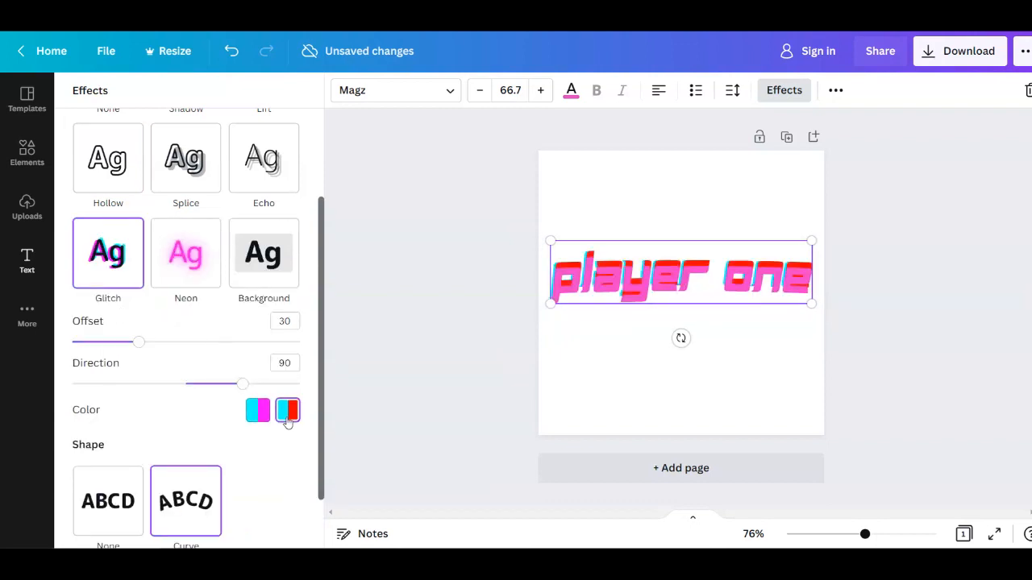
pyautogui.scroll(3, 159, 493)
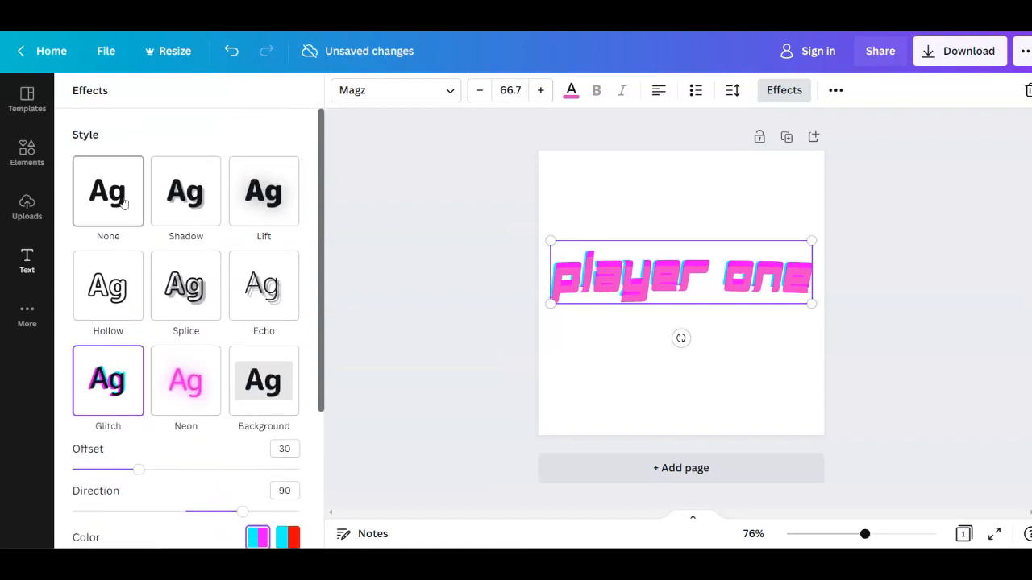
pyautogui.click(123, 202)
pyautogui.scroll(-2, 291, 380)
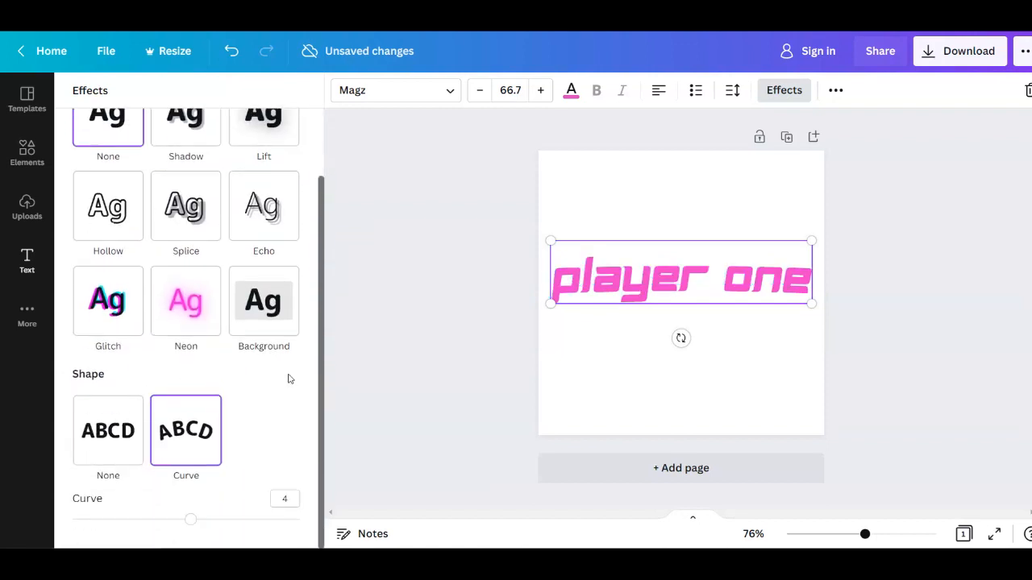
# Check the text's position options, try the Rise and Pan text animations, and apply Fade.
pyautogui.click(838, 90)
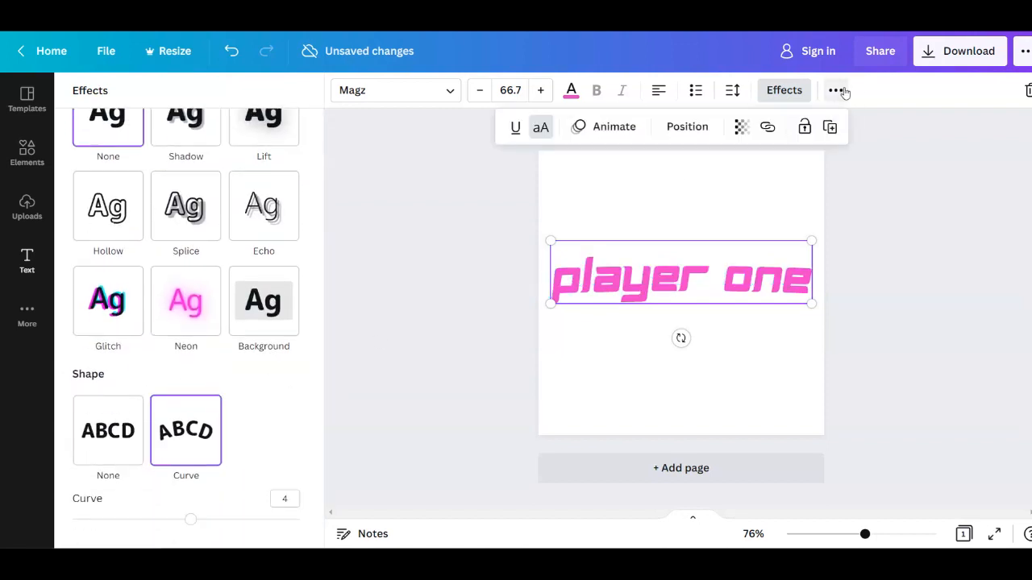
pyautogui.click(688, 129)
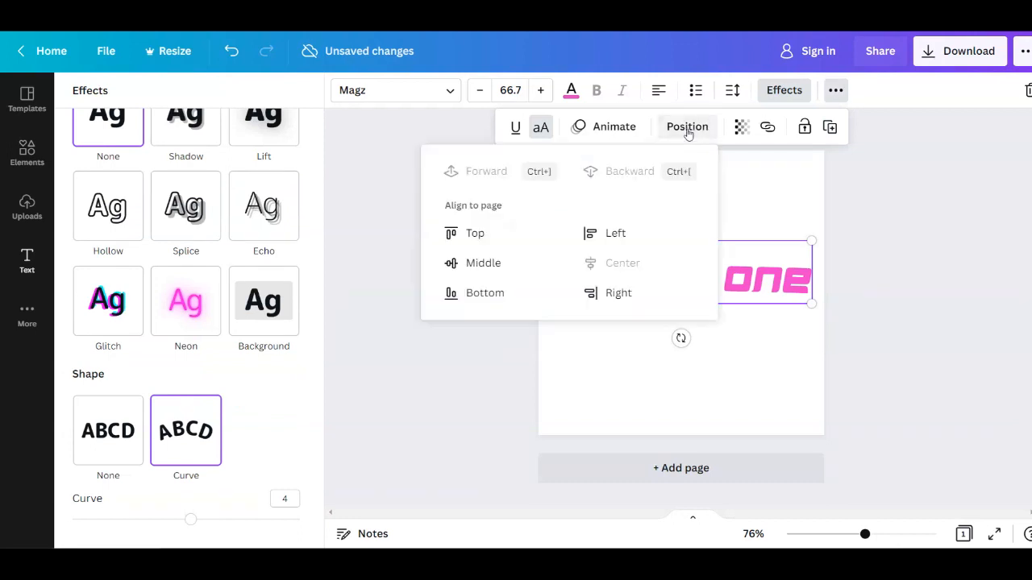
pyautogui.click(615, 128)
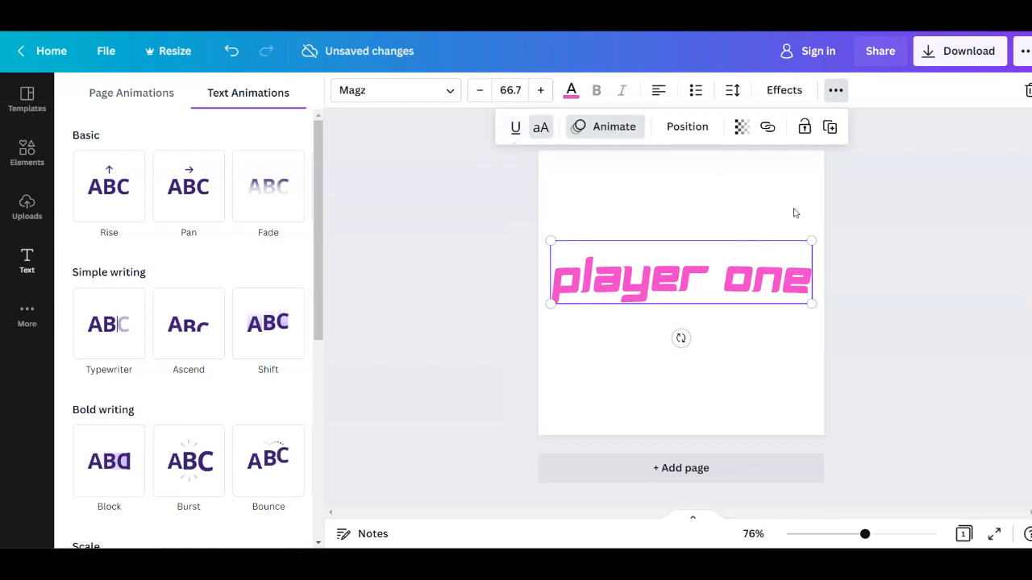
pyautogui.click(129, 192)
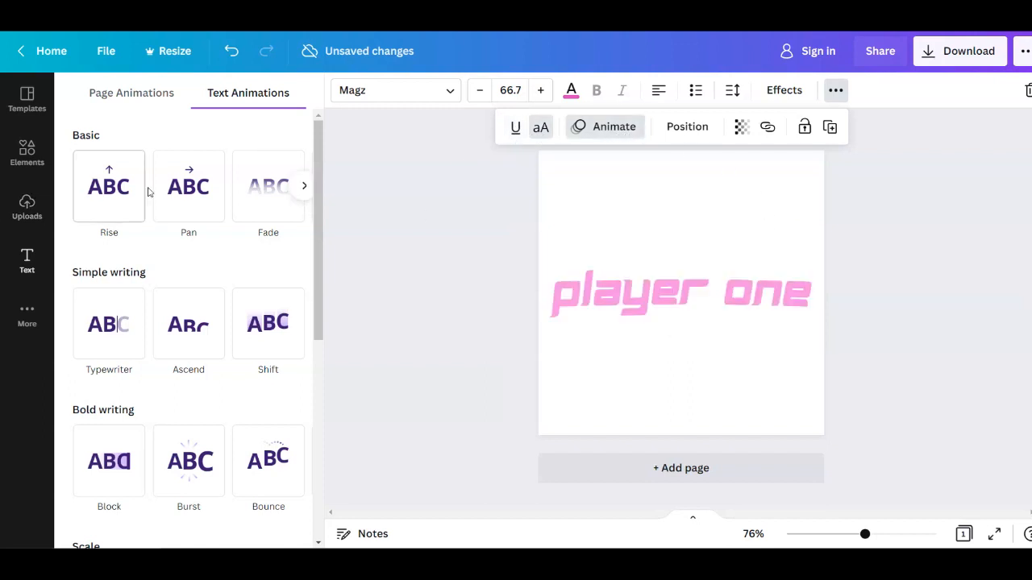
pyautogui.click(208, 200)
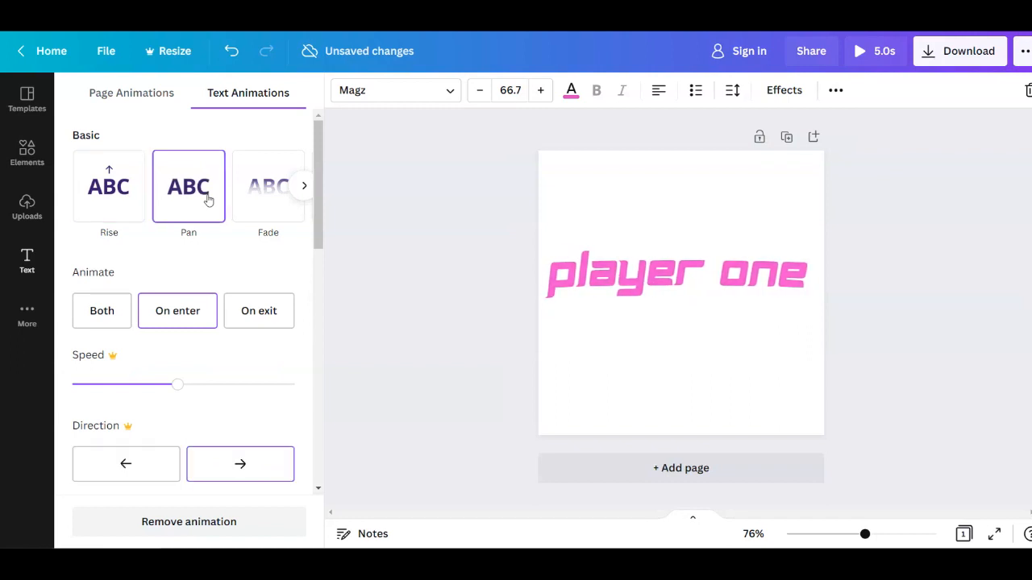
pyautogui.click(281, 208)
pyautogui.scroll(-1, 281, 211)
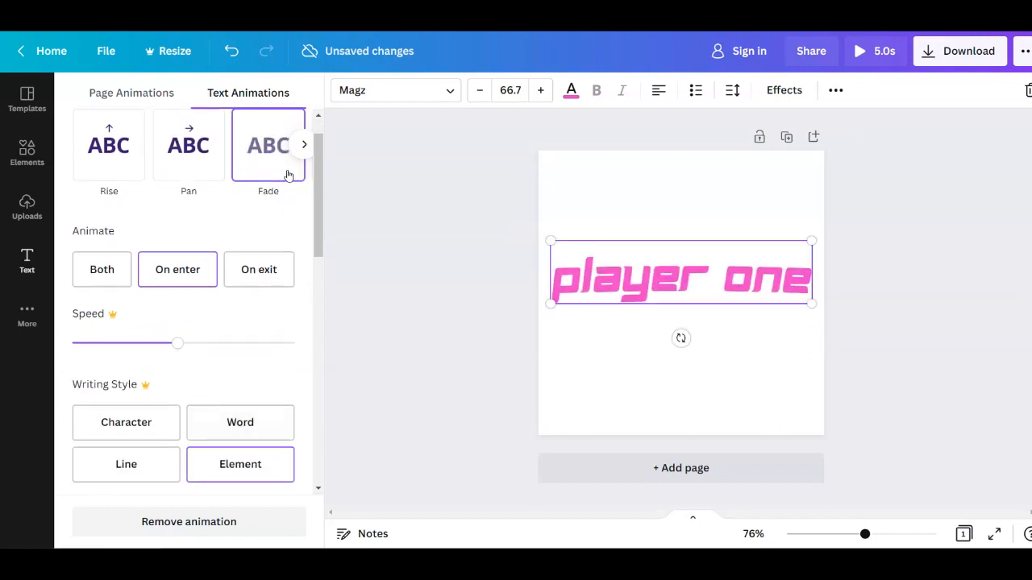
# Preview the Block, Burst, Bounce, Shift and slide in and out text animations, and close the animation options with Fade kept.
pyautogui.scroll(-3, 148, 358)
pyautogui.click(109, 442)
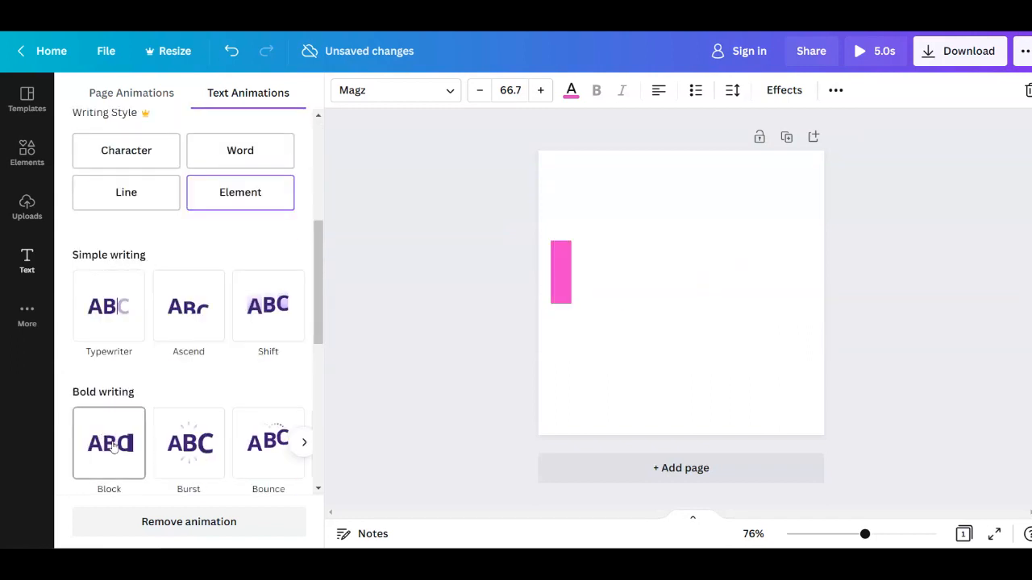
pyautogui.click(185, 450)
pyautogui.click(263, 458)
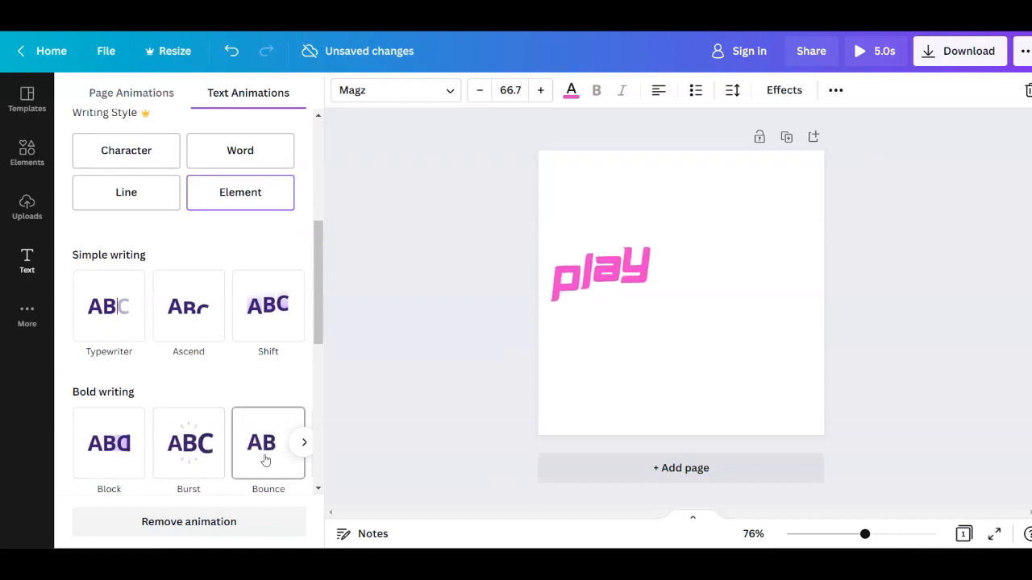
pyautogui.click(268, 321)
pyautogui.scroll(3, 268, 321)
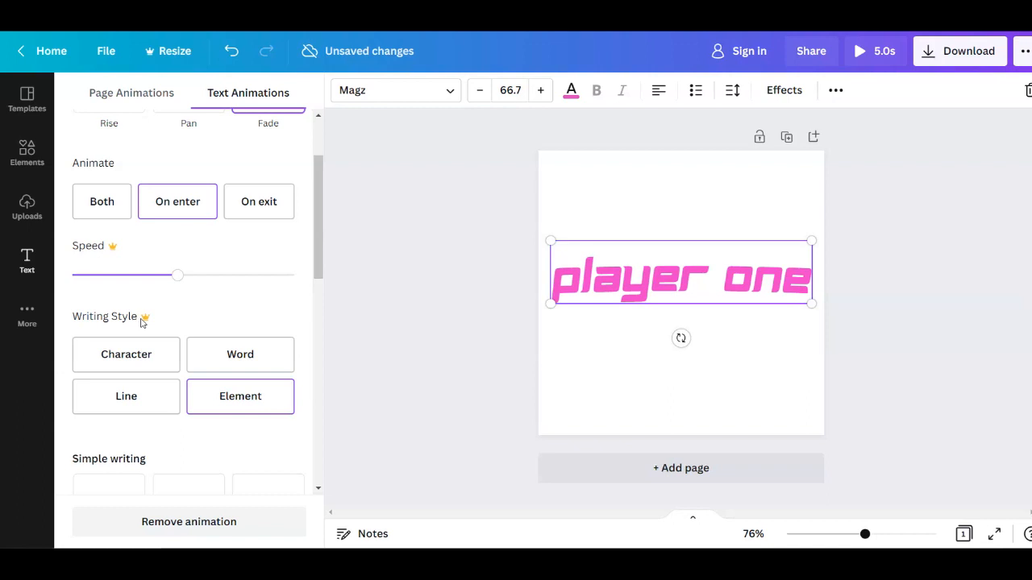
pyautogui.scroll(-5, 161, 361)
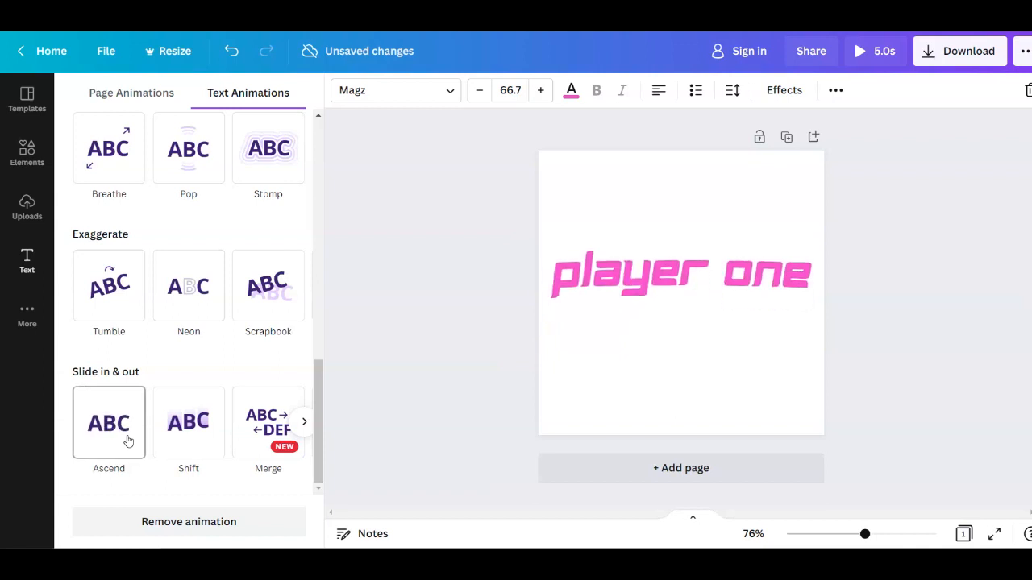
pyautogui.click(442, 223)
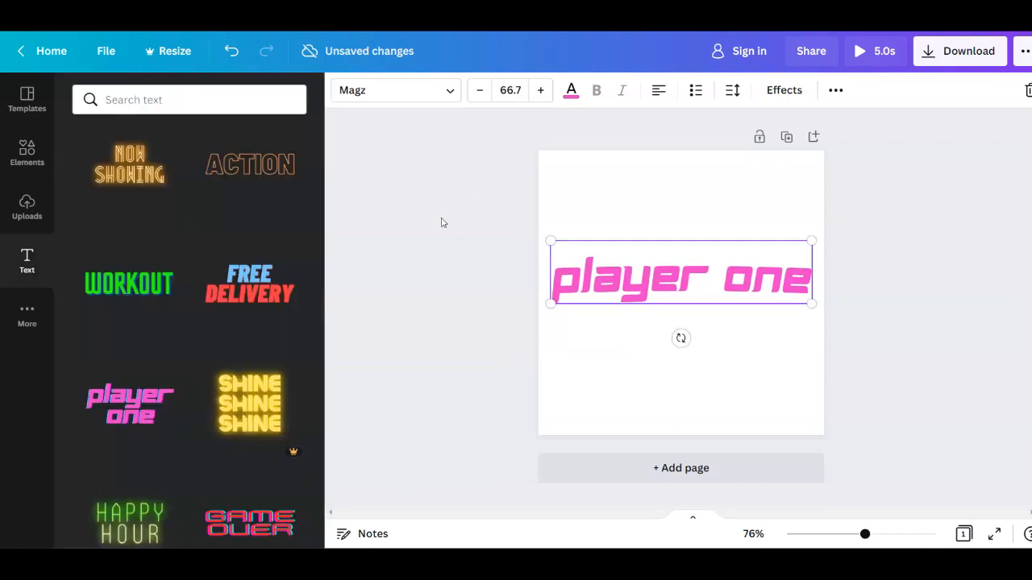
# Try several color palettes and style combinations on the design, and apply the Abys and Josefin Sans combination.
pyautogui.click(38, 325)
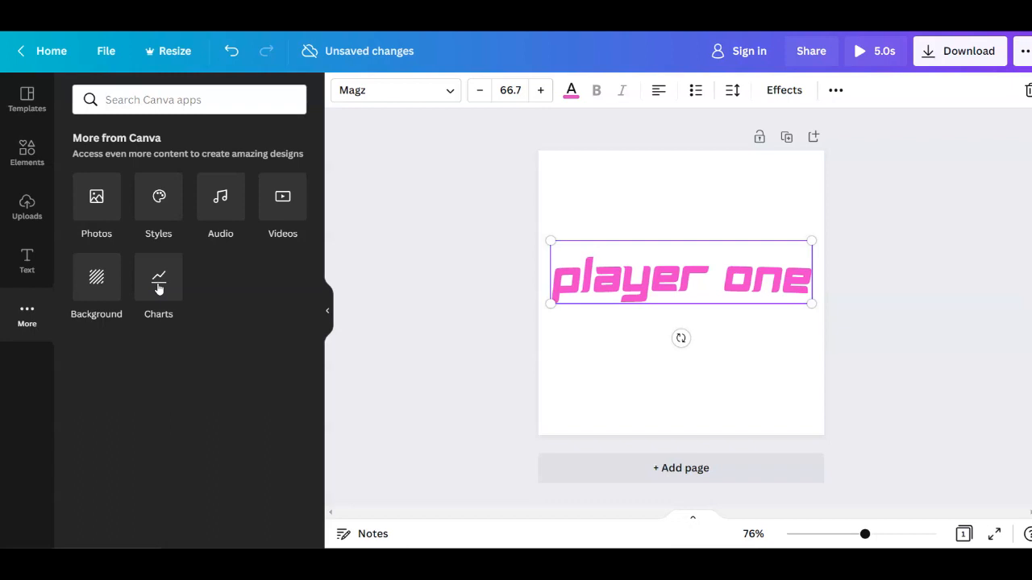
pyautogui.click(163, 207)
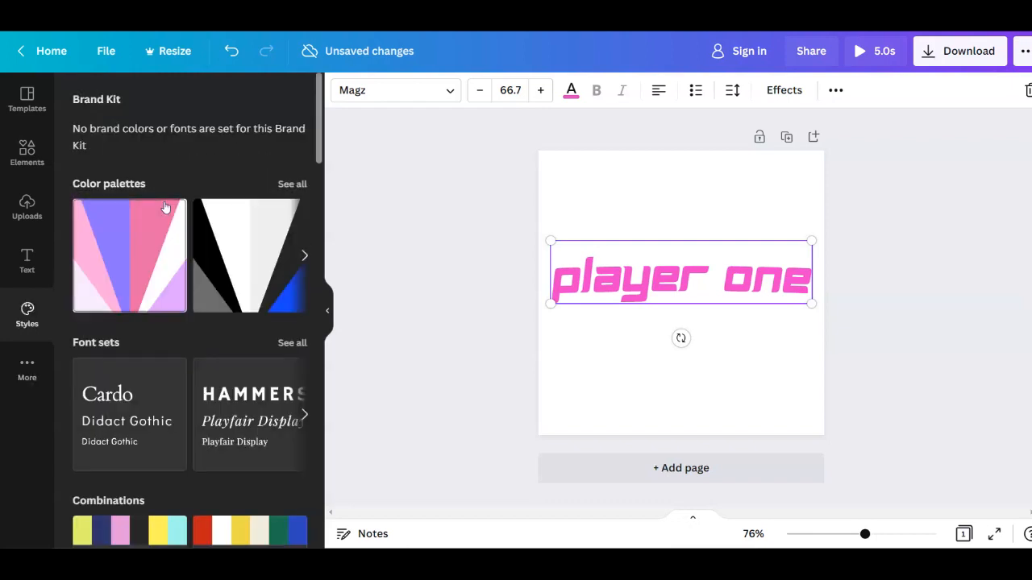
pyautogui.click(159, 261)
pyautogui.click(242, 258)
pyautogui.scroll(-5, 242, 322)
pyautogui.click(242, 337)
pyautogui.click(143, 349)
pyautogui.click(230, 261)
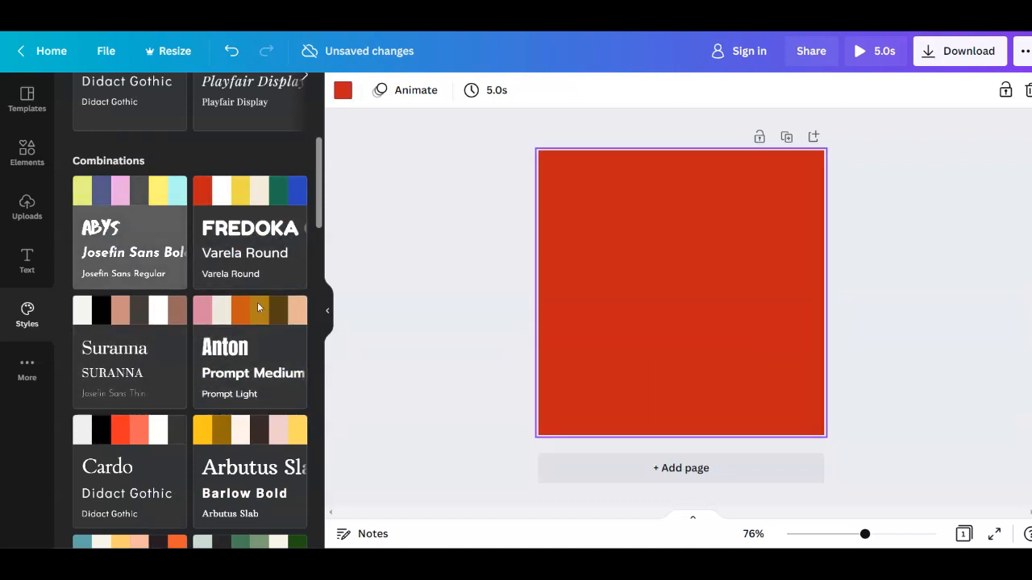
pyautogui.click(97, 228)
# Revisit the elements and logo templates, and check the design's download options with MP4 Video as the file type.
pyautogui.click(25, 147)
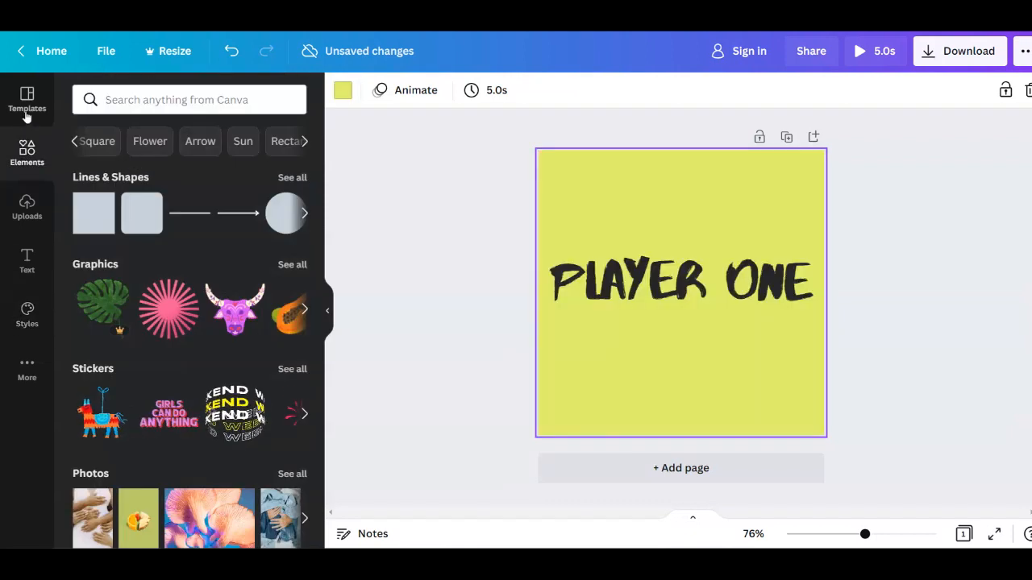
pyautogui.click(27, 113)
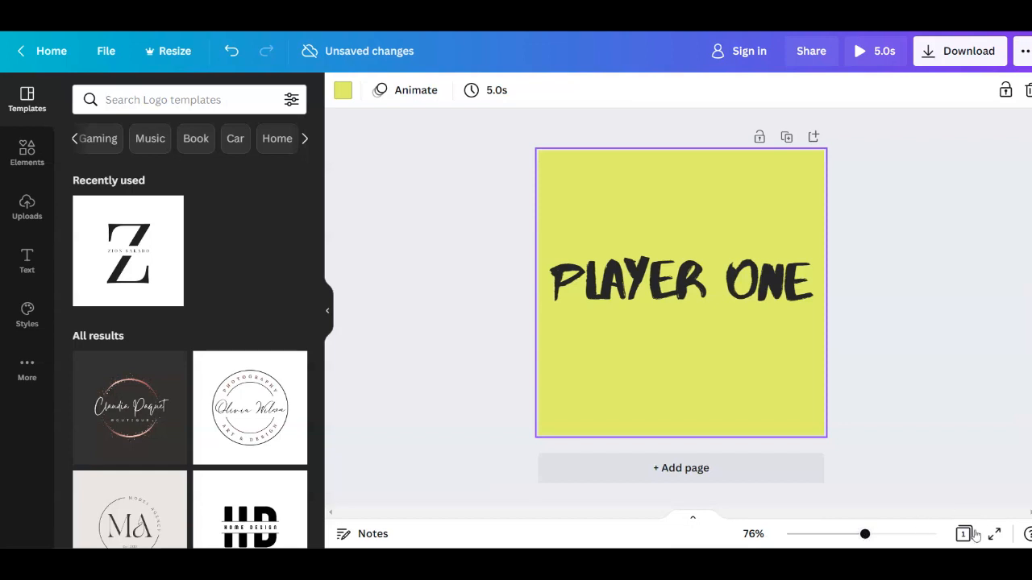
pyautogui.click(961, 58)
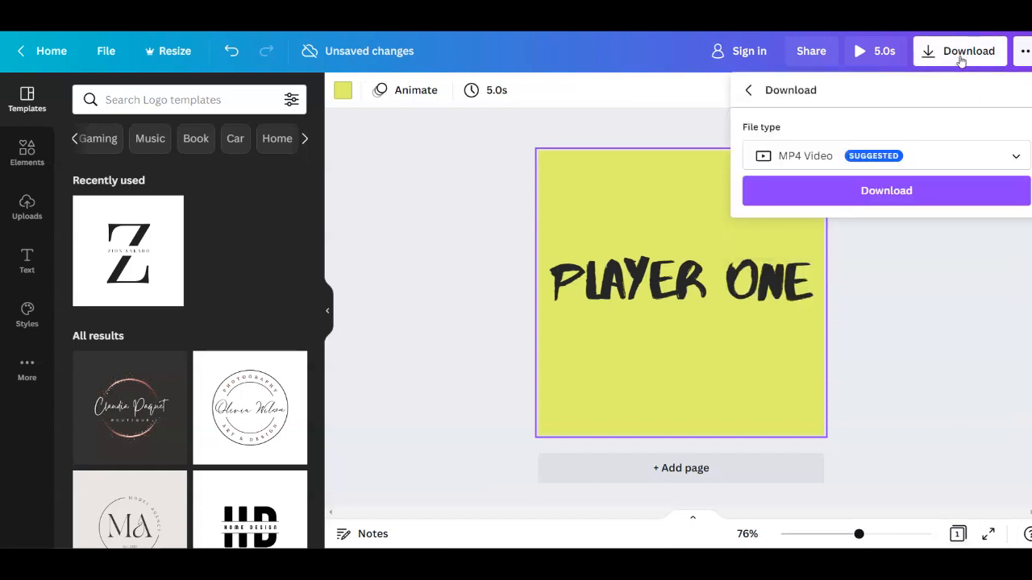
pyautogui.click(848, 200)
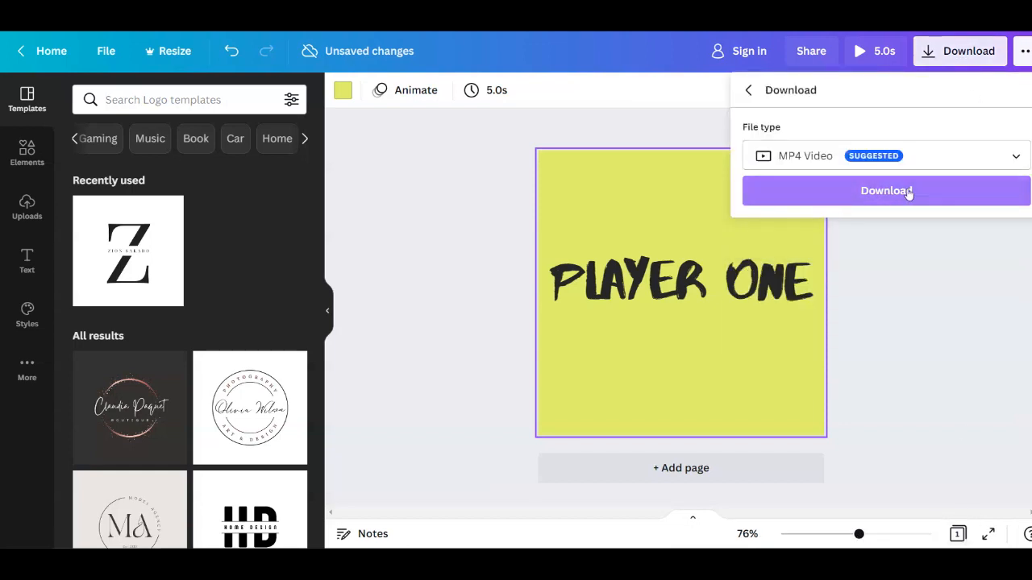
pyautogui.click(425, 234)
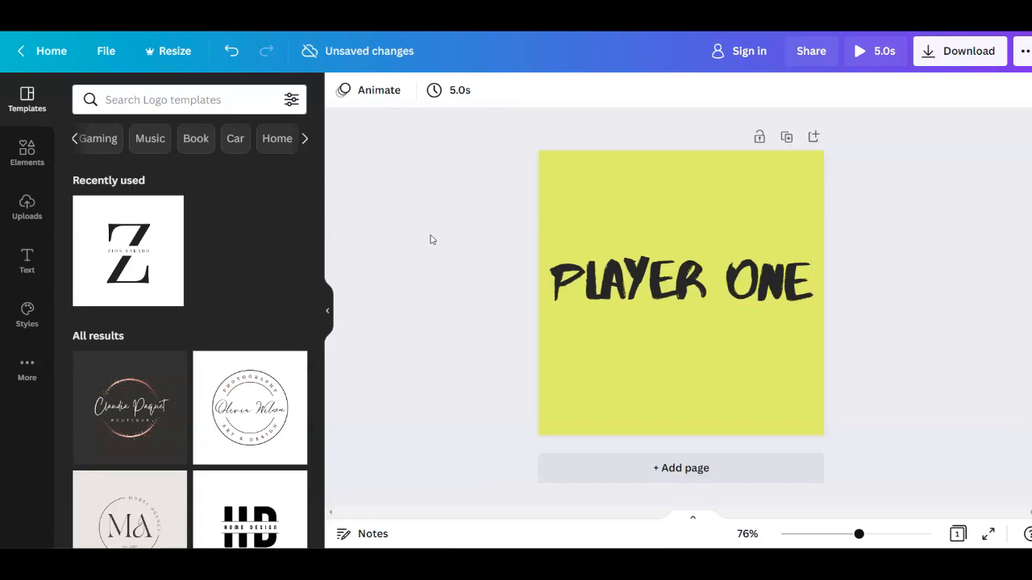
# Review the sign-in choices, including continuing with email and the other login services, and close the sign-in dialog.
pyautogui.click(754, 50)
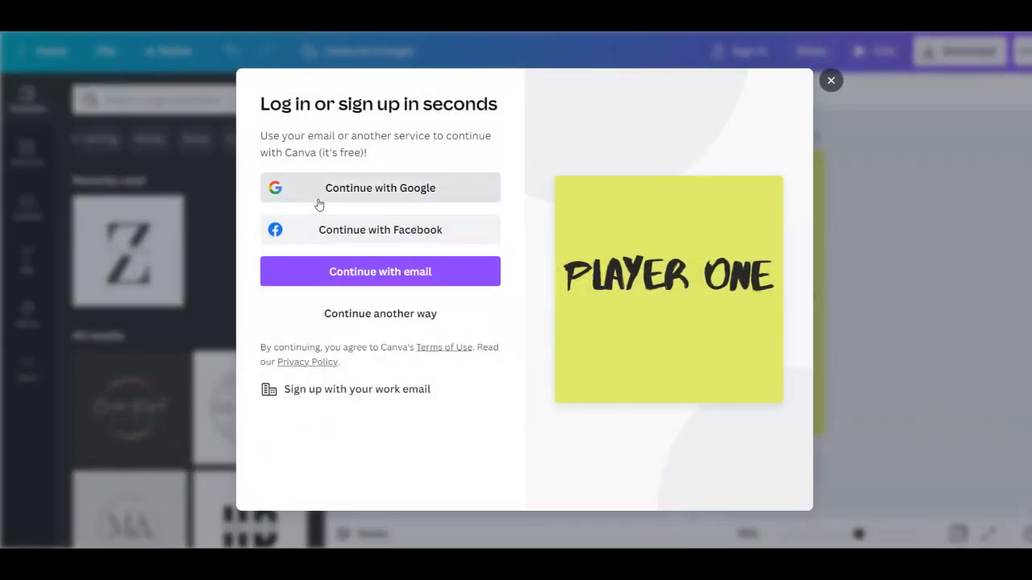
pyautogui.click(320, 269)
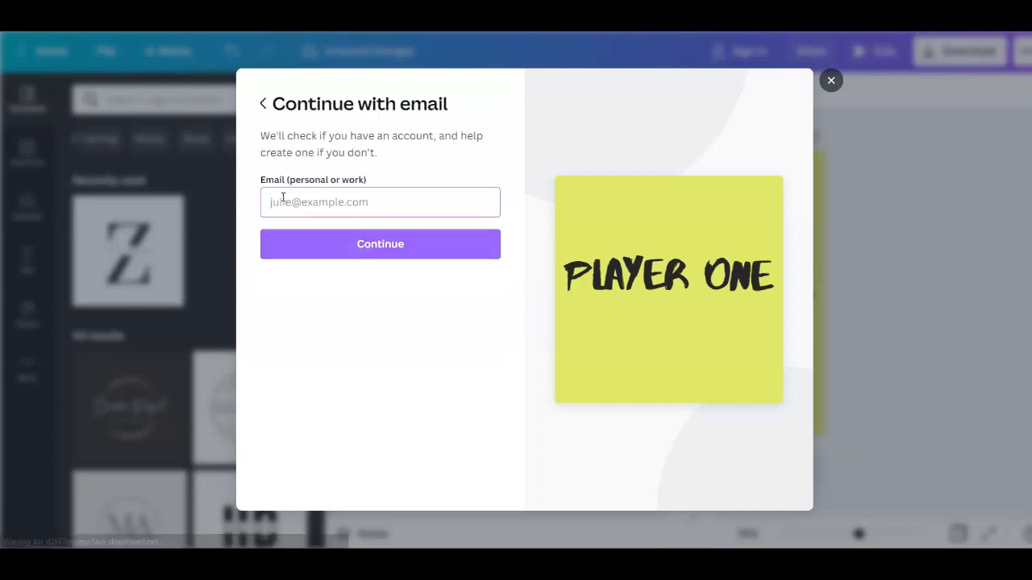
pyautogui.click(263, 104)
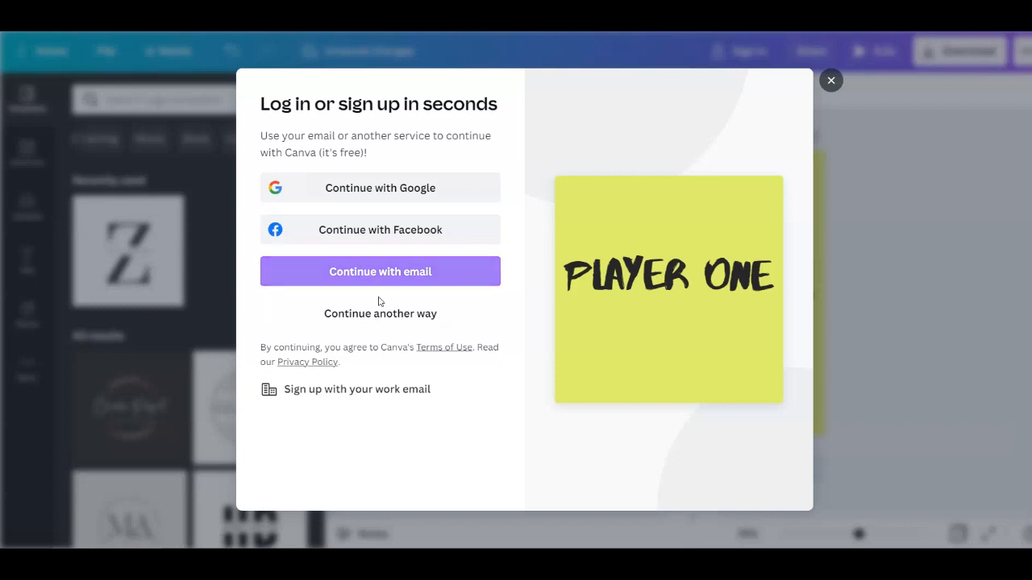
pyautogui.click(383, 321)
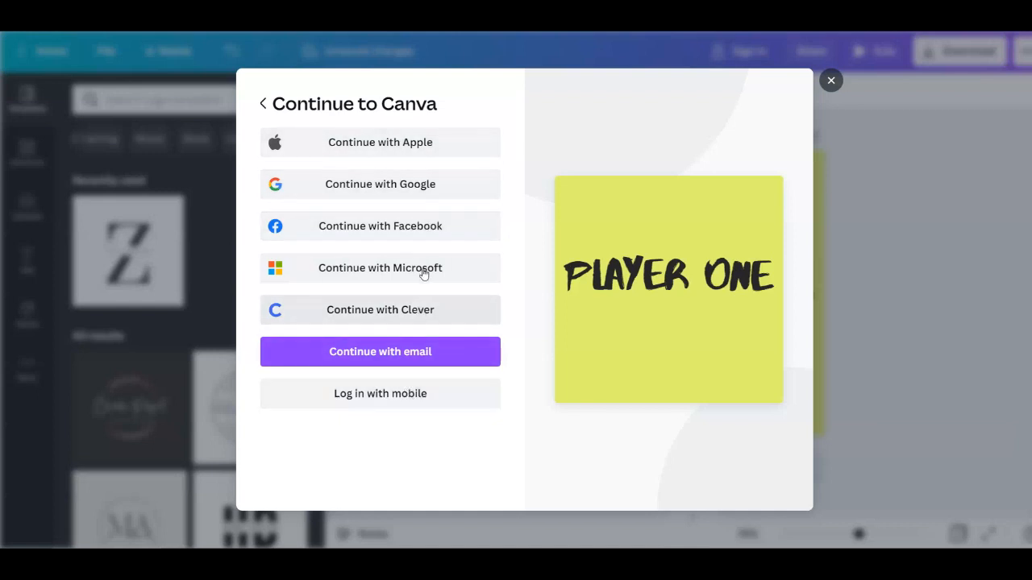
pyautogui.click(831, 80)
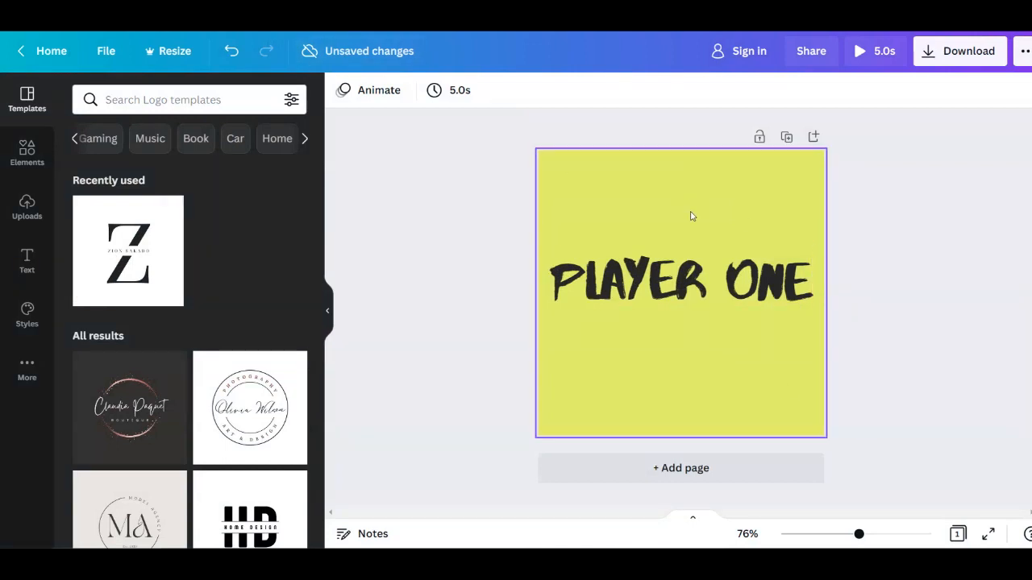
# Clear the logo page by deleting its lime-yellow background and the PLAYER ONE text.
pyautogui.click(678, 233)
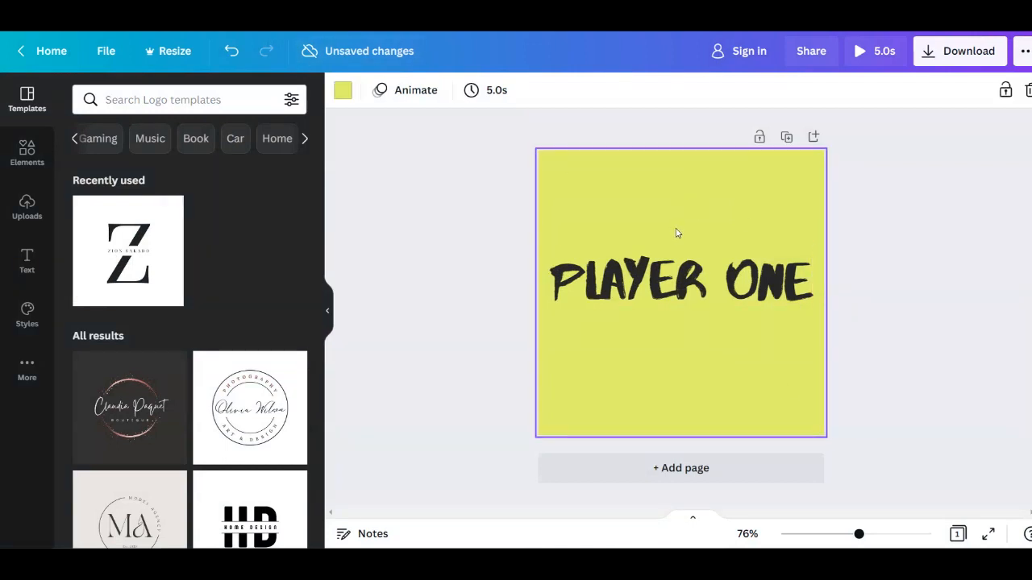
pyautogui.press('Delete')
pyautogui.click(709, 275)
pyautogui.press('Delete')
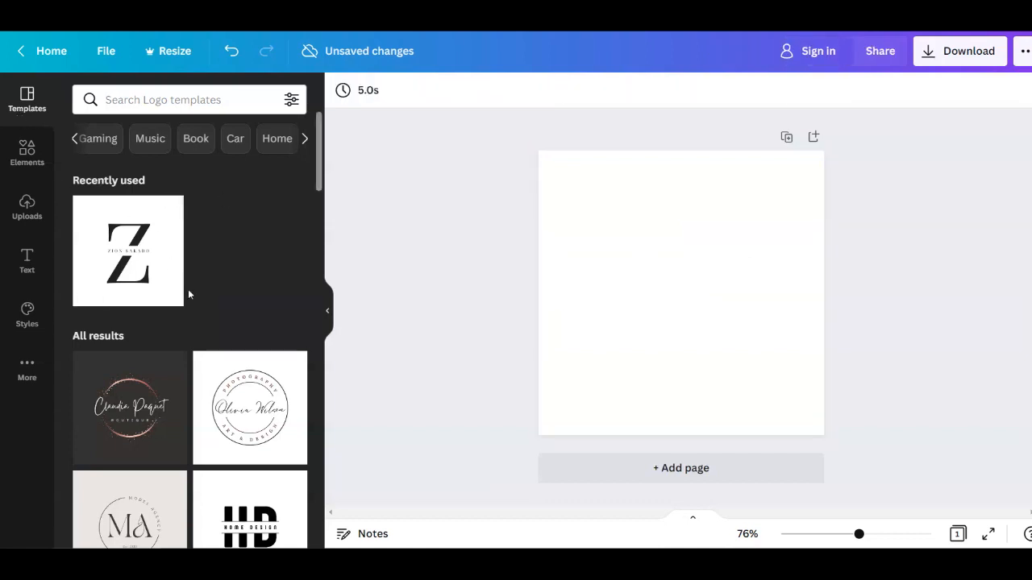
# Browse the Gaming logo templates and apply the purple one with the blue game controller over a magenta circle.
pyautogui.moveTo(172, 269)
pyautogui.click(110, 143)
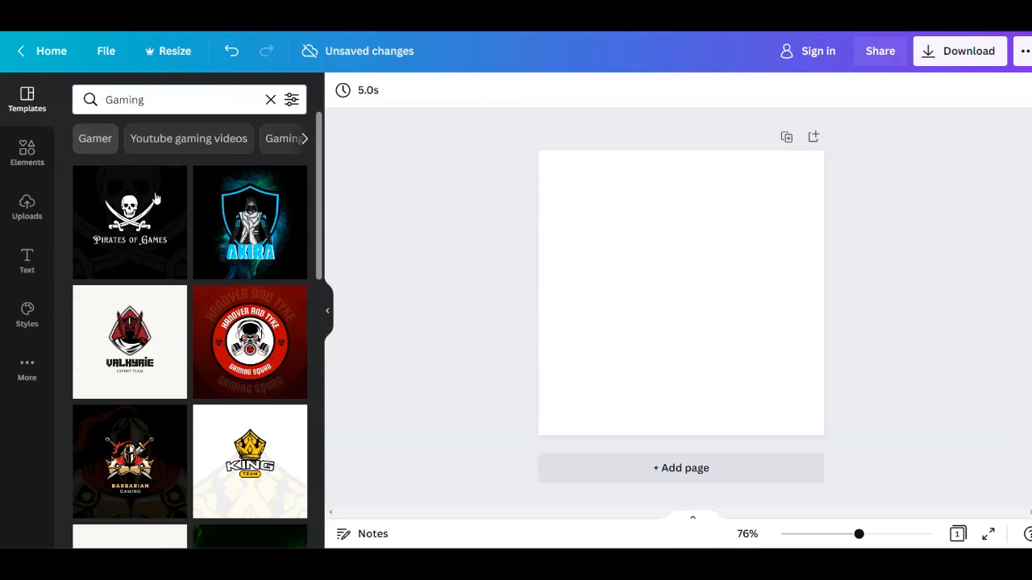
pyautogui.scroll(-3, 243, 395)
pyautogui.scroll(-2, 239, 395)
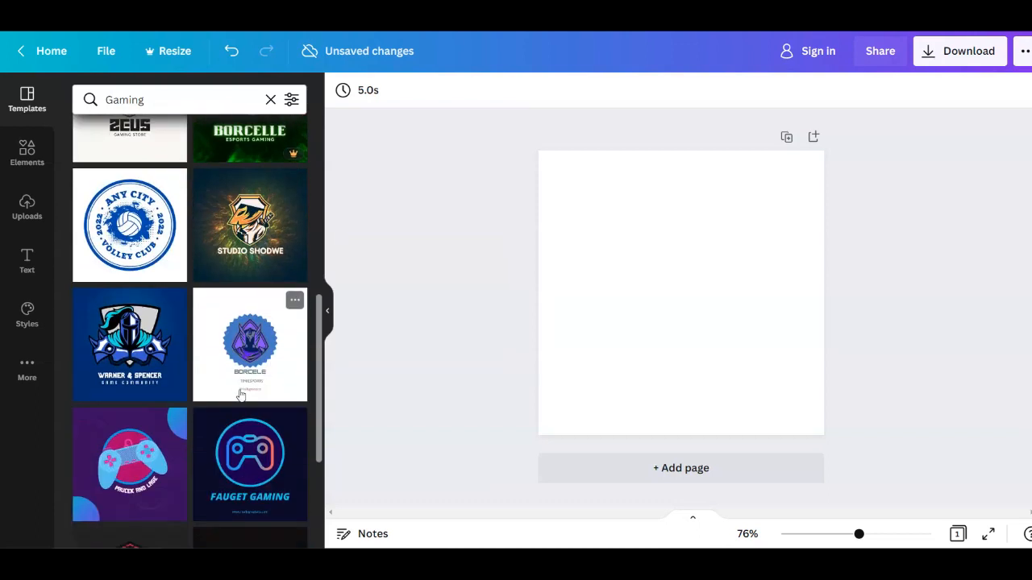
pyautogui.scroll(-2, 240, 395)
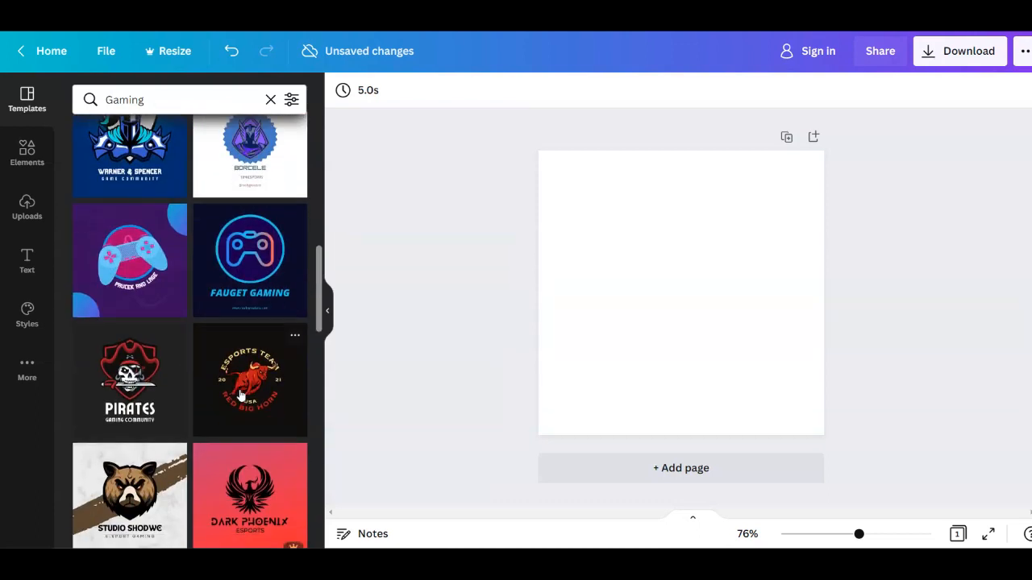
pyautogui.scroll(-2, 239, 395)
pyautogui.scroll(-2, 240, 395)
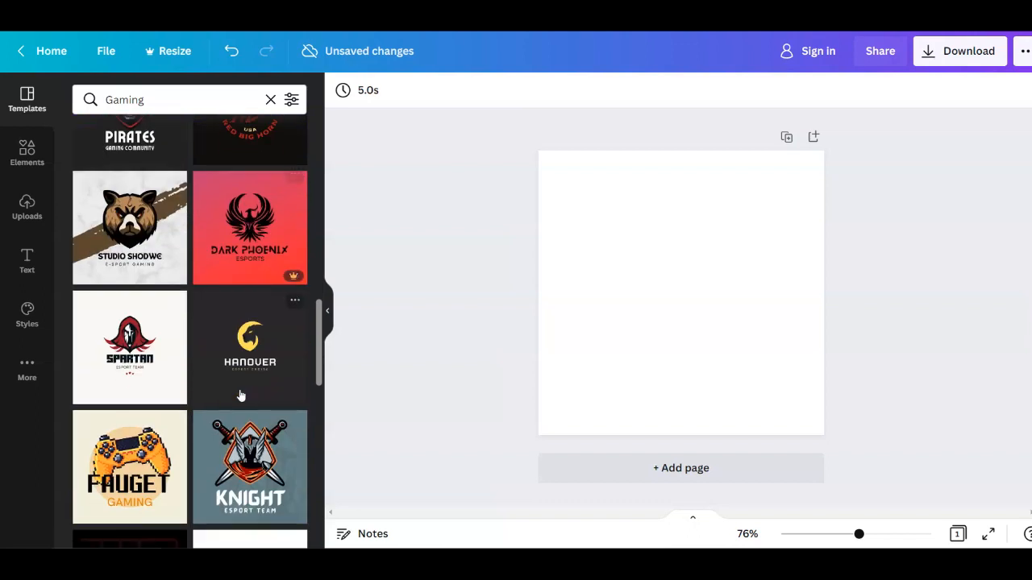
pyautogui.scroll(-2, 240, 395)
pyautogui.scroll(3, 240, 396)
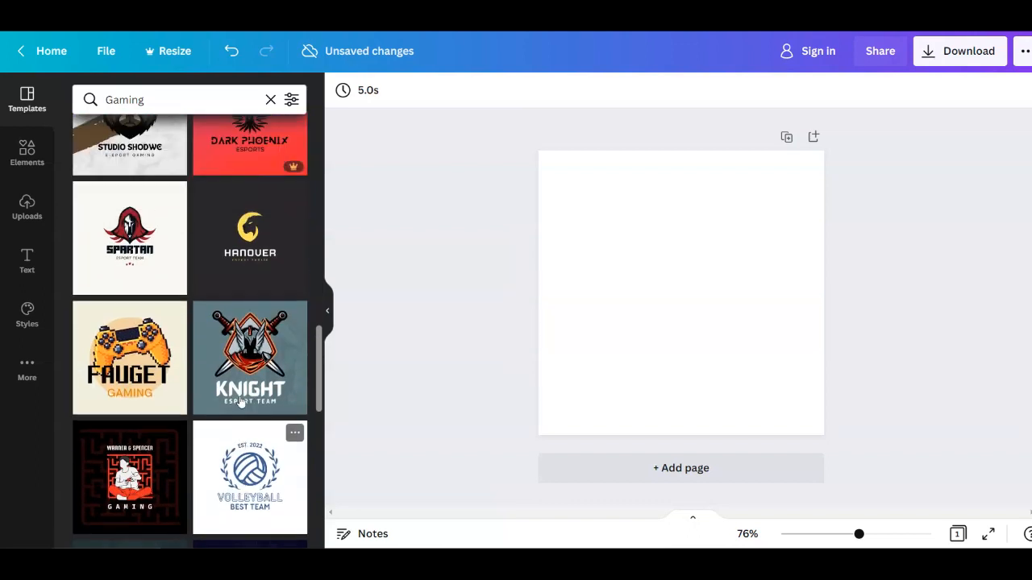
pyautogui.scroll(2, 240, 399)
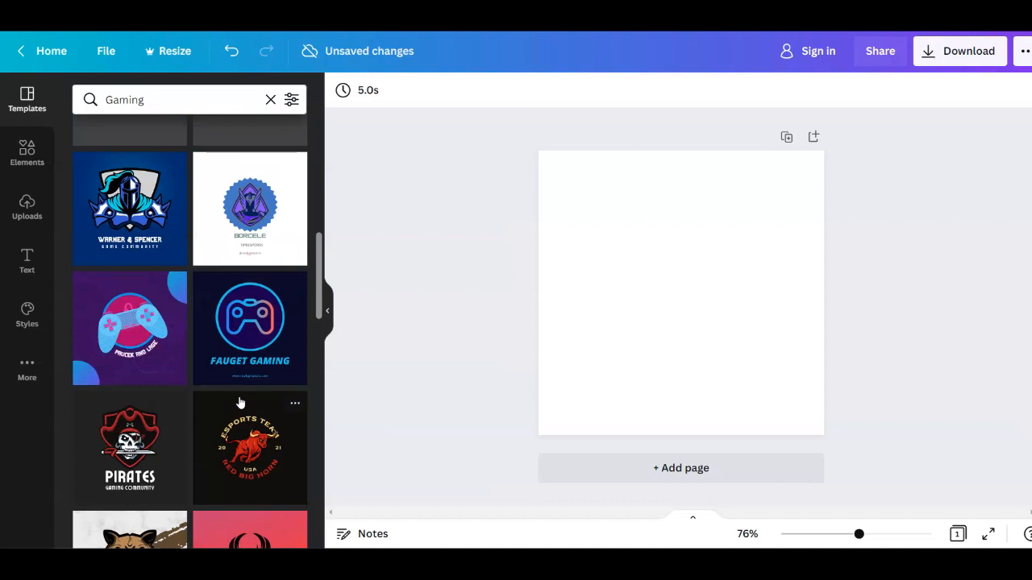
pyautogui.click(143, 373)
# Change the template's background color to the muted purple #6C4F84.
pyautogui.click(723, 203)
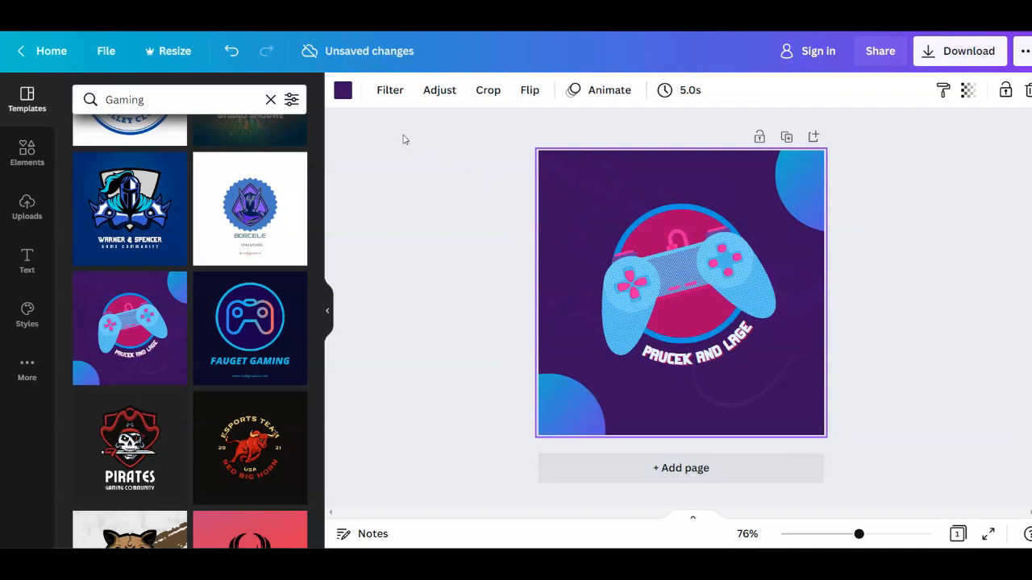
pyautogui.click(339, 92)
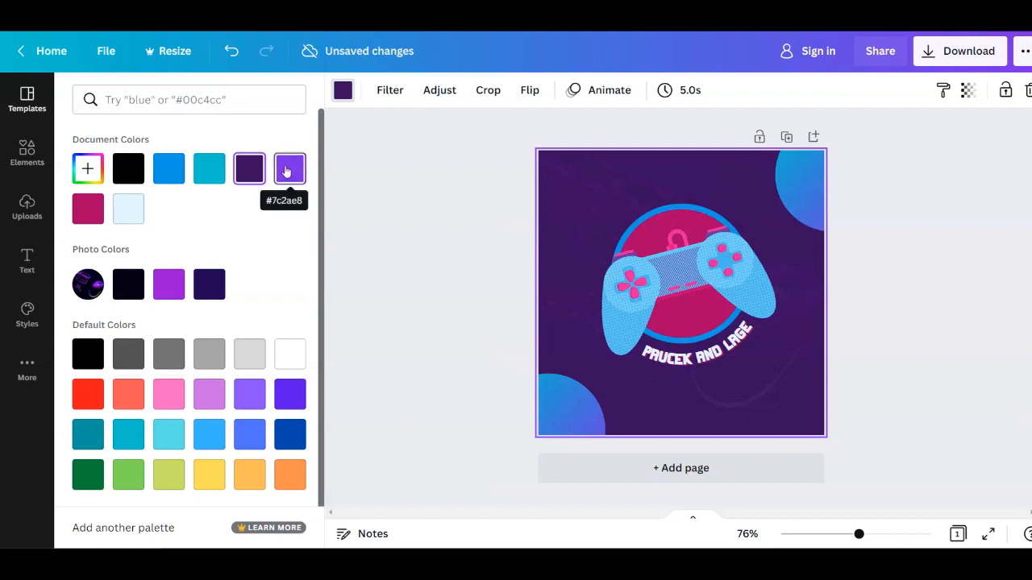
pyautogui.click(85, 176)
pyautogui.moveTo(255, 263)
pyautogui.mouseDown()
pyautogui.moveTo(234, 235)
pyautogui.moveTo(233, 248)
pyautogui.moveTo(178, 221)
pyautogui.moveTo(173, 239)
pyautogui.moveTo(158, 238)
pyautogui.moveTo(166, 245)
pyautogui.mouseUp()
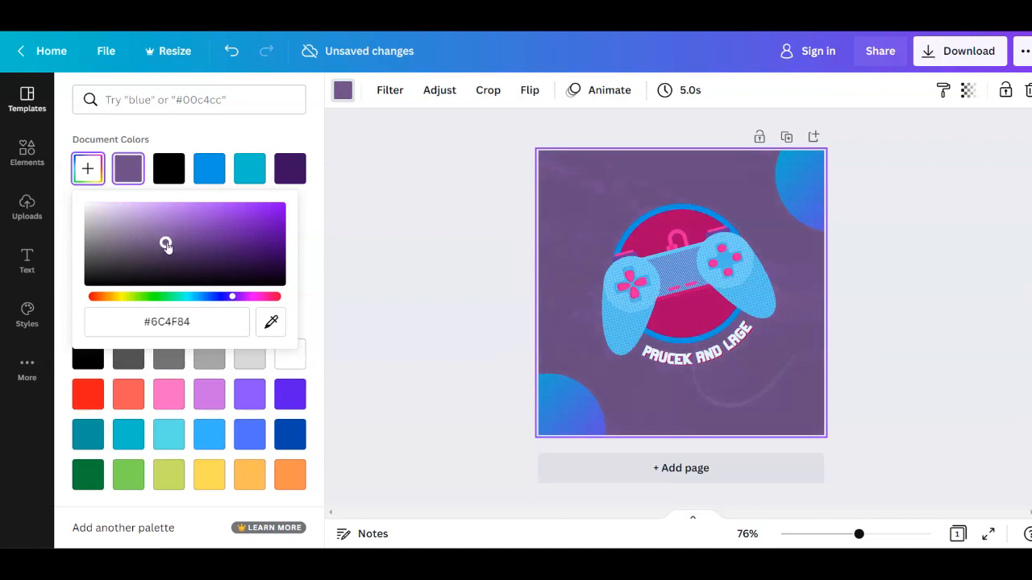
pyautogui.press('Escape')
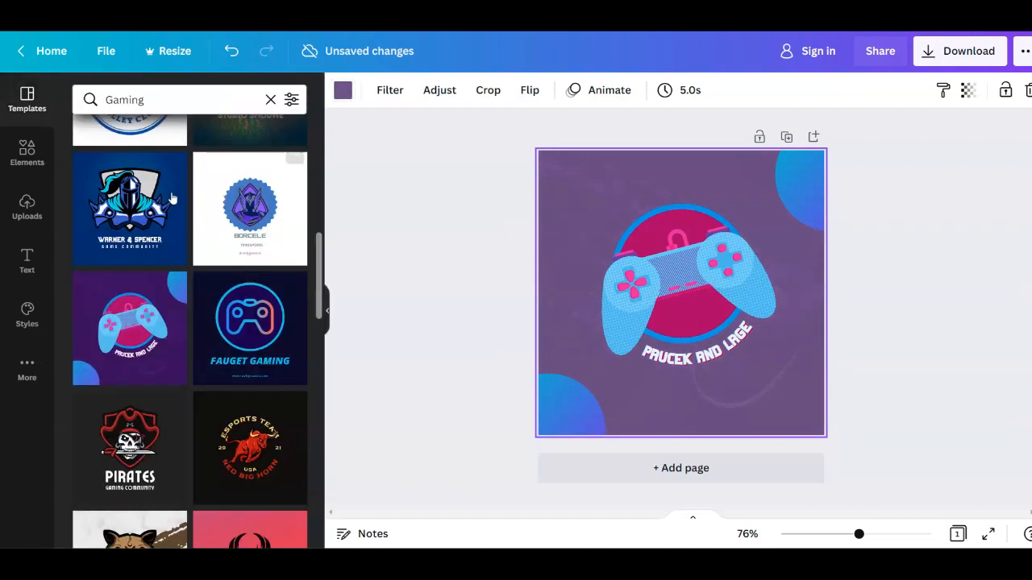
# Search the design elements for "game".
pyautogui.click(27, 149)
pyautogui.click(161, 100)
pyautogui.write('g')
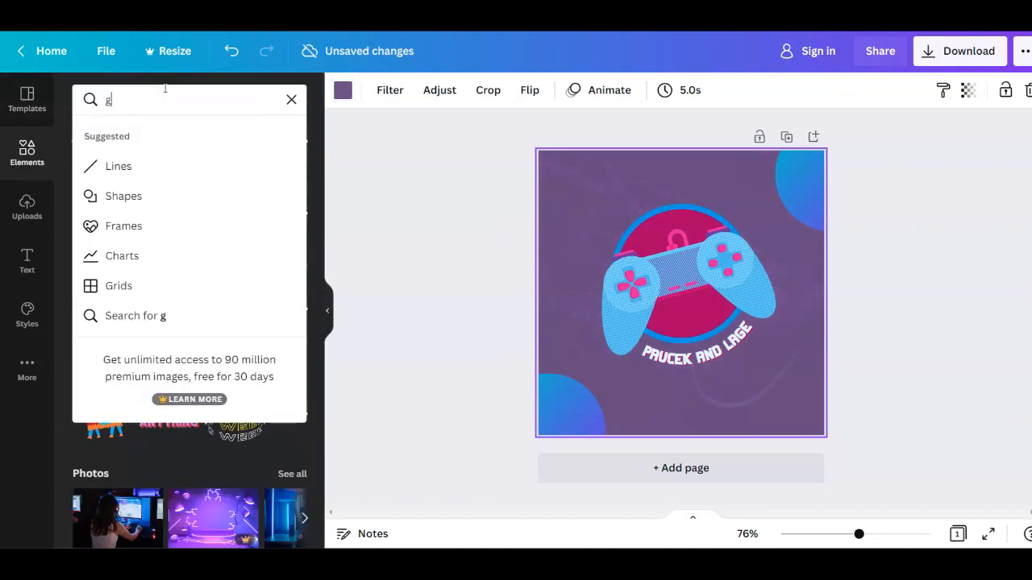
pyautogui.write('ame')
pyautogui.press('Return')
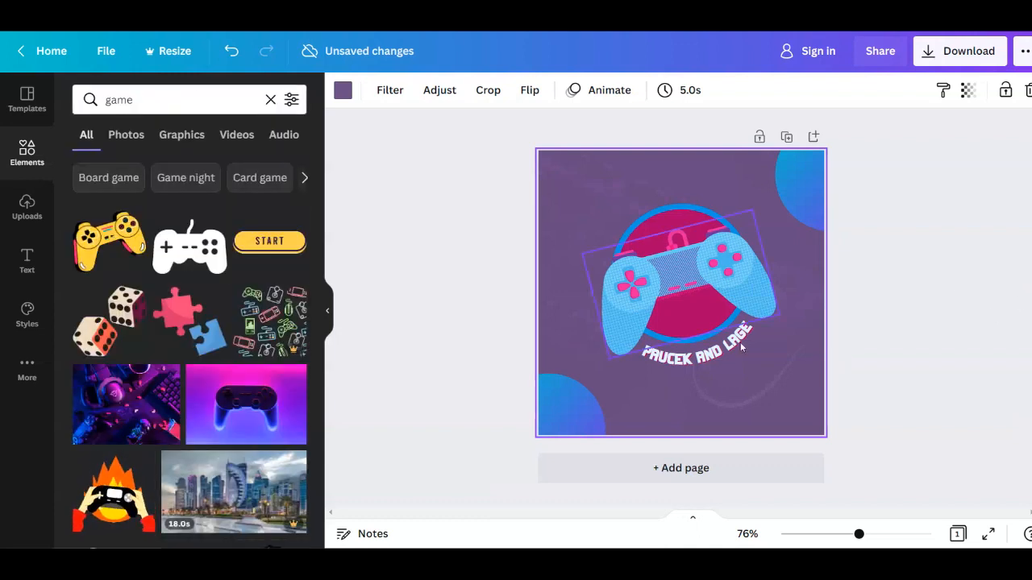
# Replace the blue controller with the yellow game controller graphic, enlarged and positioned over the magenta circle.
pyautogui.click(701, 292)
pyautogui.press('Delete')
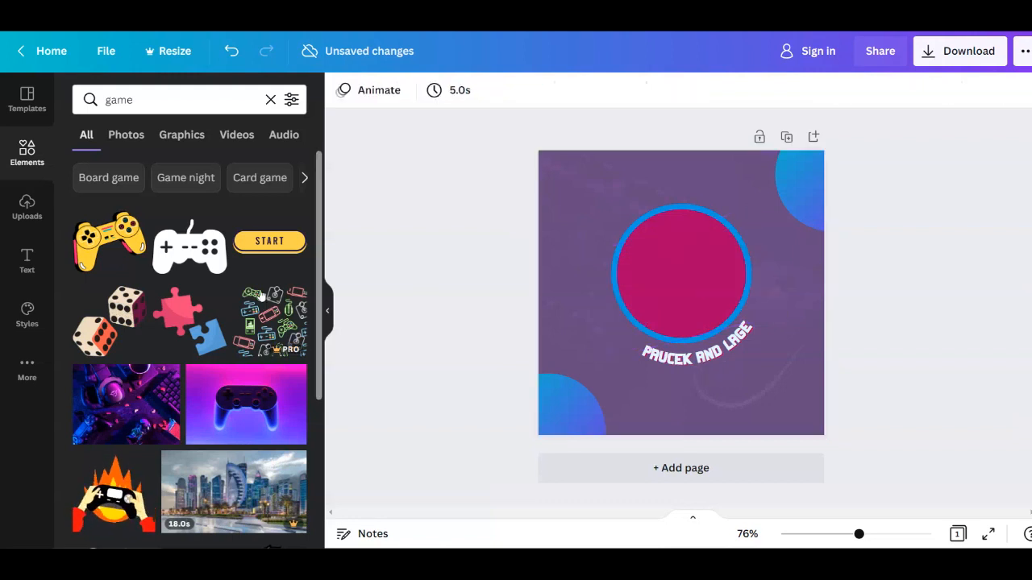
pyautogui.click(111, 250)
pyautogui.moveTo(645, 300); pyautogui.dragTo(650, 287)
pyautogui.moveTo(629, 327); pyautogui.dragTo(616, 337)
pyautogui.moveTo(741, 231); pyautogui.dragTo(750, 225)
pyautogui.moveTo(700, 267); pyautogui.dragTo(699, 274)
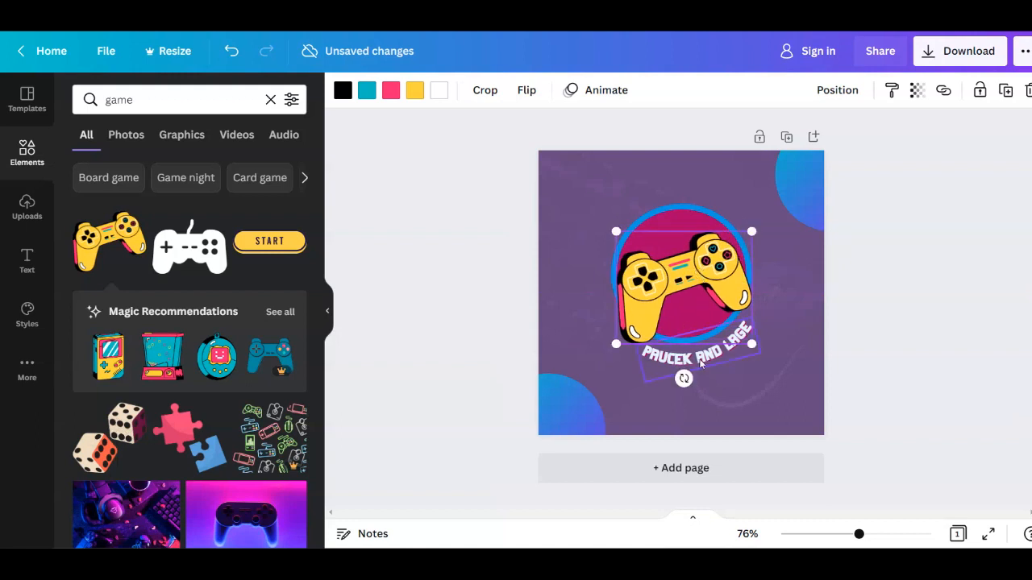
# Copy the channel's name from the YouTube channel page for use in the logo's curved text.
pyautogui.click(699, 364)
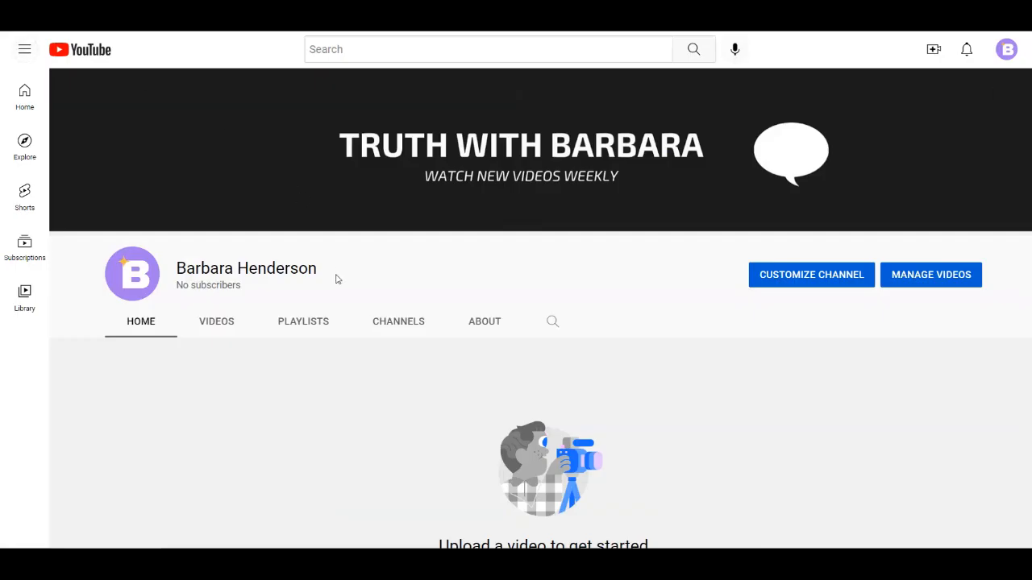
pyautogui.moveTo(337, 279); pyautogui.dragTo(174, 272)
pyautogui.rightClick(293, 268)
pyautogui.click(304, 274)
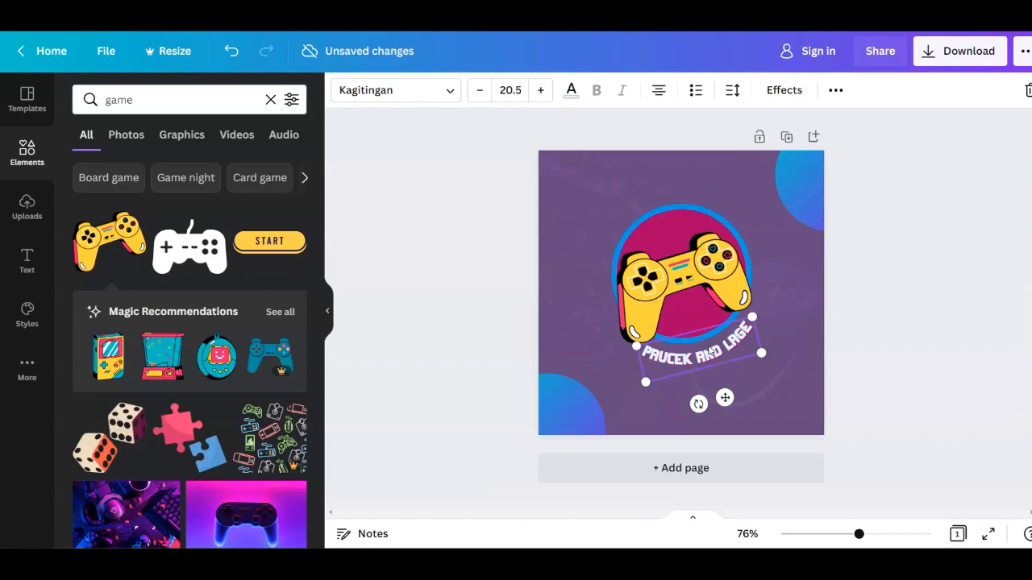
# Replace the curved text under the controller with the copied channel name and nudge it into place along the circle.
pyautogui.rightClick(710, 354)
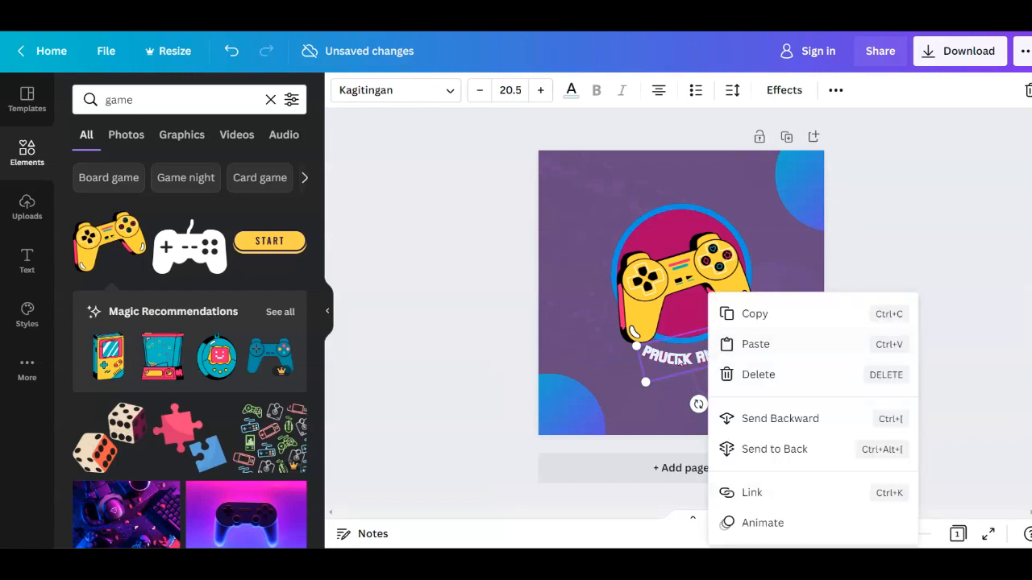
pyautogui.hotkey('ctrl', 'v')
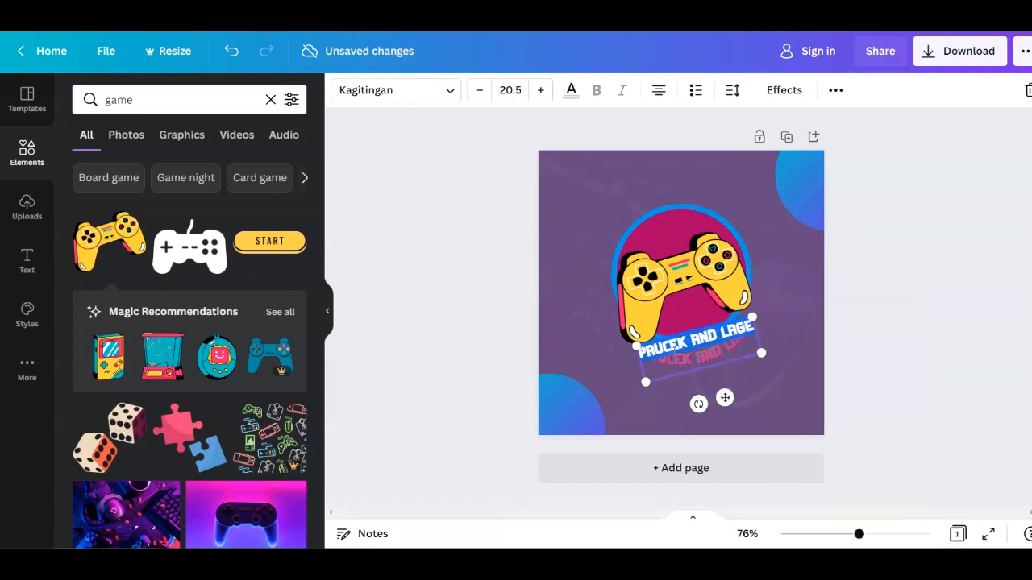
pyautogui.hotkey('ctrl', 'v')
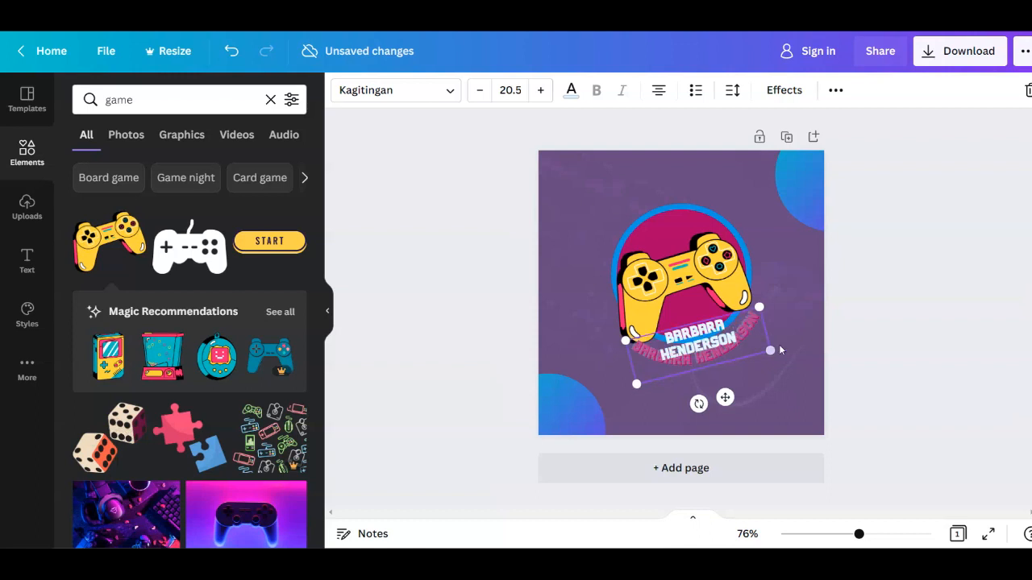
pyautogui.click(911, 342)
pyautogui.moveTo(690, 359); pyautogui.dragTo(698, 358)
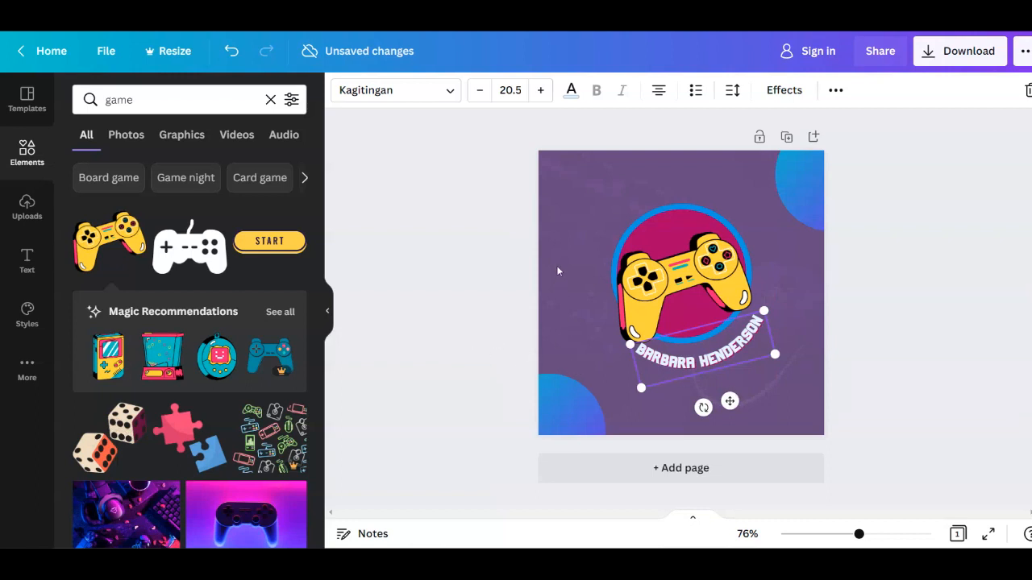
# Recolor the teal part of both corner circles' gradients to light orange, trying purple shades on the lower one first.
pyautogui.click(569, 235)
pyautogui.click(678, 222)
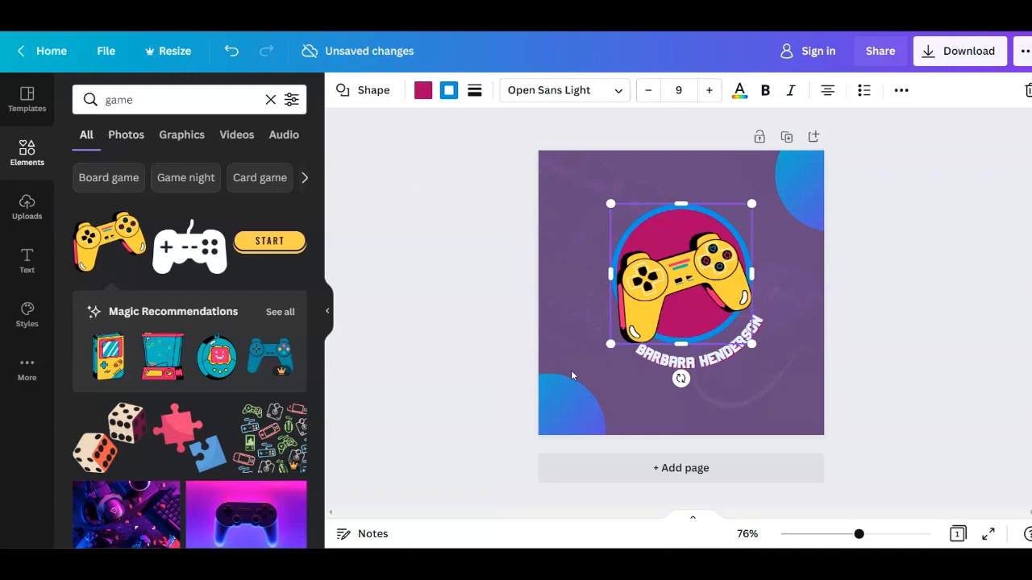
pyautogui.click(566, 433)
pyautogui.click(342, 91)
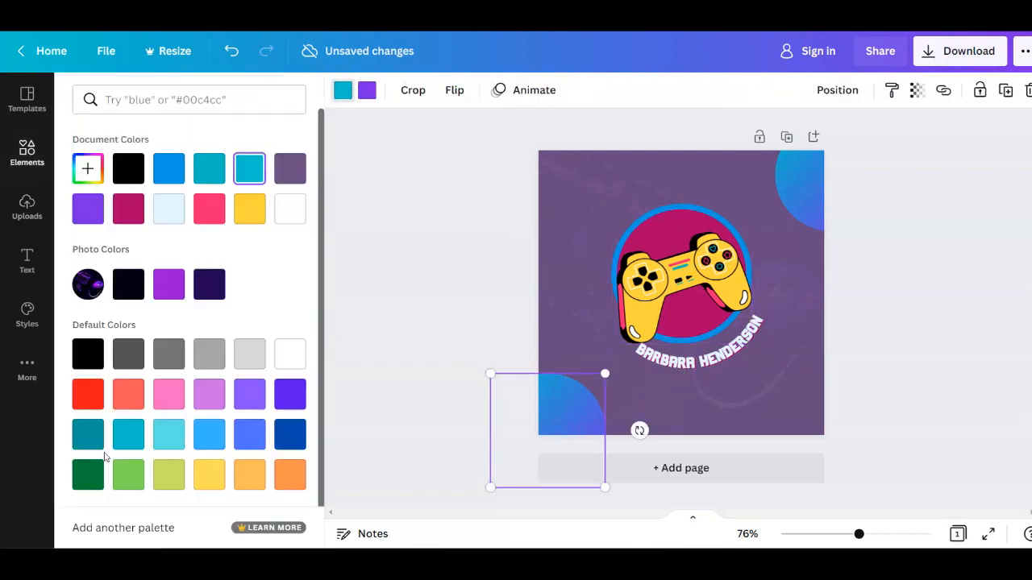
pyautogui.click(169, 284)
pyautogui.click(209, 284)
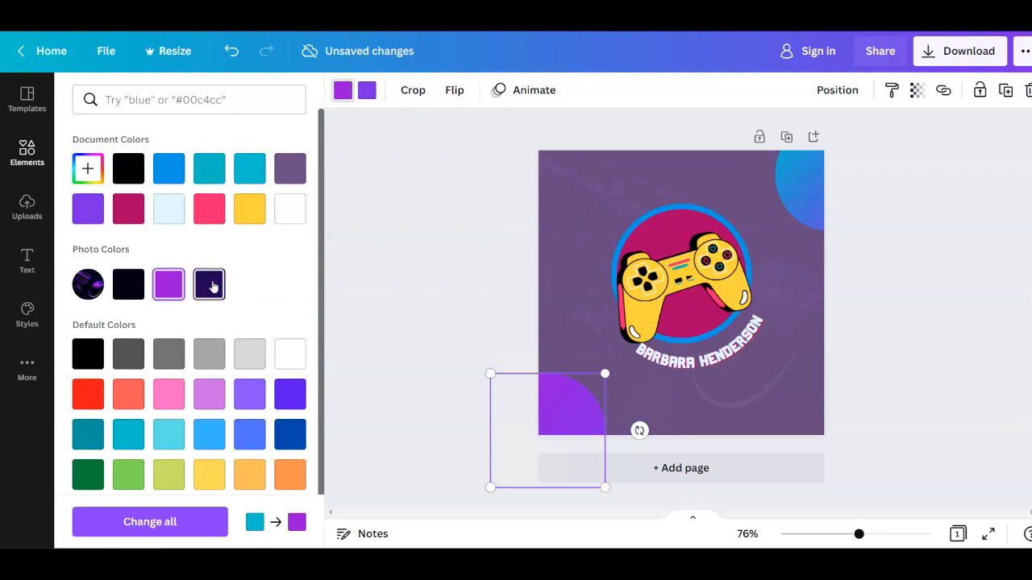
pyautogui.click(249, 475)
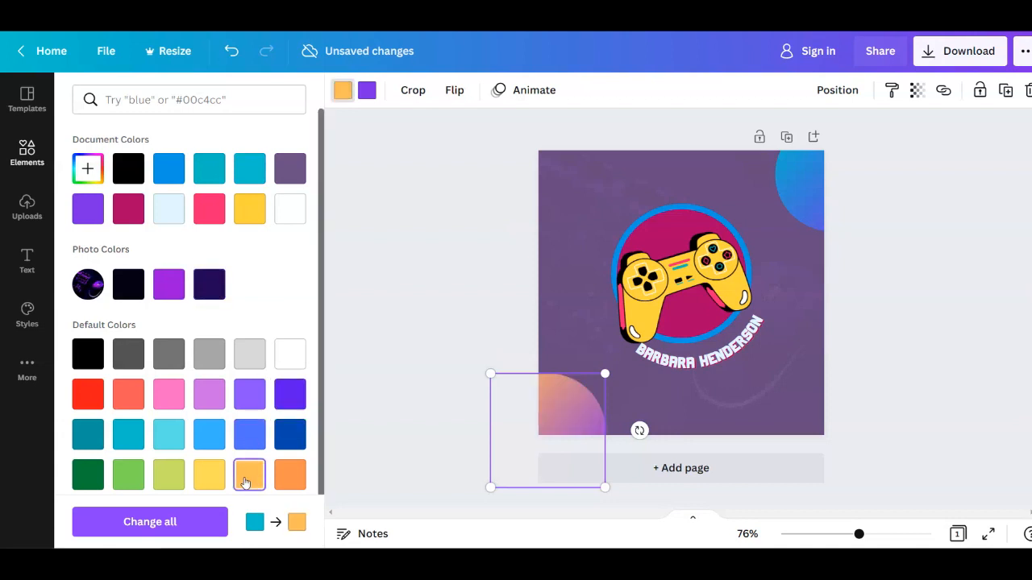
pyautogui.click(795, 189)
pyautogui.click(249, 474)
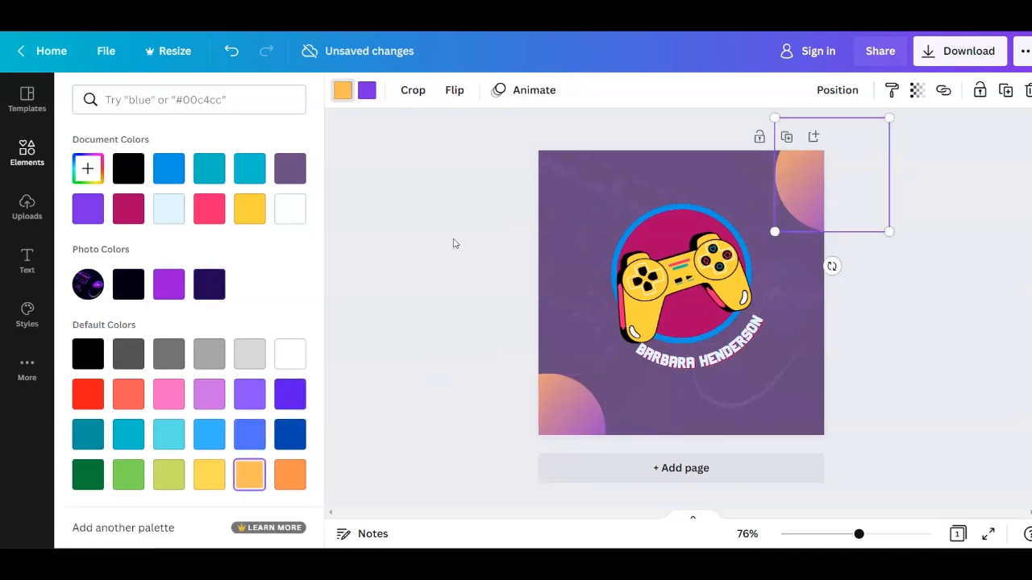
pyautogui.press('Escape')
# Lighten the logo's background to the purple #936BB4.
pyautogui.click(446, 147)
pyautogui.click(345, 92)
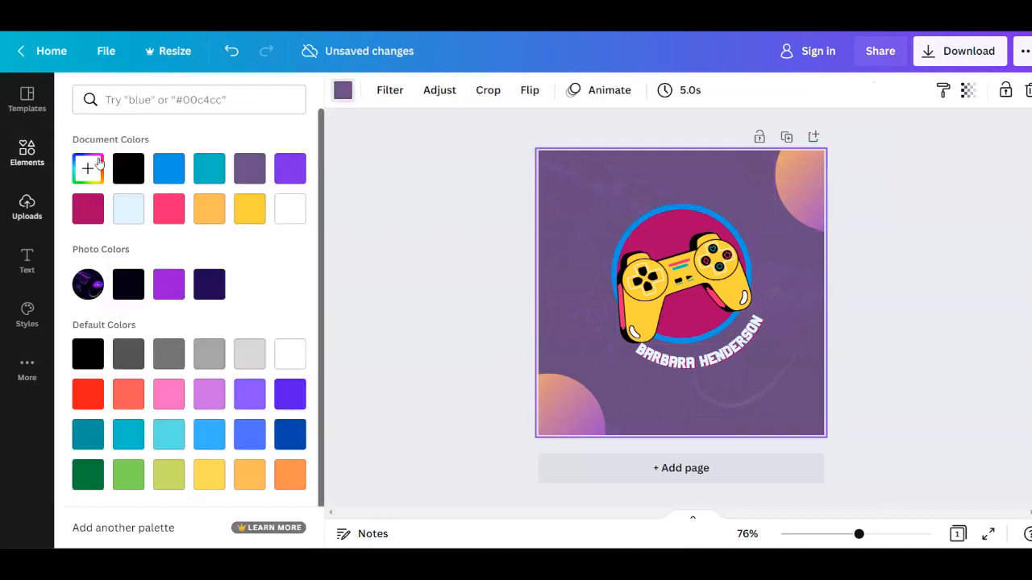
pyautogui.click(87, 167)
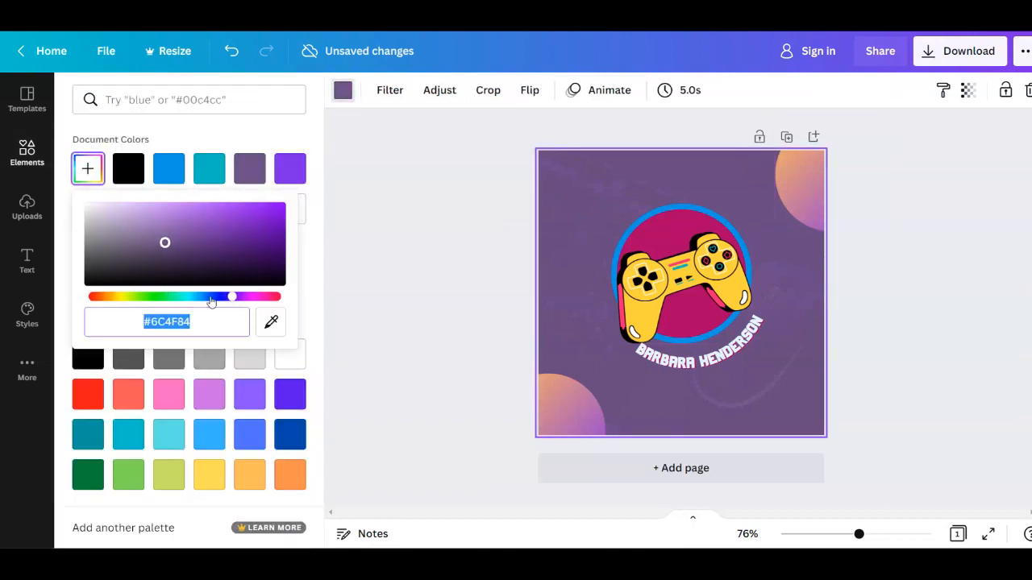
pyautogui.moveTo(164, 244)
pyautogui.mouseDown()
pyautogui.moveTo(157, 226)
pyautogui.moveTo(168, 237)
pyautogui.moveTo(166, 227)
pyautogui.mouseUp()
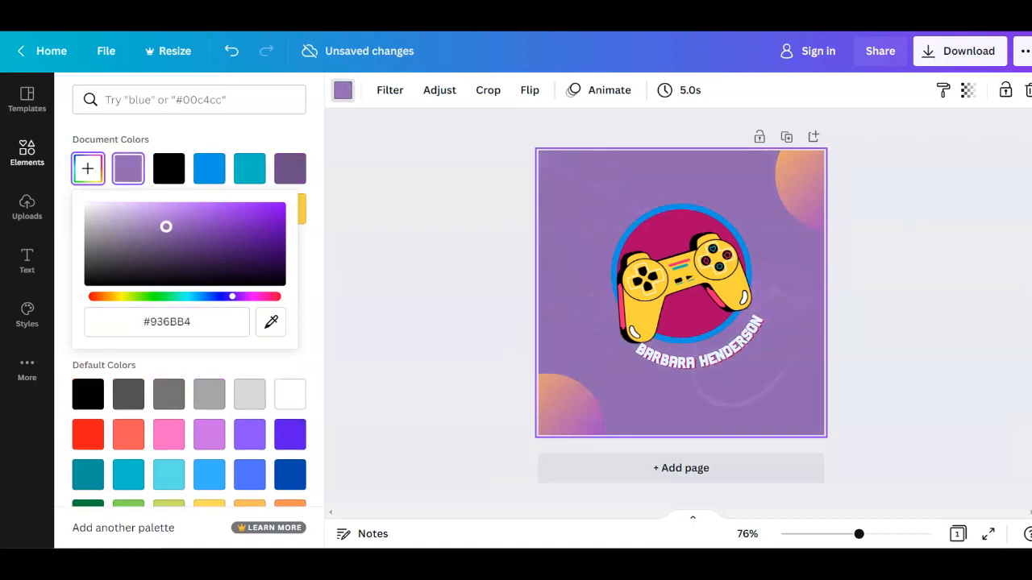
# Try pink as the fill of the circle behind the controller, and set the fill to yellow.
pyautogui.click(675, 229)
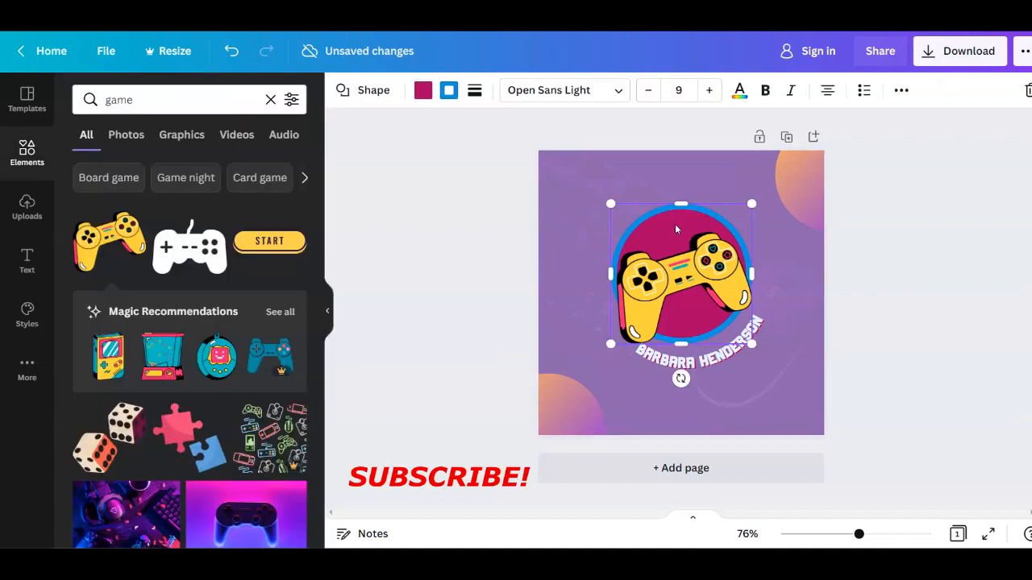
pyautogui.click(426, 92)
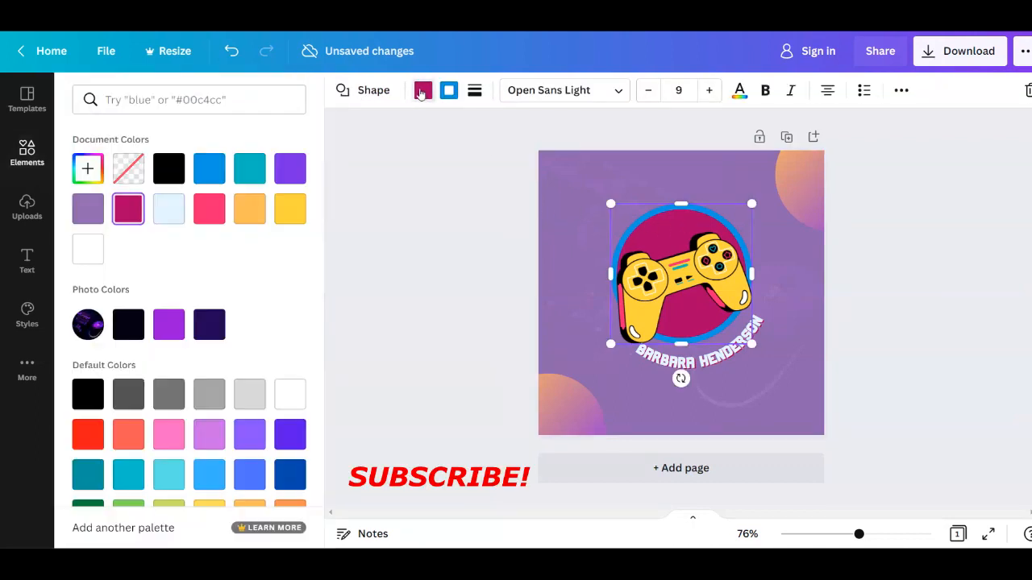
pyautogui.scroll(-1, 197, 435)
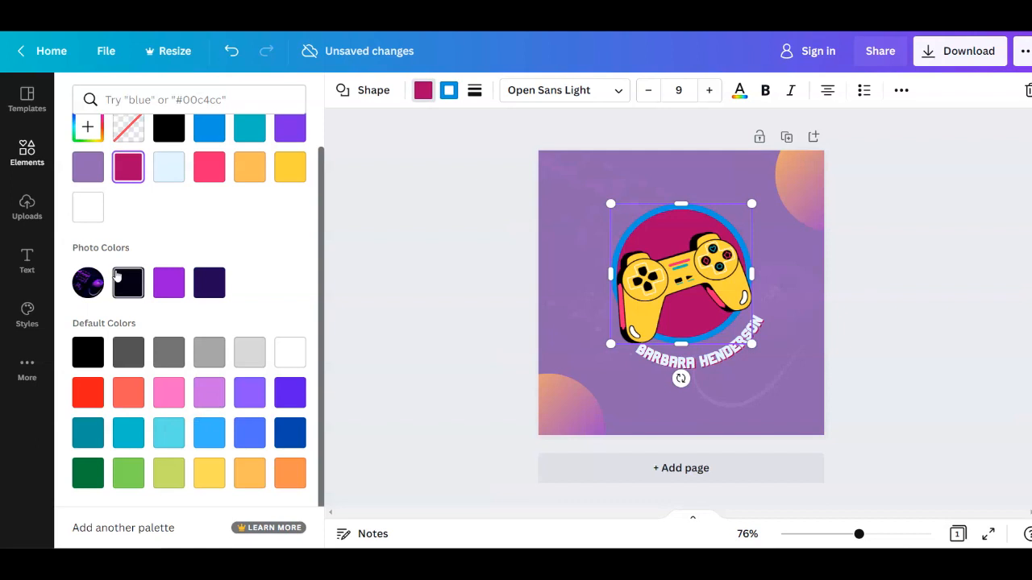
pyautogui.click(169, 394)
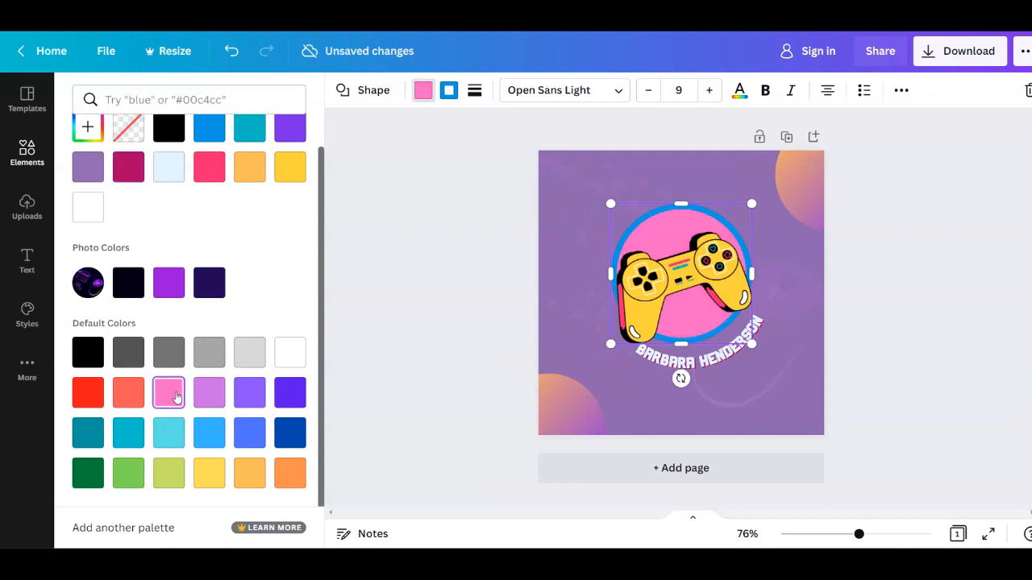
pyautogui.click(207, 474)
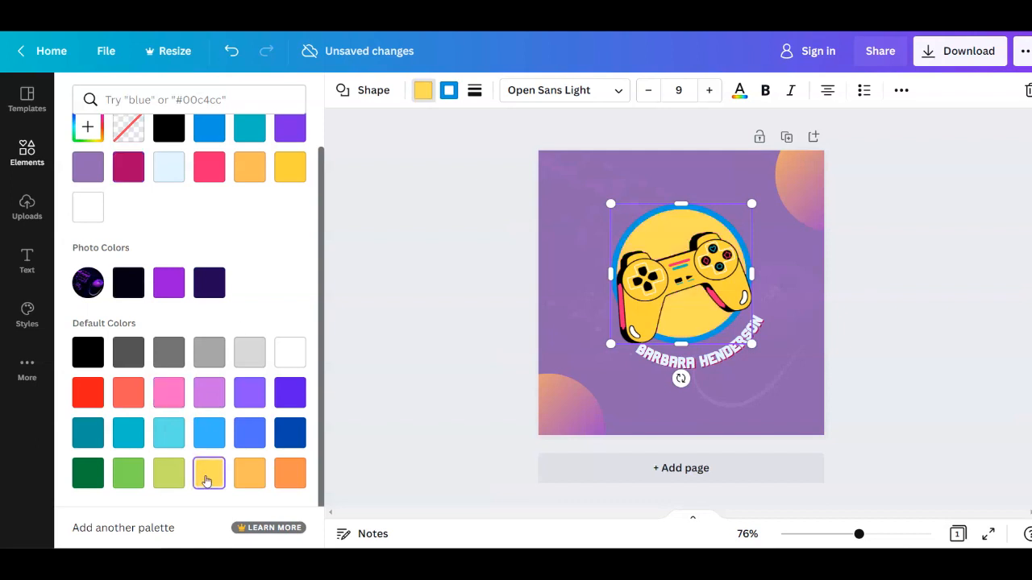
# Try light orange and green shades as the fill of the circle behind the controller, and set the fill to violet.
pyautogui.click(246, 475)
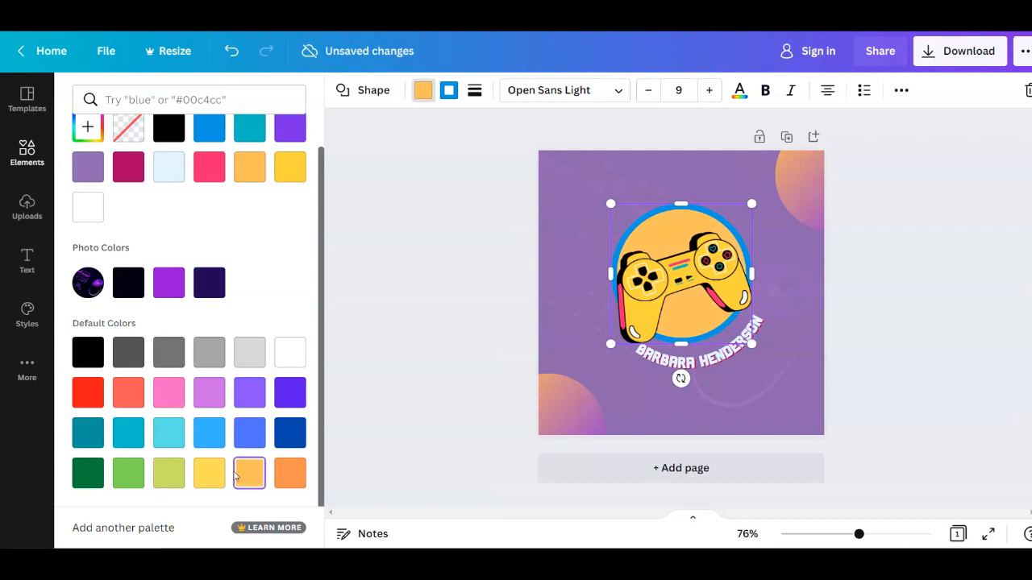
pyautogui.click(139, 475)
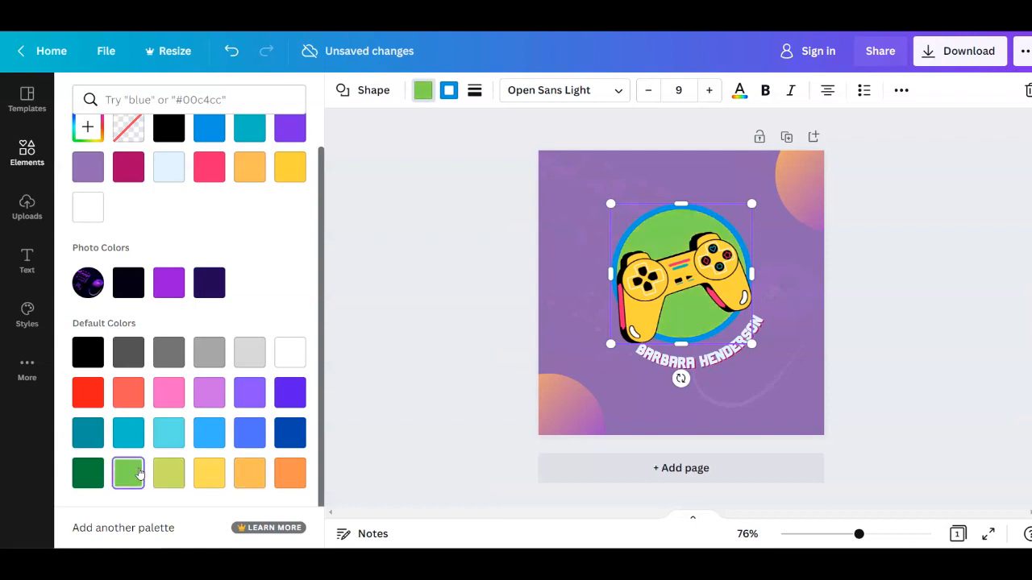
pyautogui.click(183, 479)
pyautogui.click(247, 395)
pyautogui.click(207, 395)
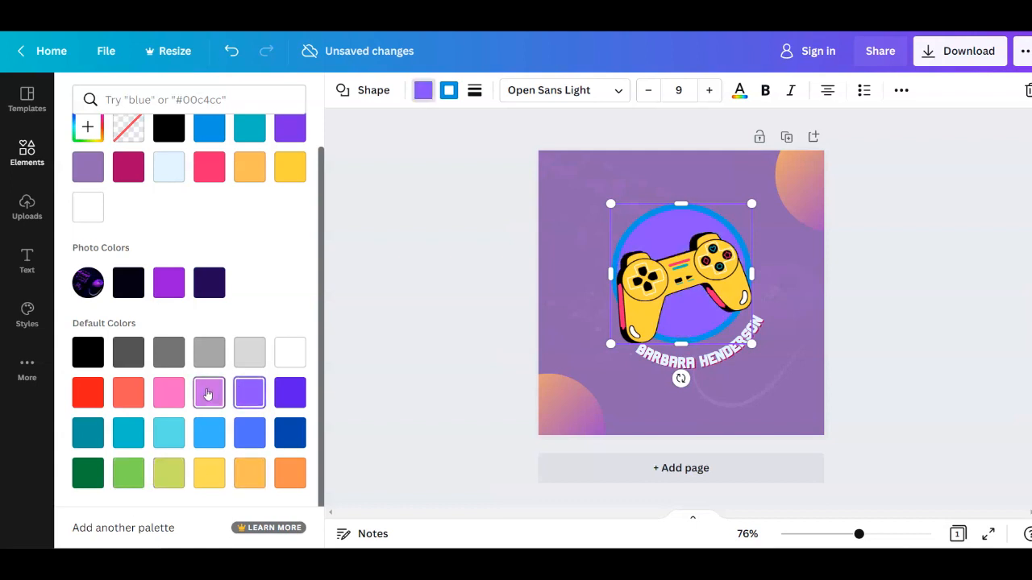
pyautogui.click(249, 393)
pyautogui.click(927, 184)
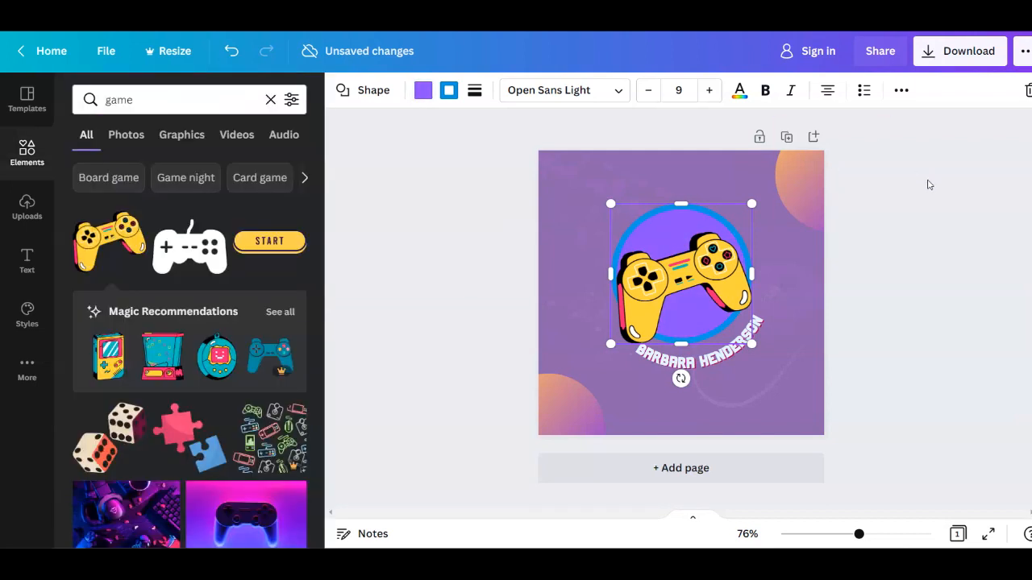
# Download the gaming logo as a PNG, open the downloaded file, and dismiss the sign-up prompt.
pyautogui.click(965, 50)
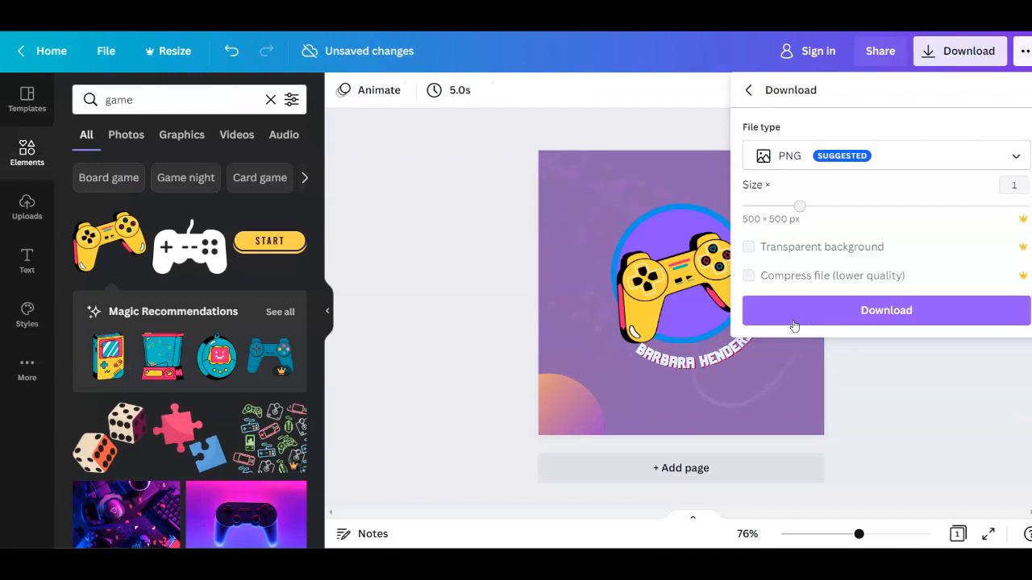
pyautogui.click(920, 309)
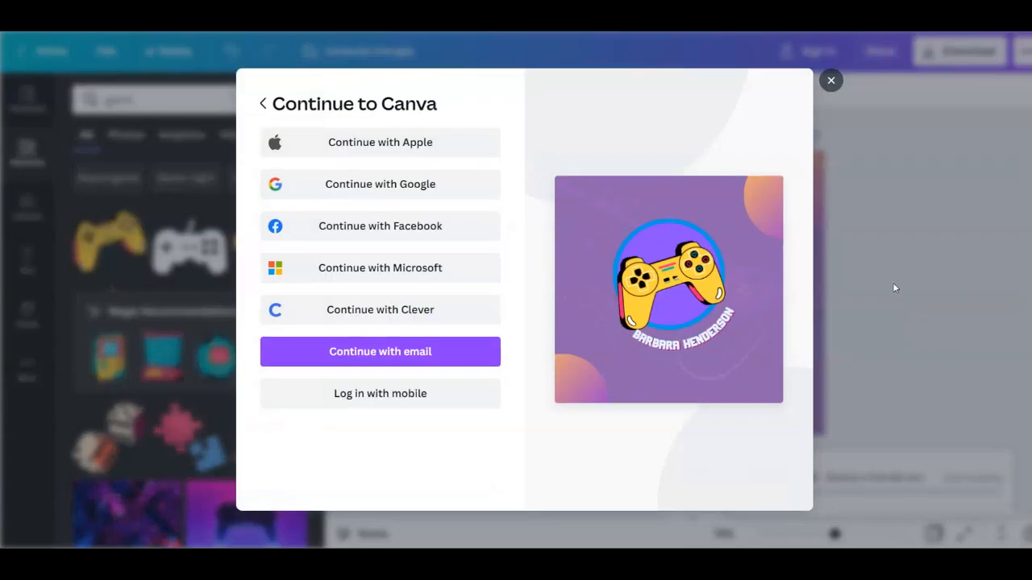
pyautogui.click(263, 103)
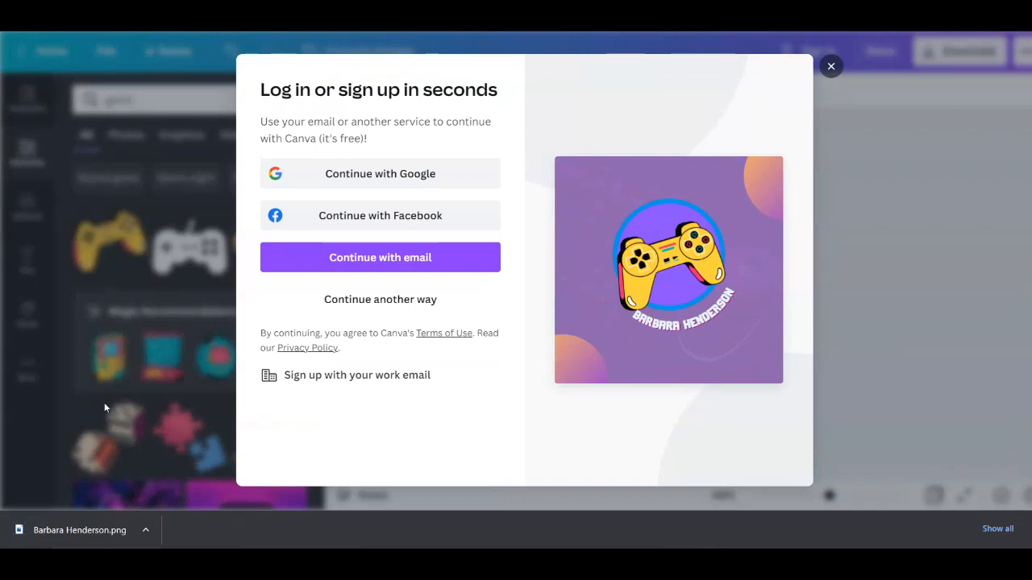
pyautogui.click(78, 528)
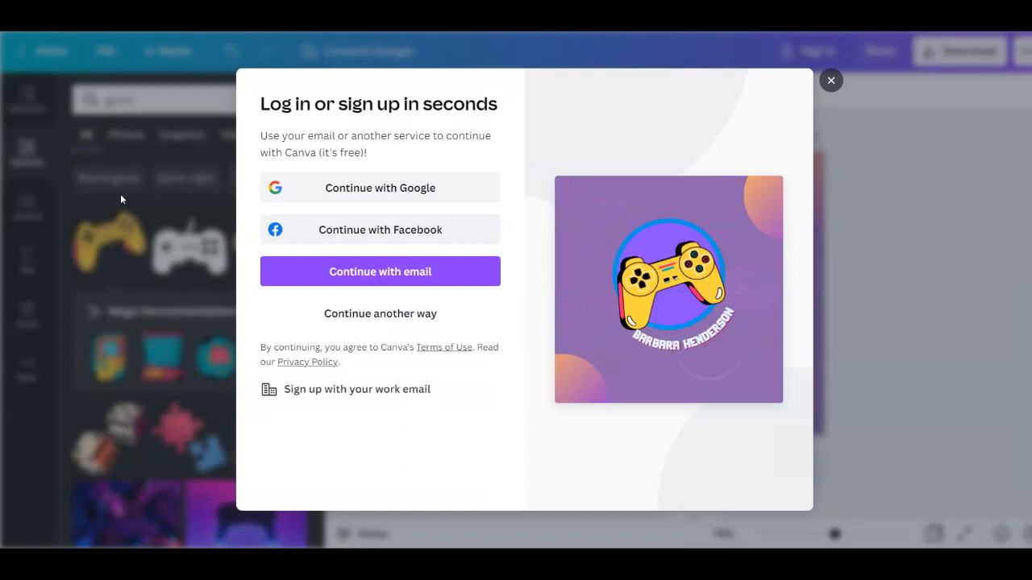
pyautogui.click(830, 79)
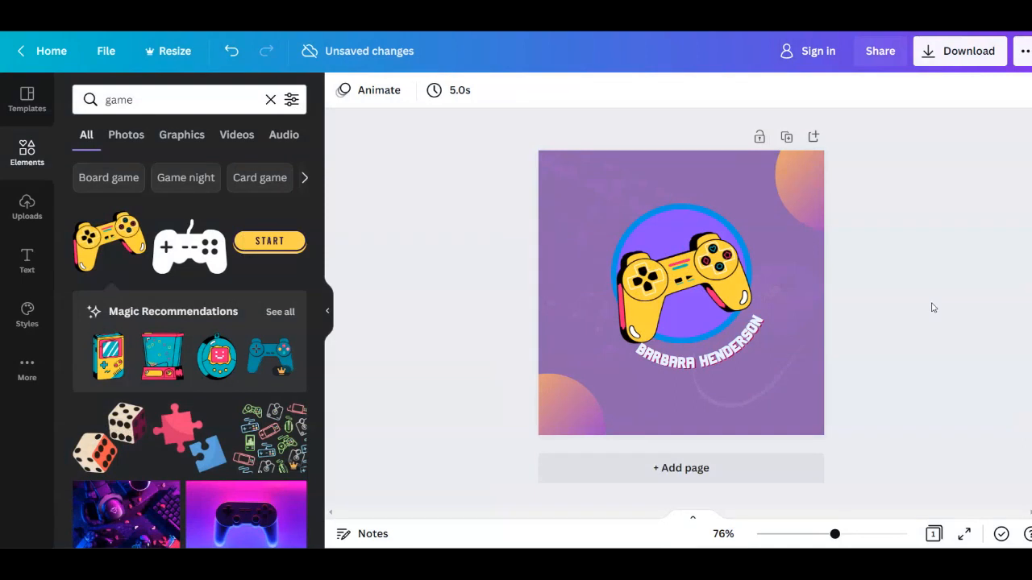
# Search the logo templates for finance.
pyautogui.click(27, 100)
pyautogui.click(175, 90)
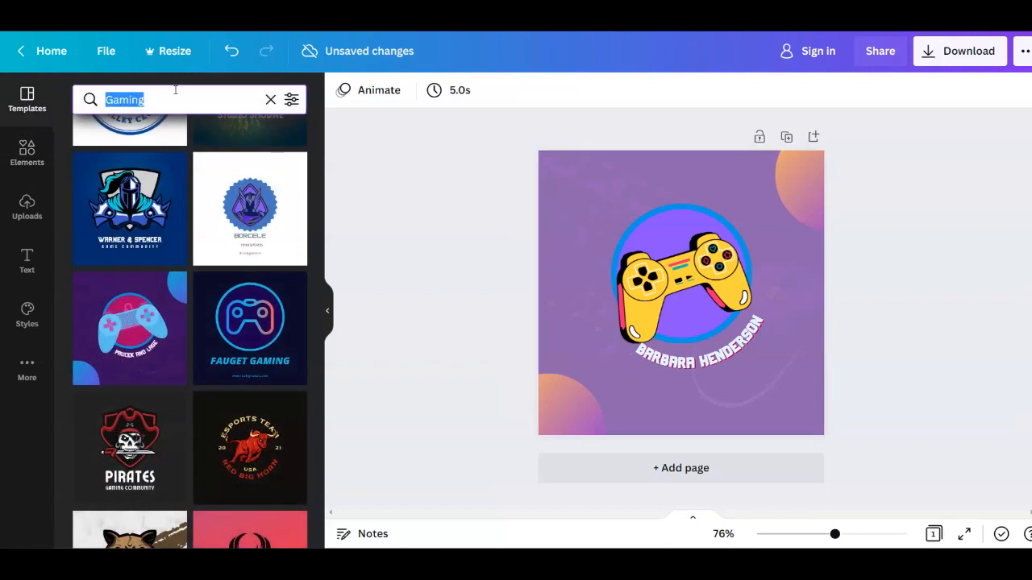
pyautogui.write('f')
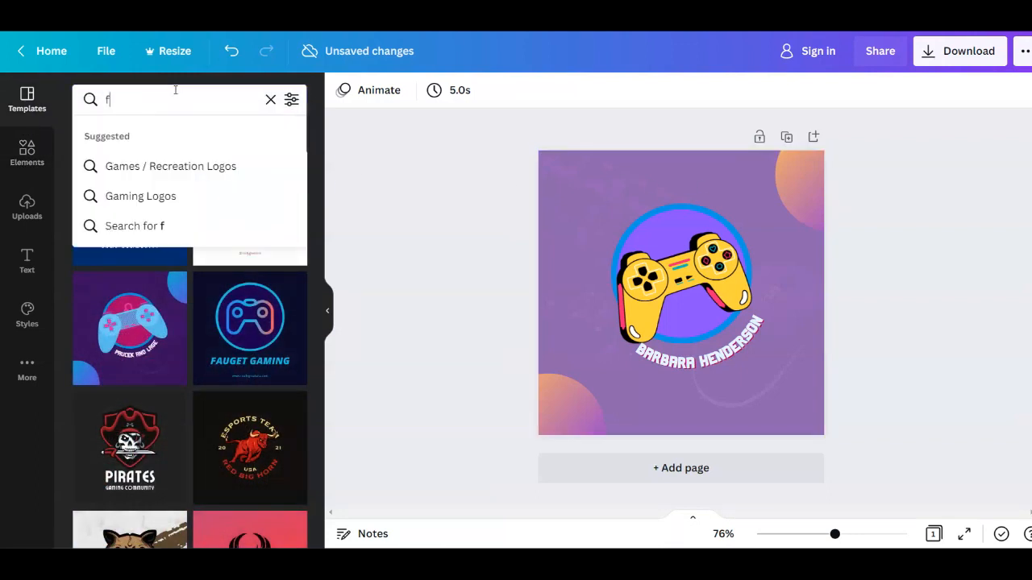
pyautogui.write('inance')
pyautogui.press('Return')
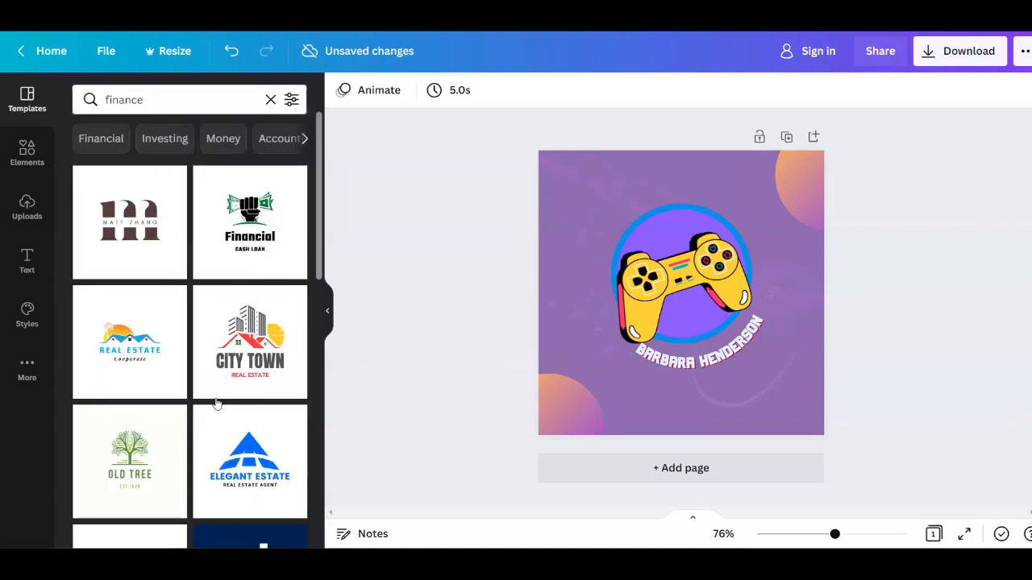
# Try the Financial Cash Loan and Old Tree logo templates on the page.
pyautogui.click(224, 246)
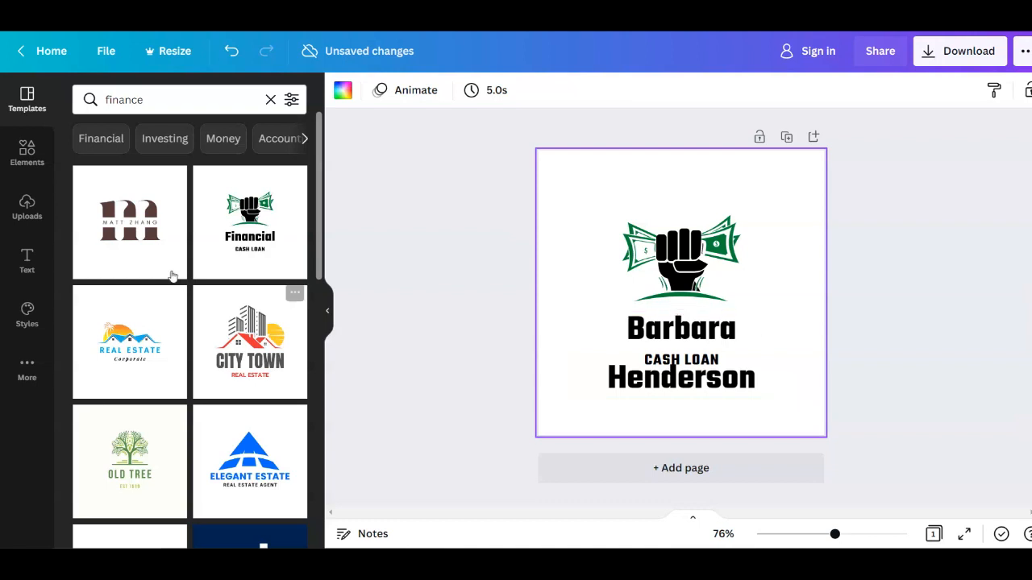
pyautogui.click(161, 242)
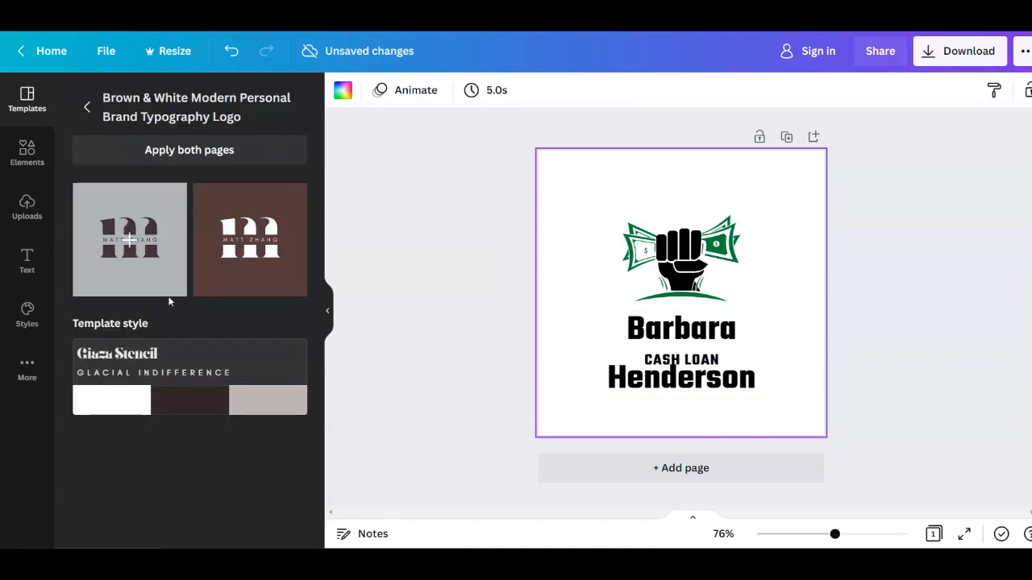
pyautogui.click(87, 108)
pyautogui.scroll(-3, 150, 396)
pyautogui.click(119, 268)
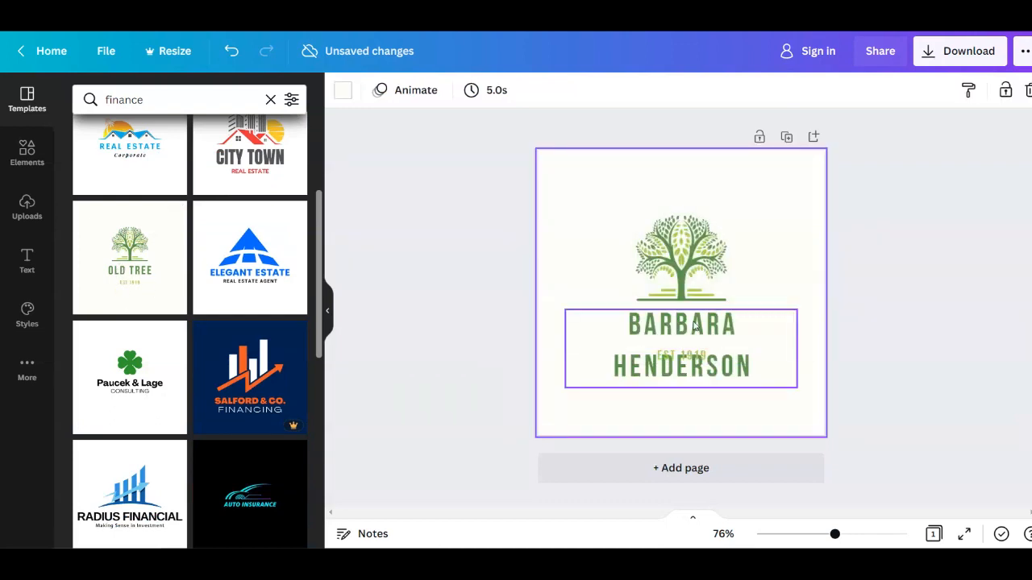
# Apply the white version of the Radius Financial template, Blue Modern Arrow Illustration Finance Business Logo, to the page.
pyautogui.scroll(-3, 314, 381)
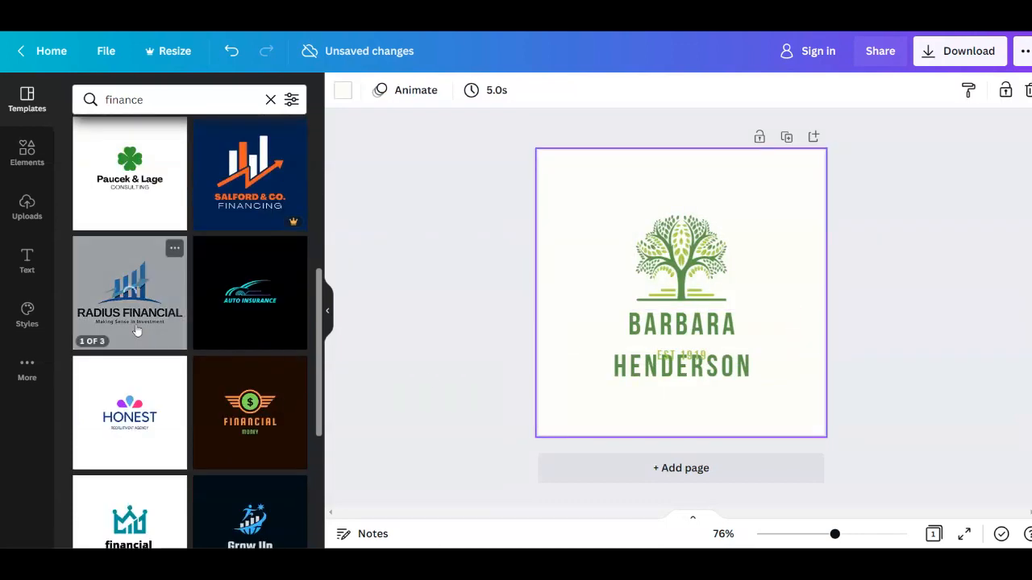
pyautogui.click(129, 292)
pyautogui.click(150, 282)
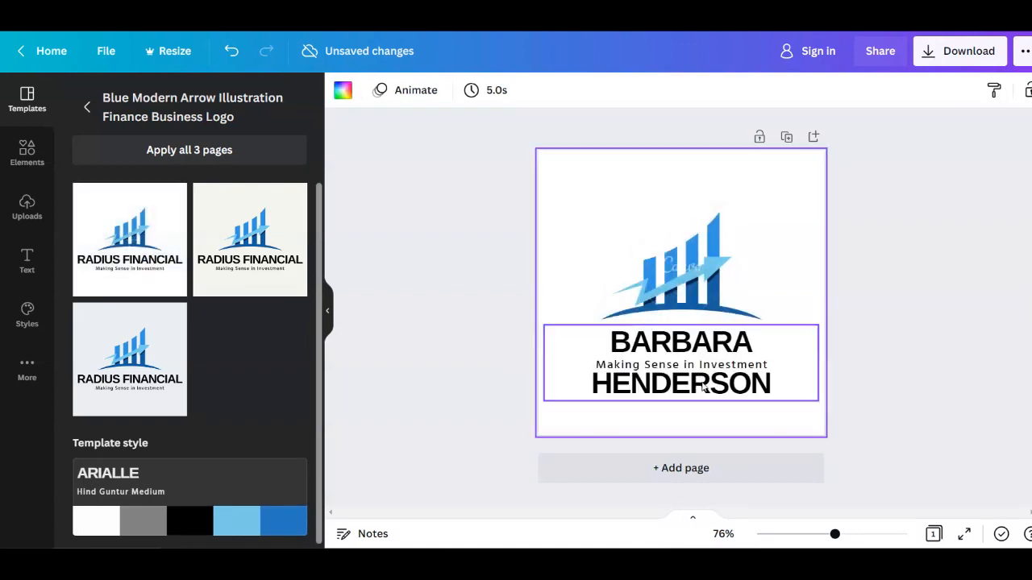
# Shrink the channel name to a single line and arrange it above the Making Sense in Investment tagline.
pyautogui.moveTo(701, 386)
pyautogui.mouseDown()
pyautogui.moveTo(701, 343)
pyautogui.moveTo(706, 393)
pyautogui.mouseUp()
pyautogui.moveTo(700, 337); pyautogui.dragTo(700, 370)
pyautogui.moveTo(828, 356); pyautogui.dragTo(816, 326)
pyautogui.moveTo(703, 338); pyautogui.dragTo(692, 385)
# Delete the watermarked bar-chart graphic from the logo and search the graphics for growth.
pyautogui.click(680, 285)
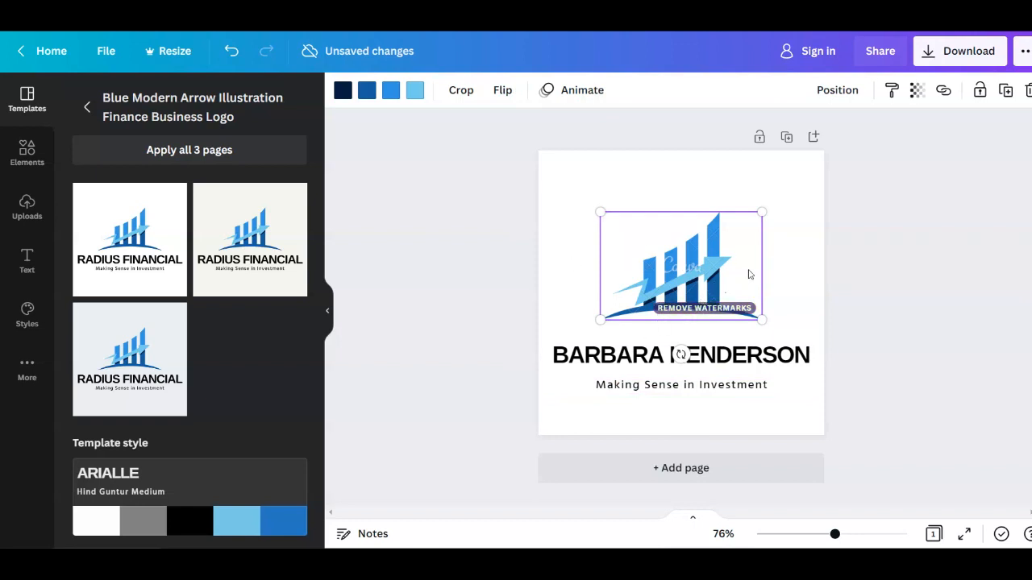
pyautogui.press('Delete')
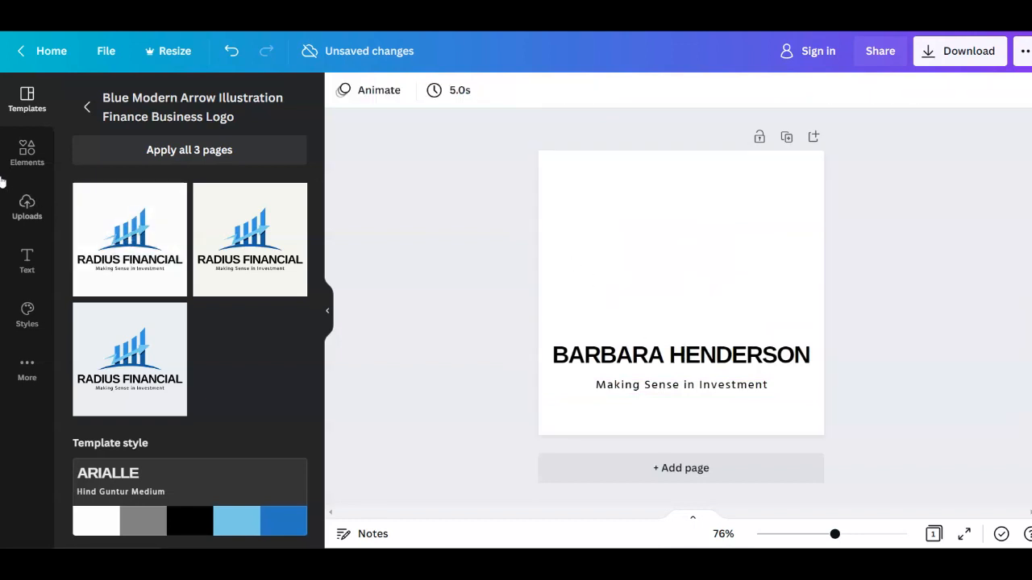
pyautogui.click(26, 152)
pyautogui.click(193, 96)
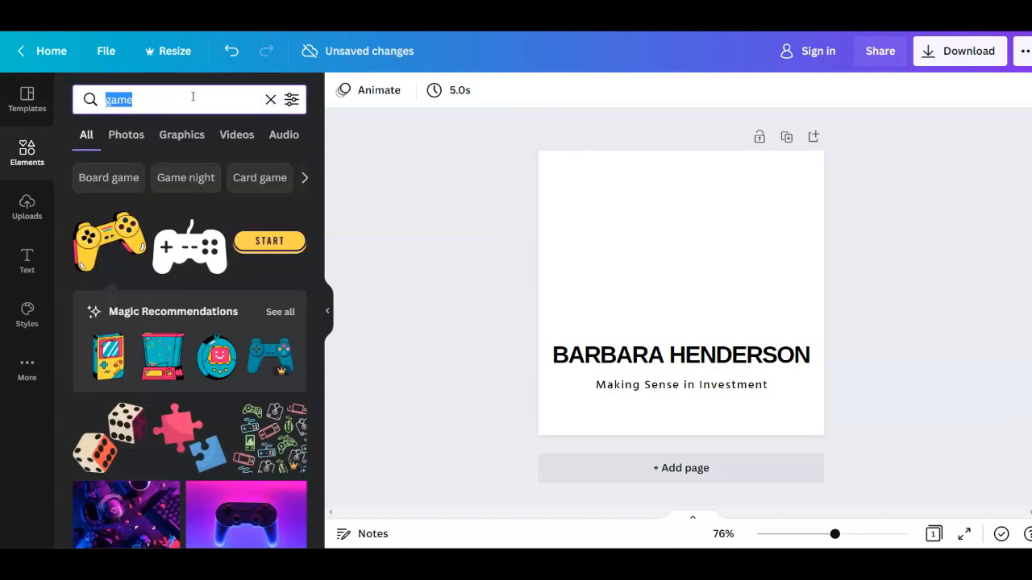
pyautogui.write('fi')
pyautogui.press('BackSpace')
pyautogui.press('BackSpace')
pyautogui.write('growth')
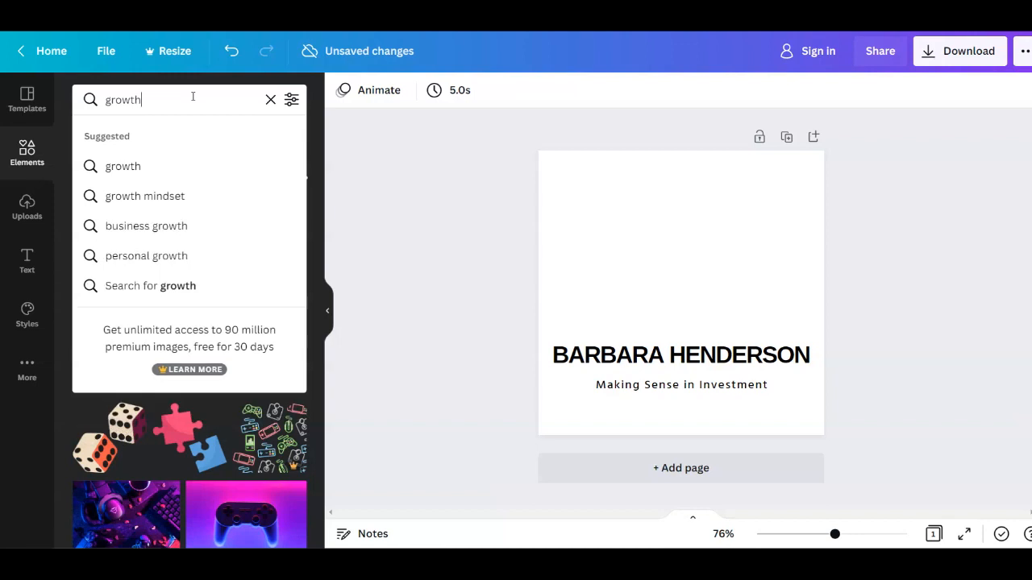
pyautogui.press('Return')
pyautogui.click(184, 132)
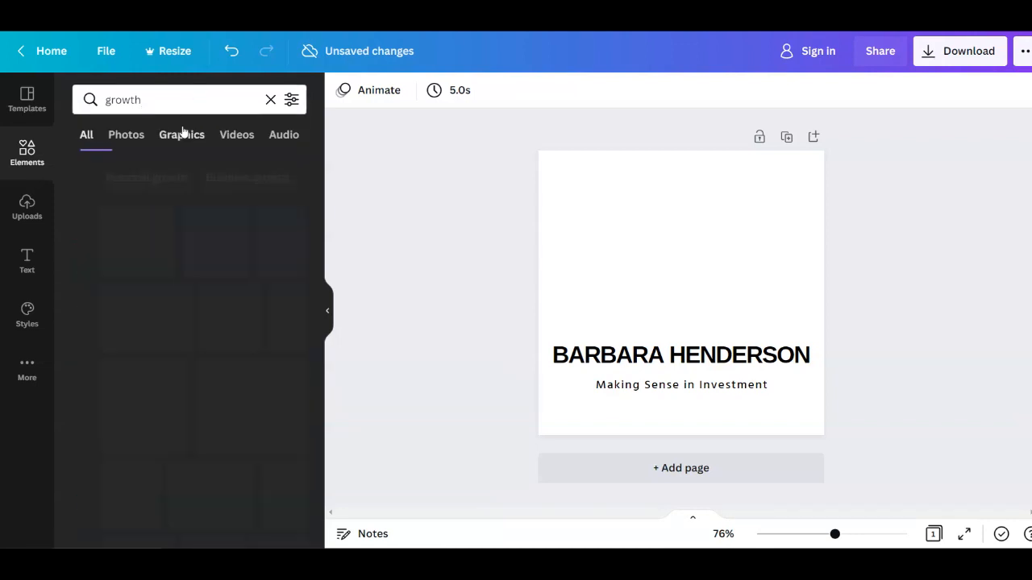
pyautogui.scroll(-3, 290, 395)
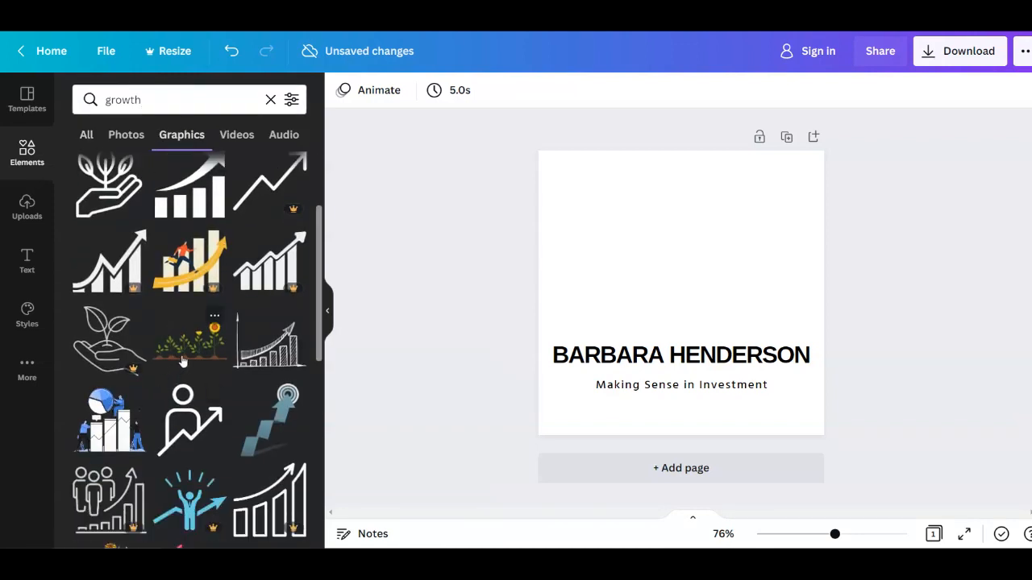
# Add the blue stepped arrow with a target to the logo, shrink it and place it above the channel name.
pyautogui.click(289, 395)
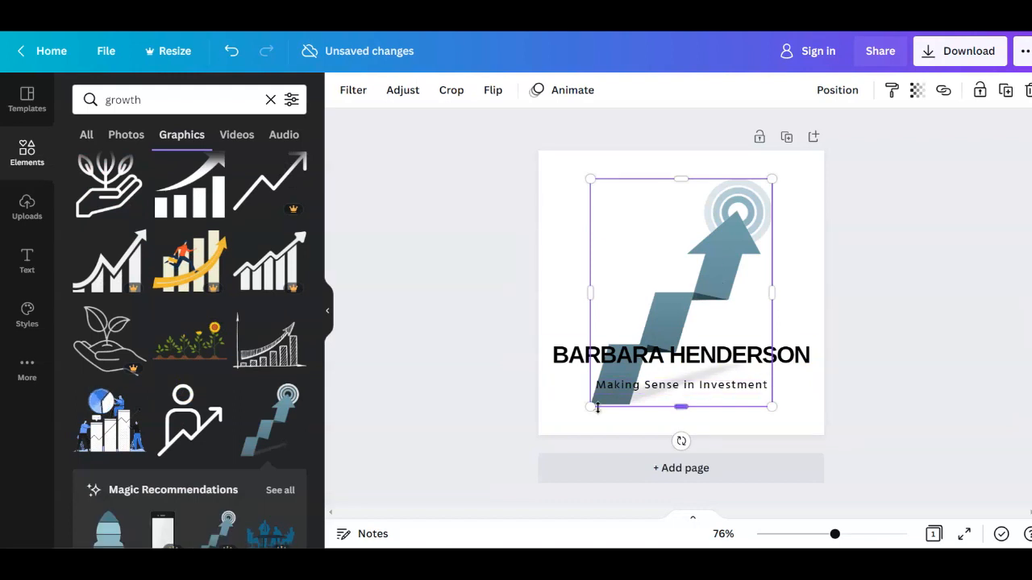
pyautogui.moveTo(637, 348); pyautogui.dragTo(652, 329)
pyautogui.moveTo(697, 305); pyautogui.dragTo(677, 305)
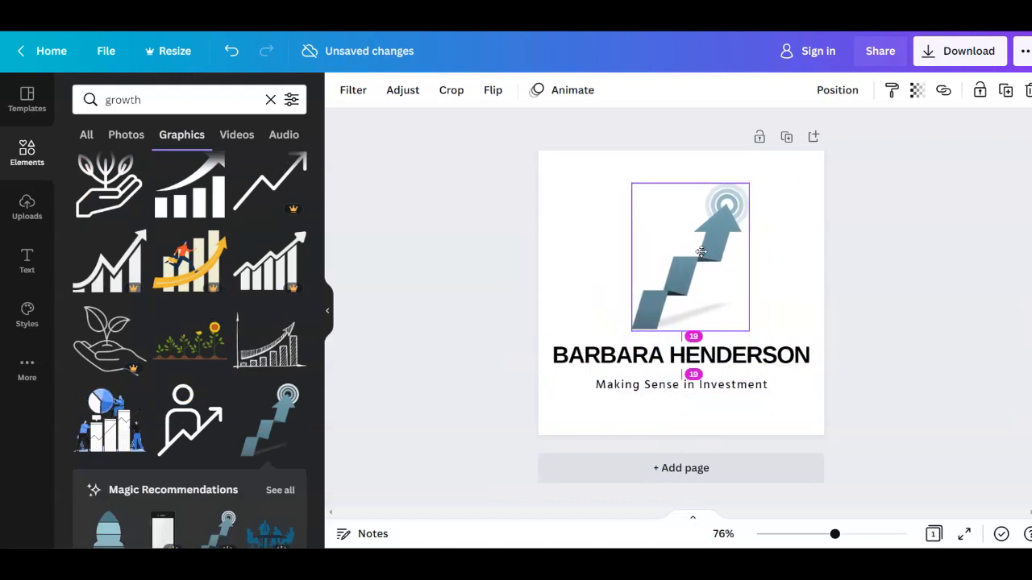
pyautogui.click(891, 258)
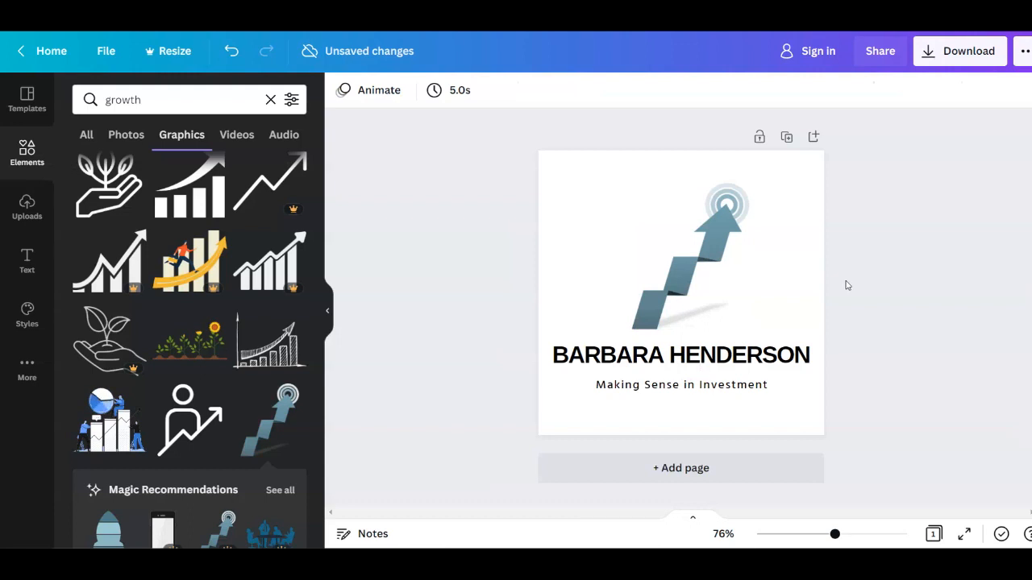
# Reduce the channel name's size to 29.9, set its font to Hind Guntur Medium, and move the tagline up closer to it.
pyautogui.click(747, 358)
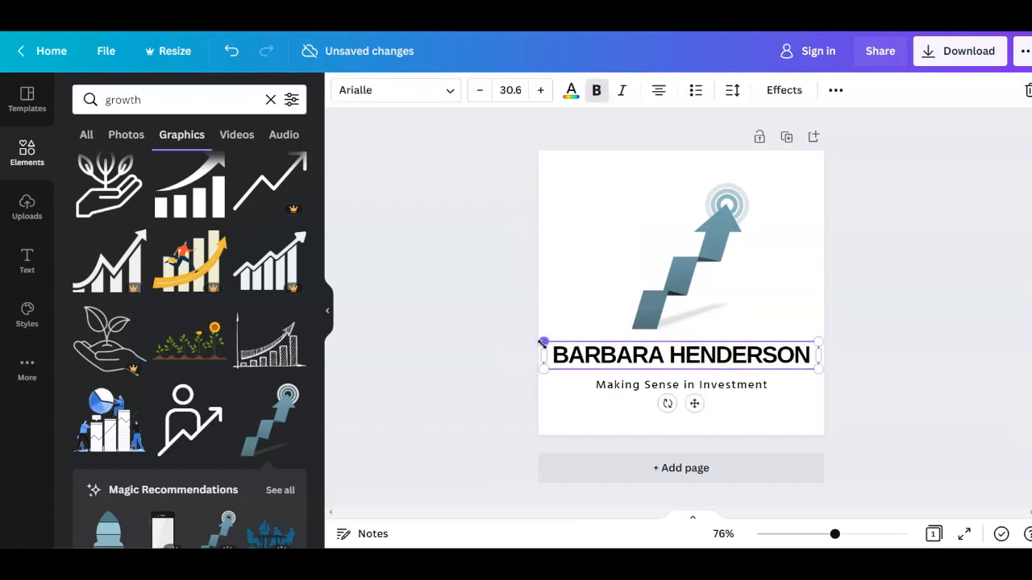
pyautogui.moveTo(541, 345); pyautogui.dragTo(549, 343)
pyautogui.click(411, 98)
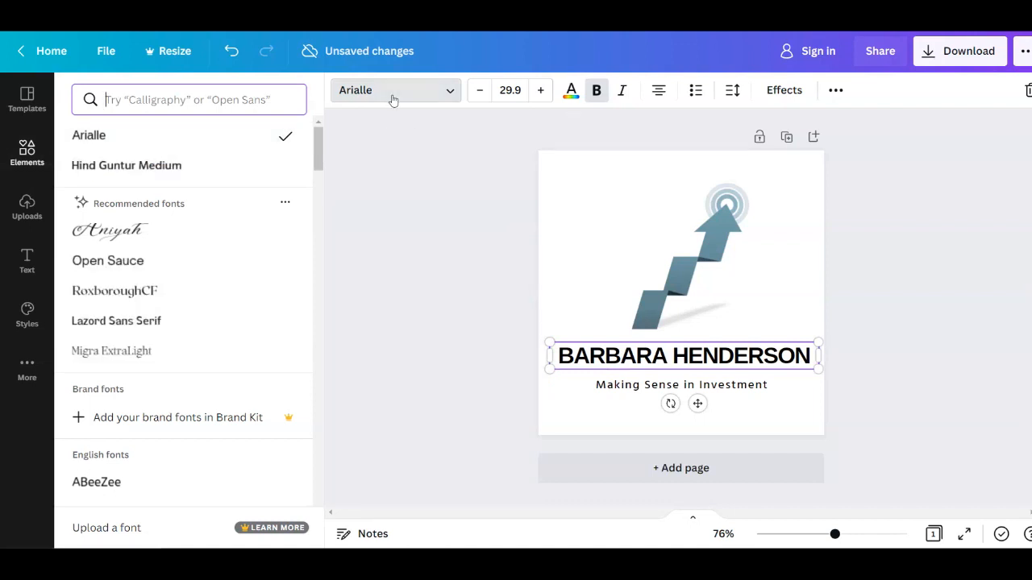
pyautogui.click(174, 166)
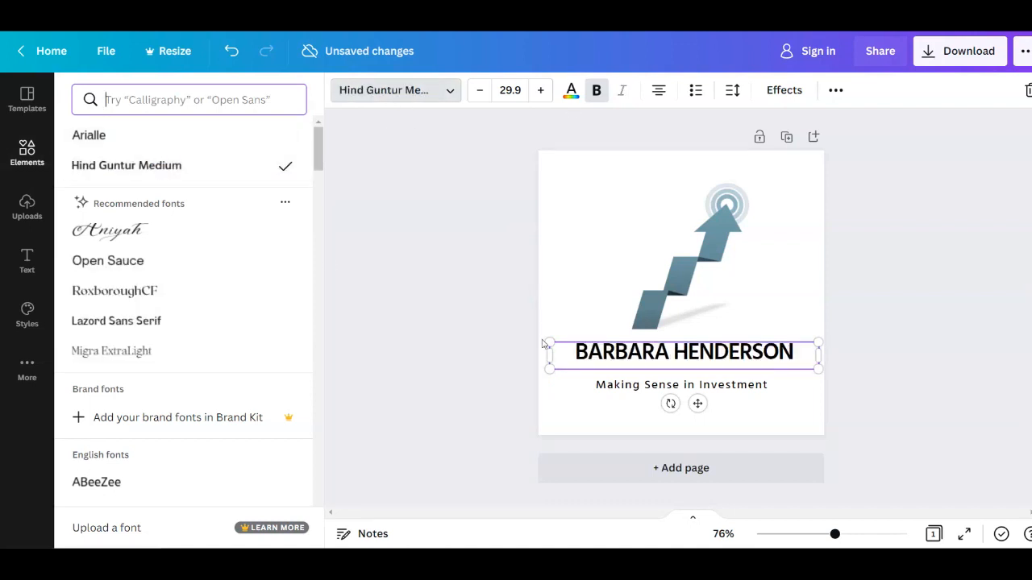
pyautogui.click(504, 335)
pyautogui.moveTo(622, 394); pyautogui.dragTo(622, 388)
pyautogui.click(401, 323)
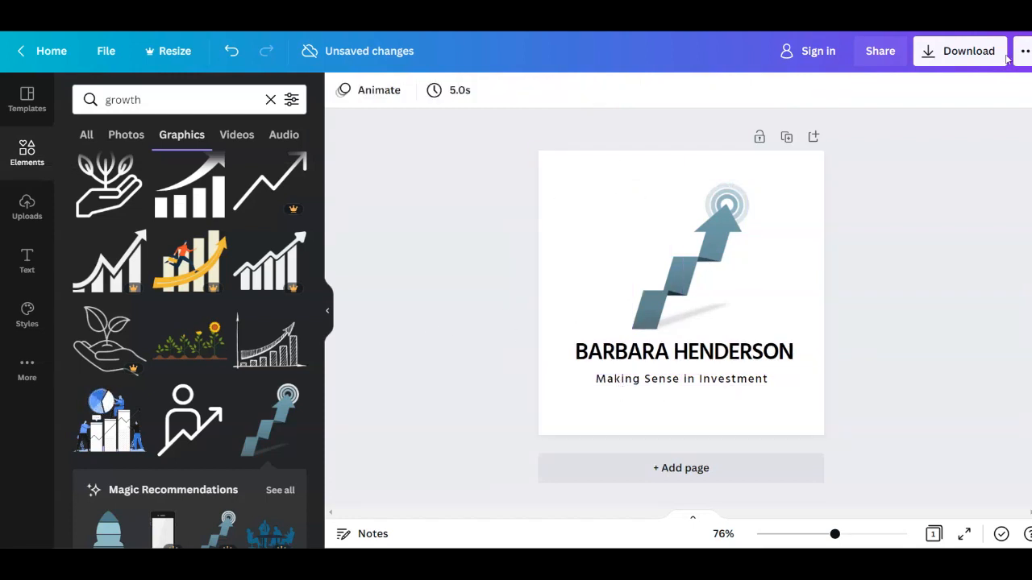
# Download the finance logo as a PNG, dismiss the sign-up prompt, and open the downloaded file.
pyautogui.click(971, 51)
pyautogui.click(887, 311)
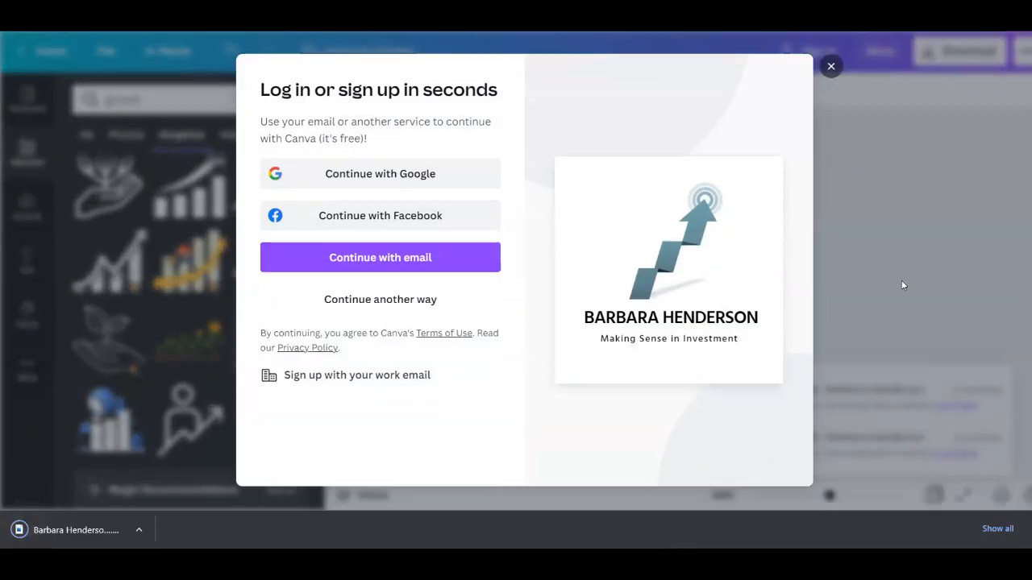
pyautogui.click(831, 66)
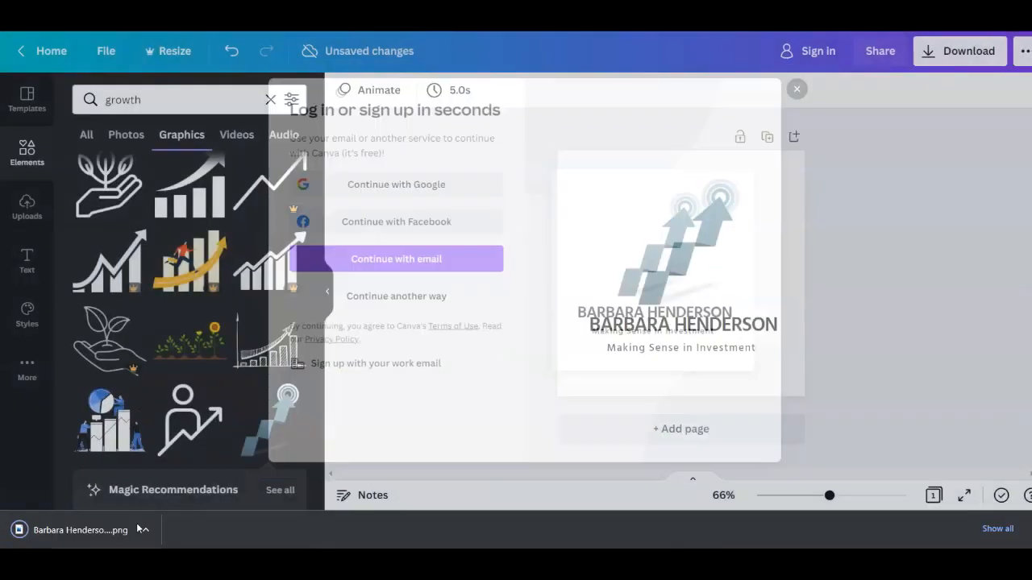
pyautogui.click(111, 529)
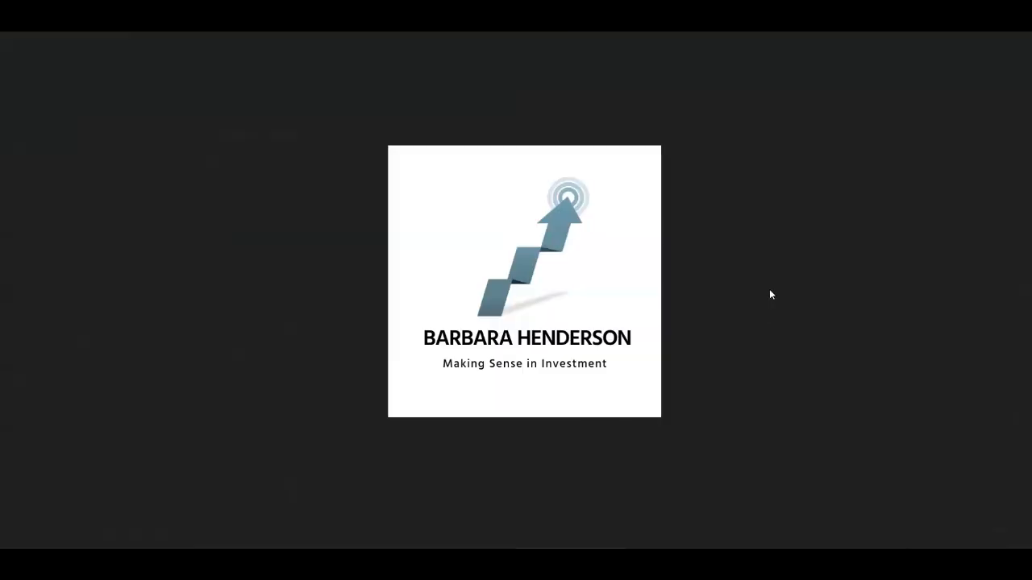
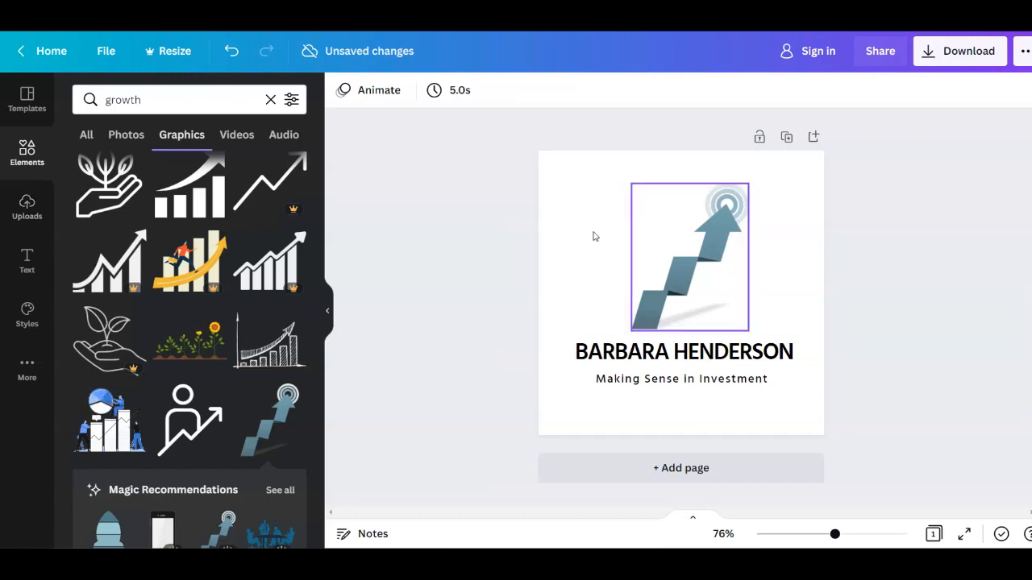
# Return to the finance logo template results, and switch to the YouTube channel page to view its banner and profile picture.
pyautogui.click(27, 98)
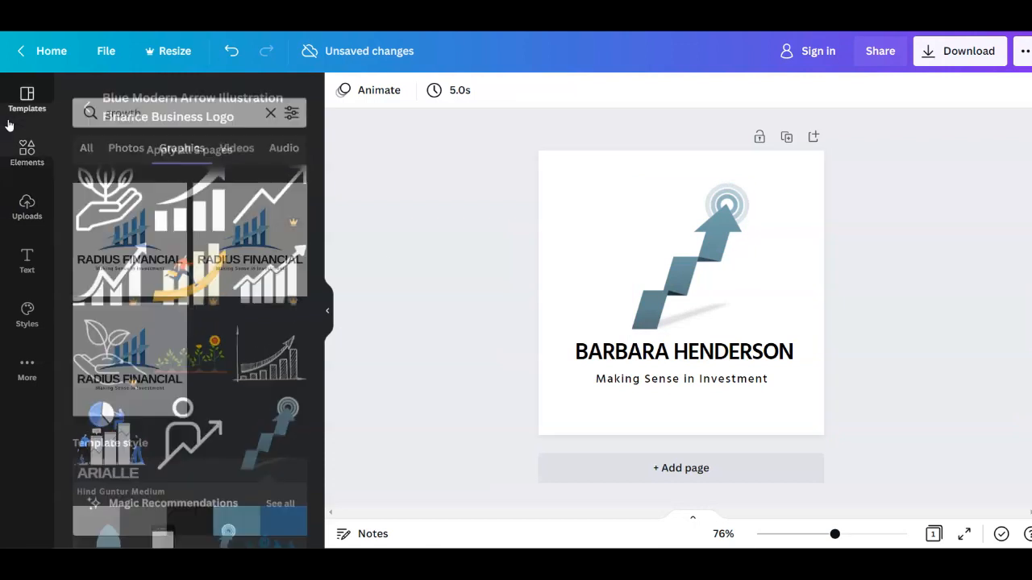
pyautogui.click(83, 103)
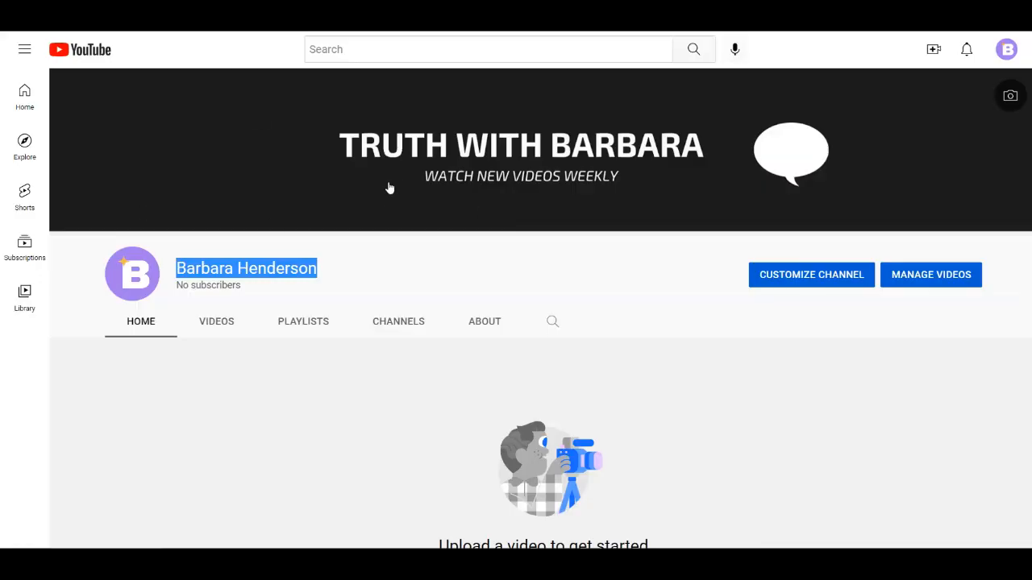
pyautogui.click(395, 267)
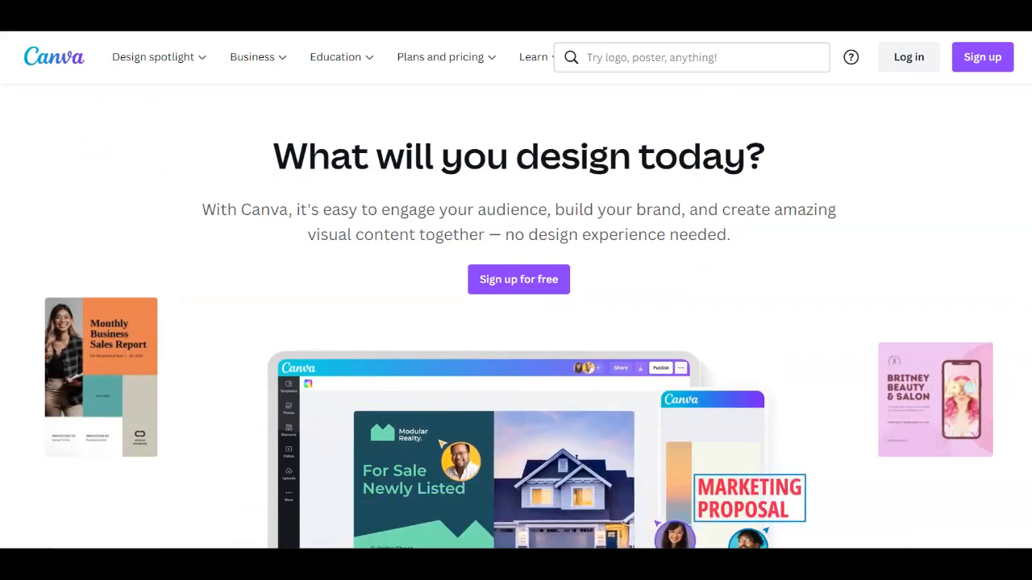
# Search the Canva home page for "yout" and start a YouTube Channel Logo design.
pyautogui.click(631, 57)
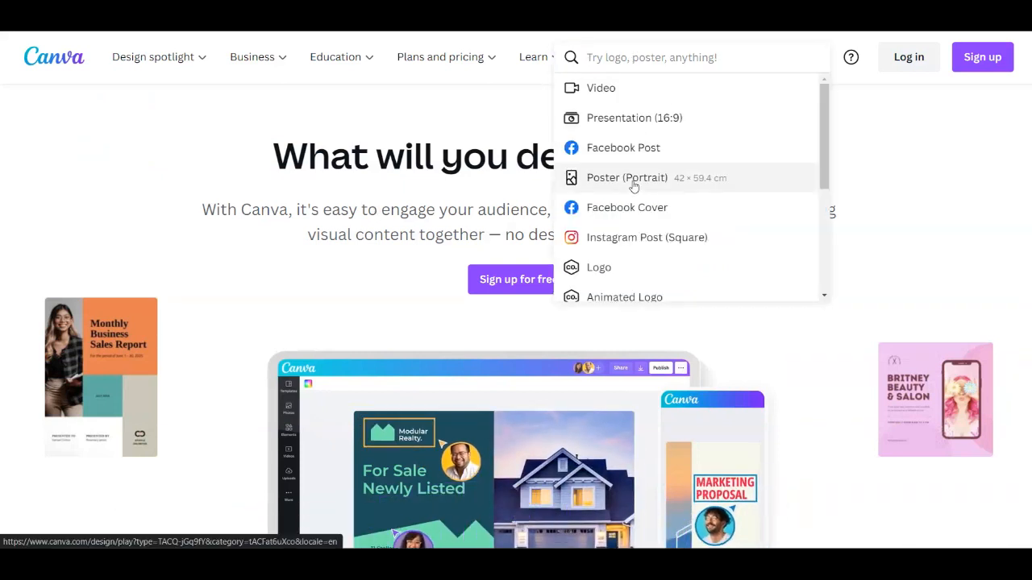
pyautogui.write('yout')
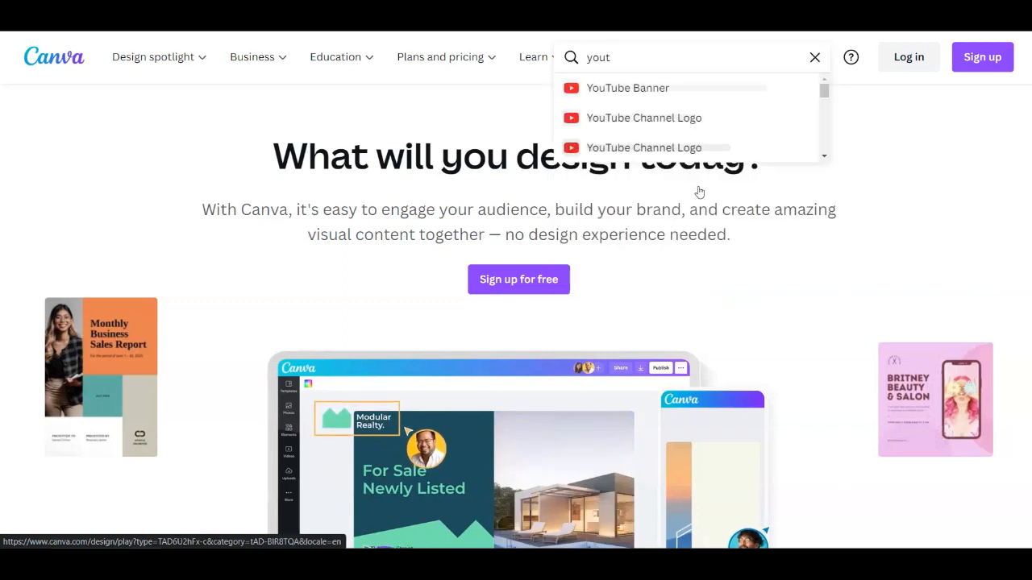
pyautogui.click(688, 122)
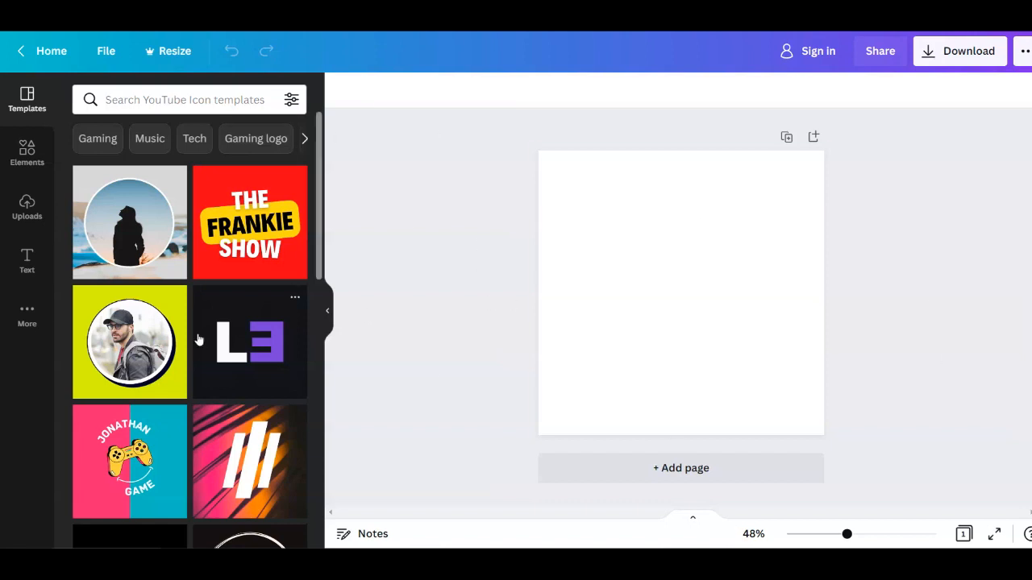
# Browse the YouTube icon templates to examine the available channel logo styles.
pyautogui.scroll(-3, 199, 342)
pyautogui.scroll(-4, 198, 342)
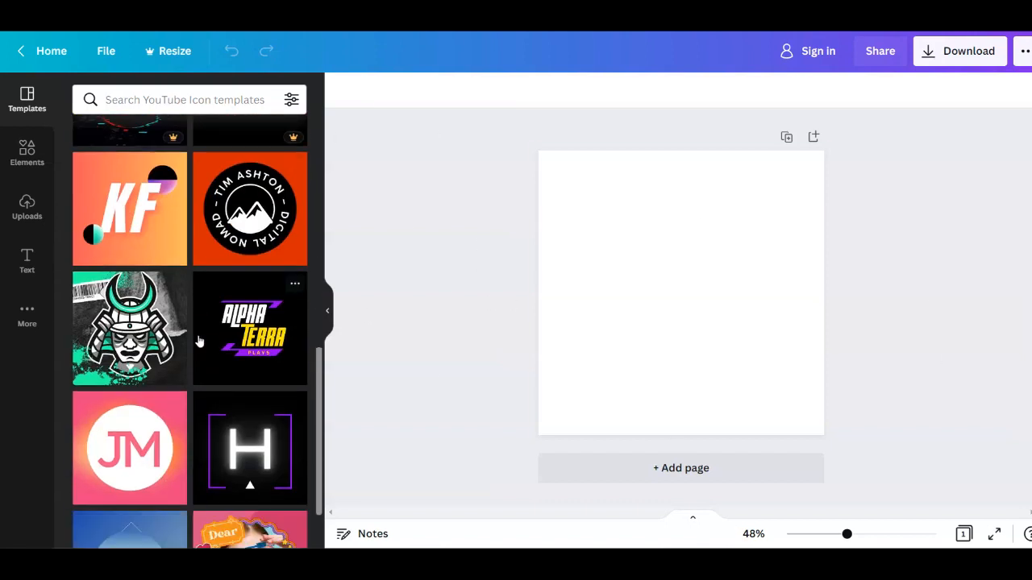
pyautogui.scroll(-2, 199, 341)
pyautogui.scroll(-2, 200, 338)
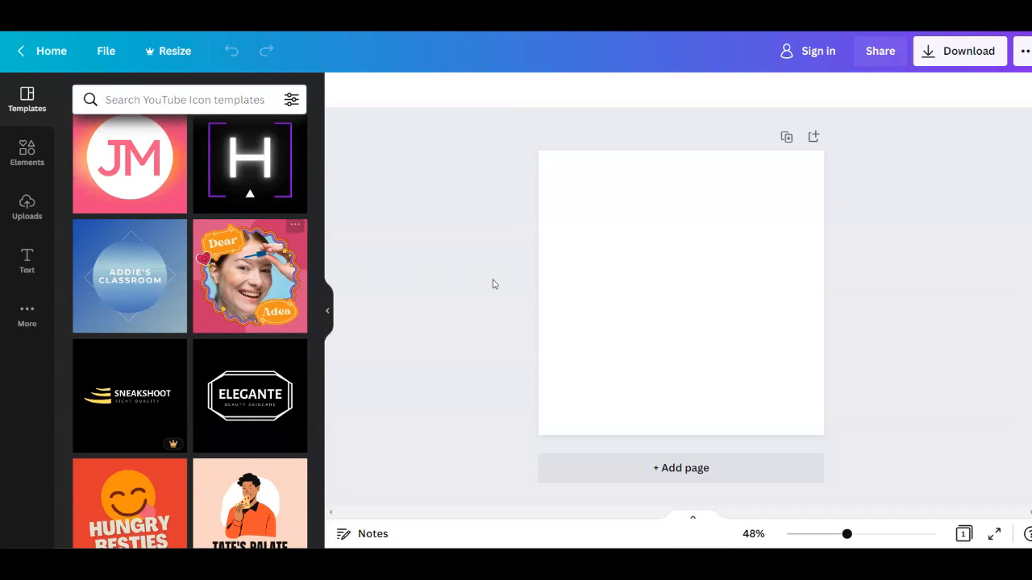
pyautogui.scroll(3, 283, 298)
pyautogui.scroll(-3, 283, 298)
pyautogui.scroll(-5, 283, 298)
pyautogui.scroll(-1, 283, 299)
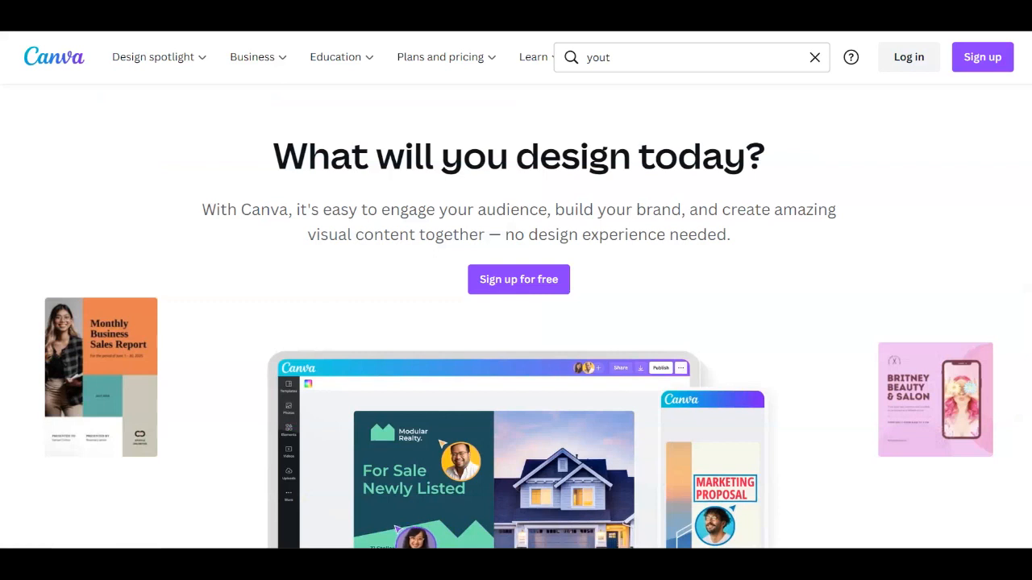
# Start a 2560 × 1440 px YouTube Banner design from the home page search, and close the finance logo design.
pyautogui.click(615, 61)
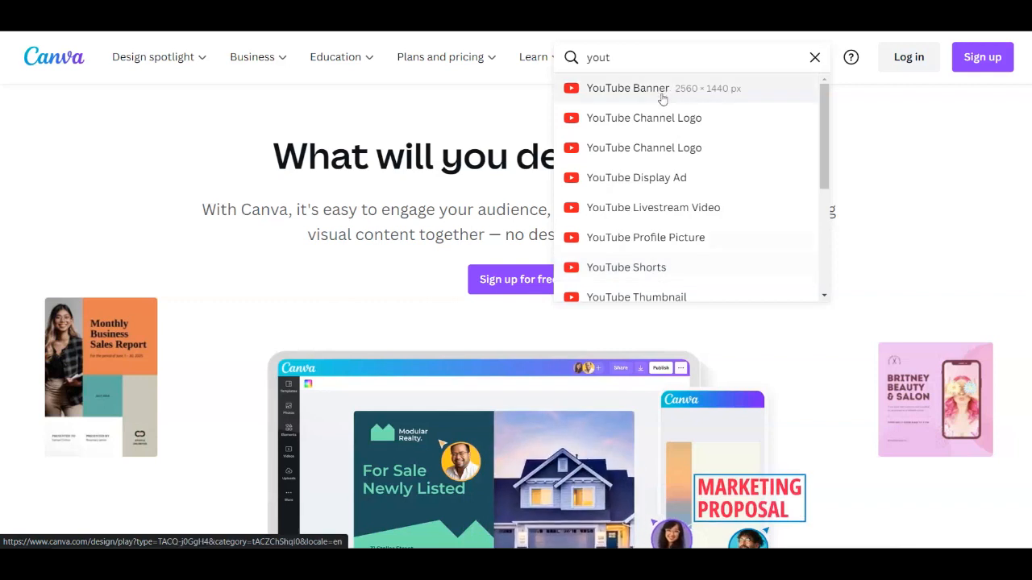
pyautogui.click(644, 87)
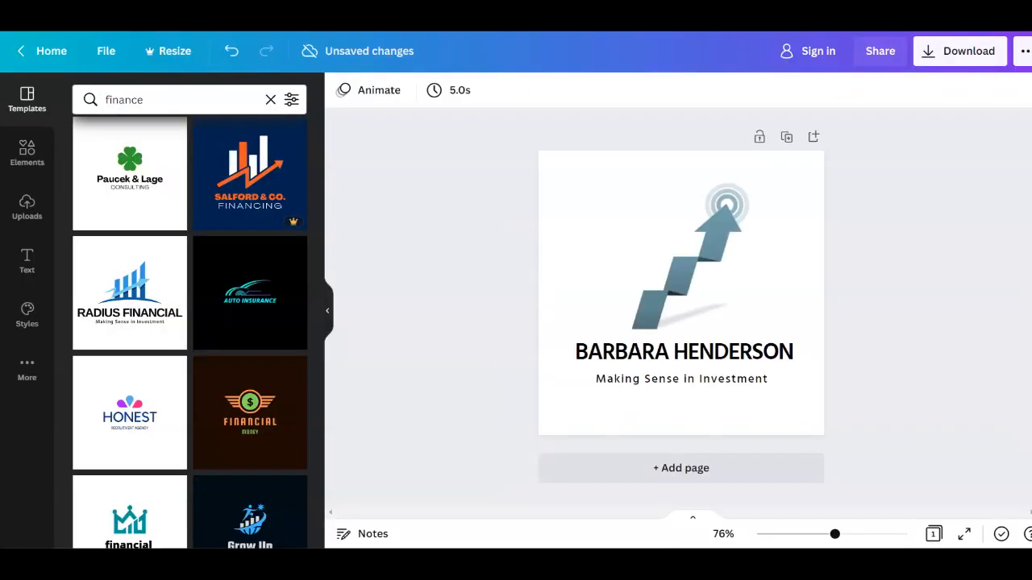
pyautogui.hotkey('ctrl', 'w')
pyautogui.click(597, 100)
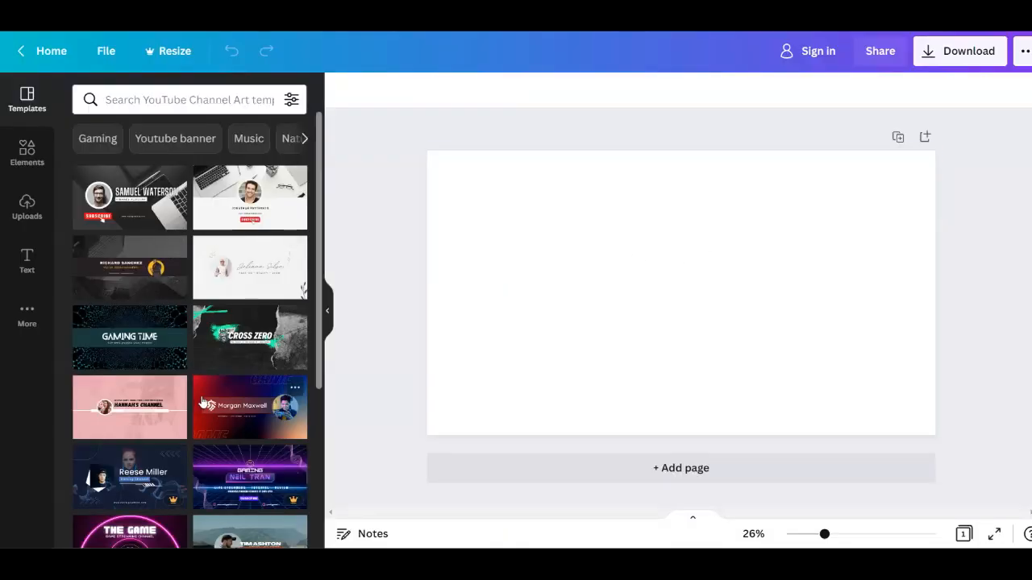
# Browse the YouTube channel art templates and apply the pink feminine lifestyle and beauty banner.
pyautogui.scroll(-2, 212, 392)
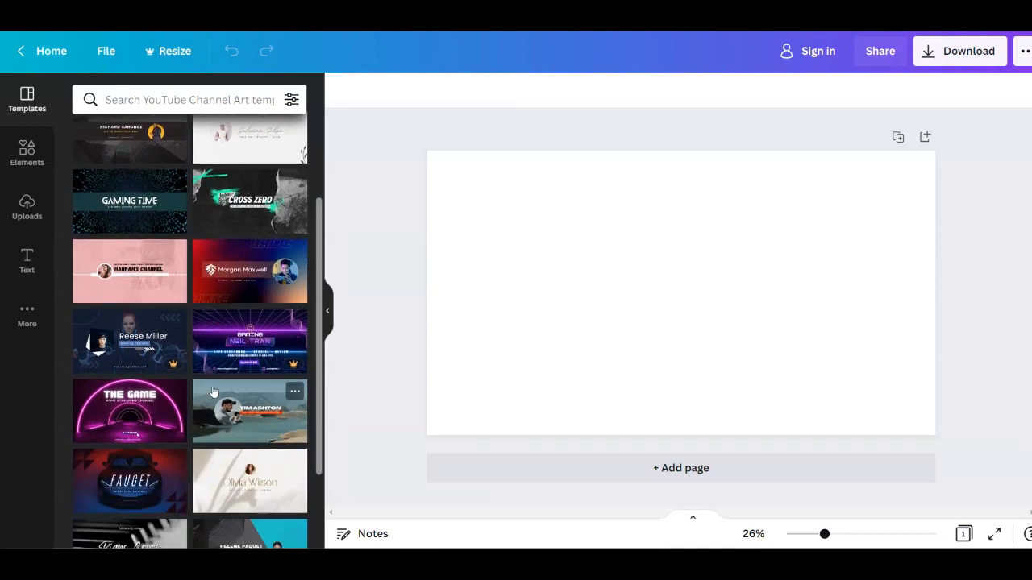
pyautogui.scroll(-1, 213, 392)
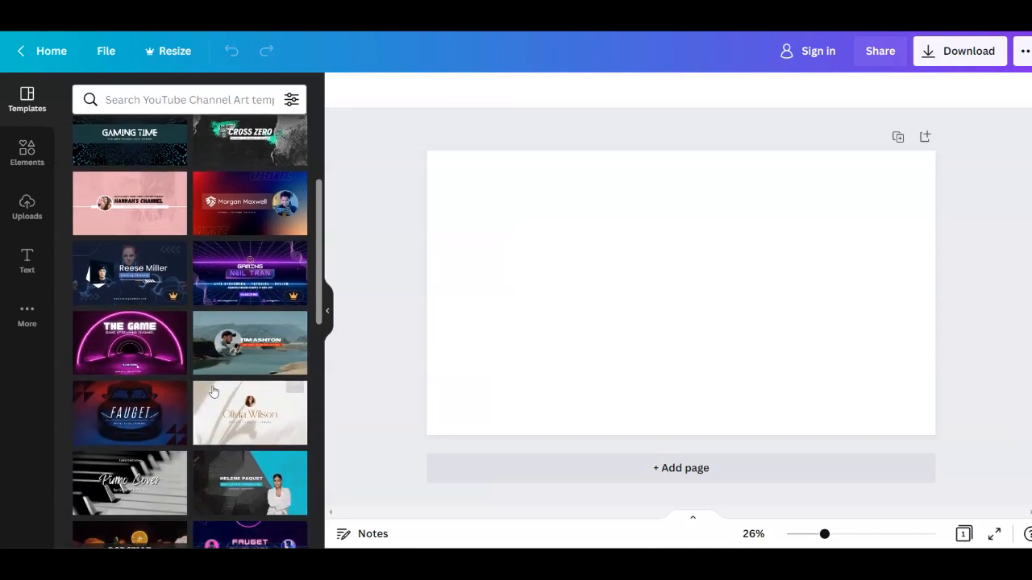
pyautogui.click(123, 227)
pyautogui.click(152, 253)
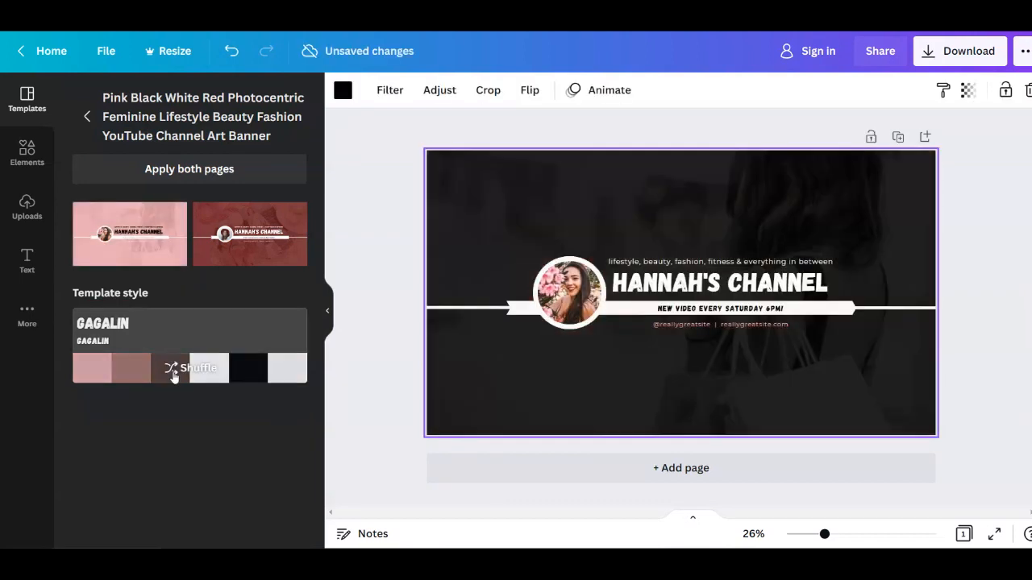
# Shuffle the template's color palette until the background is pink, and inspect the round photo, channel title and tagline.
pyautogui.click(254, 380)
pyautogui.click(256, 371)
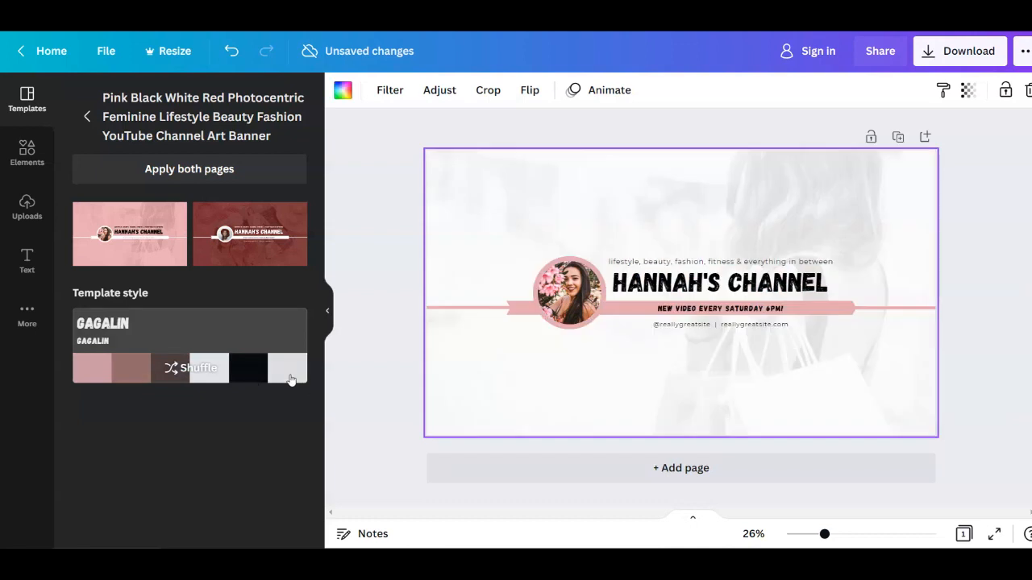
pyautogui.click(91, 354)
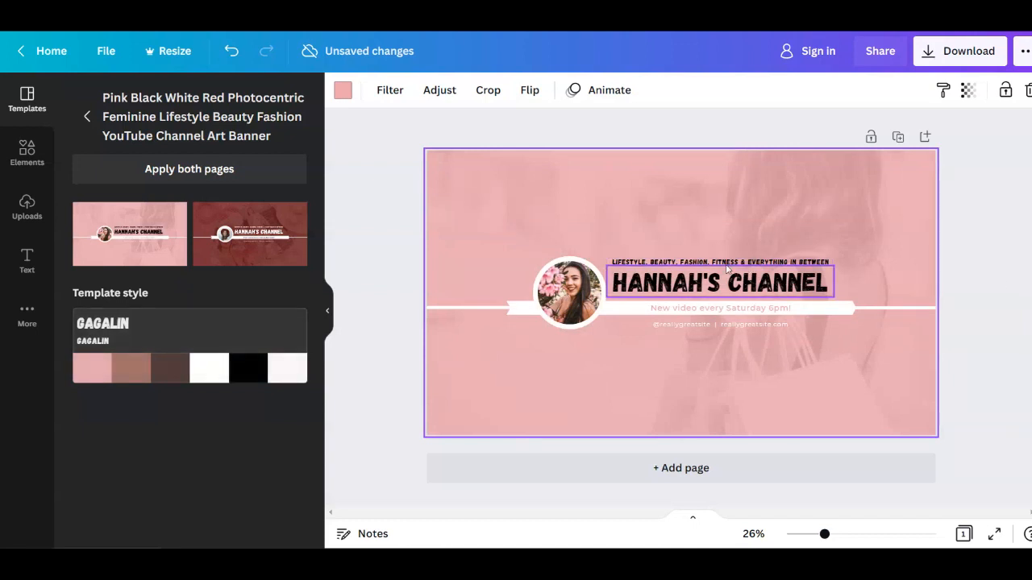
pyautogui.click(566, 303)
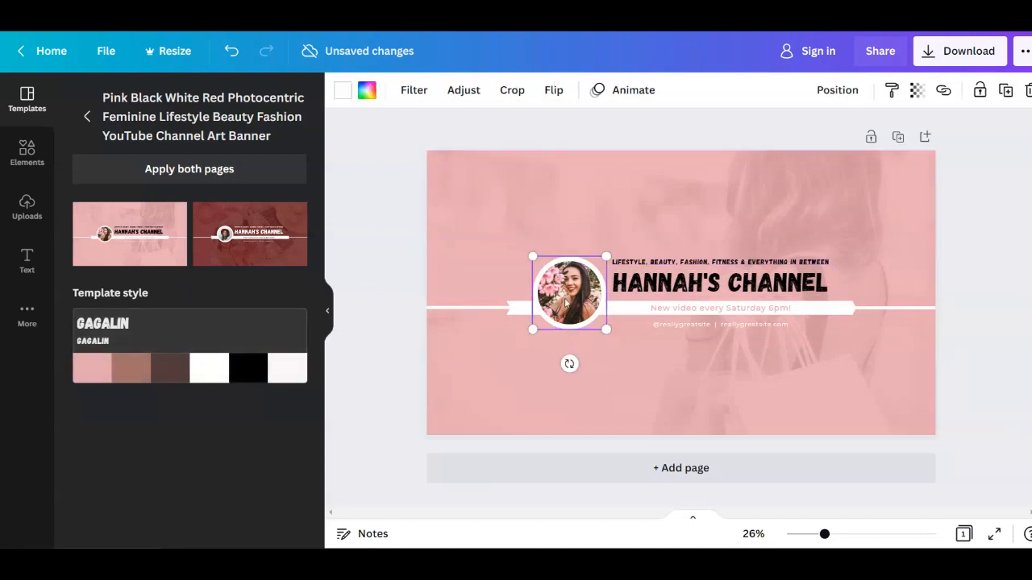
pyautogui.click(692, 290)
pyautogui.click(673, 263)
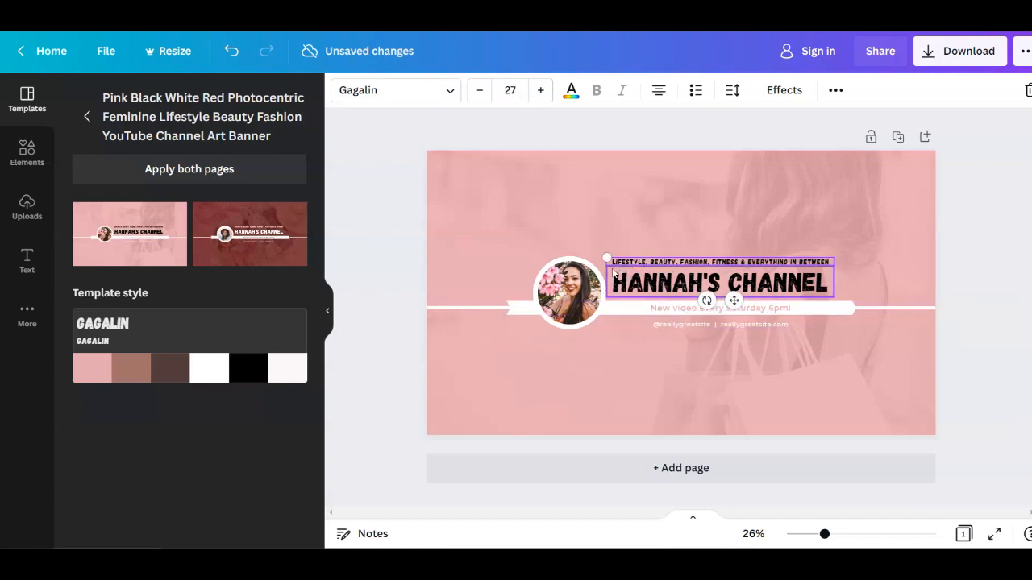
# Return to the template list, search it for "make up", and apply the pink Make up Tutorial banner.
pyautogui.click(85, 118)
pyautogui.scroll(-7, 215, 258)
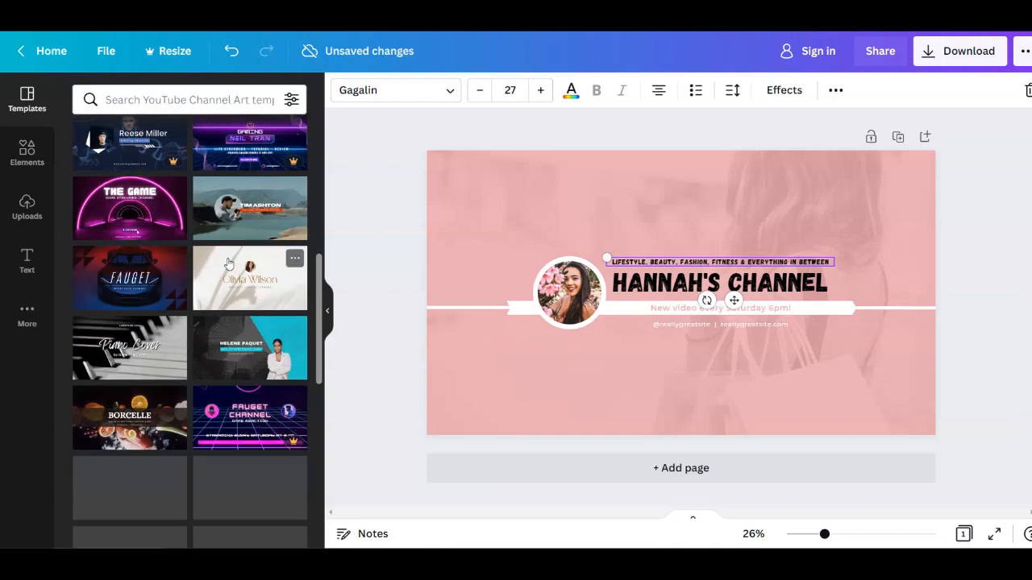
pyautogui.scroll(-2, 228, 263)
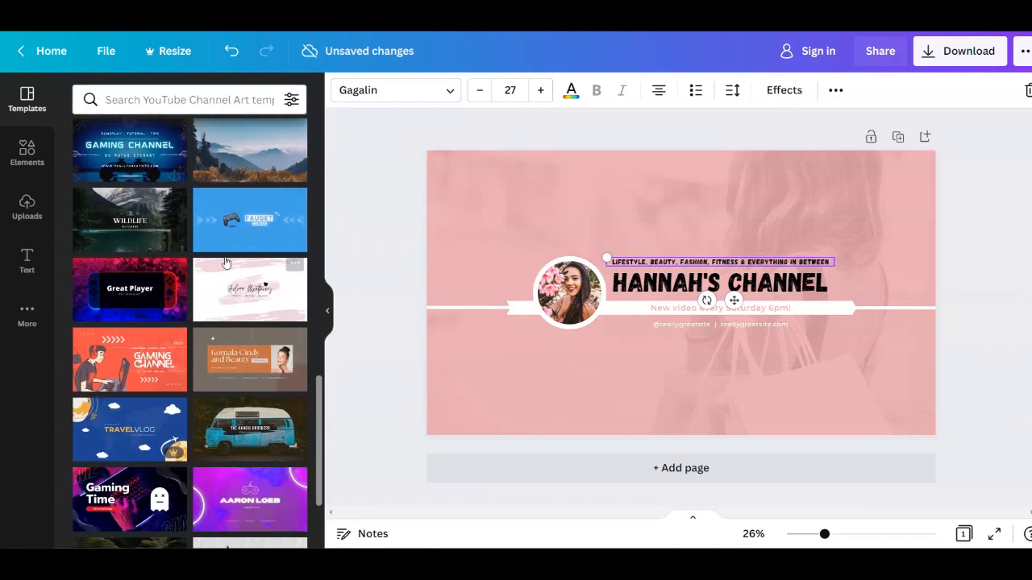
pyautogui.scroll(-2, 225, 261)
pyautogui.click(158, 88)
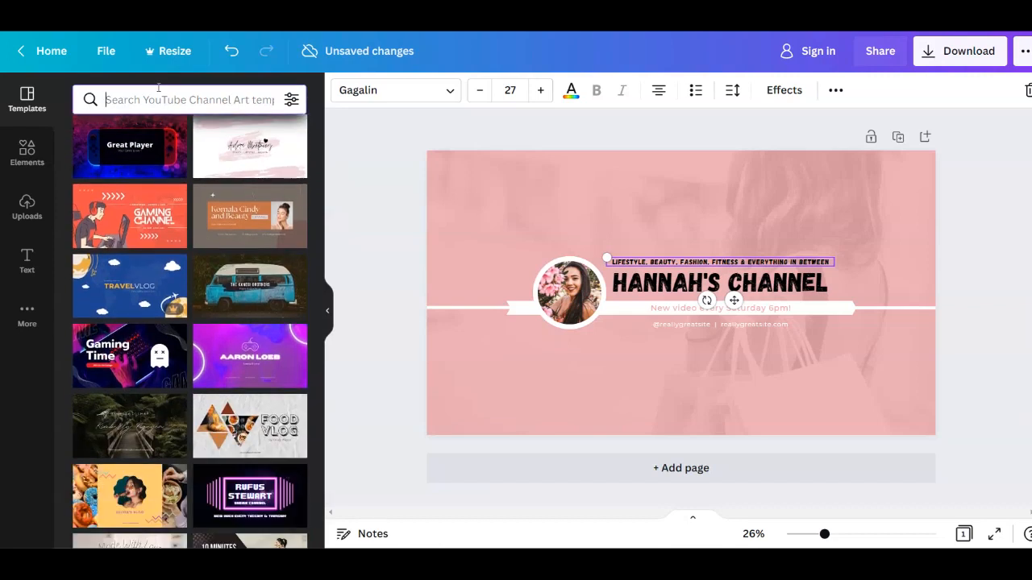
pyautogui.write('make')
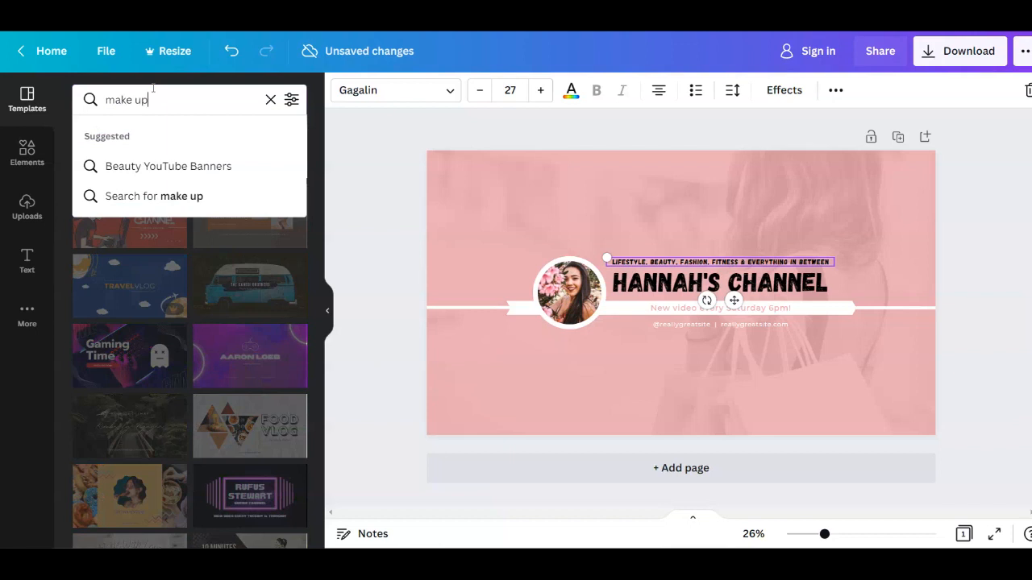
pyautogui.write(' up')
pyautogui.press('Return')
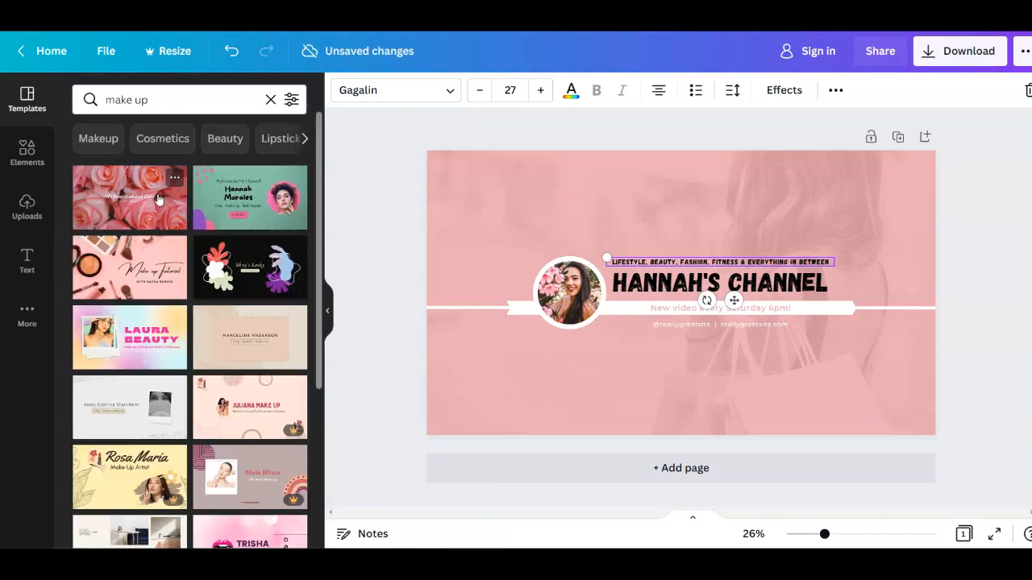
pyautogui.click(111, 277)
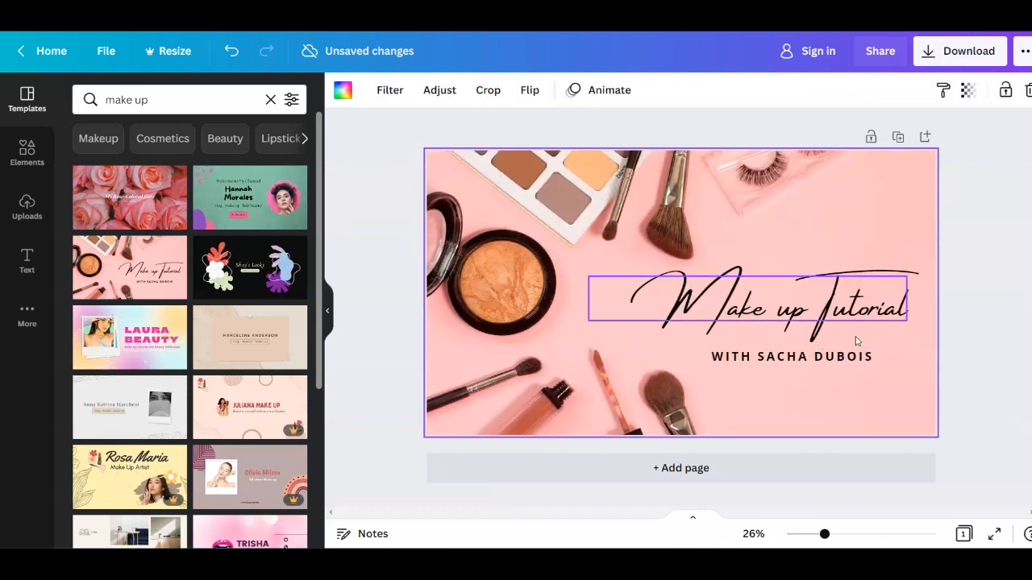
# Replace the presenter's name after WITH in the banner's subtitle with the copied channel owner's name.
pyautogui.click(766, 356)
pyautogui.moveTo(761, 356); pyautogui.dragTo(860, 360)
pyautogui.rightClick(860, 359)
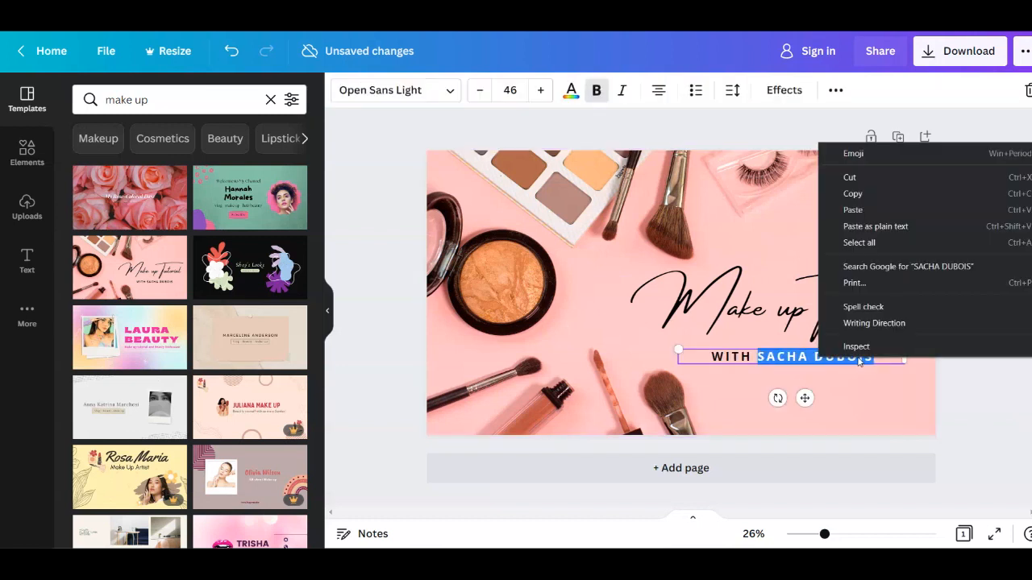
pyautogui.click(853, 210)
pyautogui.click(891, 396)
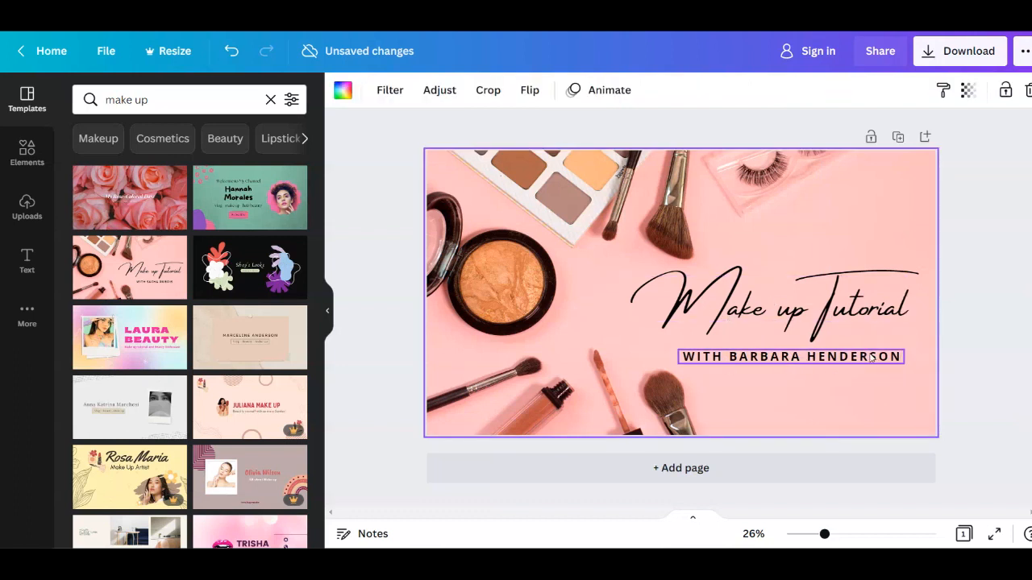
# Add a heading to the banner reading WATCH NEW VIDEOS WEEKLY.
pyautogui.click(36, 226)
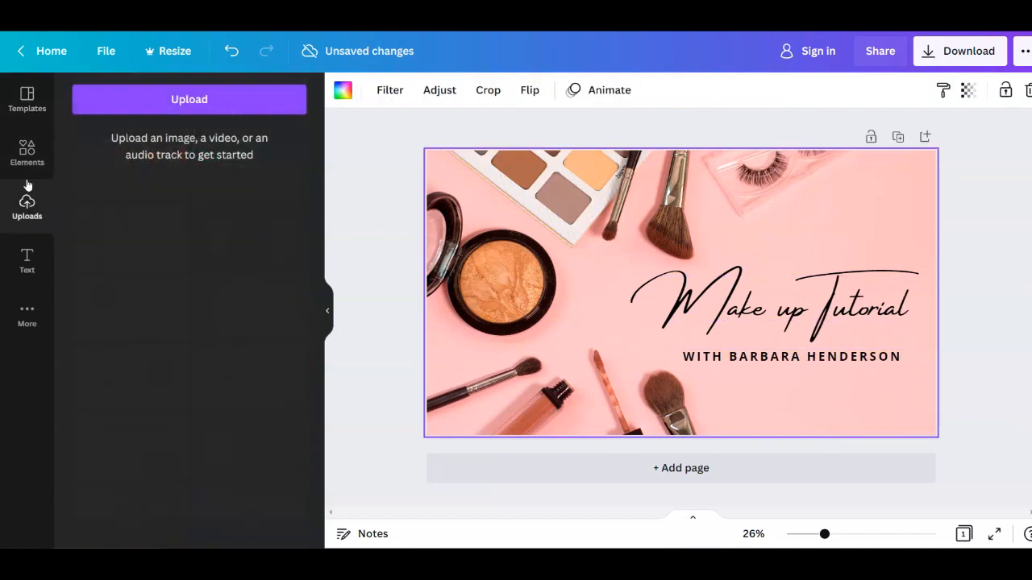
pyautogui.click(32, 258)
pyautogui.click(162, 171)
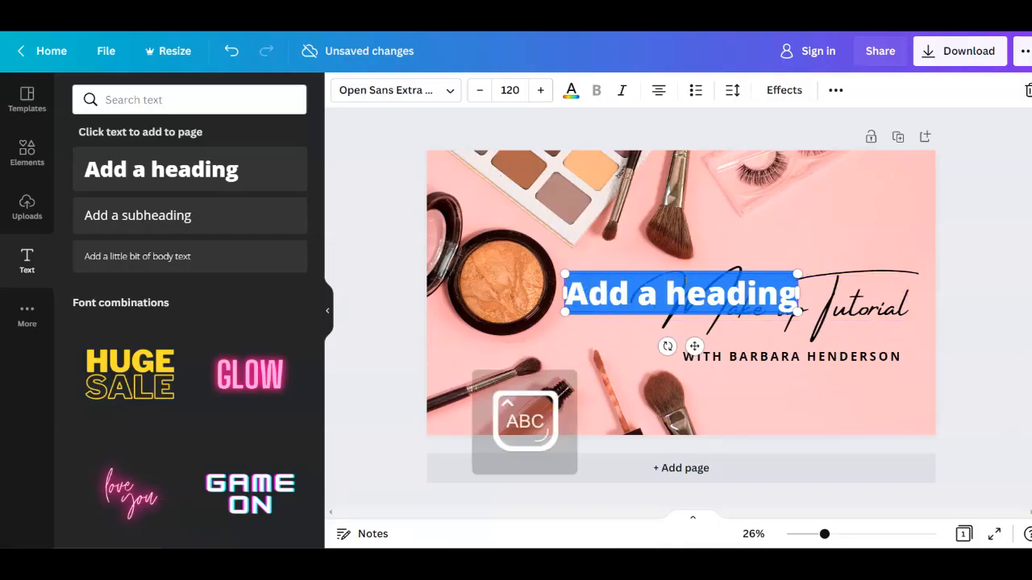
pyautogui.write('WATCH NEW VIDEOS WEEKLY')
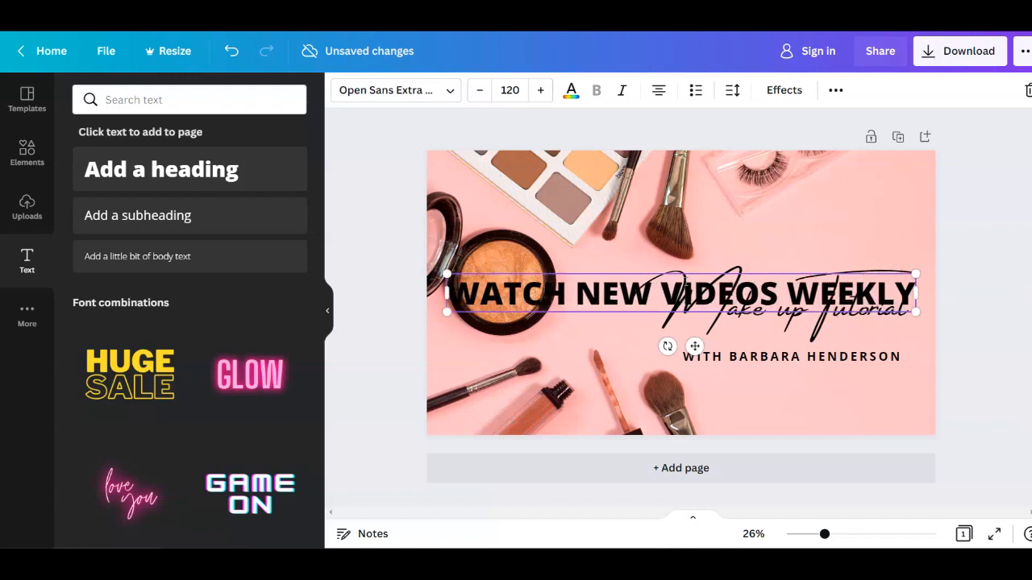
# Shrink the weekly videos heading to size 55.1 and place it below the presenter's name line.
pyautogui.moveTo(446, 274); pyautogui.dragTo(701, 295)
pyautogui.click(790, 263)
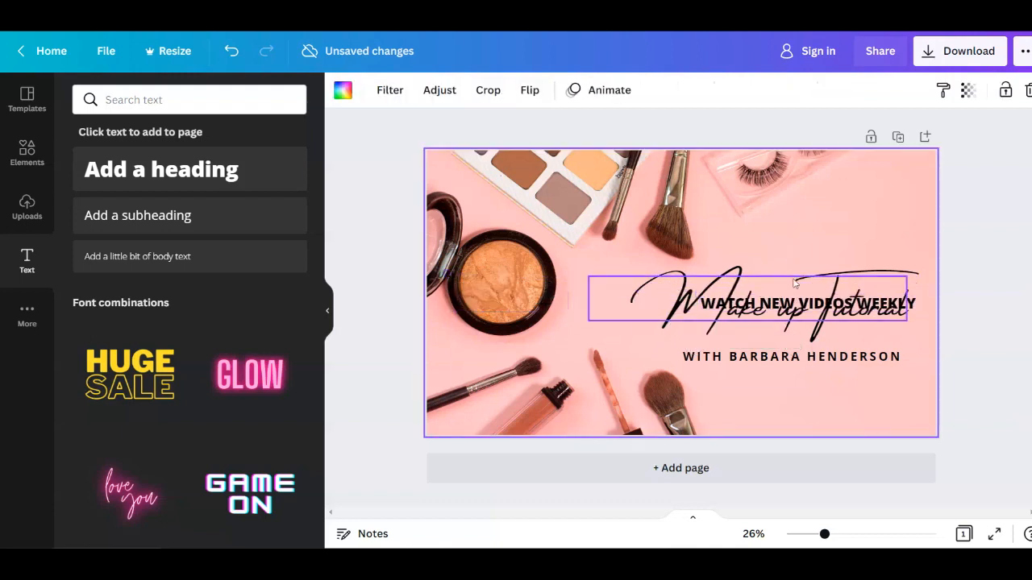
pyautogui.moveTo(803, 304); pyautogui.dragTo(786, 383)
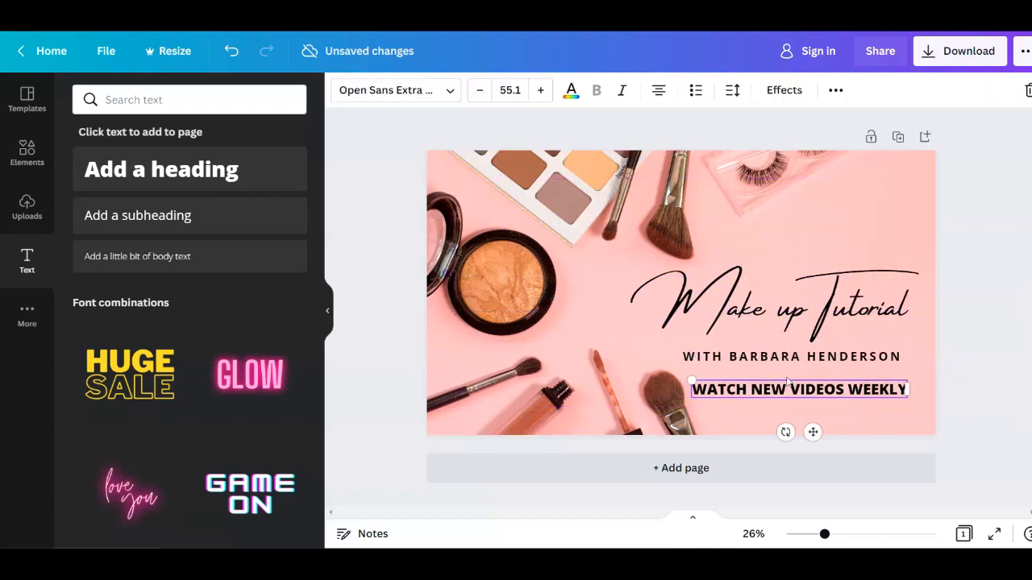
# Format the weekly videos heading as a bullet in Agrandir Tight Medium, size 48.2, and place it directly beneath the presenter's name line.
pyautogui.click(695, 91)
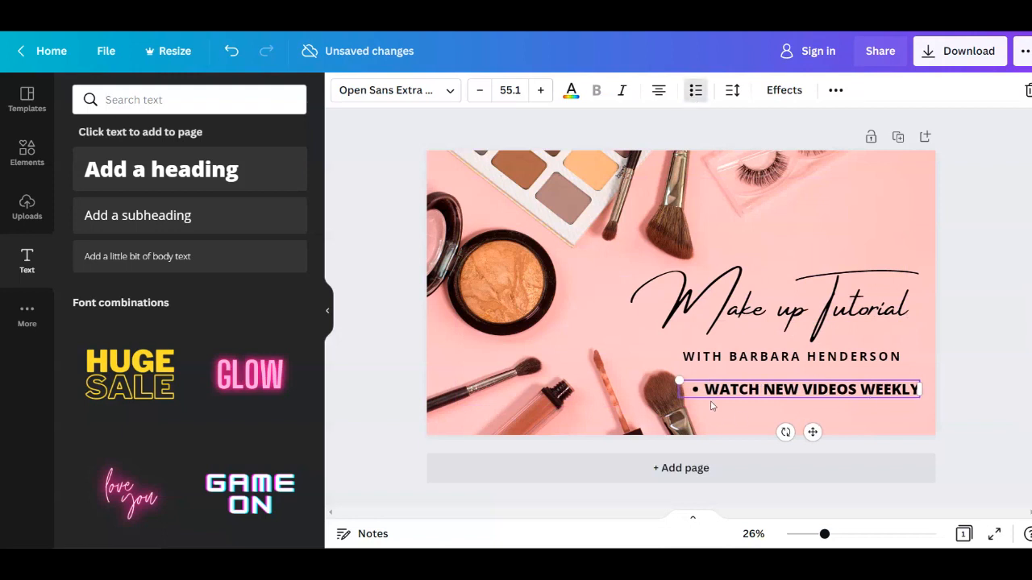
pyautogui.moveTo(679, 379); pyautogui.dragTo(703, 383)
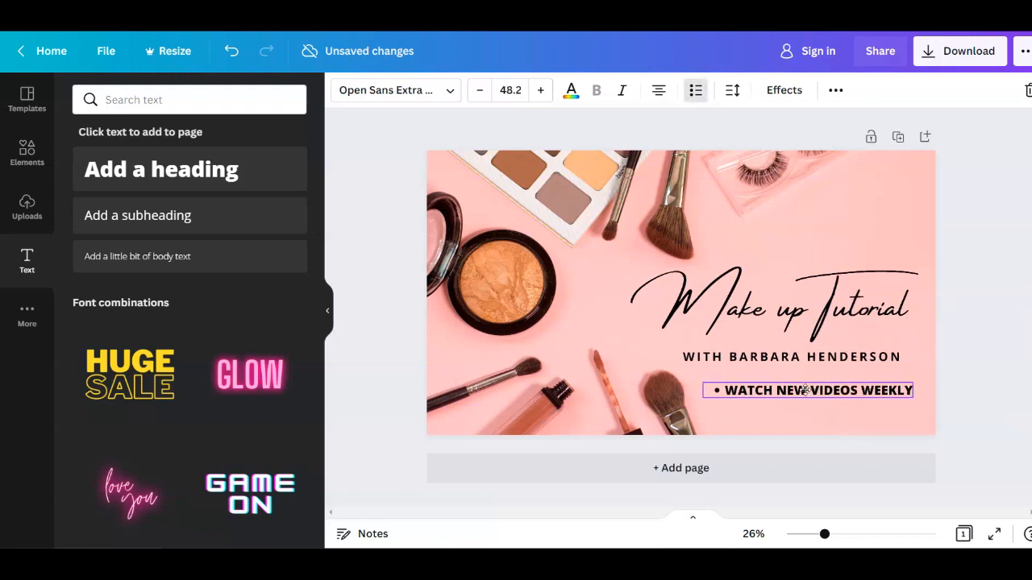
pyautogui.click(364, 99)
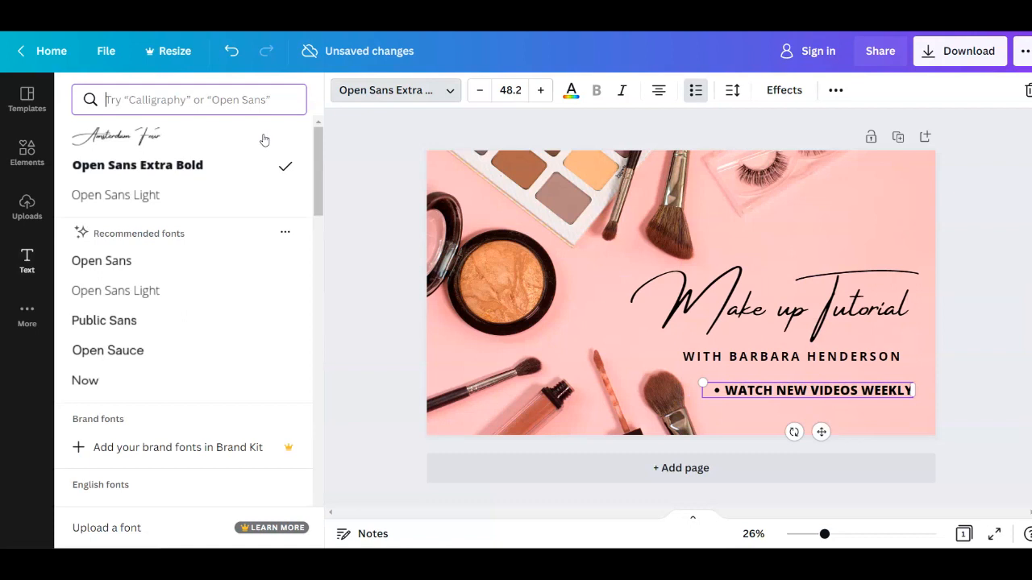
pyautogui.scroll(-6, 168, 346)
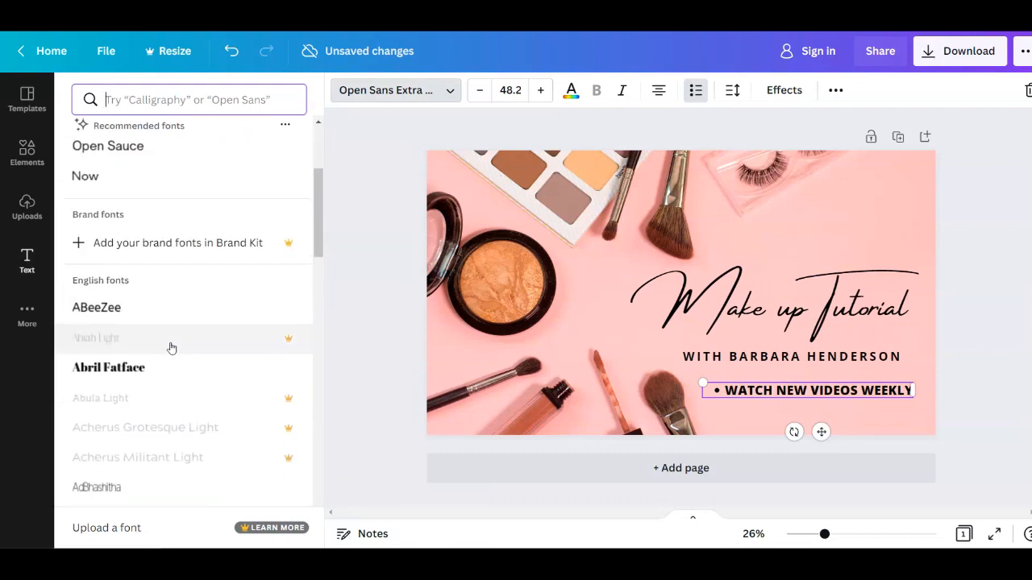
pyautogui.scroll(-5, 171, 347)
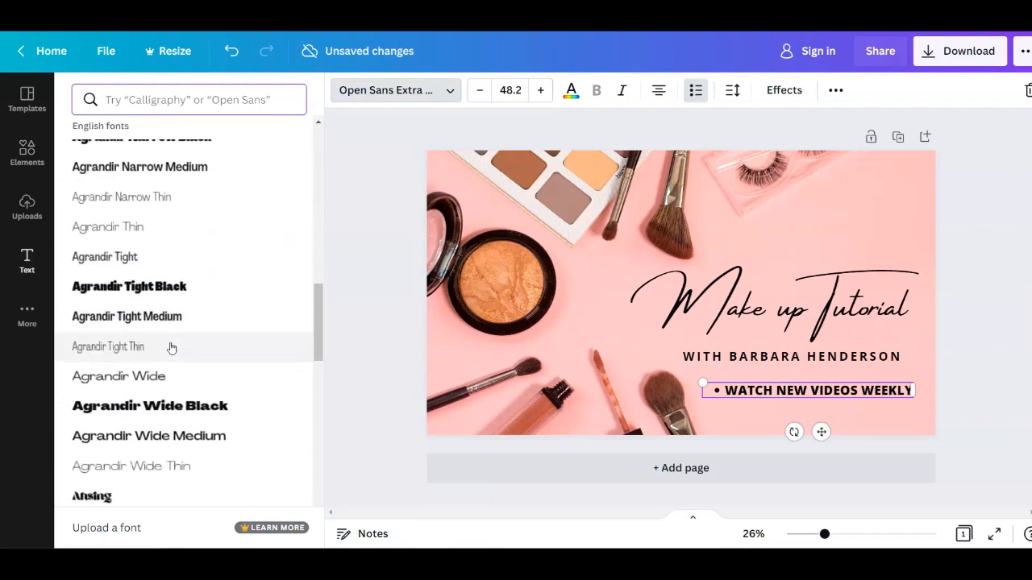
pyautogui.click(177, 317)
pyautogui.moveTo(856, 392)
pyautogui.mouseDown()
pyautogui.moveTo(835, 383)
pyautogui.moveTo(861, 380)
pyautogui.mouseUp()
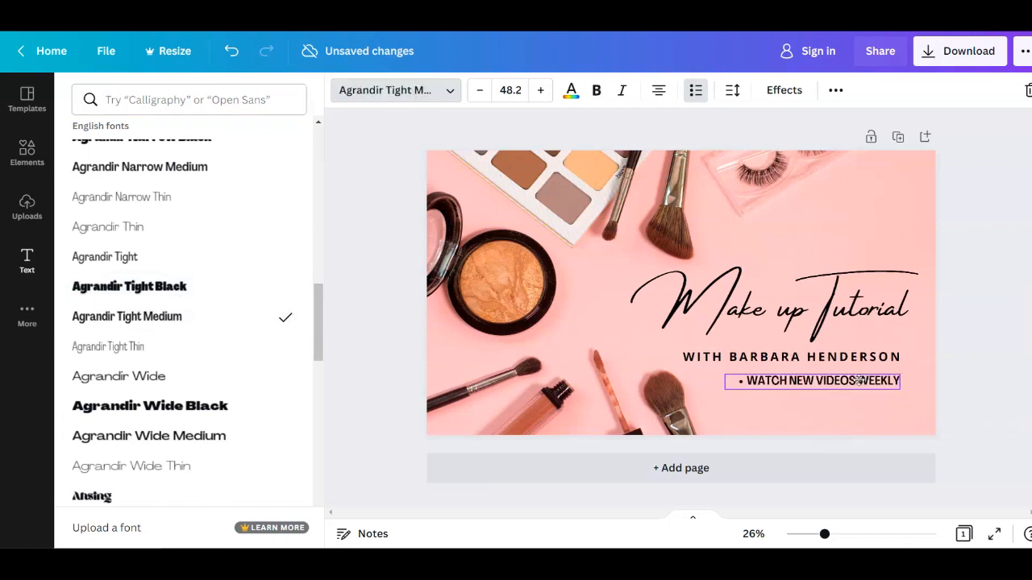
pyautogui.click(974, 341)
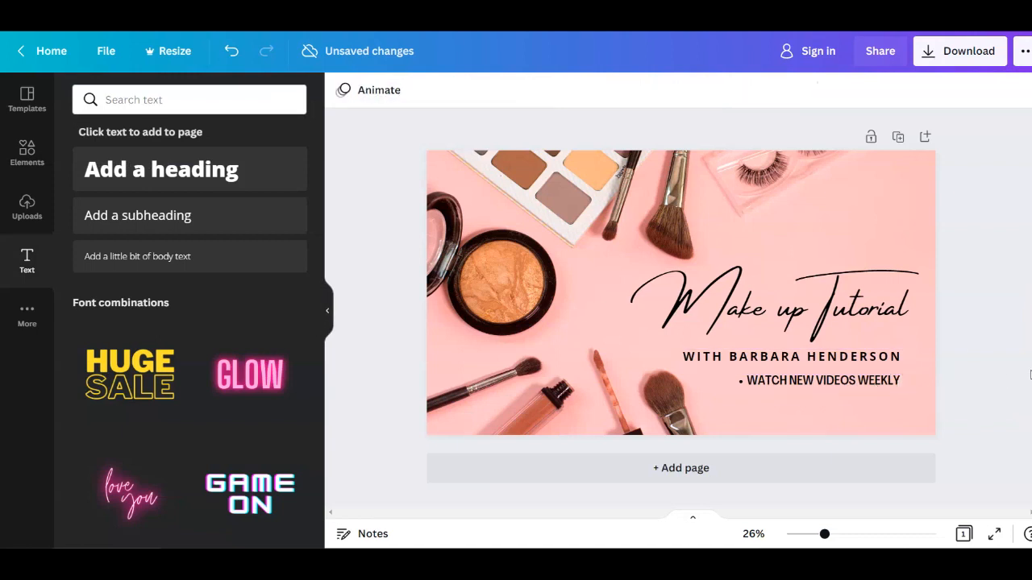
# Try the terracotta photo color as the banner background, and undo that change.
pyautogui.click(813, 222)
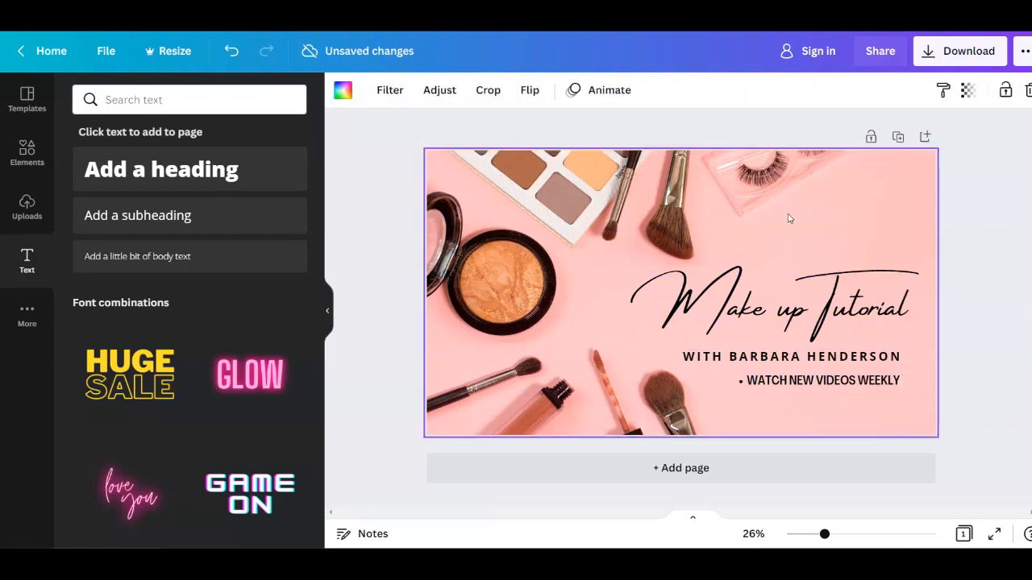
pyautogui.click(343, 90)
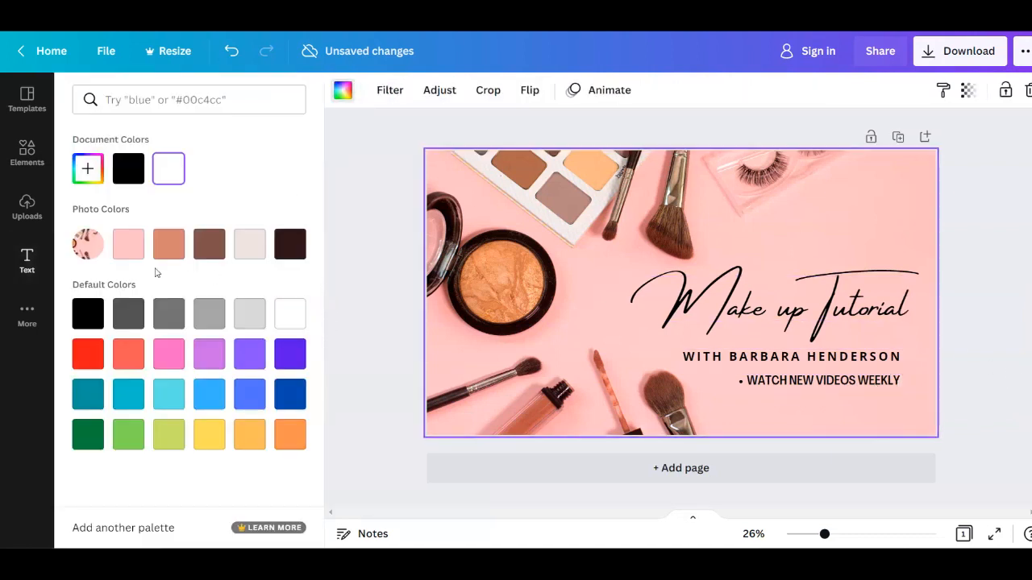
pyautogui.click(169, 244)
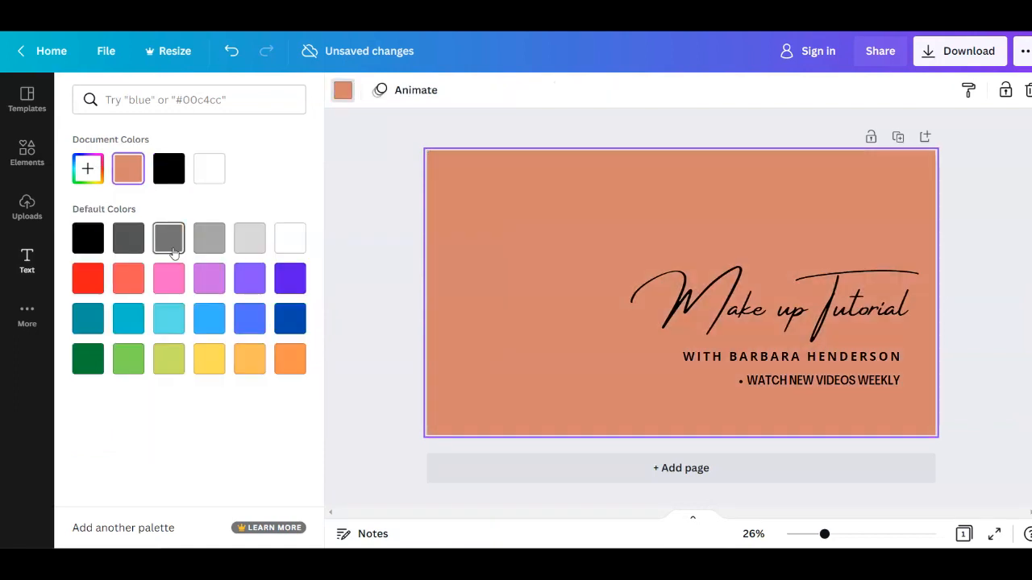
pyautogui.click(232, 56)
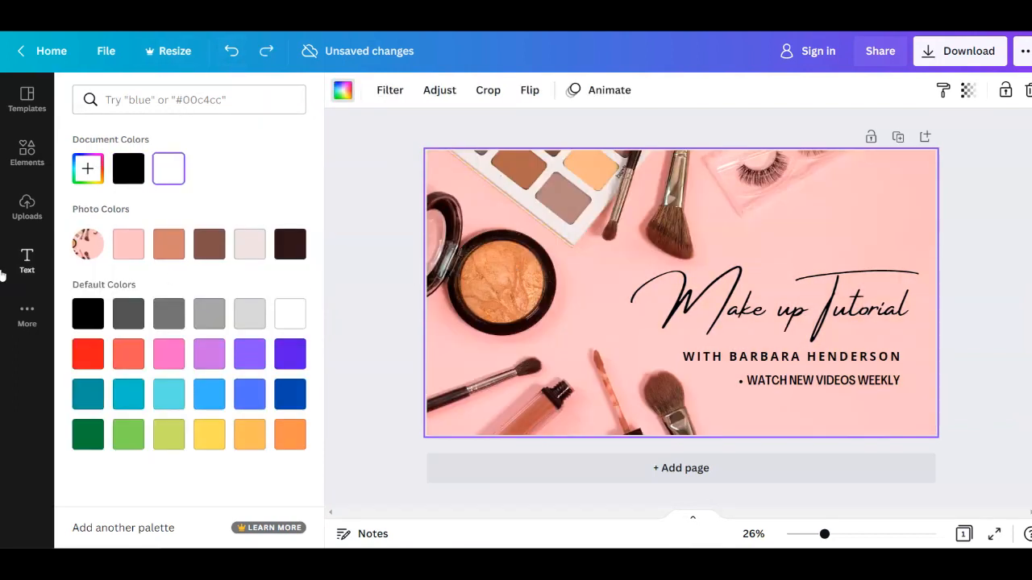
# Try style combinations on the banner: Glacial Indifference with HK Grotesk, Quattrocento with Josefin Sans, the Homemade script with Kollektif, and Tenor Sans with Biryani.
pyautogui.click(44, 306)
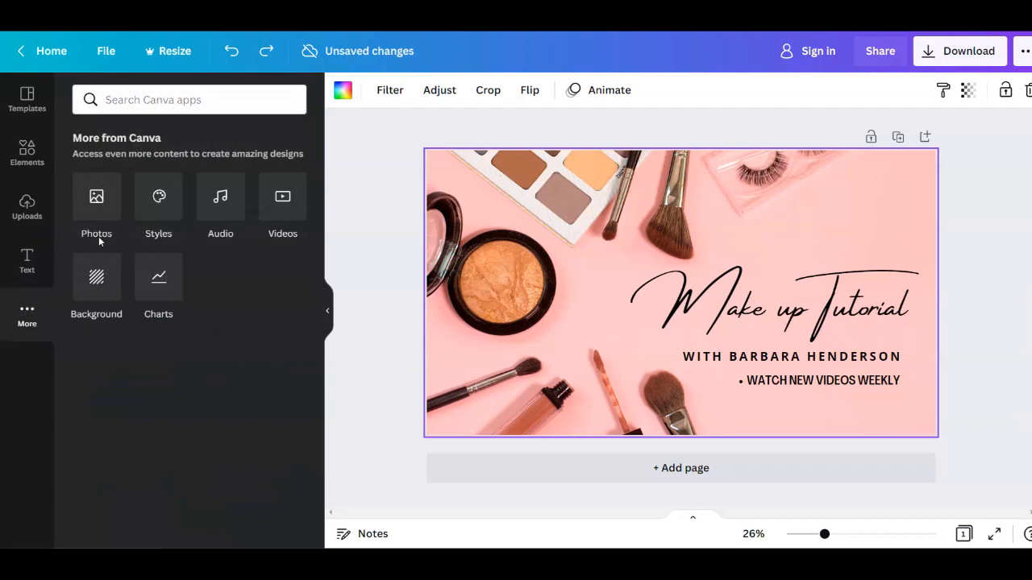
pyautogui.click(154, 216)
pyautogui.scroll(-3, 170, 382)
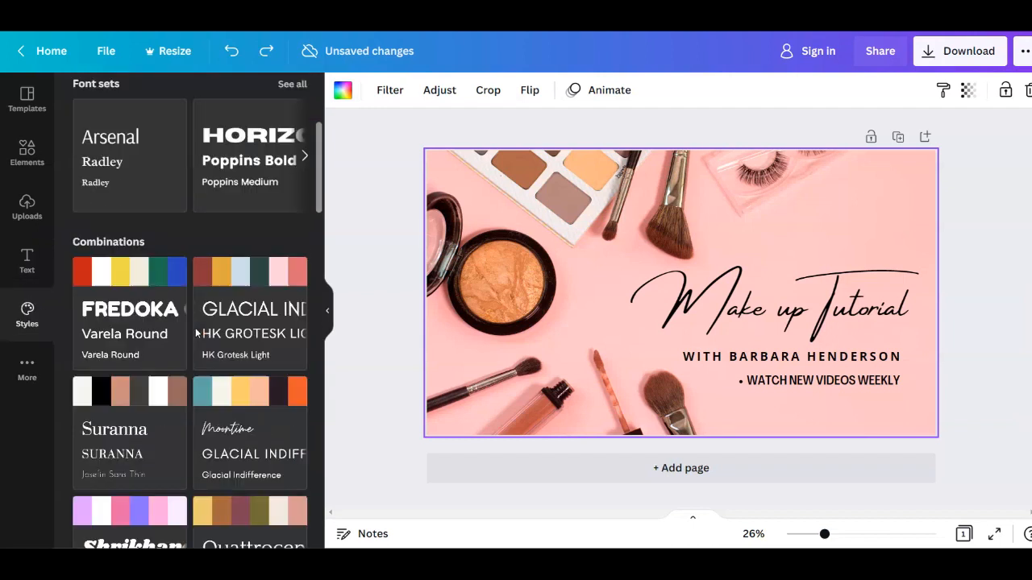
pyautogui.click(244, 295)
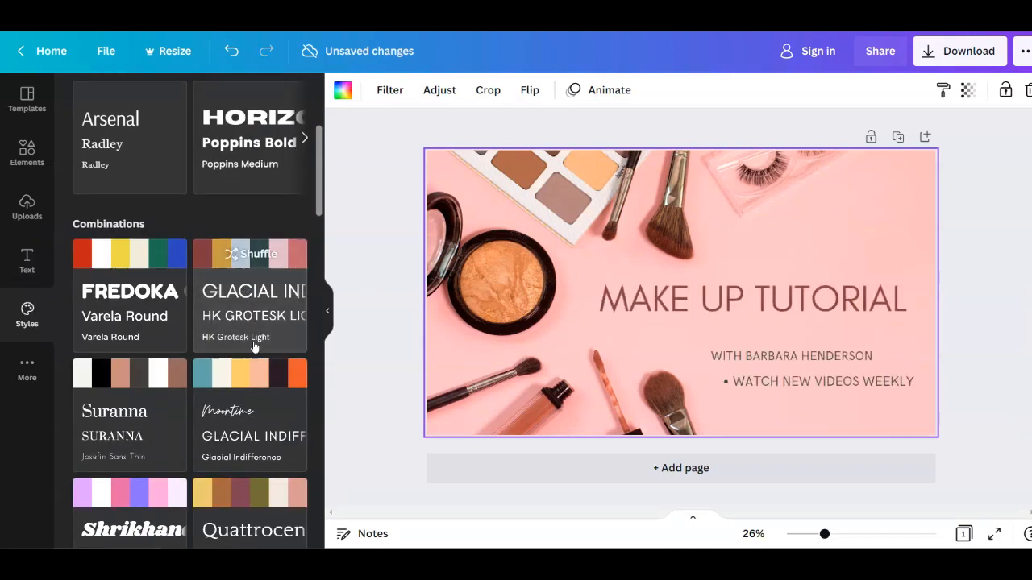
pyautogui.scroll(-3, 252, 330)
pyautogui.click(253, 345)
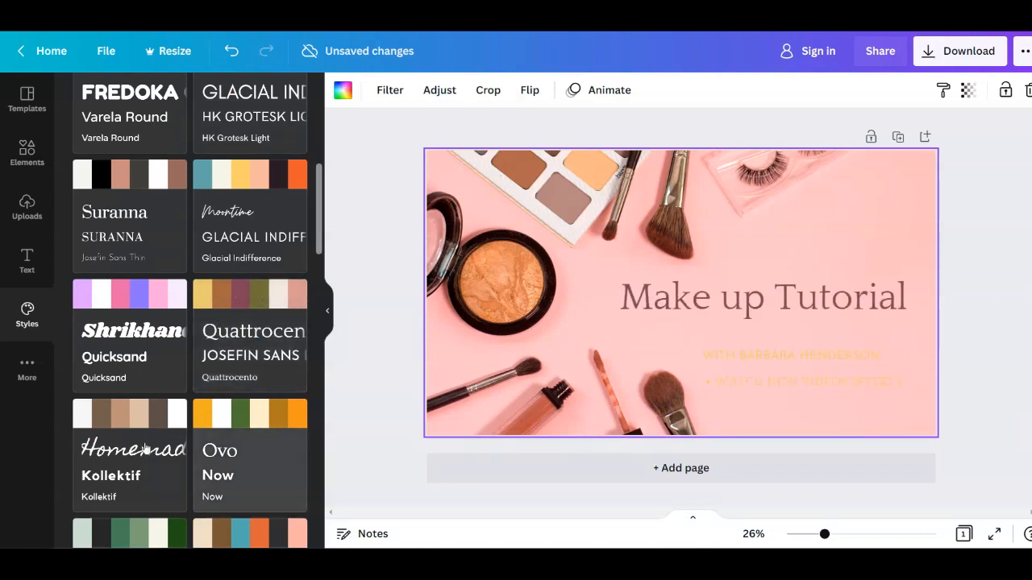
pyautogui.scroll(-1, 129, 363)
pyautogui.click(116, 363)
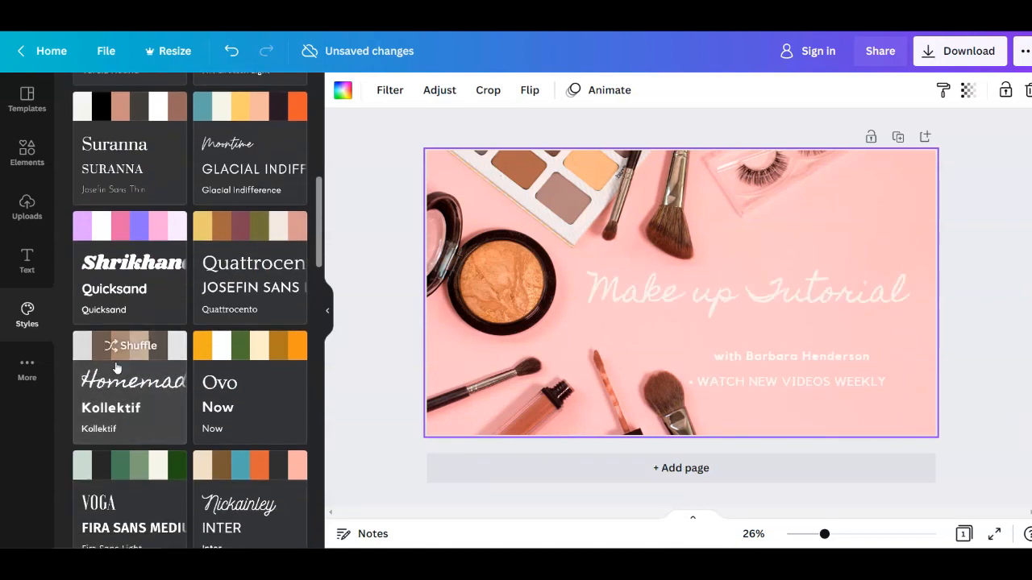
pyautogui.scroll(-4, 117, 369)
pyautogui.click(129, 385)
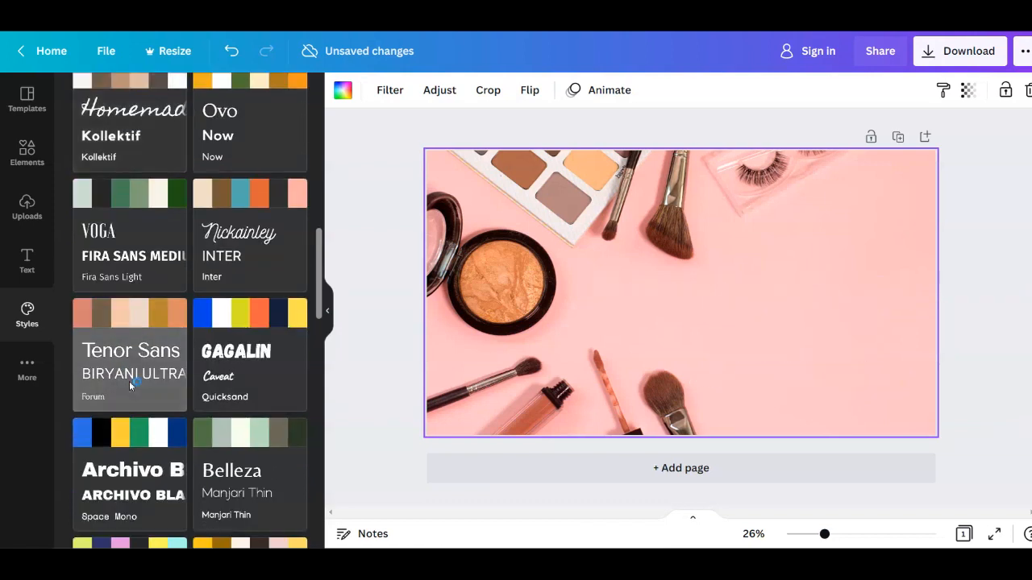
# Undo the style combinations tried on the banner.
pyautogui.click(232, 52)
pyautogui.click(233, 51)
pyautogui.click(232, 52)
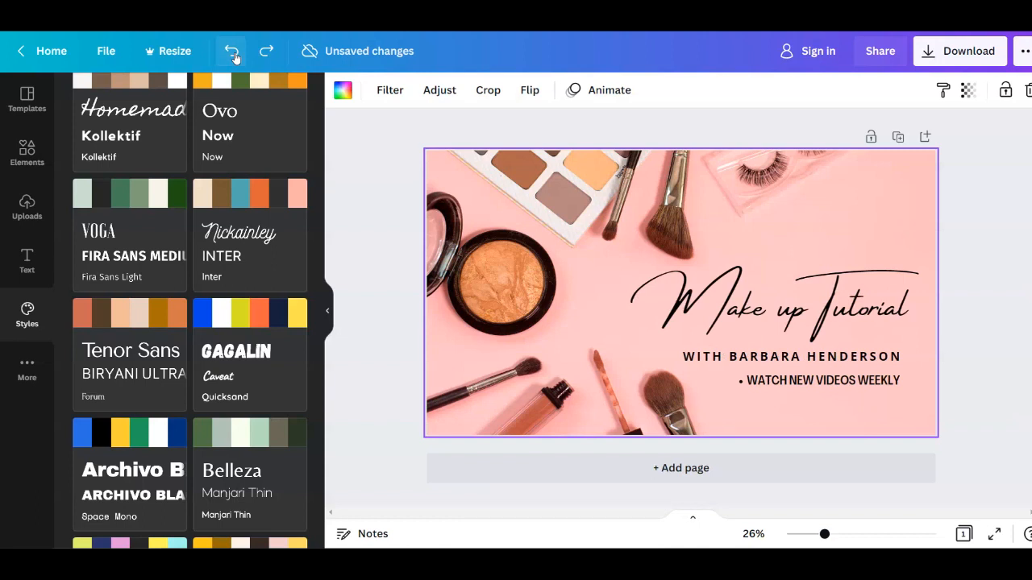
# Search the design elements for MAKE UP and limit the results to photos.
pyautogui.click(17, 101)
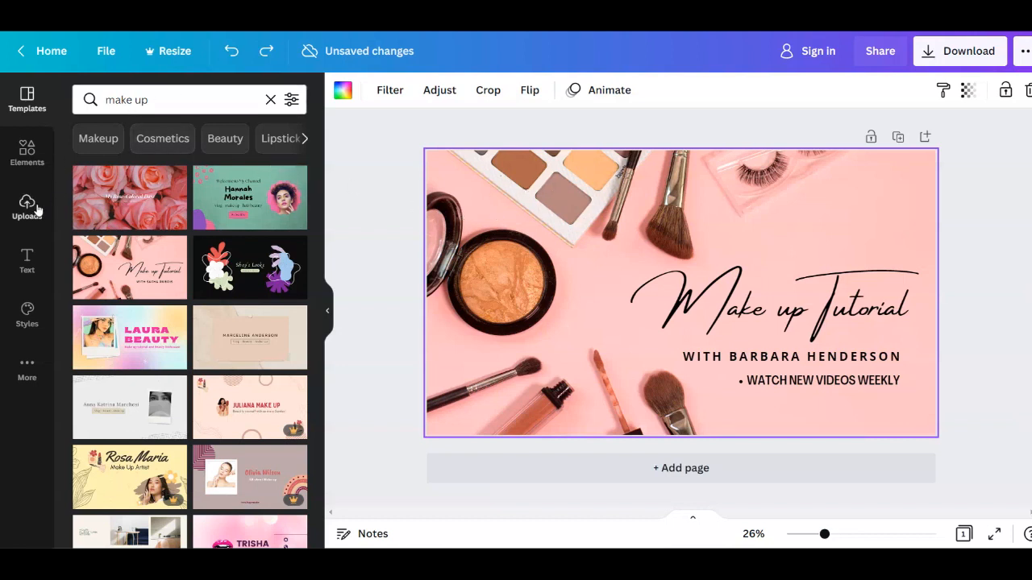
pyautogui.click(26, 151)
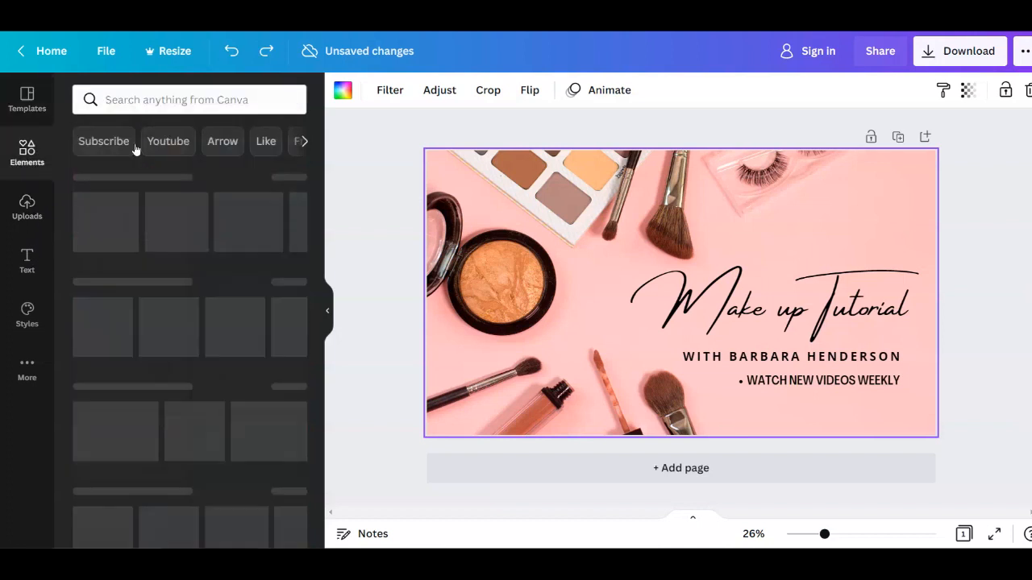
pyautogui.click(138, 98)
pyautogui.write('MA')
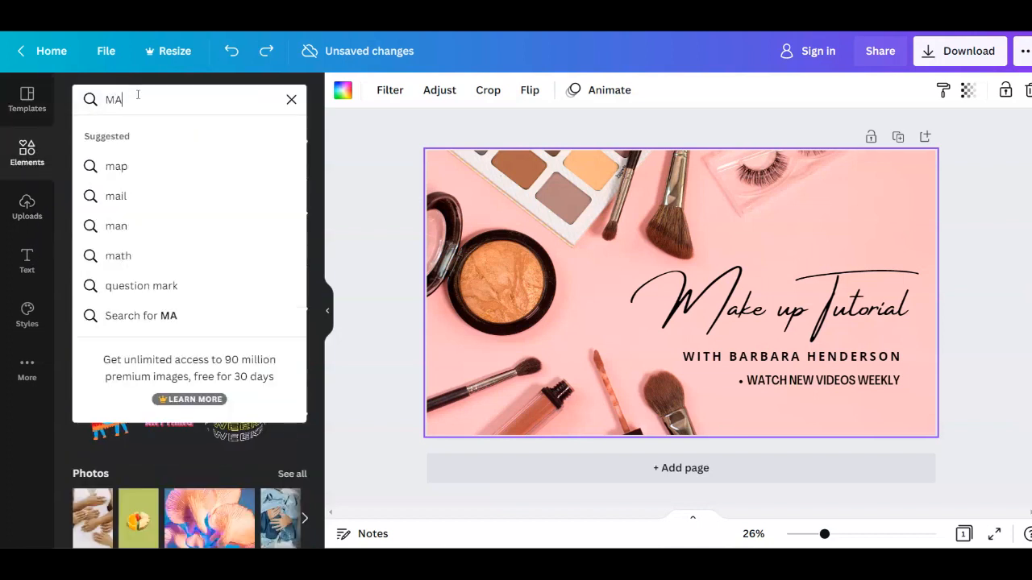
pyautogui.write('KE UP')
pyautogui.press('Return')
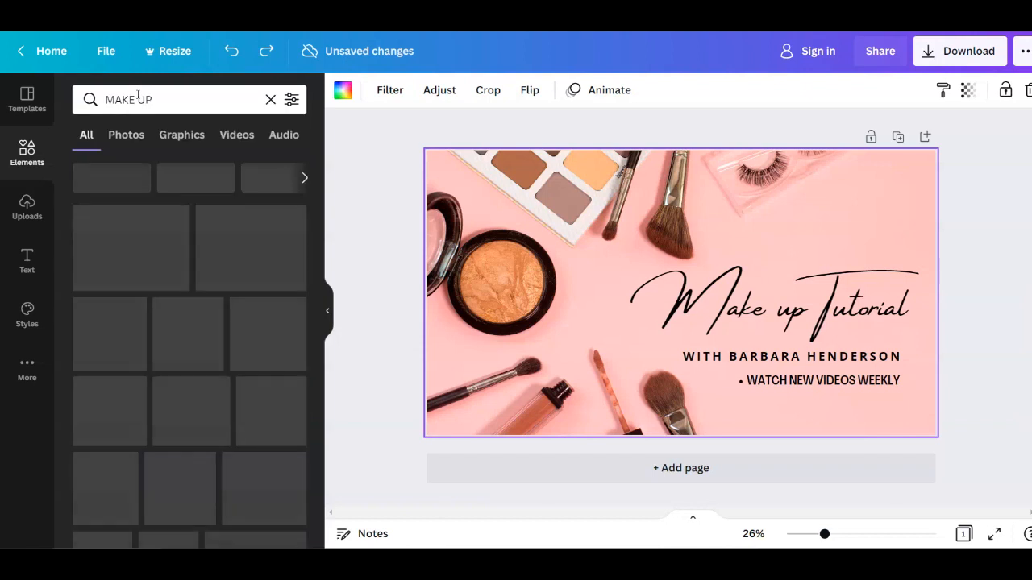
pyautogui.click(126, 135)
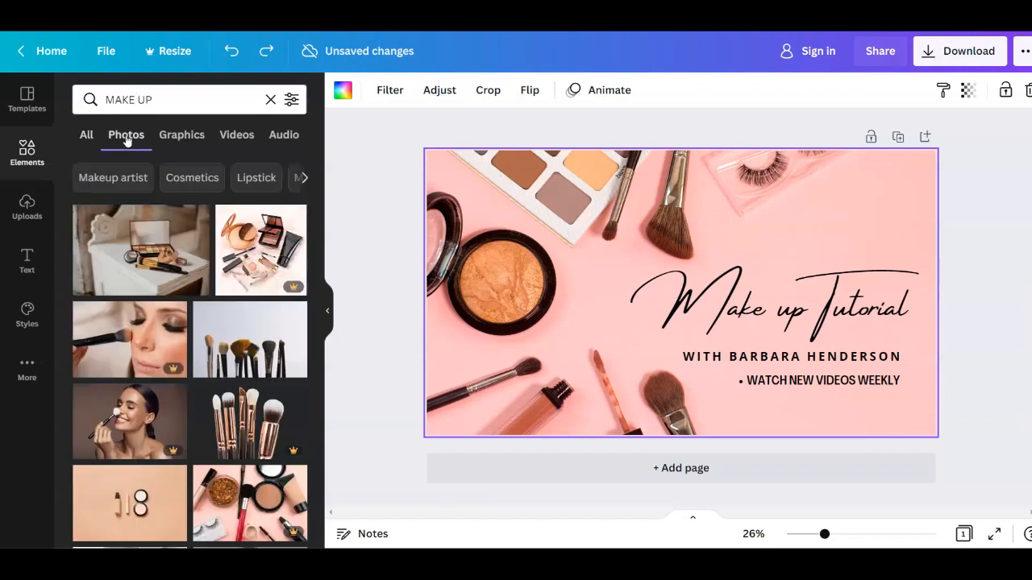
# Examine the make-up photo results for images suitable for the channel banner.
pyautogui.moveTo(242, 331)
pyautogui.mouseDown()
pyautogui.moveTo(307, 314)
pyautogui.moveTo(500, 170)
pyautogui.moveTo(568, 171)
pyautogui.moveTo(474, 265)
pyautogui.moveTo(288, 340)
pyautogui.mouseUp()
pyautogui.scroll(-3, 283, 340)
pyautogui.moveTo(129, 298); pyautogui.dragTo(242, 331)
pyautogui.scroll(-5, 177, 325)
pyautogui.scroll(-5, 176, 325)
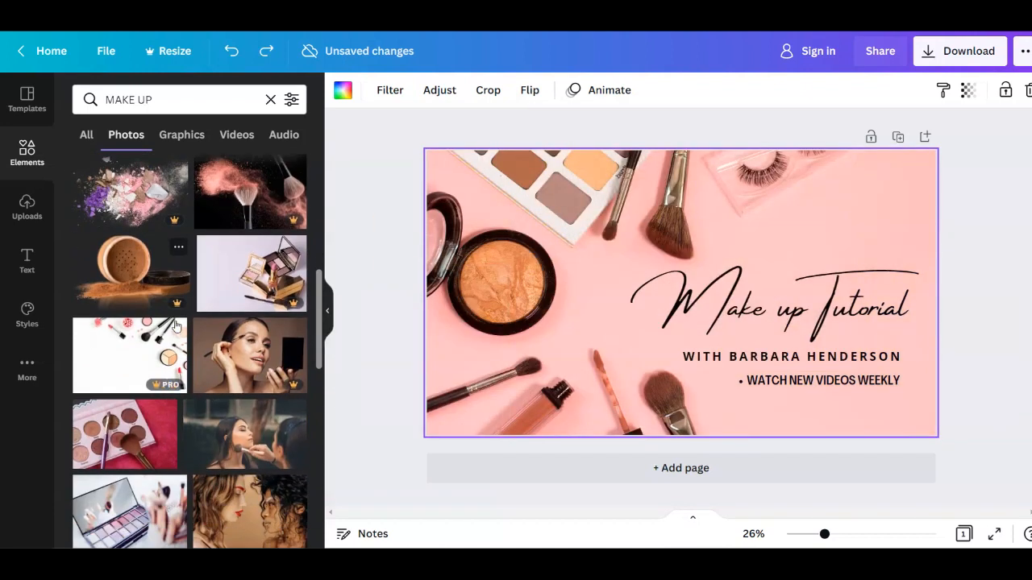
pyautogui.scroll(-5, 180, 342)
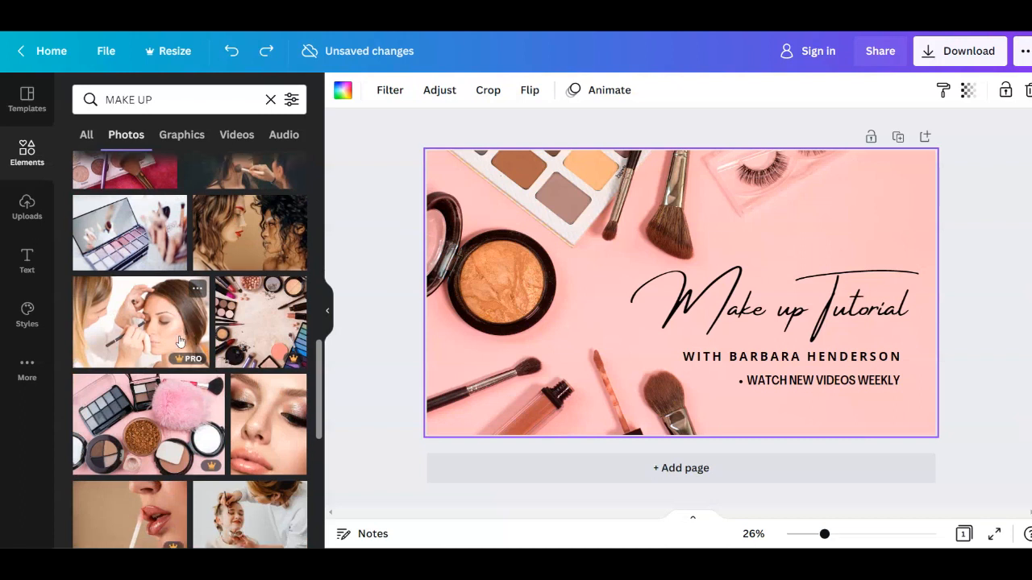
pyautogui.scroll(-3, 180, 342)
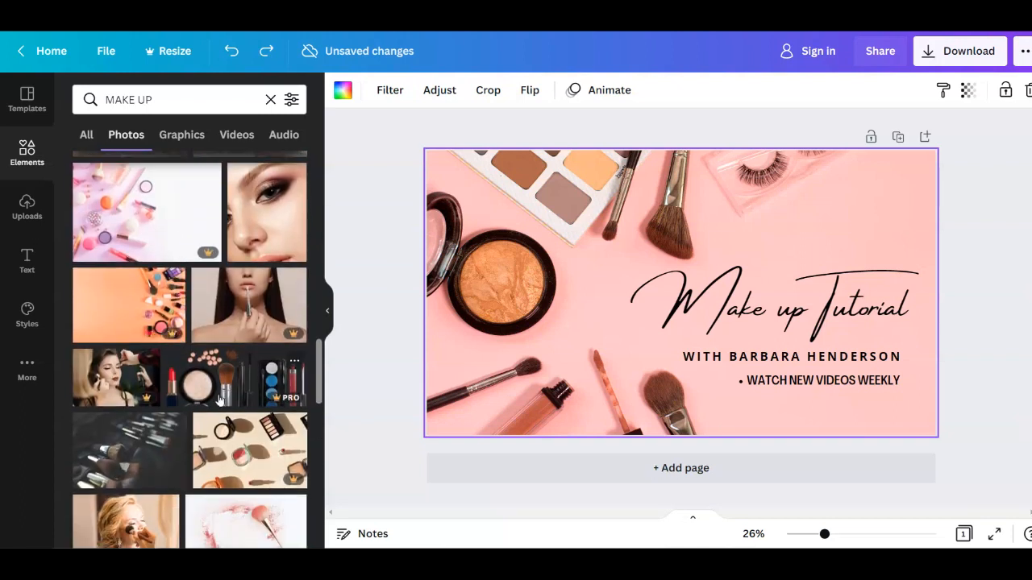
pyautogui.scroll(-1, 243, 393)
pyautogui.scroll(-8, 240, 390)
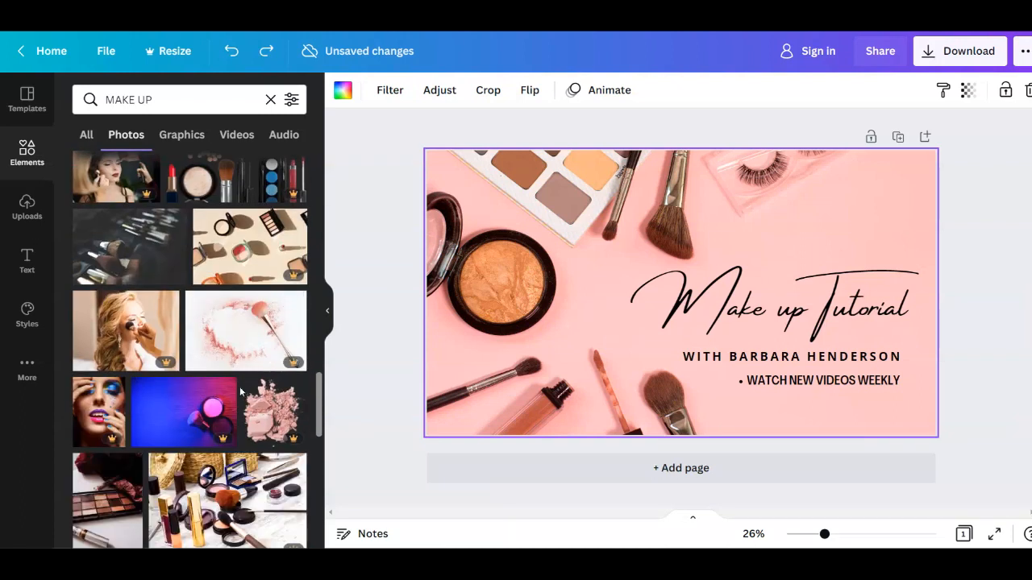
# Look through the make-up photo results and the available search filters, and close the filters without applying any.
pyautogui.scroll(-3, 238, 391)
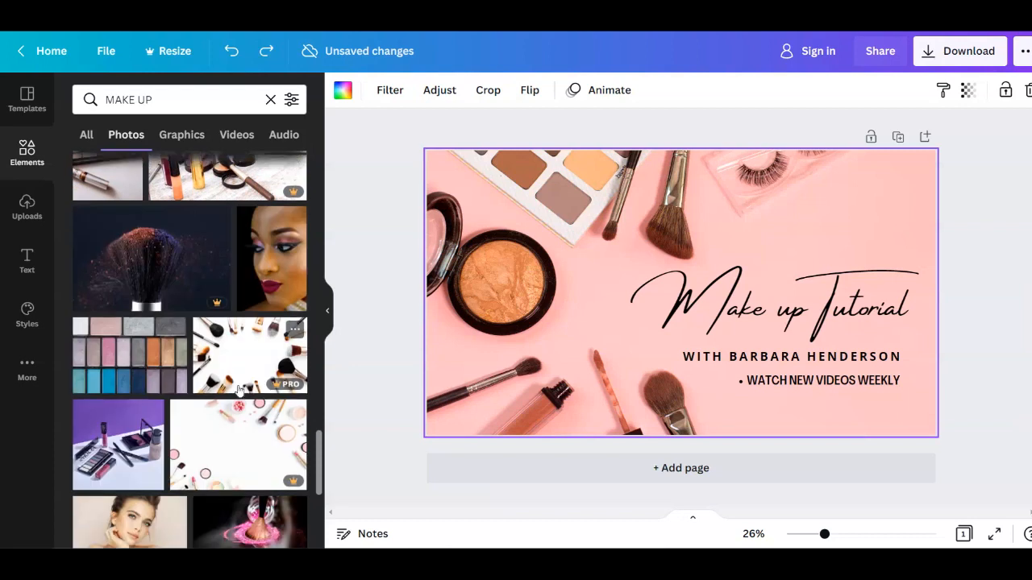
pyautogui.scroll(-2, 238, 391)
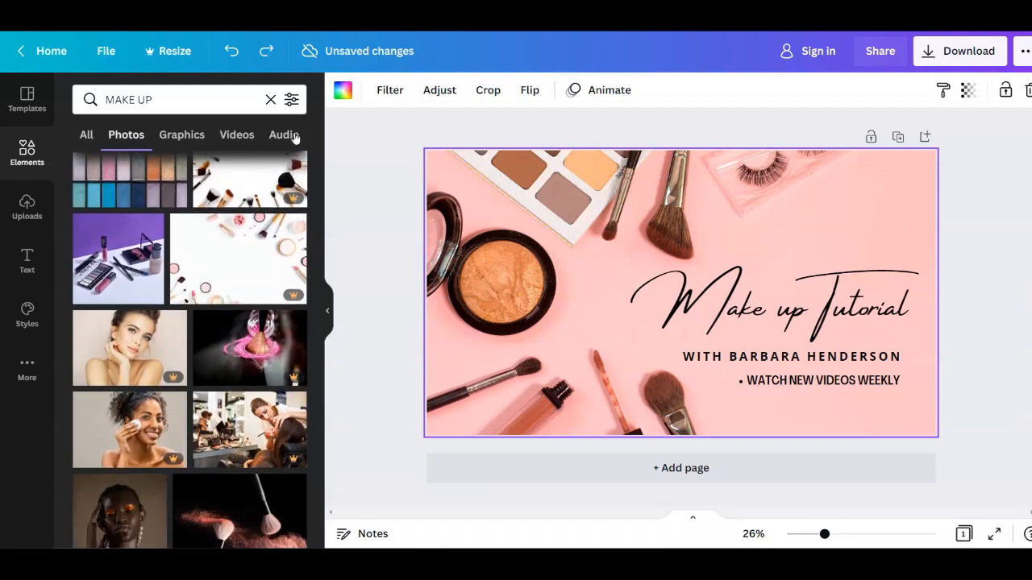
pyautogui.click(291, 99)
pyautogui.scroll(-3, 247, 256)
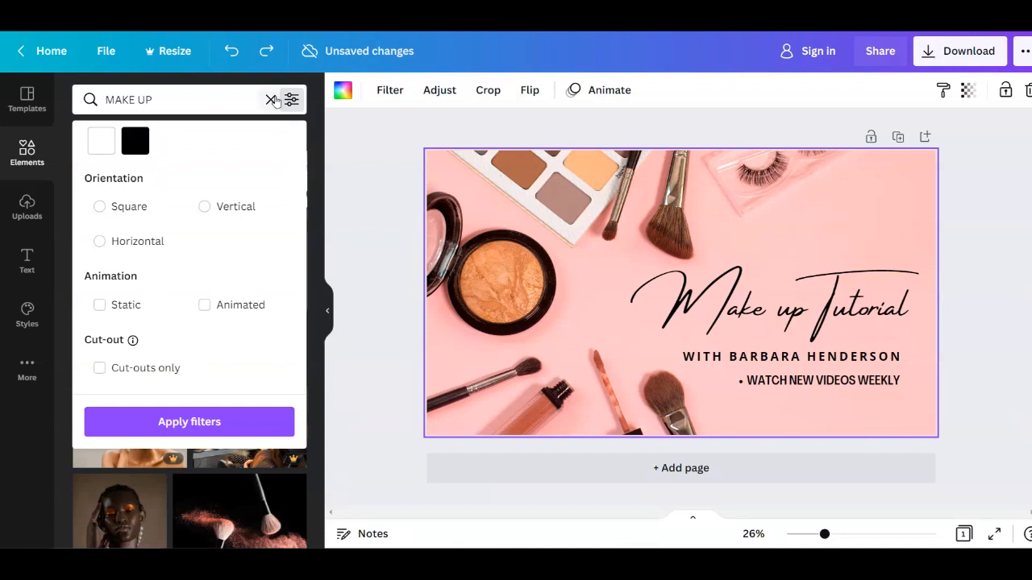
pyautogui.scroll(2, 161, 294)
pyautogui.scroll(-2, 146, 355)
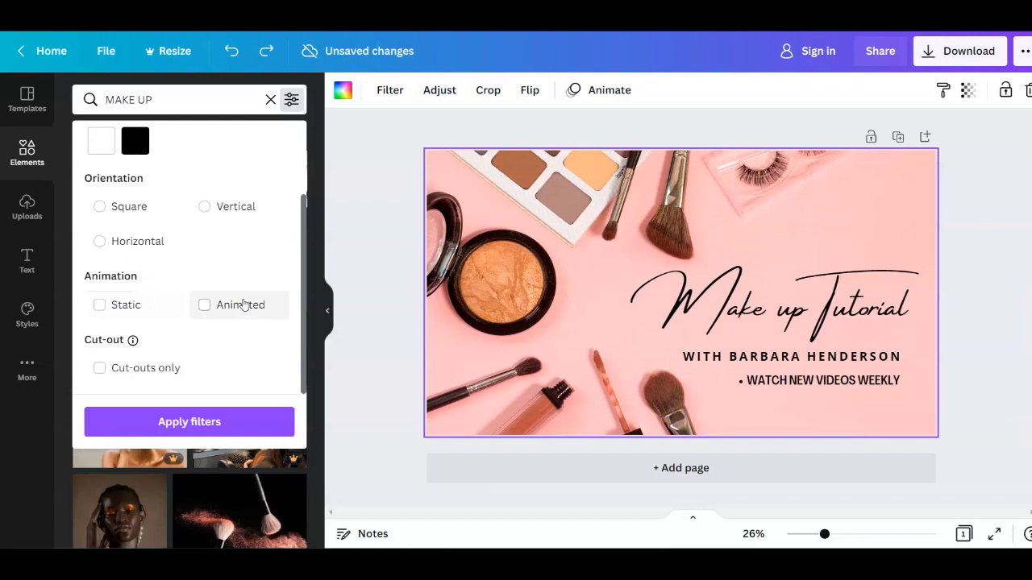
pyautogui.click(357, 204)
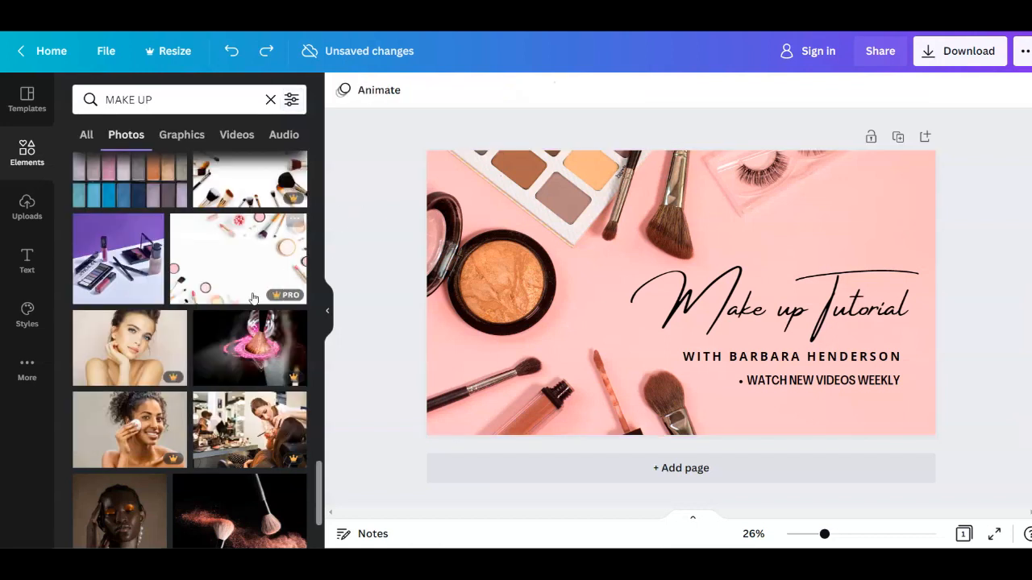
# Replace the design's background with the pink photo showing a row of make-up brushes, a powder puff and a palette.
pyautogui.scroll(-10, 253, 298)
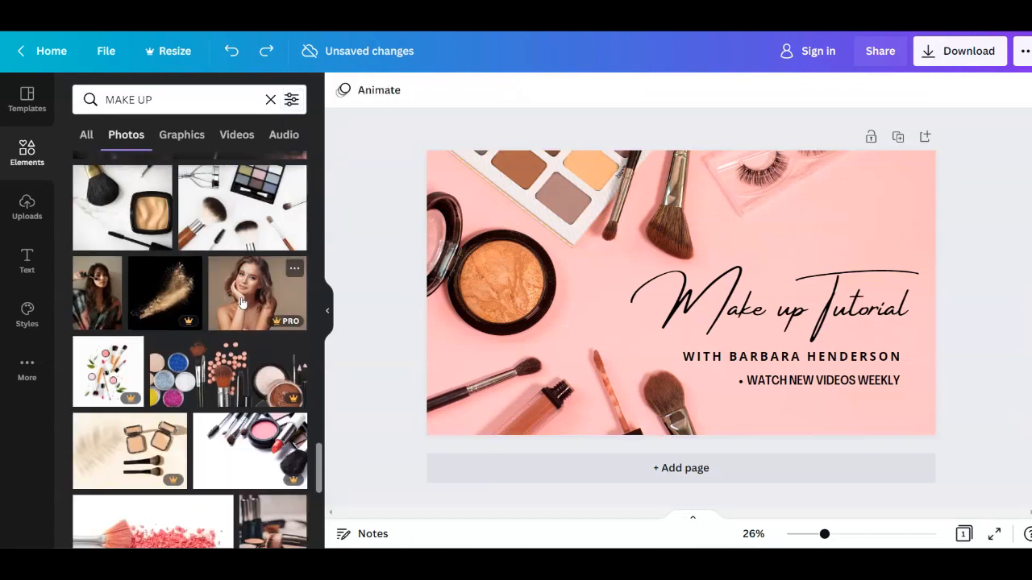
pyautogui.scroll(-8, 242, 301)
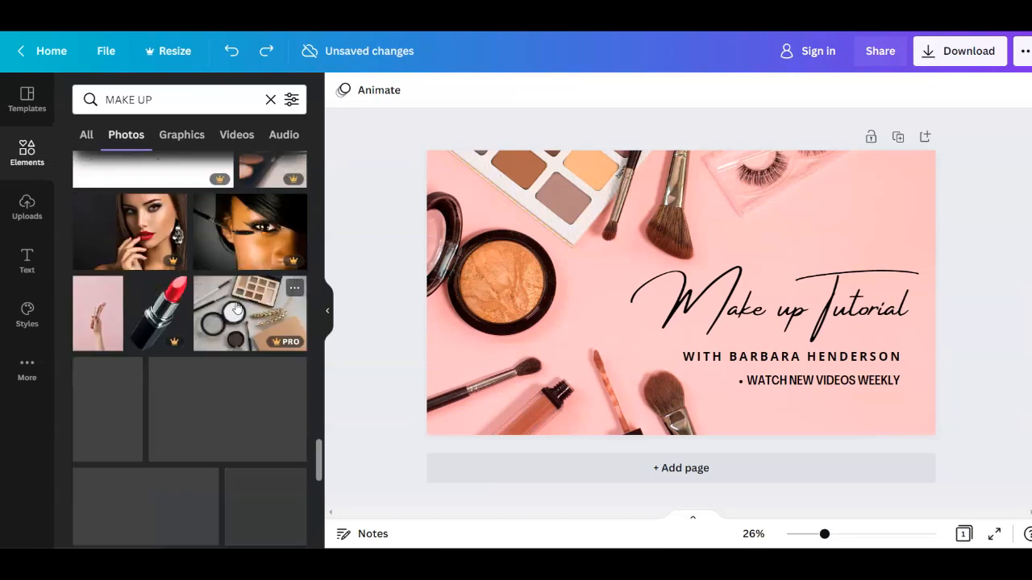
pyautogui.scroll(-6, 237, 307)
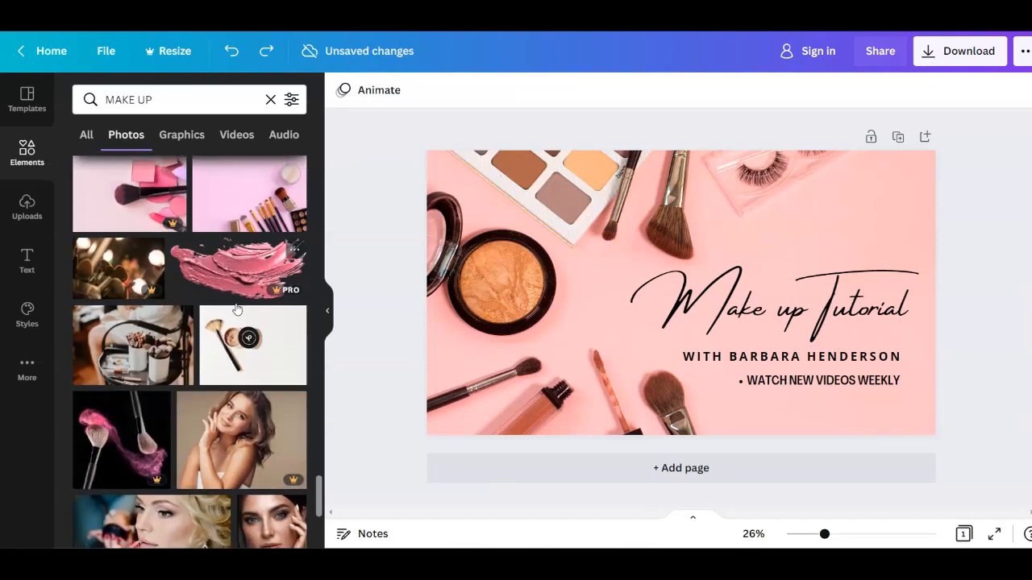
pyautogui.moveTo(249, 193)
pyautogui.mouseDown()
pyautogui.moveTo(266, 202)
pyautogui.moveTo(556, 174)
pyautogui.mouseUp()
# Move the "Make up Tutorial" title, the presenter line and the "WATCH NEW VIDEOS WEEKLY" line to the empty left part of the design.
pyautogui.moveTo(762, 298); pyautogui.dragTo(564, 200)
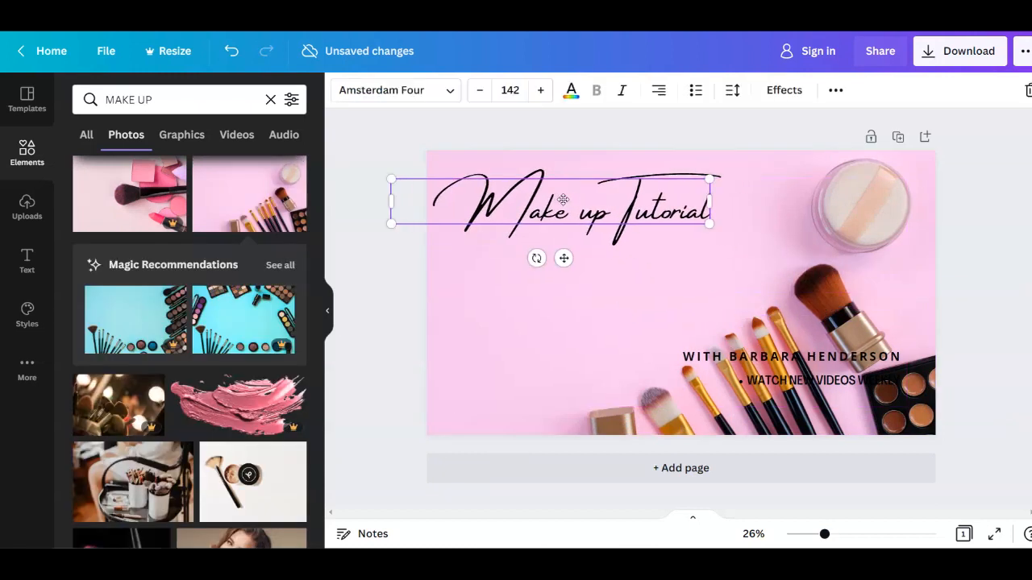
pyautogui.moveTo(791, 356); pyautogui.dragTo(567, 254)
pyautogui.moveTo(804, 381); pyautogui.dragTo(523, 309)
# Lower the presenter line and the title so the three text lines sit closely stacked above "WATCH NEW VIDEOS WEEKLY".
pyautogui.click(515, 256)
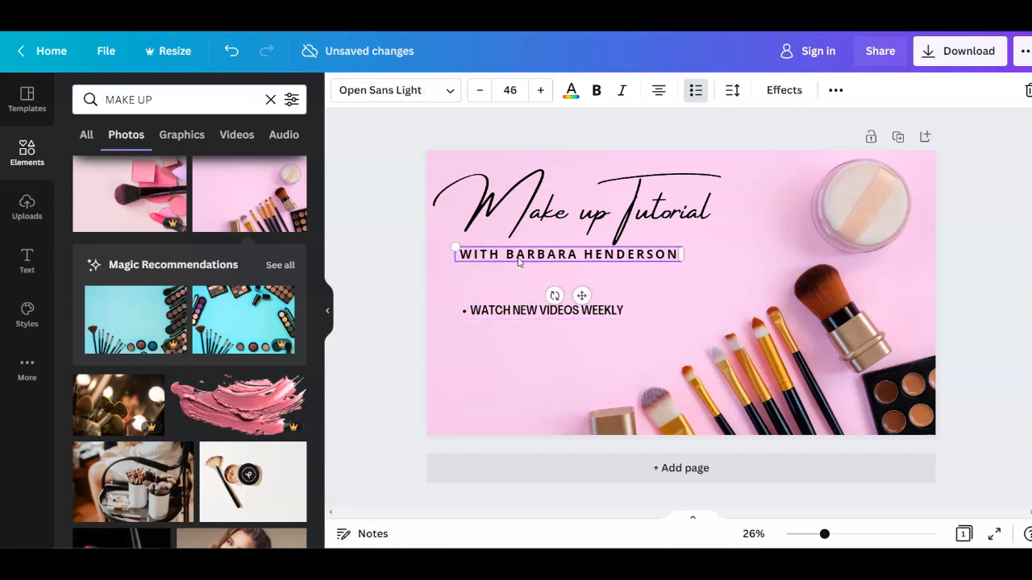
pyautogui.moveTo(515, 258); pyautogui.dragTo(514, 272)
pyautogui.moveTo(526, 215); pyautogui.dragTo(526, 225)
pyautogui.click(422, 285)
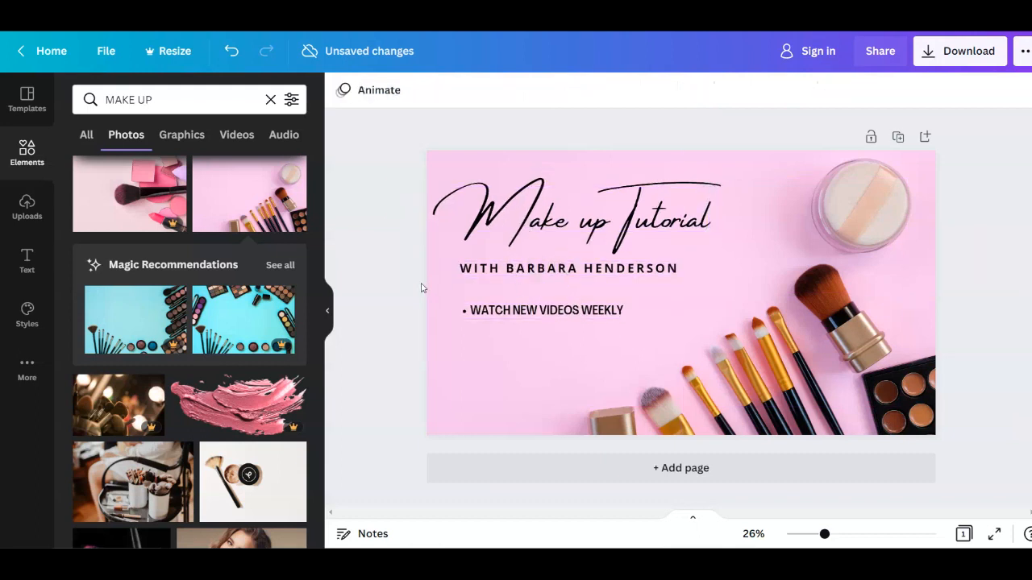
pyautogui.moveTo(542, 215); pyautogui.dragTo(541, 225)
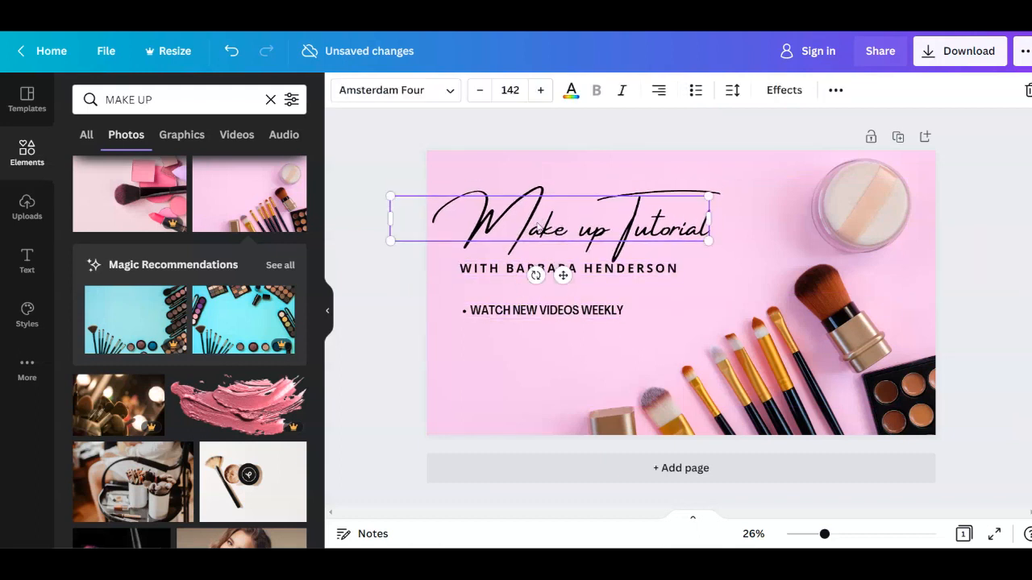
pyautogui.moveTo(501, 271); pyautogui.dragTo(500, 286)
pyautogui.moveTo(511, 232); pyautogui.dragTo(512, 247)
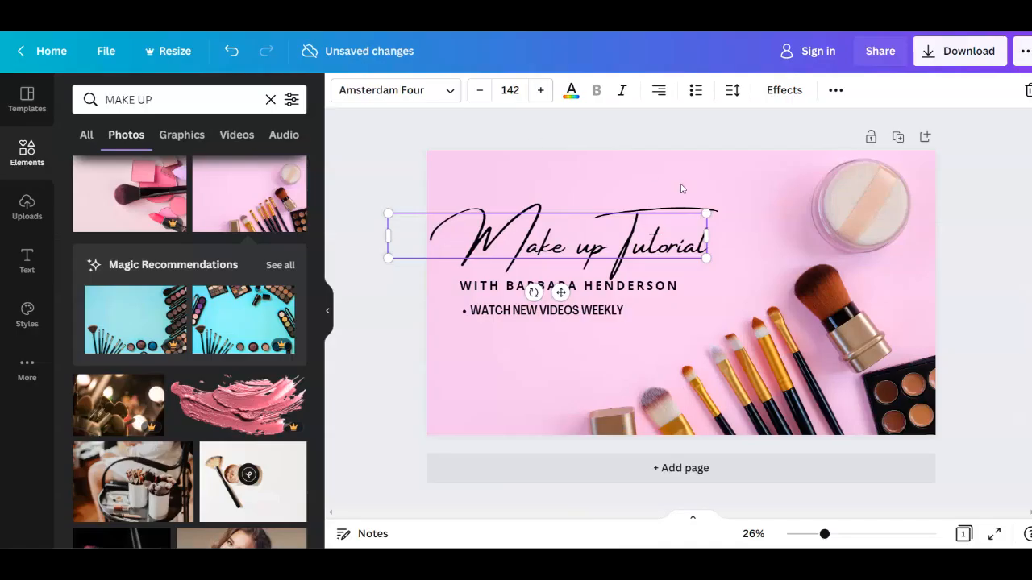
pyautogui.click(681, 188)
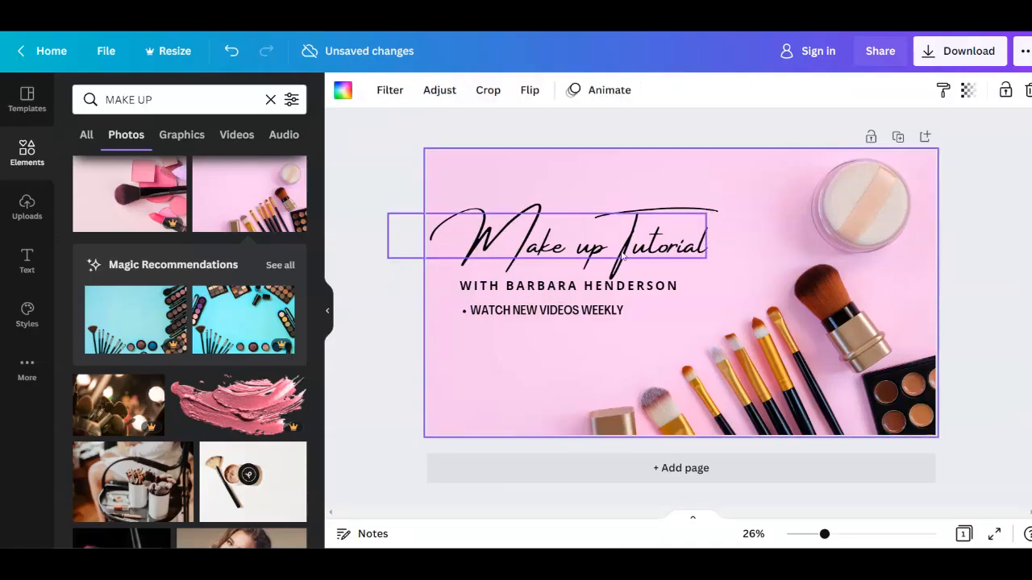
# Download the thumbnail as a PNG, dismiss the sign-up offer, and view the downloaded image.
pyautogui.click(959, 51)
pyautogui.click(887, 309)
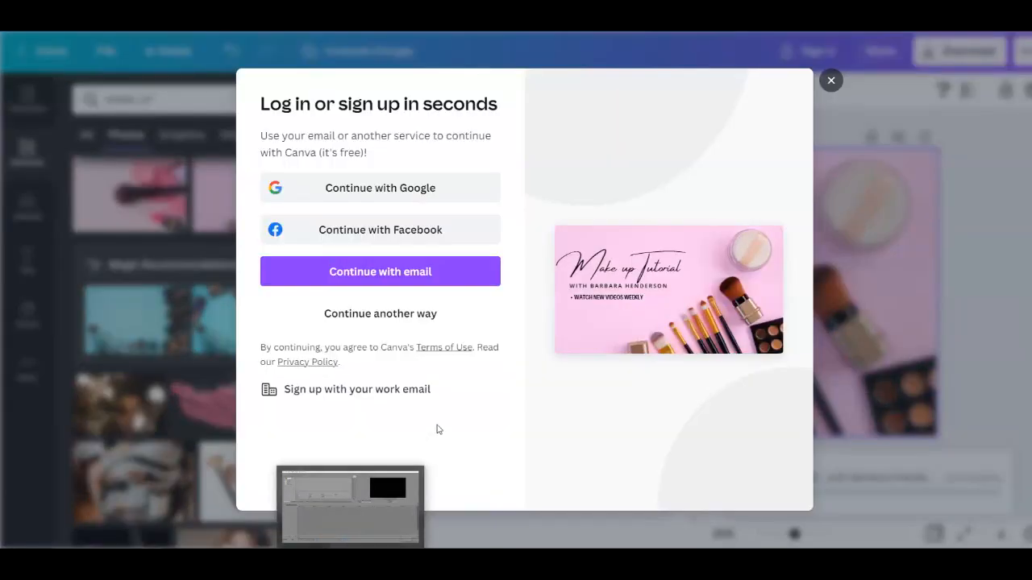
pyautogui.click(831, 66)
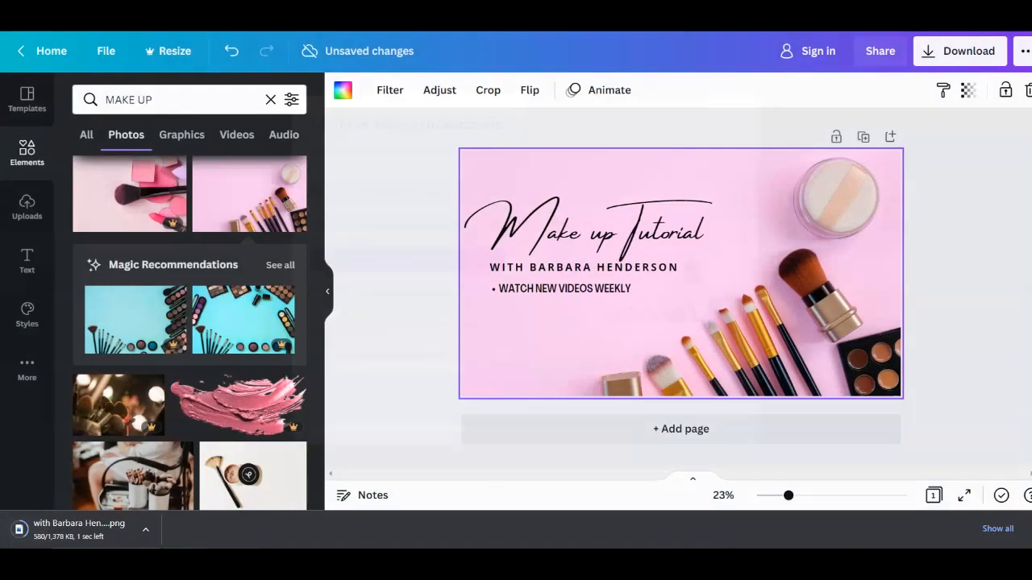
pyautogui.click(22, 535)
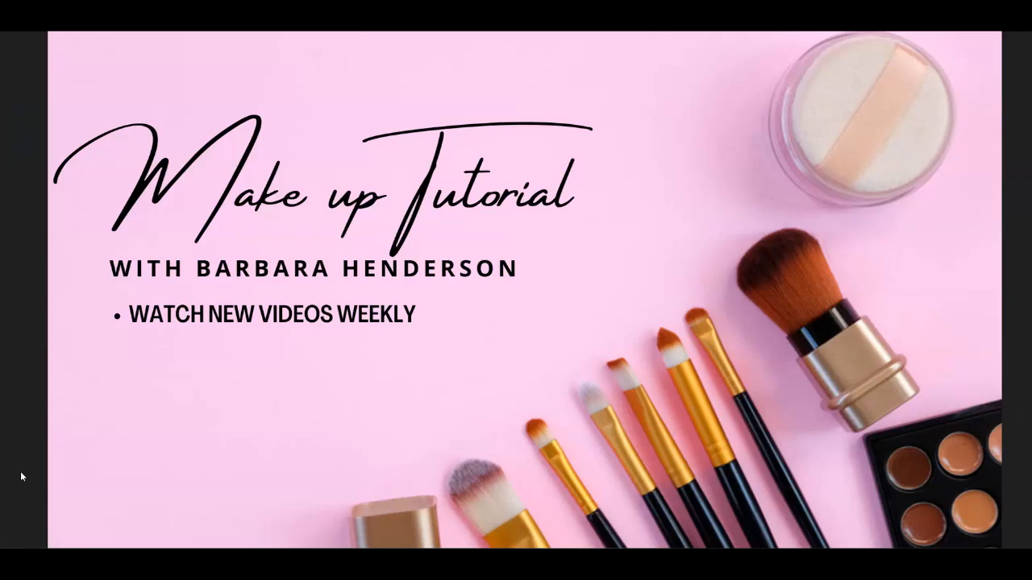
pyautogui.press('Escape')
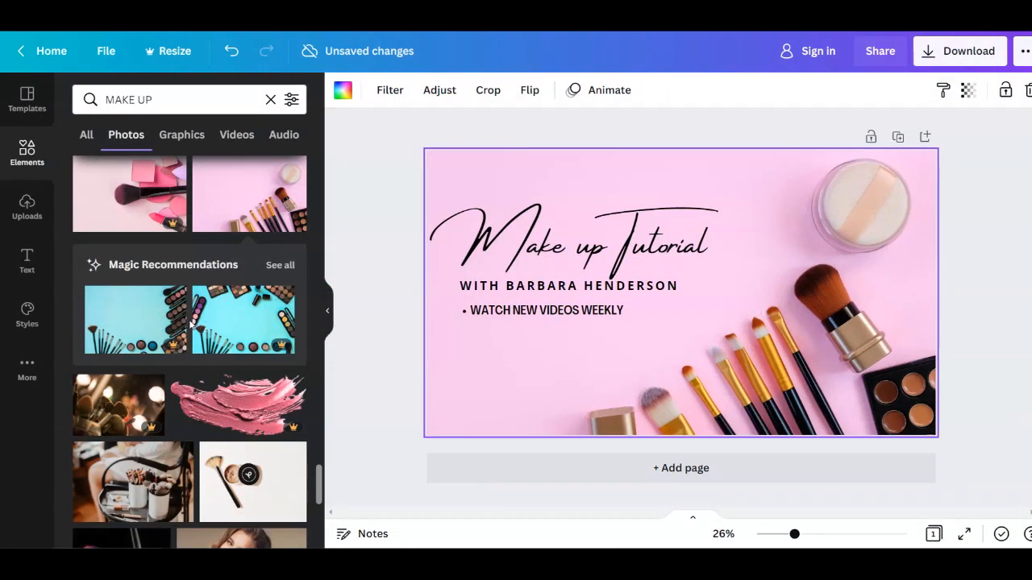
# Replace the background with the white photo of a fan brush and an open powder jar with a black lid.
pyautogui.scroll(1, 193, 330)
pyautogui.scroll(-3, 193, 330)
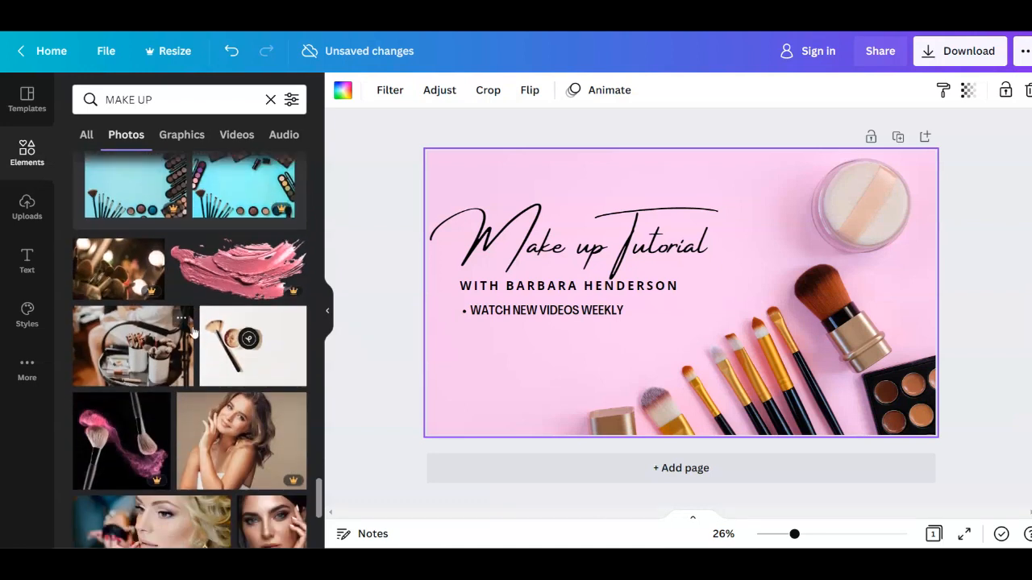
pyautogui.moveTo(250, 345)
pyautogui.mouseDown()
pyautogui.moveTo(369, 223)
pyautogui.moveTo(565, 104)
pyautogui.moveTo(551, 167)
pyautogui.mouseUp()
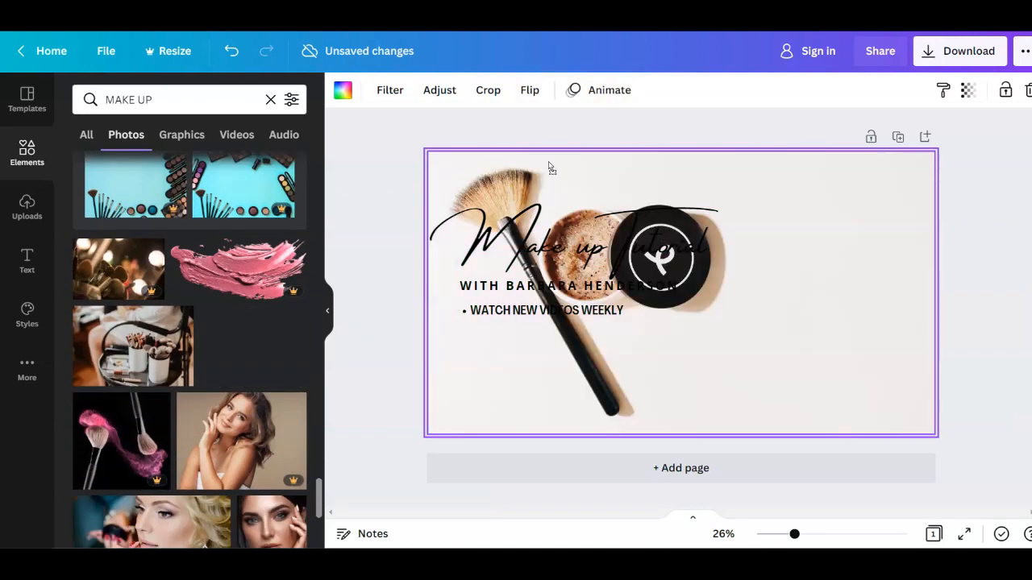
# Move the title and presenter line to the design's lower right and "WATCH NEW VIDEOS WEEKLY" to the right of the jar.
pyautogui.moveTo(542, 252); pyautogui.dragTo(773, 355)
pyautogui.moveTo(505, 288); pyautogui.dragTo(735, 390)
pyautogui.moveTo(520, 313); pyautogui.dragTo(802, 180)
pyautogui.moveTo(787, 335); pyautogui.dragTo(765, 341)
pyautogui.click(998, 226)
pyautogui.click(1022, 316)
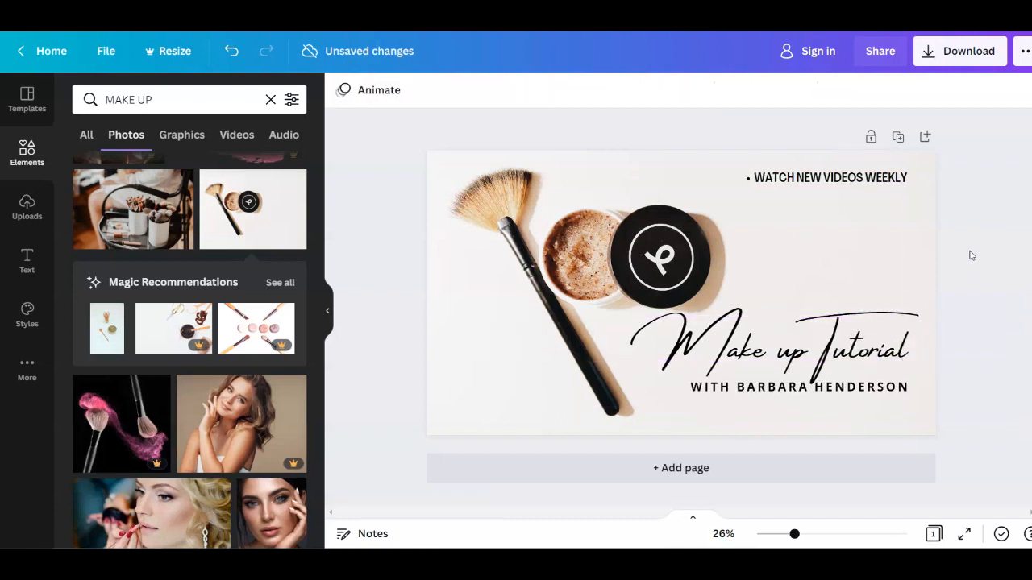
pyautogui.moveTo(814, 177); pyautogui.dragTo(835, 227)
pyautogui.click(969, 223)
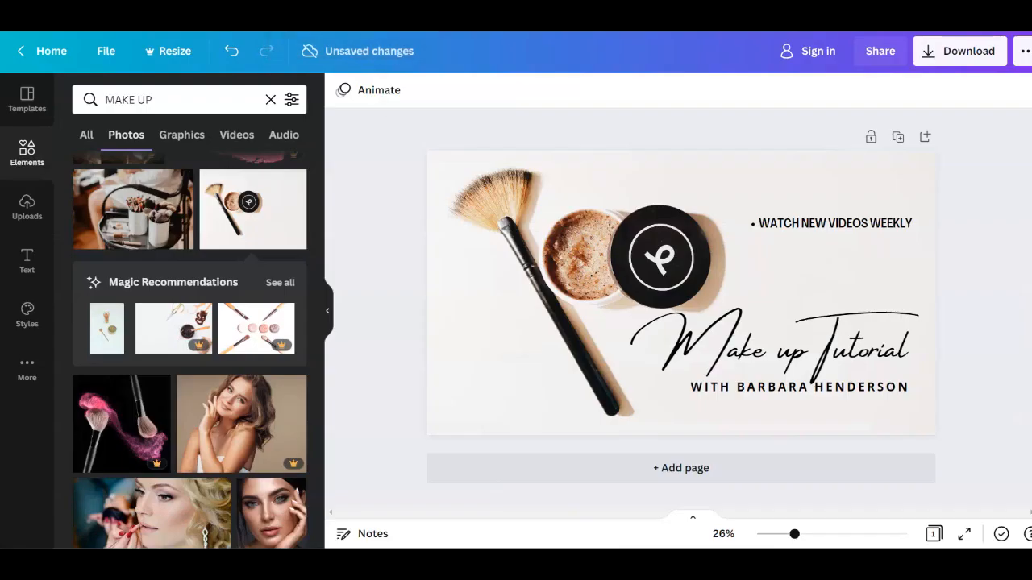
# Close the make-up design and create a new YouTube Thumbnail design from the Canva home page search.
pyautogui.hotkey('ctrl', 'w')
pyautogui.click(591, 95)
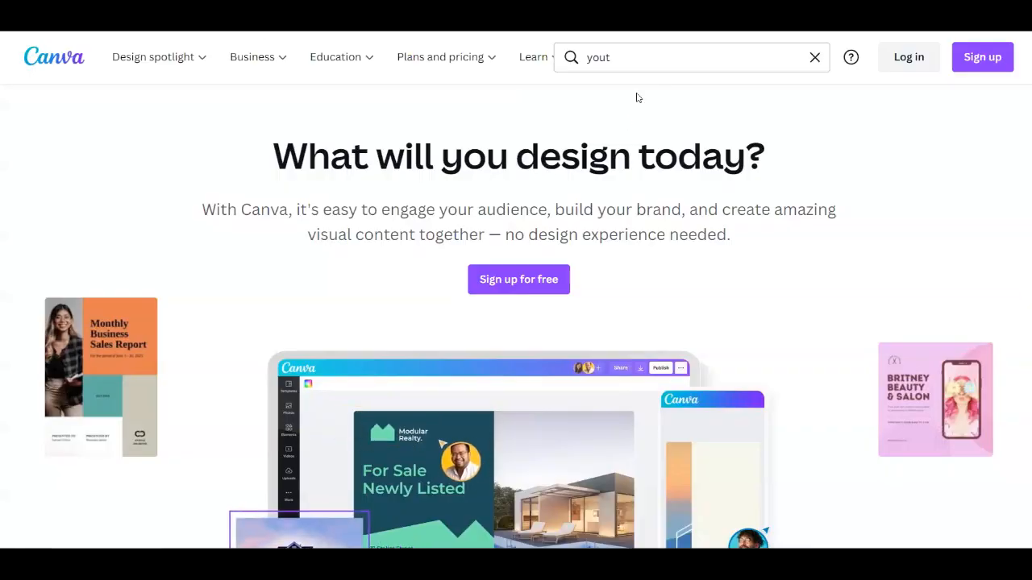
pyautogui.click(647, 64)
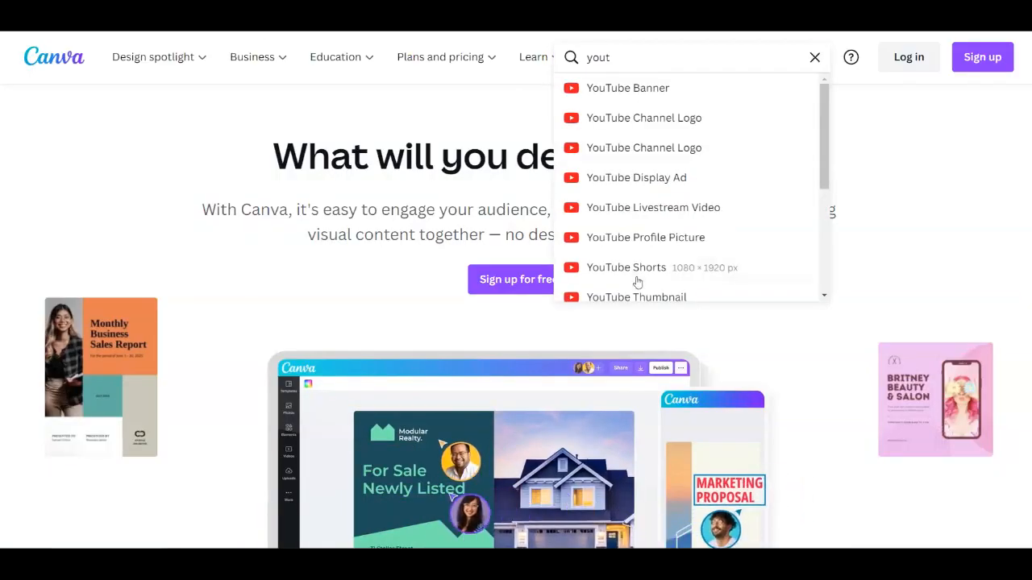
pyautogui.scroll(-2, 637, 230)
pyautogui.click(637, 227)
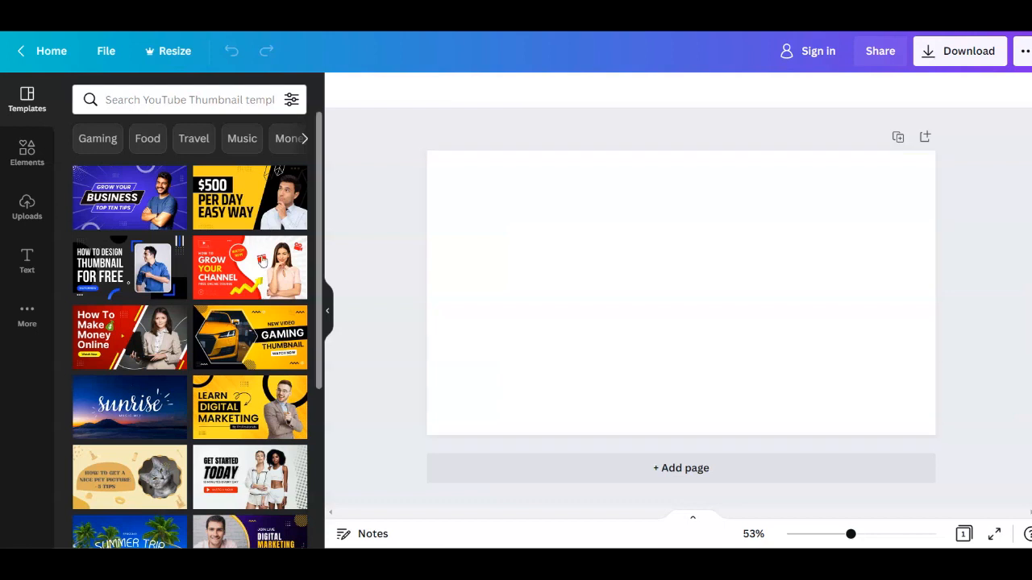
# Browse the YouTube thumbnail templates and apply the green "Business Growing Tips" template.
pyautogui.scroll(-5, 188, 388)
pyautogui.scroll(-5, 188, 377)
pyautogui.scroll(10, 215, 443)
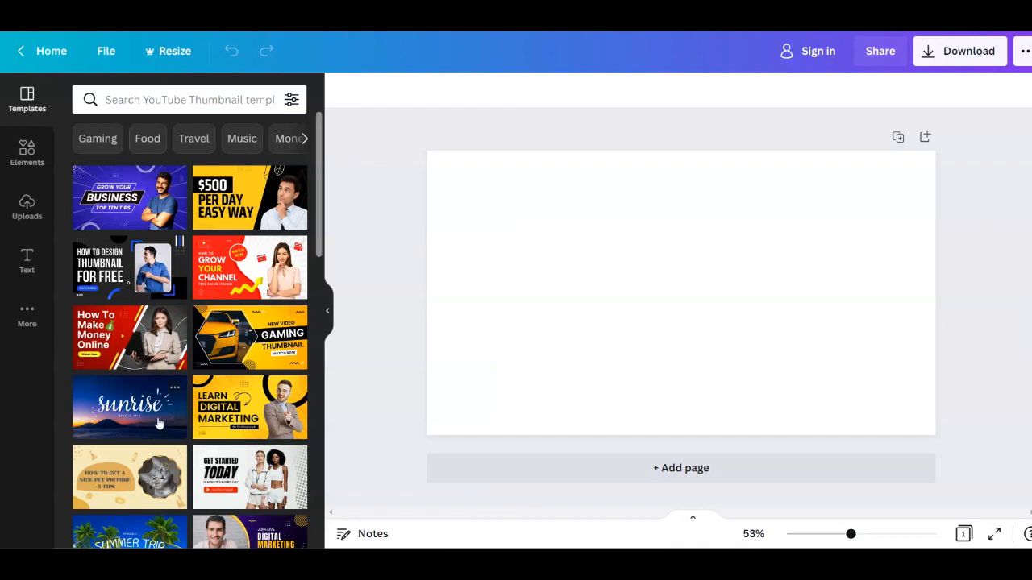
pyautogui.scroll(-5, 196, 439)
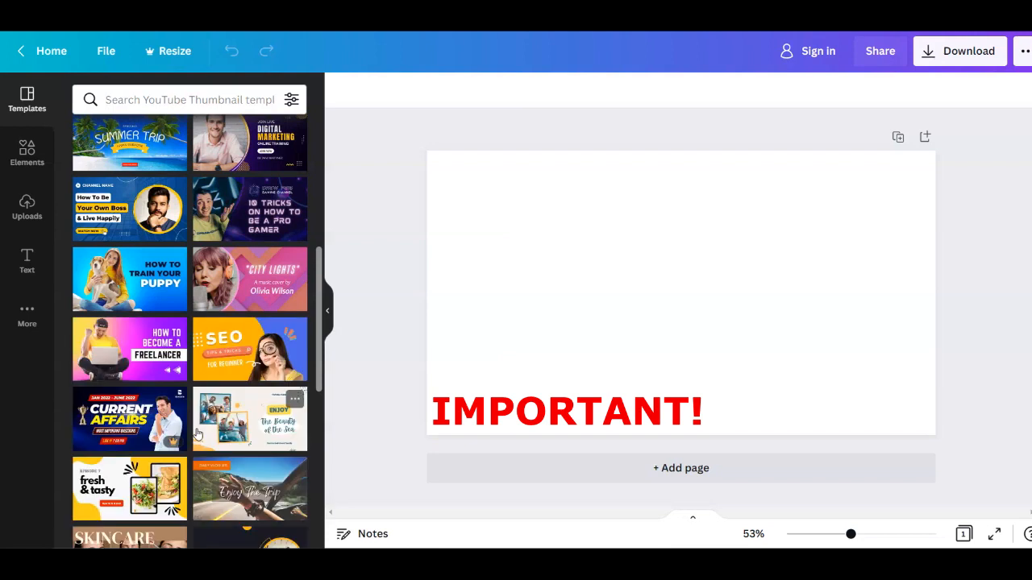
pyautogui.scroll(-3, 196, 433)
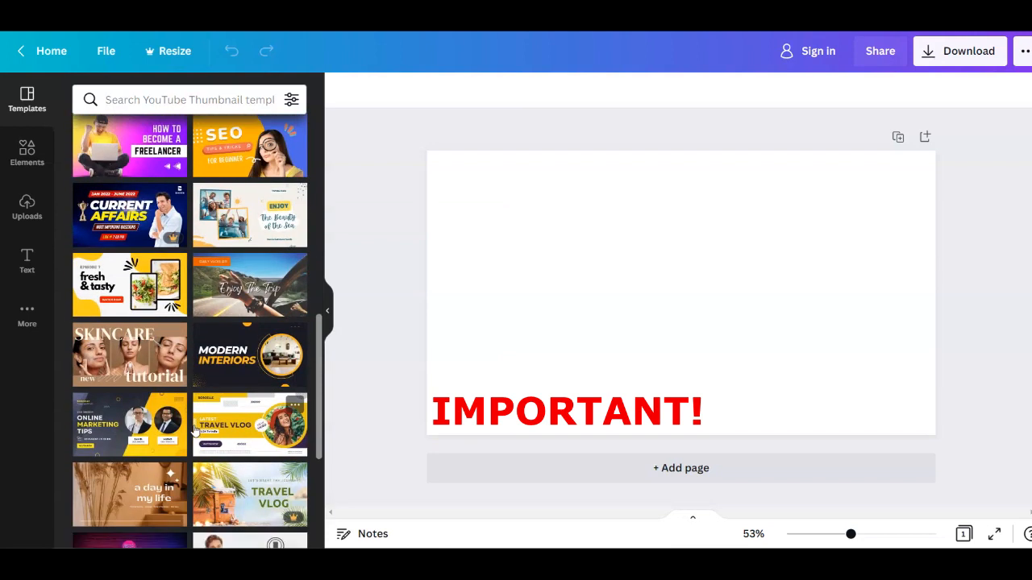
pyautogui.scroll(-3, 193, 428)
pyautogui.scroll(-3, 192, 425)
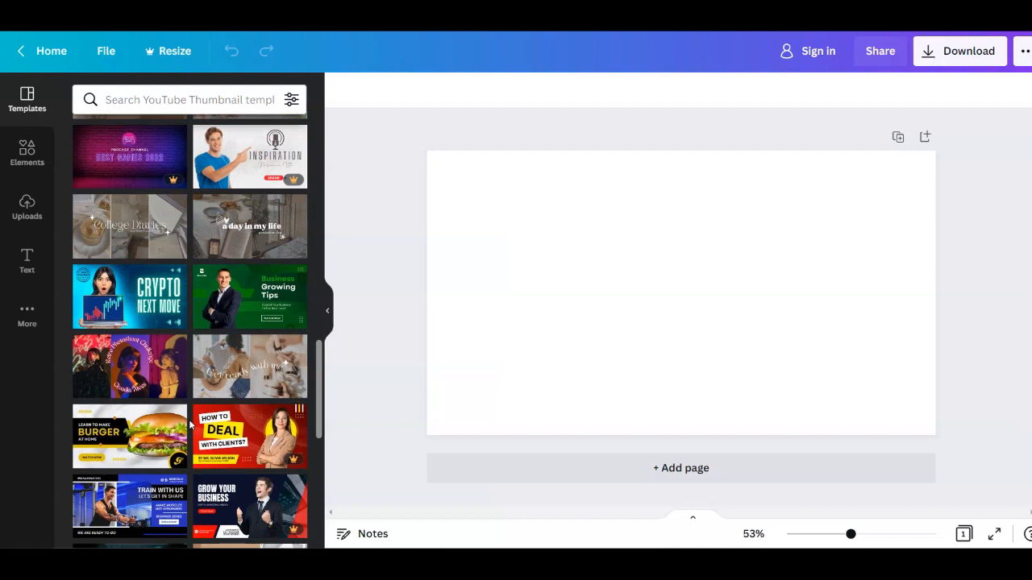
pyautogui.click(257, 313)
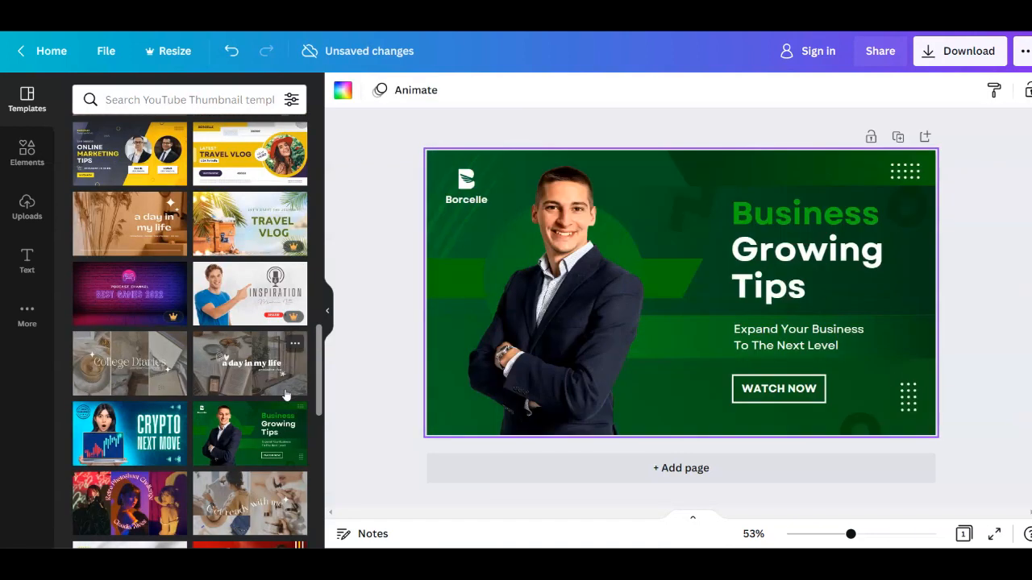
# Delete the photo of the man in a suit from the template.
pyautogui.click(588, 296)
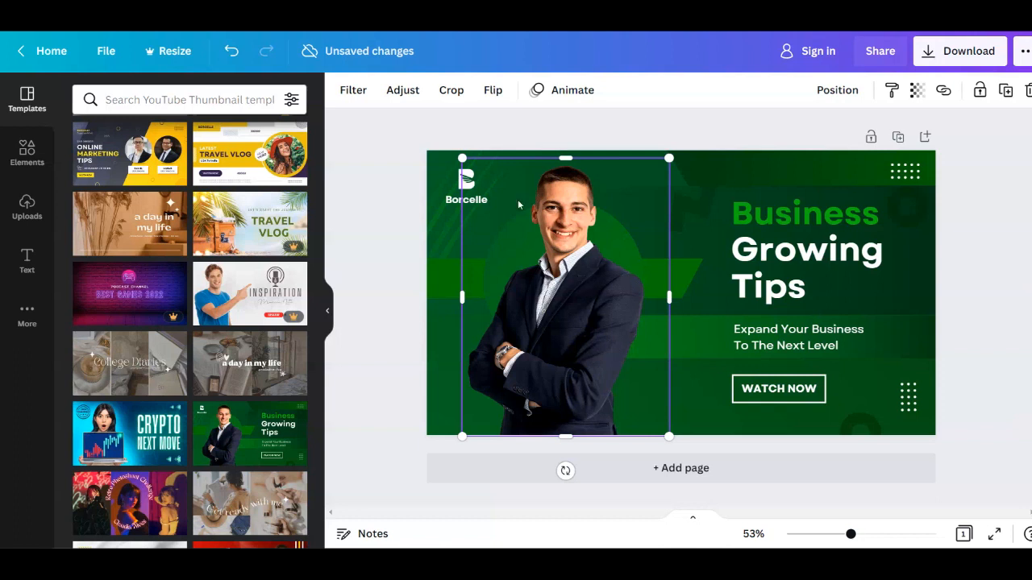
pyautogui.moveTo(592, 239); pyautogui.dragTo(590, 275)
pyautogui.press('Delete')
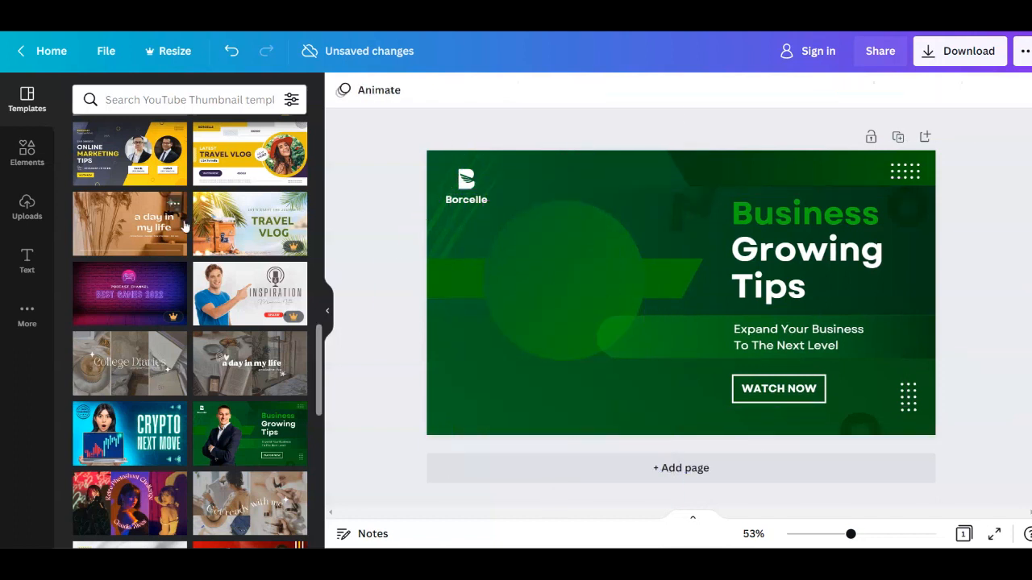
# Search the elements library for "MONEY".
pyautogui.click(32, 151)
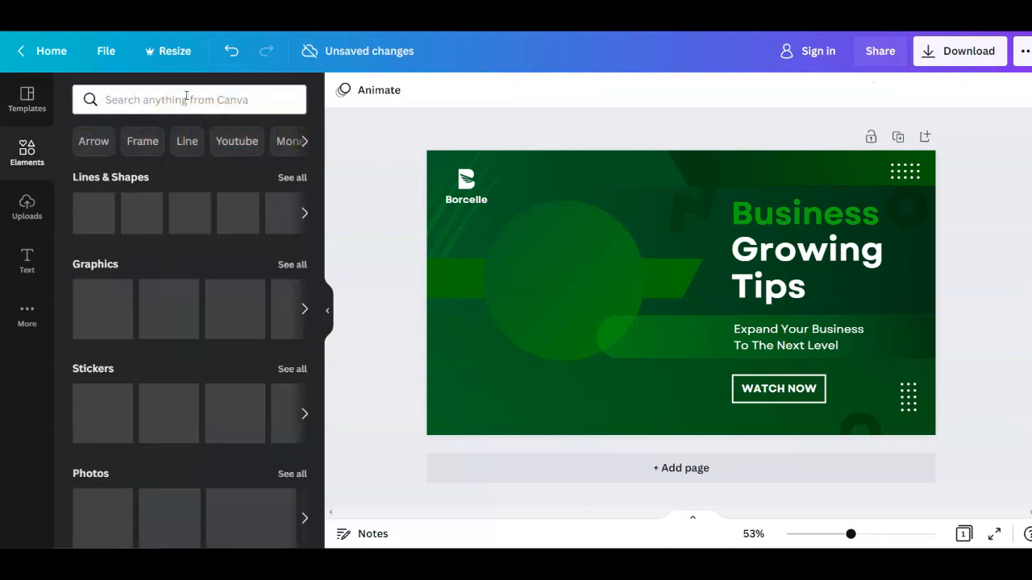
pyautogui.click(184, 97)
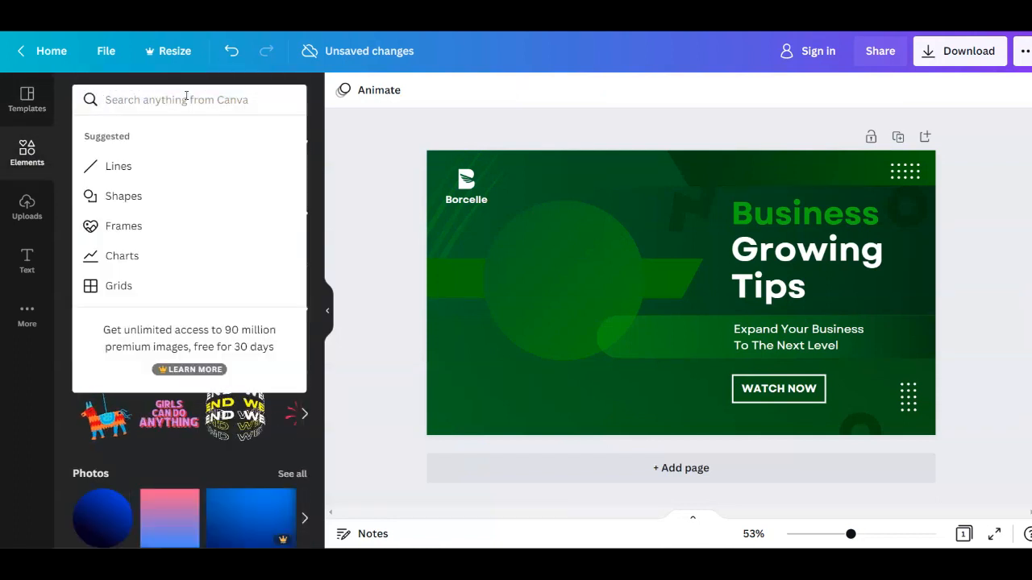
pyautogui.write('MONEY')
pyautogui.press('Return')
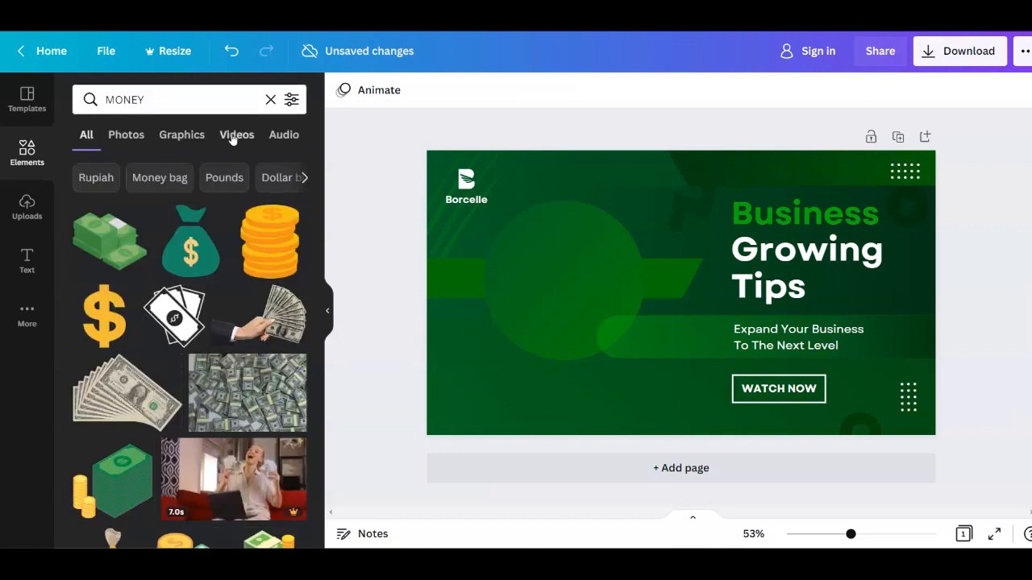
# Browse the money search results, narrowing them to graphics, for a picture that suits the business tips thumbnail.
pyautogui.scroll(-5, 156, 299)
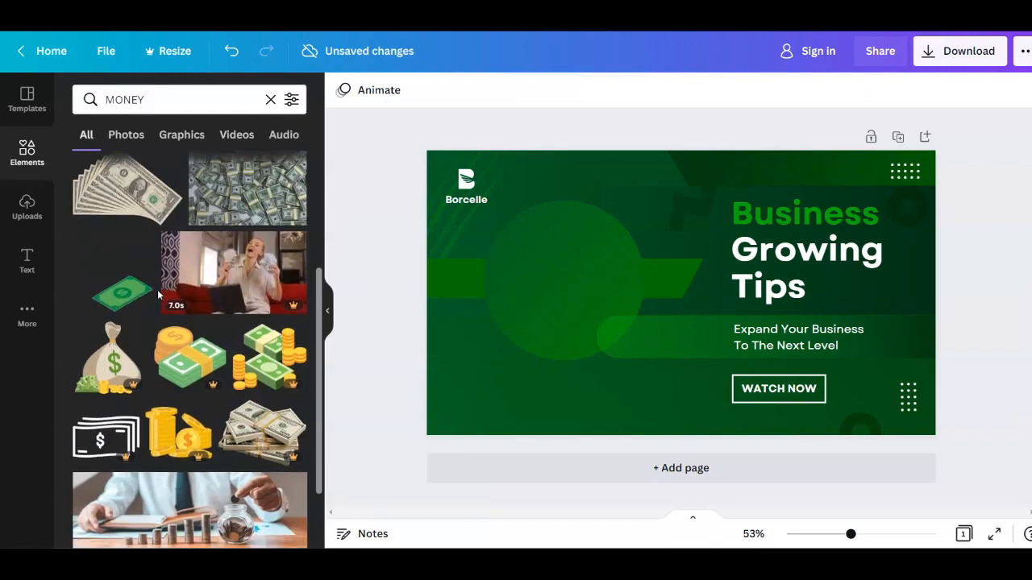
pyautogui.scroll(-5, 174, 315)
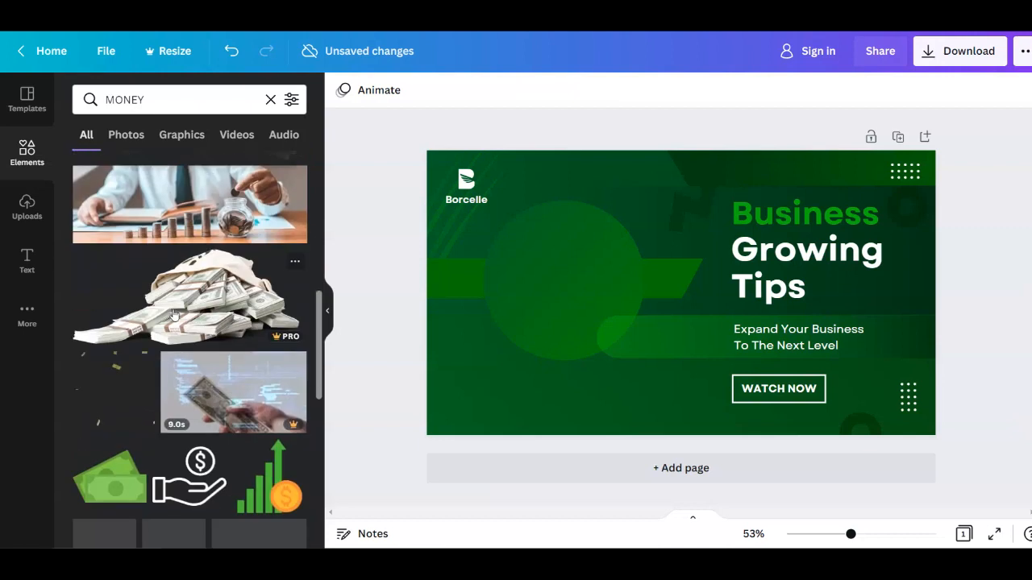
pyautogui.scroll(-5, 174, 315)
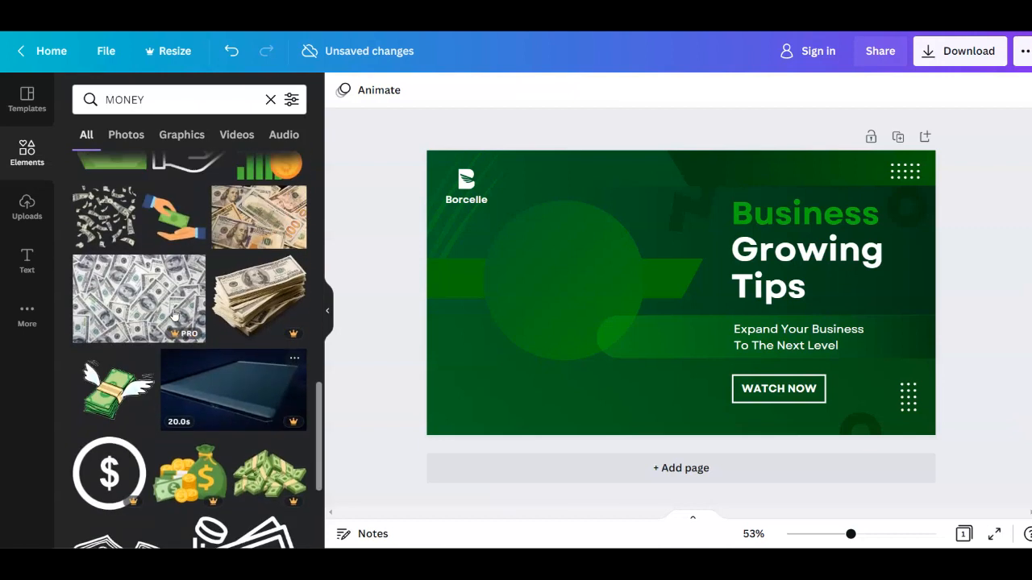
pyautogui.scroll(-6, 174, 315)
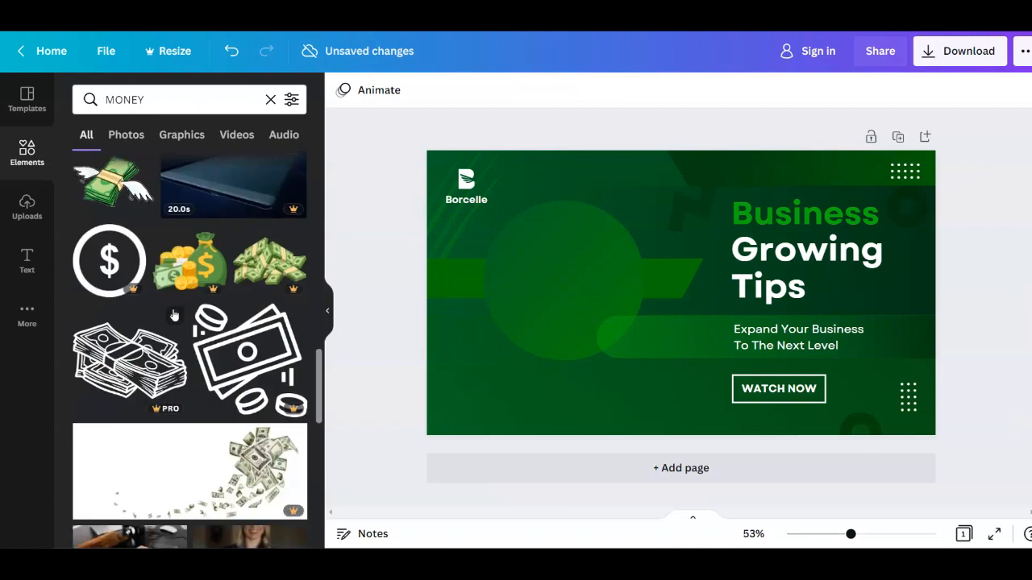
pyautogui.click(193, 137)
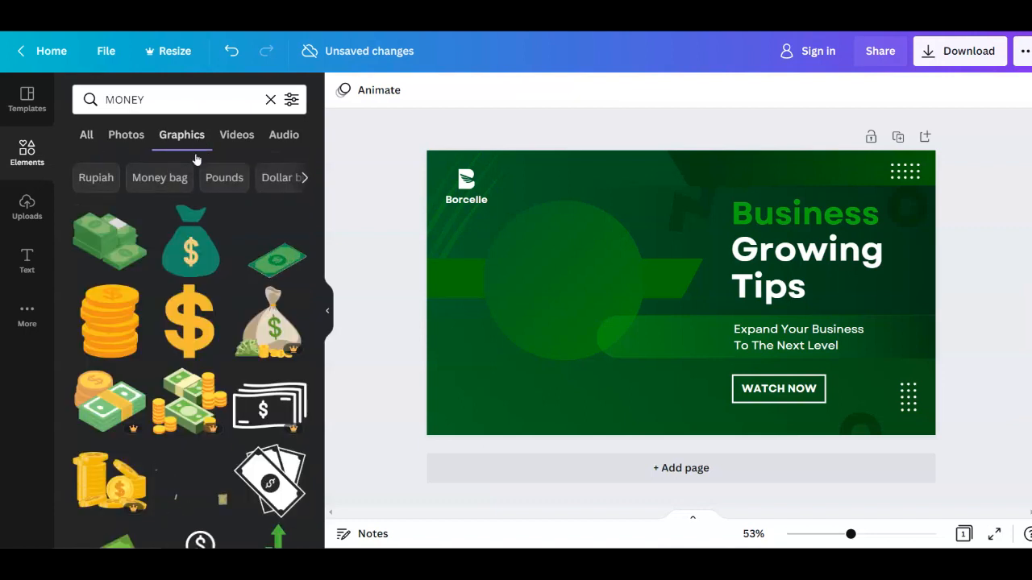
pyautogui.scroll(-10, 193, 323)
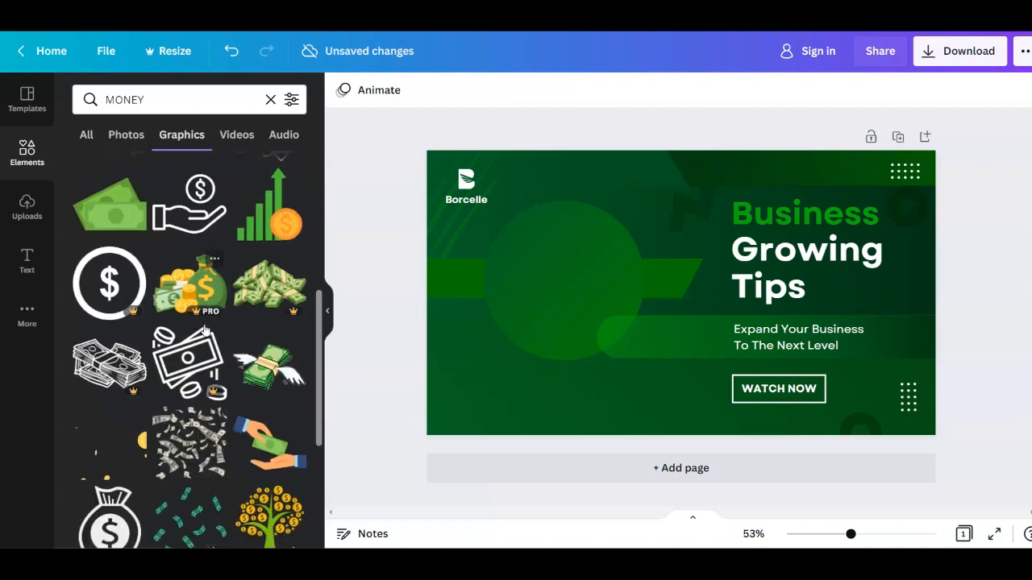
pyautogui.scroll(-5, 204, 331)
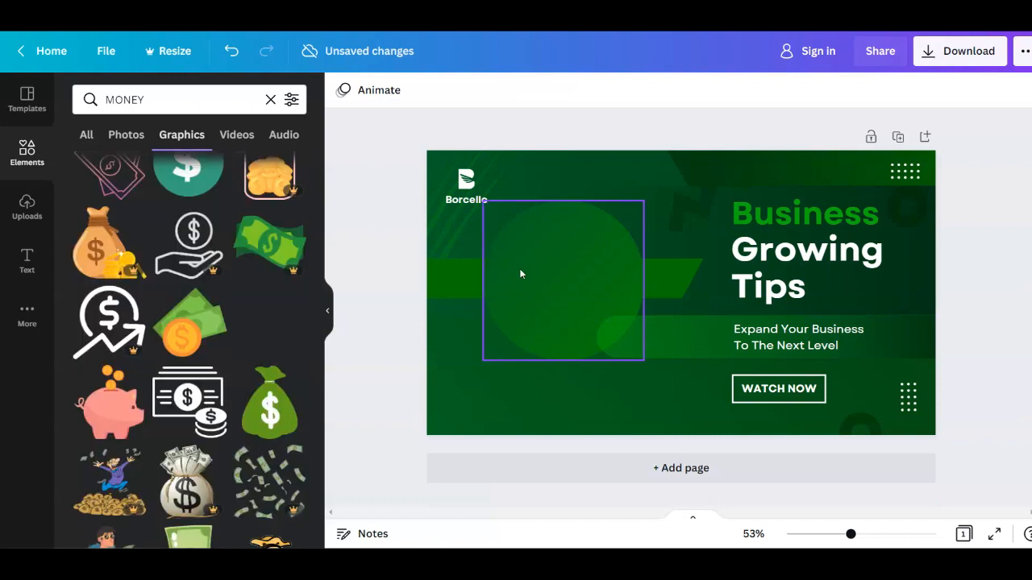
pyautogui.scroll(-3, 191, 357)
pyautogui.scroll(-4, 193, 359)
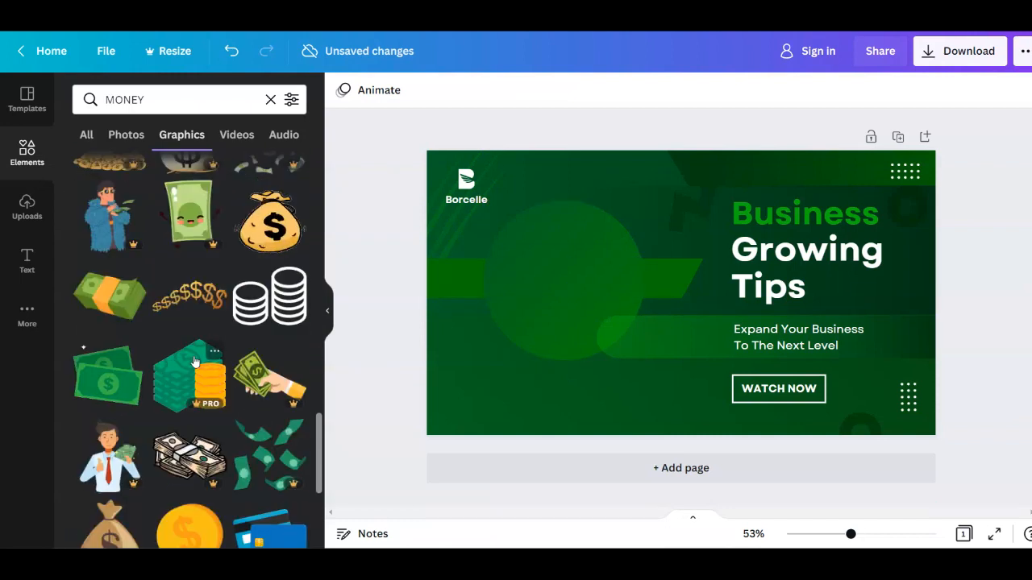
pyautogui.scroll(-3, 194, 362)
pyautogui.scroll(-2, 189, 359)
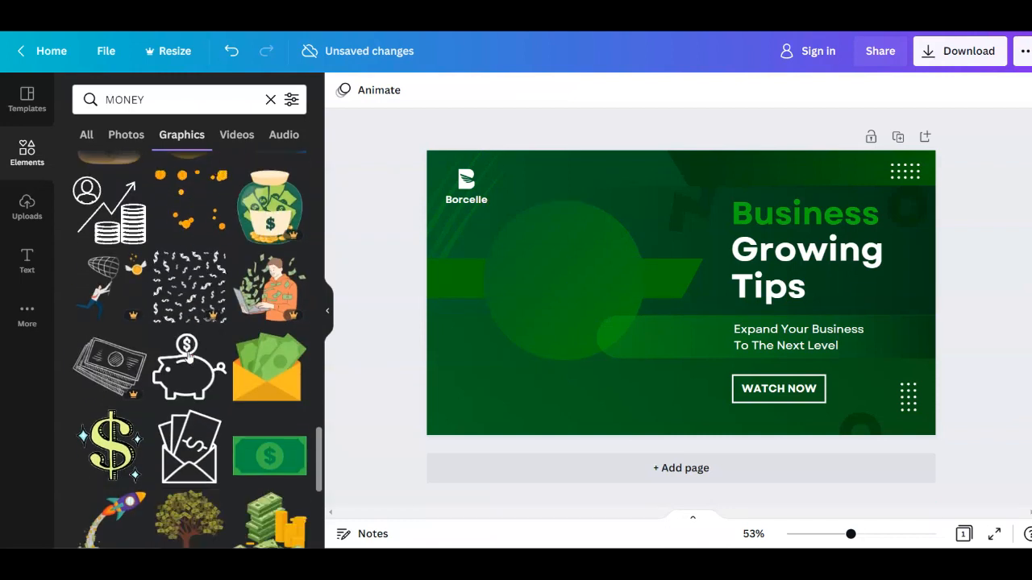
pyautogui.scroll(-3, 188, 358)
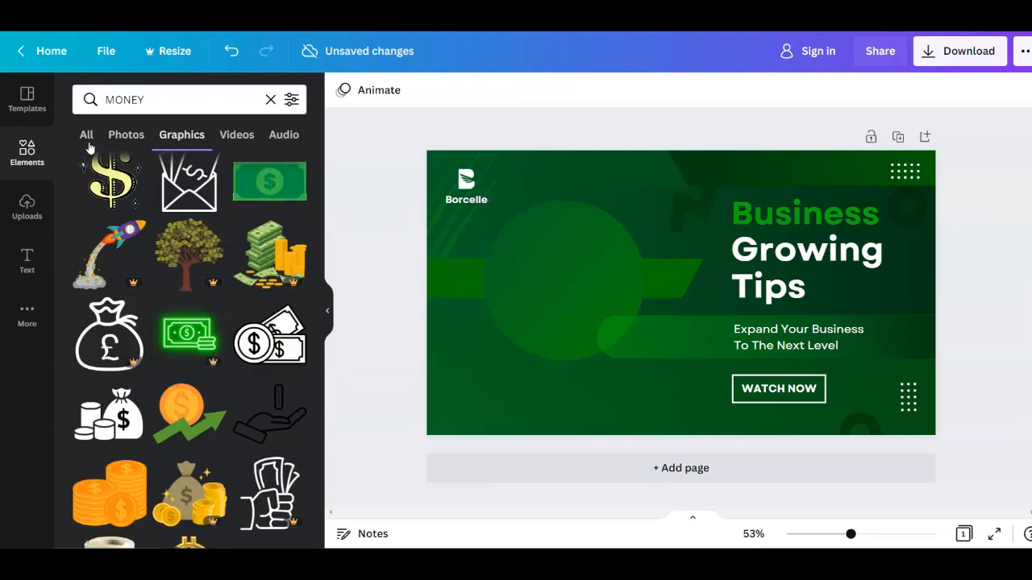
# Undo the photo deletion and the applied business template to get back to a blank page, and look over the thumbnail templates.
pyautogui.click(230, 51)
pyautogui.click(231, 51)
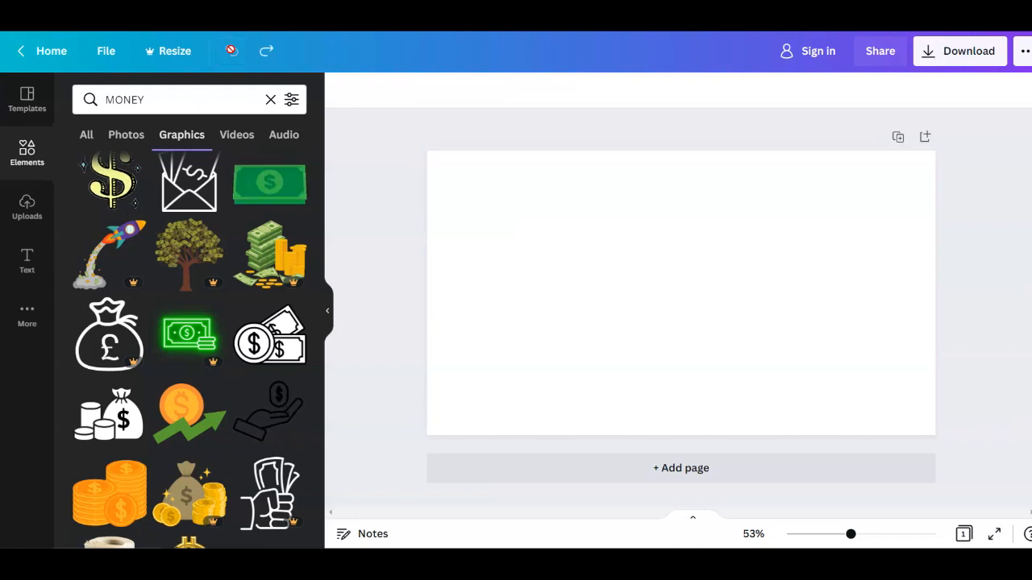
pyautogui.click(27, 99)
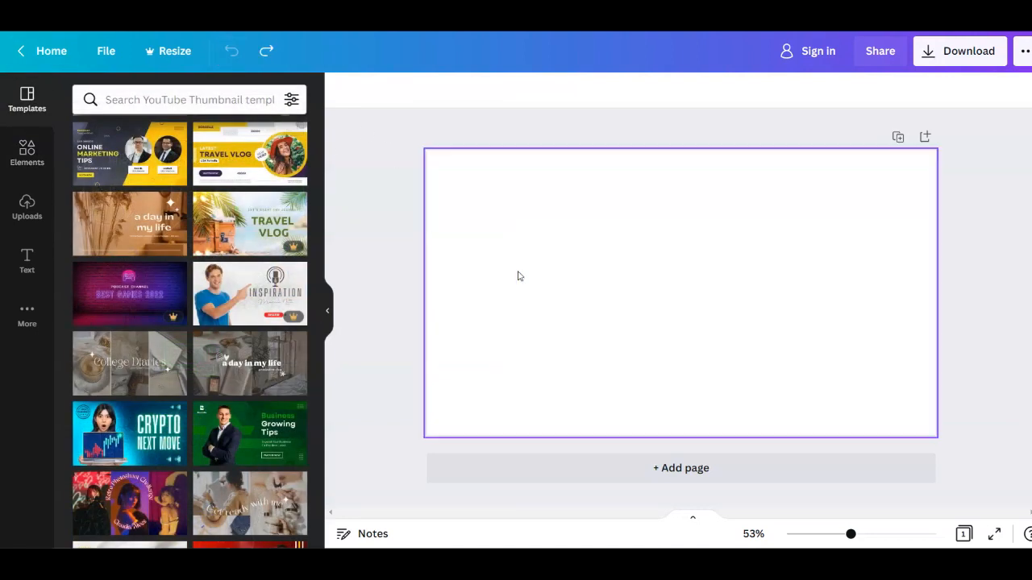
pyautogui.scroll(12, 247, 231)
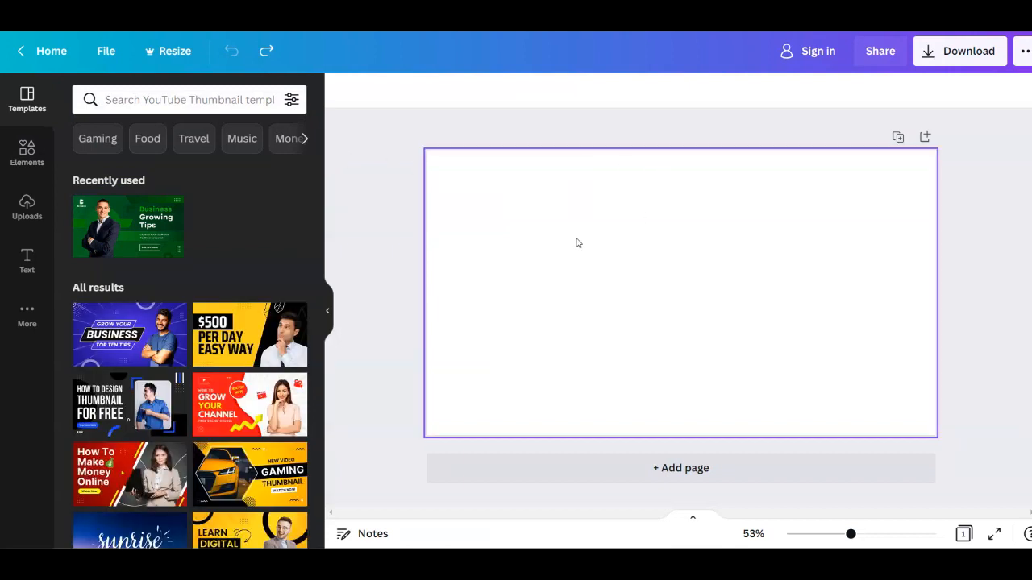
# Search the elements library for "GRADIENT".
pyautogui.click(26, 153)
pyautogui.doubleClick(147, 95)
pyautogui.write('GR')
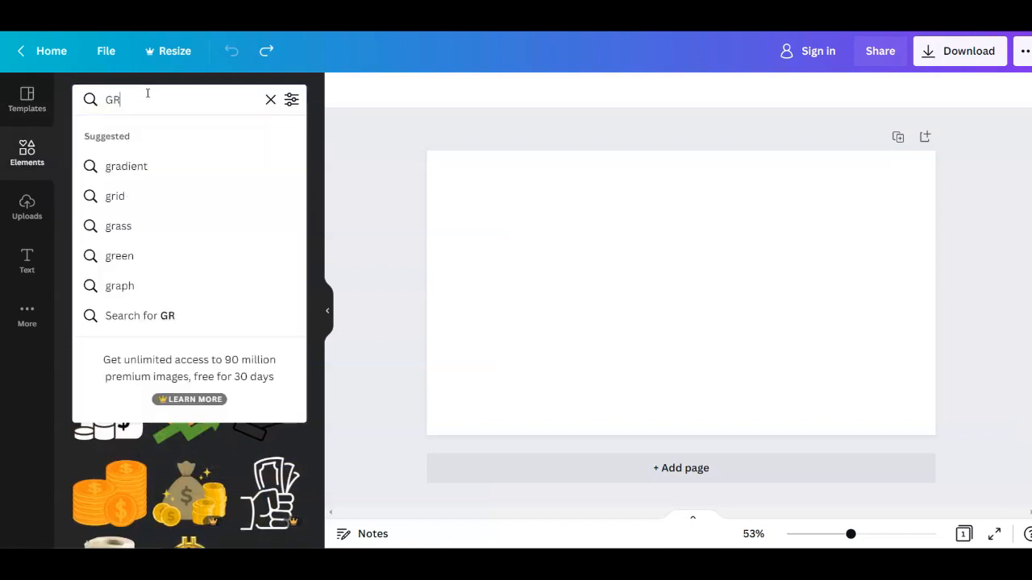
pyautogui.write('ADIENT')
pyautogui.press('Return')
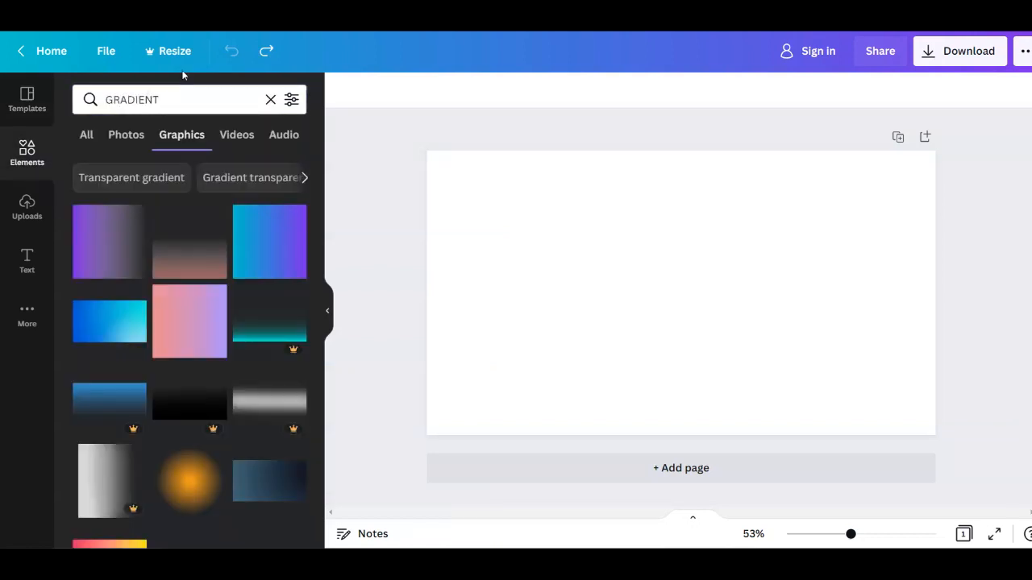
# Discard the trial square gradient and fill the whole page with the blue-to-cyan rectangular gradient graphic.
pyautogui.moveTo(244, 237); pyautogui.dragTo(465, 204)
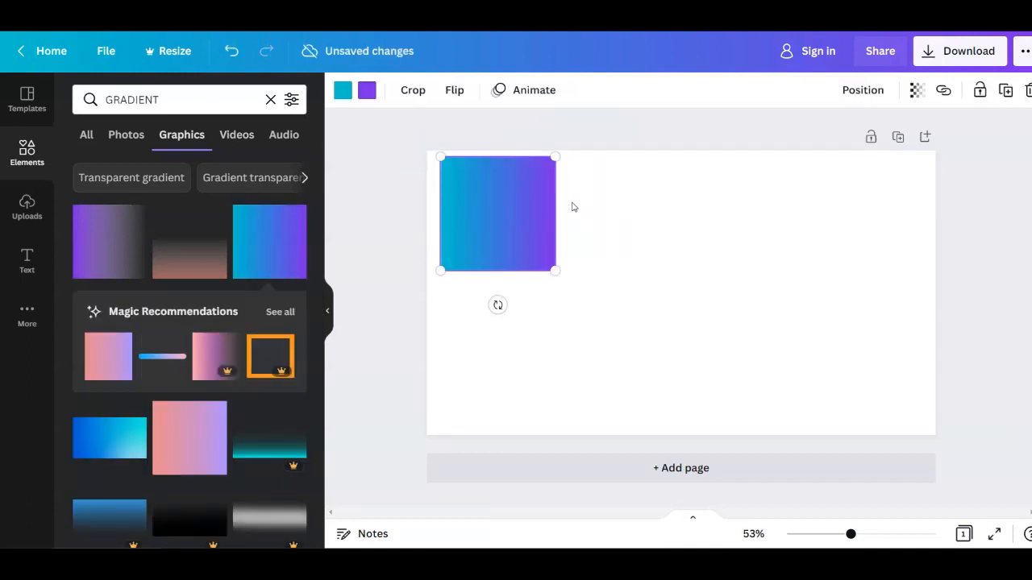
pyautogui.press('Delete')
pyautogui.moveTo(105, 435); pyautogui.dragTo(410, 233)
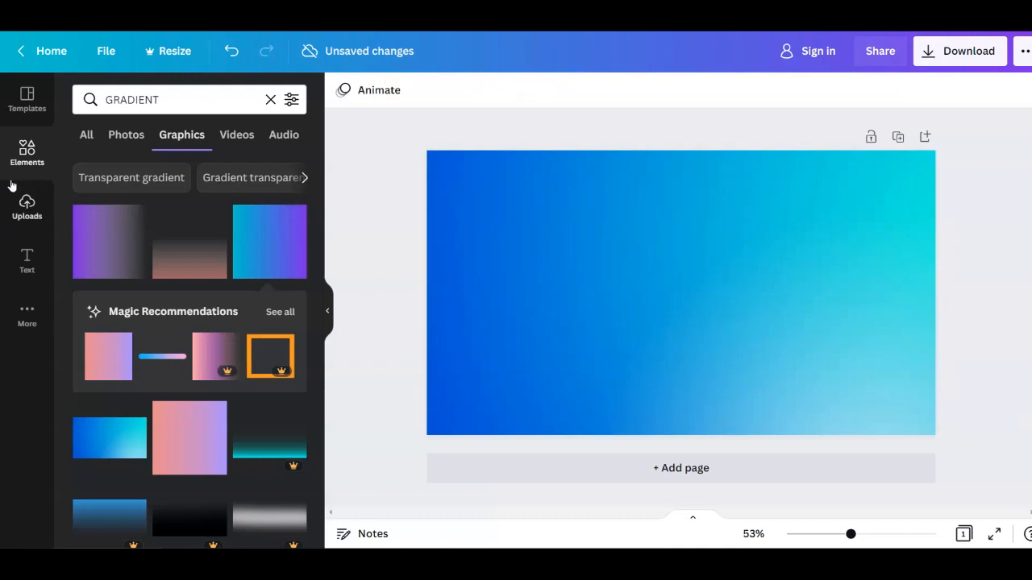
# Add a heading to the page with the two-line text "HOW TO CREATE THUMBNAILS".
pyautogui.click(22, 281)
pyautogui.click(121, 187)
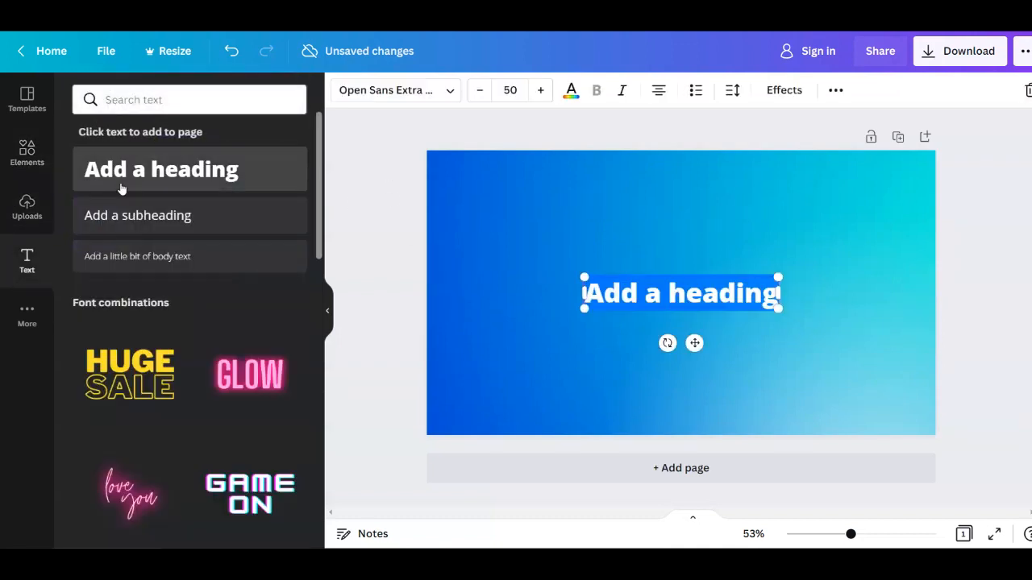
pyautogui.tripleClick(694, 295)
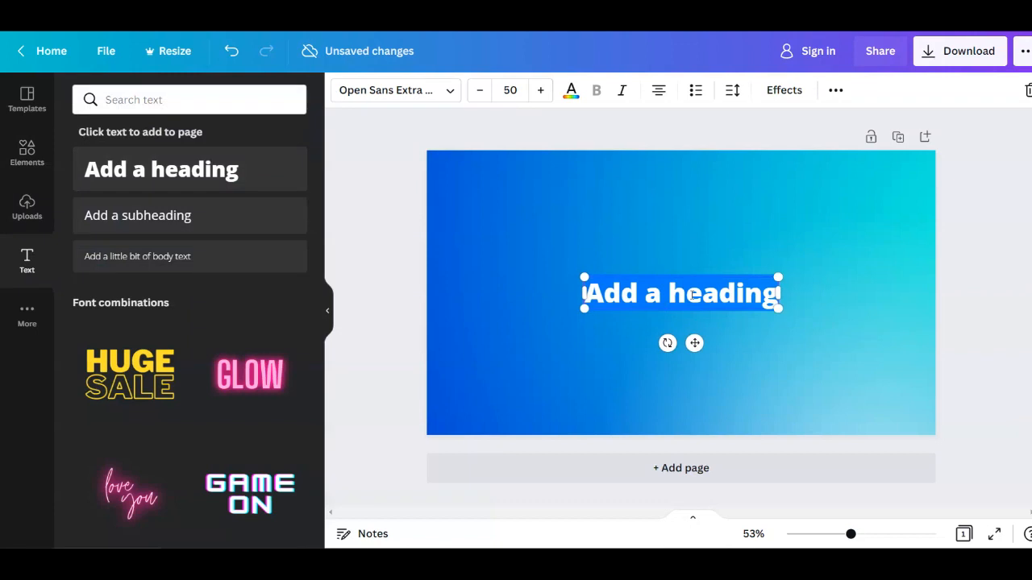
pyautogui.write('HOW TO CREATE')
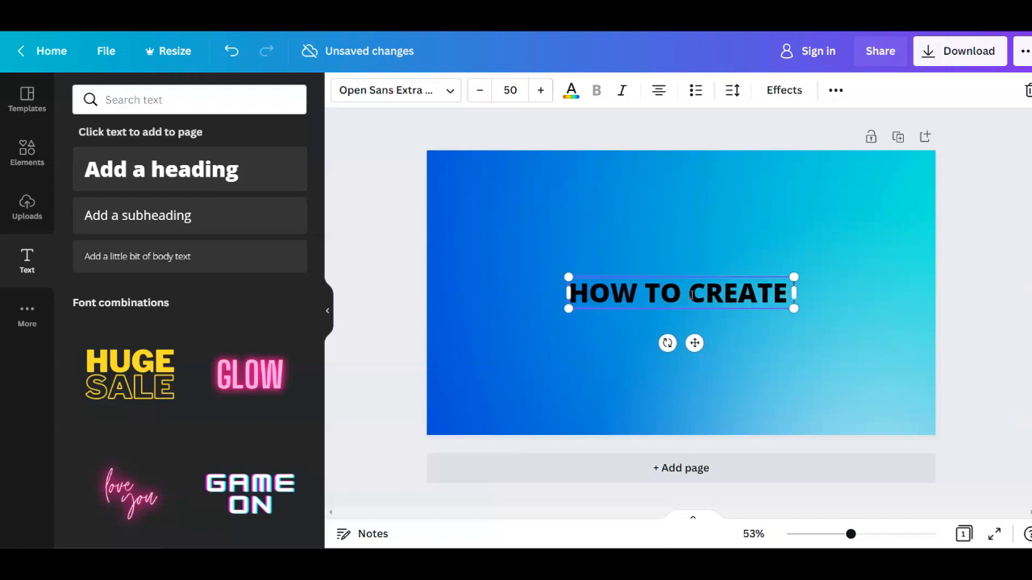
pyautogui.press('Return')
pyautogui.write('THUMBNAILS')
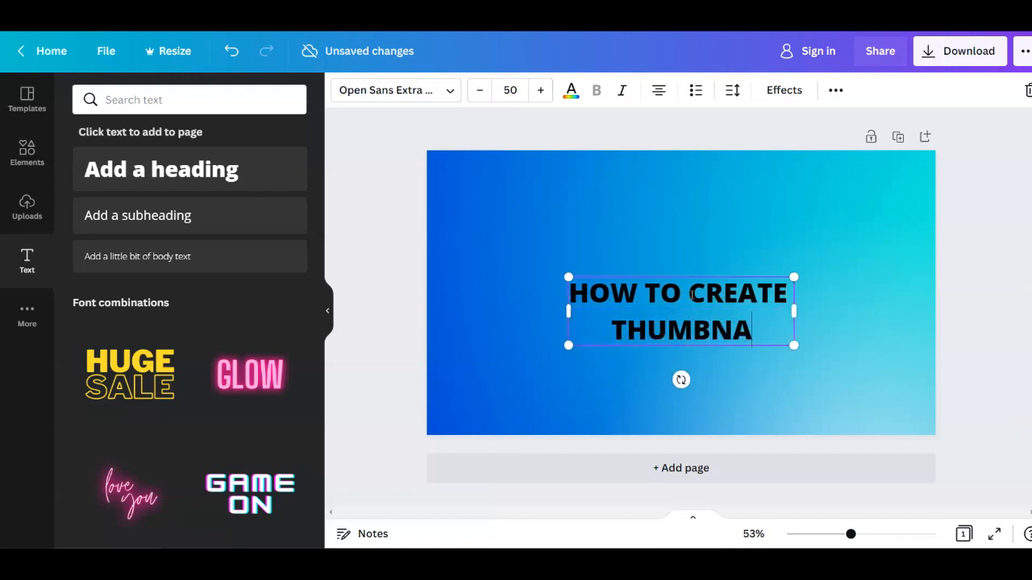
# Move the heading to the upper right of the thumbnail and enlarge it to about size 66.2.
pyautogui.click(612, 379)
pyautogui.click(679, 330)
pyautogui.moveTo(680, 330); pyautogui.dragTo(806, 233)
pyautogui.moveTo(697, 245); pyautogui.dragTo(624, 275)
pyautogui.moveTo(781, 240); pyautogui.dragTo(787, 229)
pyautogui.moveTo(628, 268); pyautogui.dragTo(627, 270)
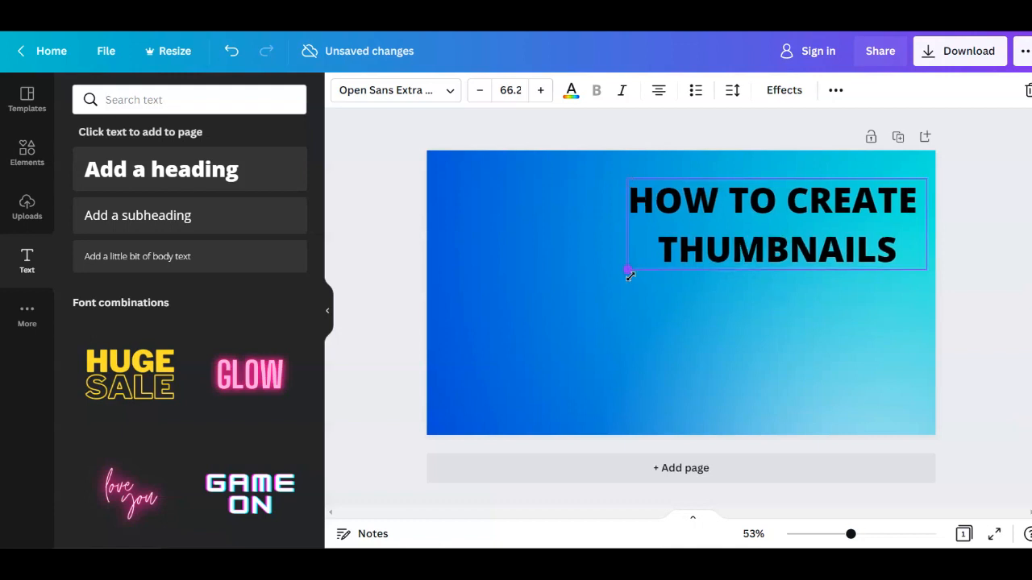
# Colour the heading white and place it in the upper left of the thumbnail at about size 70.
pyautogui.click(571, 89)
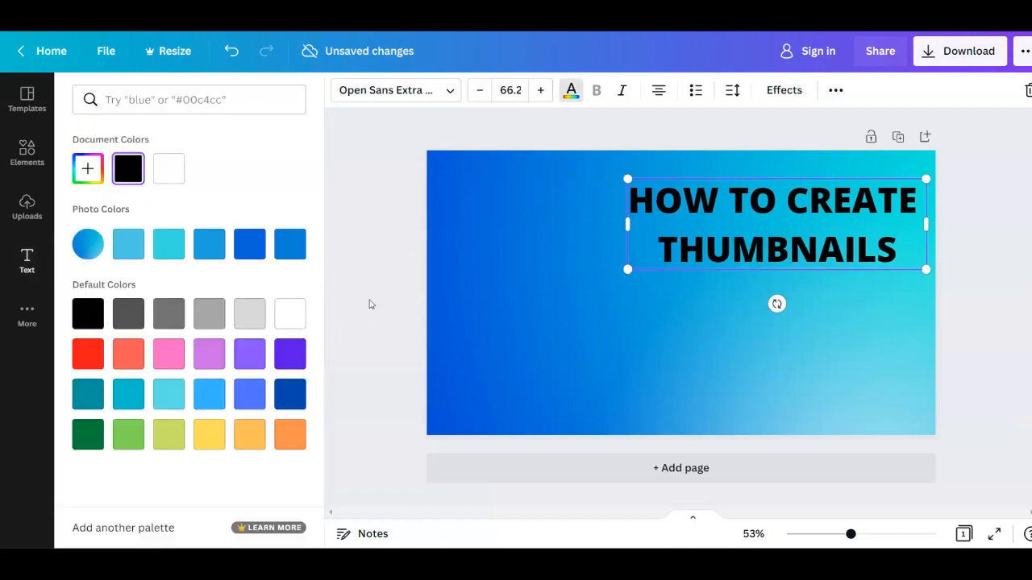
pyautogui.click(291, 313)
pyautogui.moveTo(729, 242); pyautogui.dragTo(541, 237)
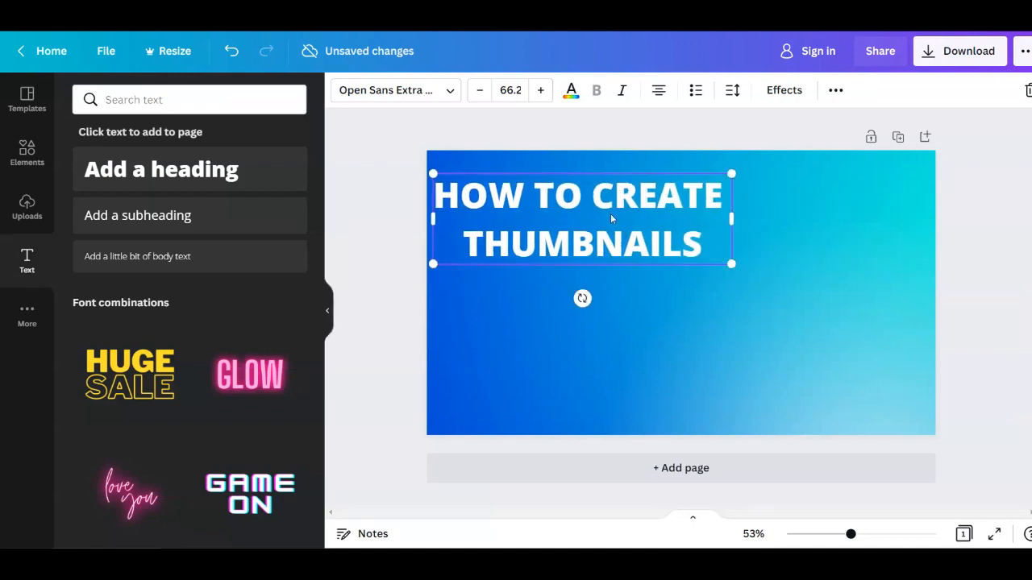
pyautogui.moveTo(733, 270); pyautogui.dragTo(749, 271)
# Set both heading lines in Londrina Solid Black and enlarge the heading to about size 84.4 in the thumbnail's upper left.
pyautogui.click(420, 95)
pyautogui.scroll(-4, 215, 278)
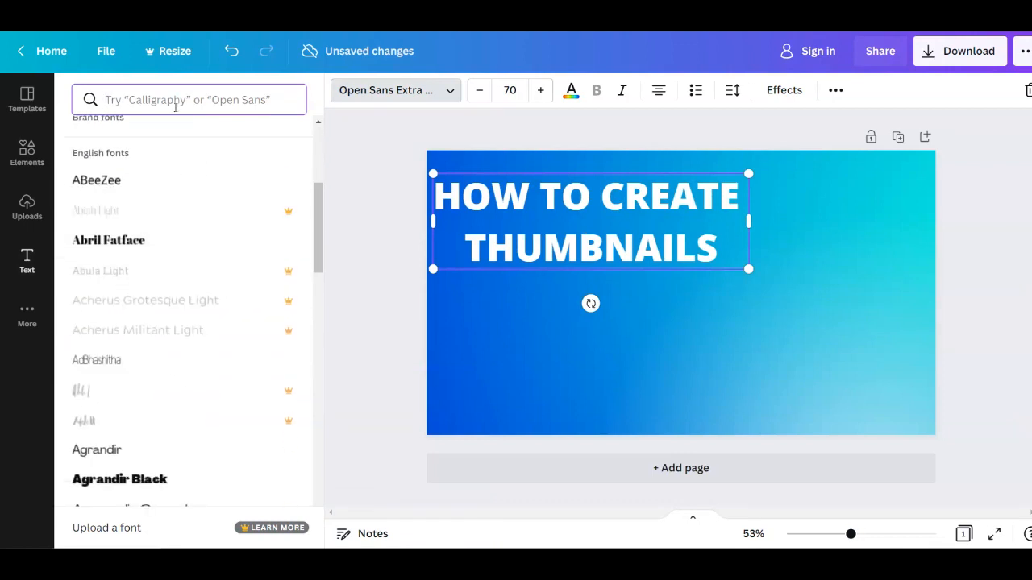
pyautogui.write('LON')
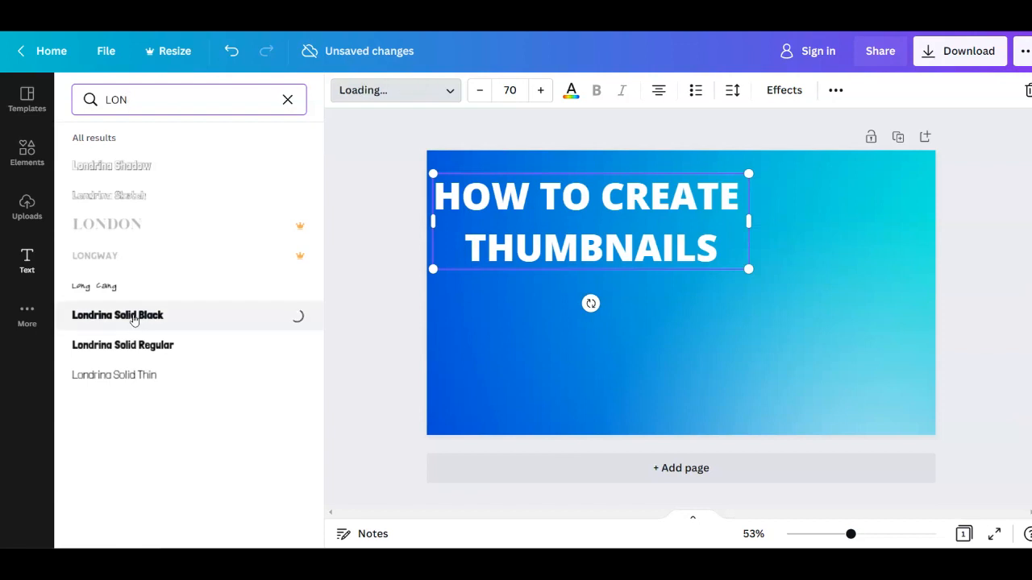
pyautogui.doubleClick(591, 248)
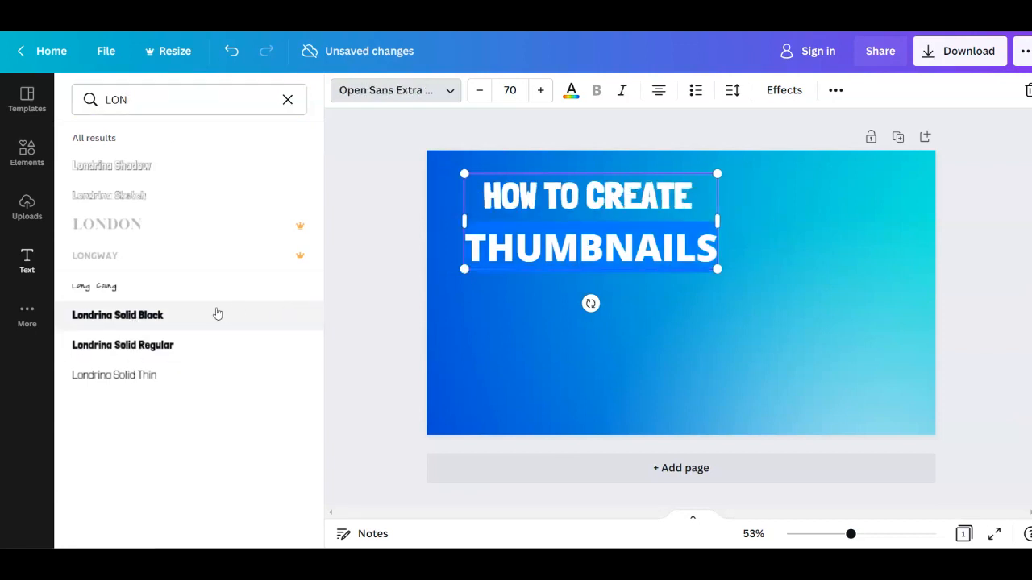
pyautogui.click(216, 314)
pyautogui.moveTo(716, 272); pyautogui.dragTo(742, 290)
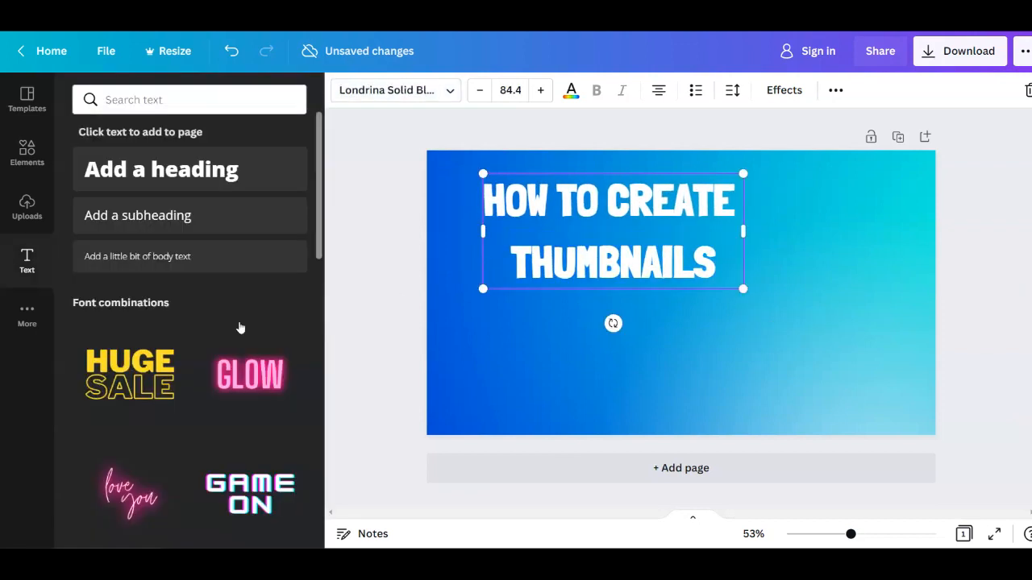
pyautogui.moveTo(658, 244); pyautogui.dragTo(621, 248)
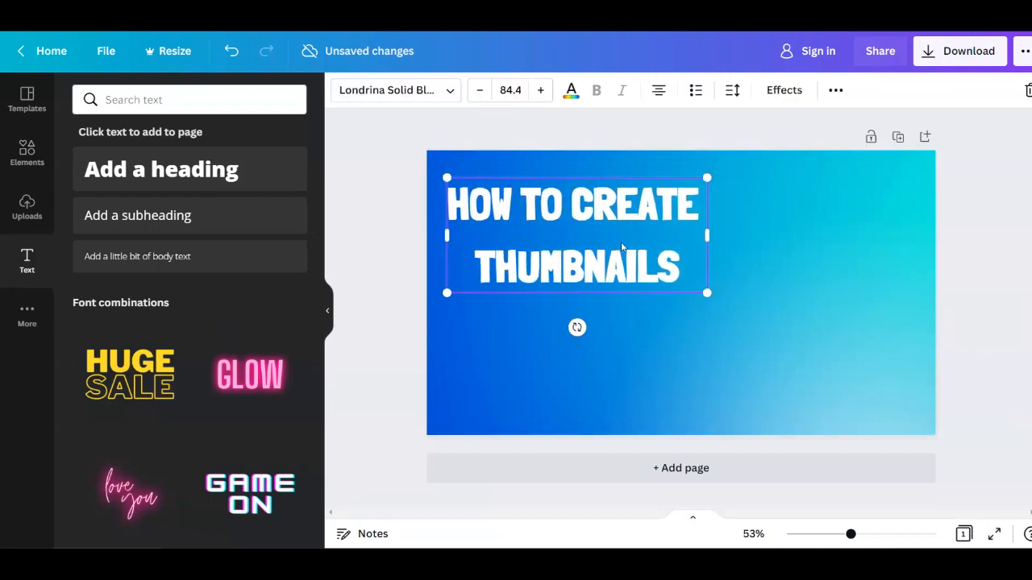
# Set the heading's letter spacing to 38 and slightly reduce its line spacing.
pyautogui.click(730, 92)
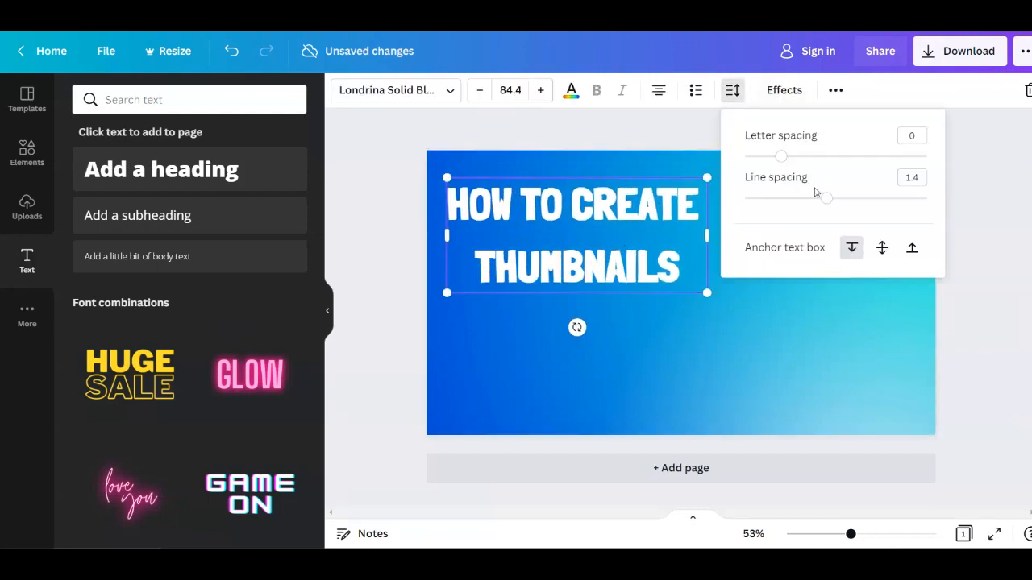
pyautogui.moveTo(783, 163); pyautogui.dragTo(788, 162)
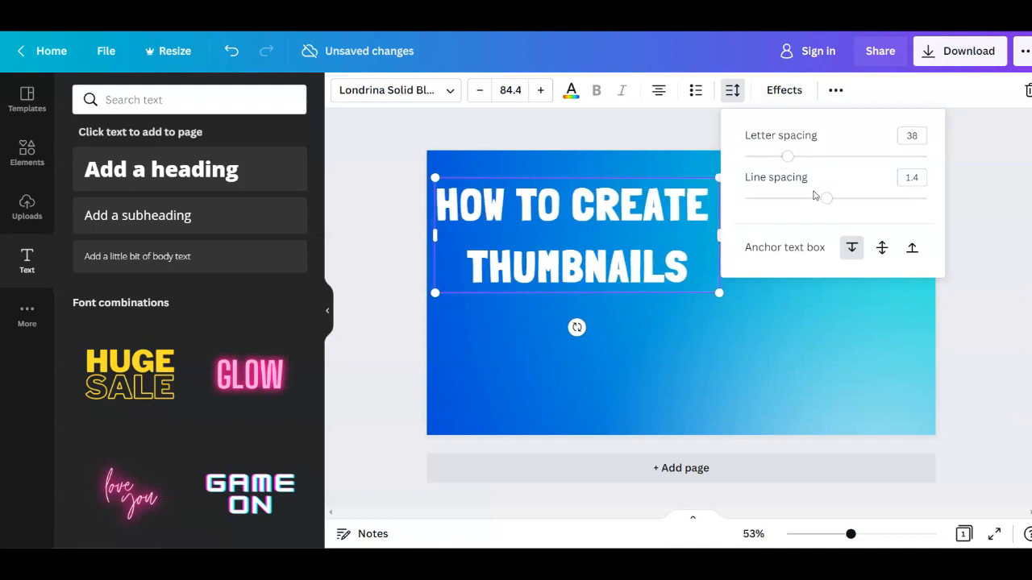
pyautogui.moveTo(822, 199); pyautogui.dragTo(815, 200)
pyautogui.click(465, 368)
# Enlarge the heading to about size 89.5 and apply the Echo text effect to it.
pyautogui.click(612, 258)
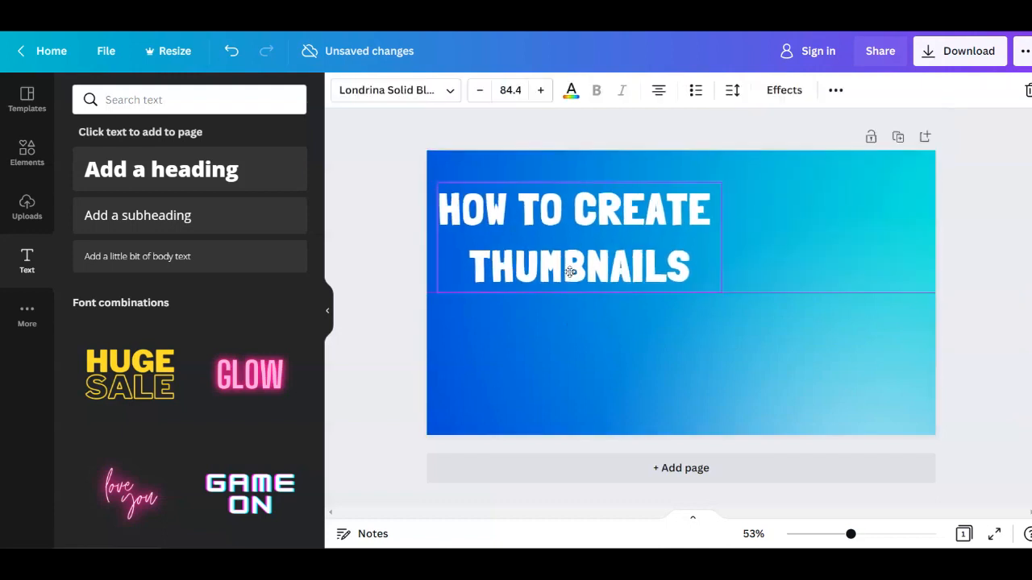
pyautogui.moveTo(718, 288); pyautogui.dragTo(738, 299)
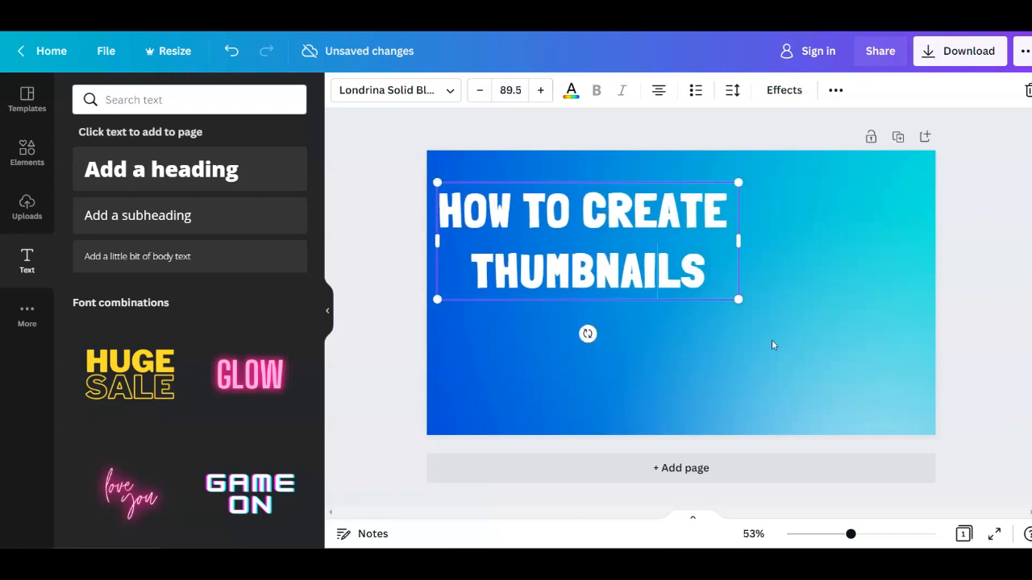
pyautogui.click(794, 93)
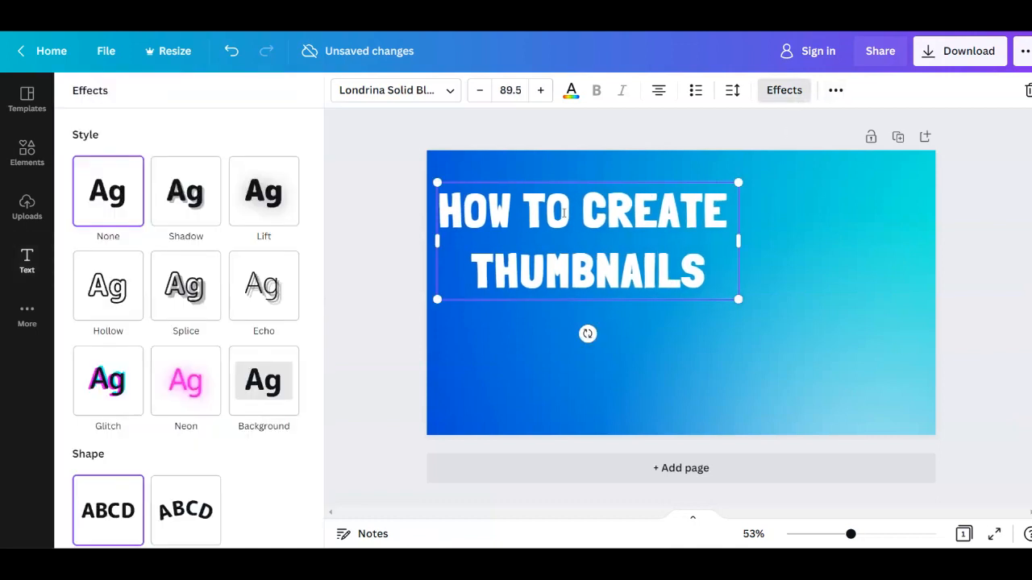
pyautogui.click(282, 299)
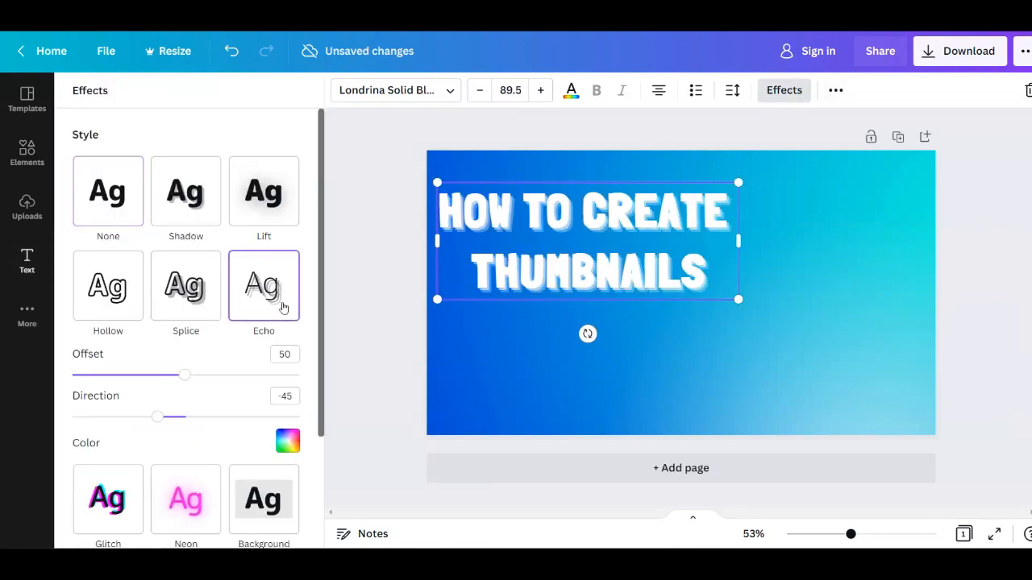
# Colour the heading's Echo effect black, then slightly enlarge the heading and nudge it within the thumbnail's upper left.
pyautogui.click(287, 439)
pyautogui.click(91, 287)
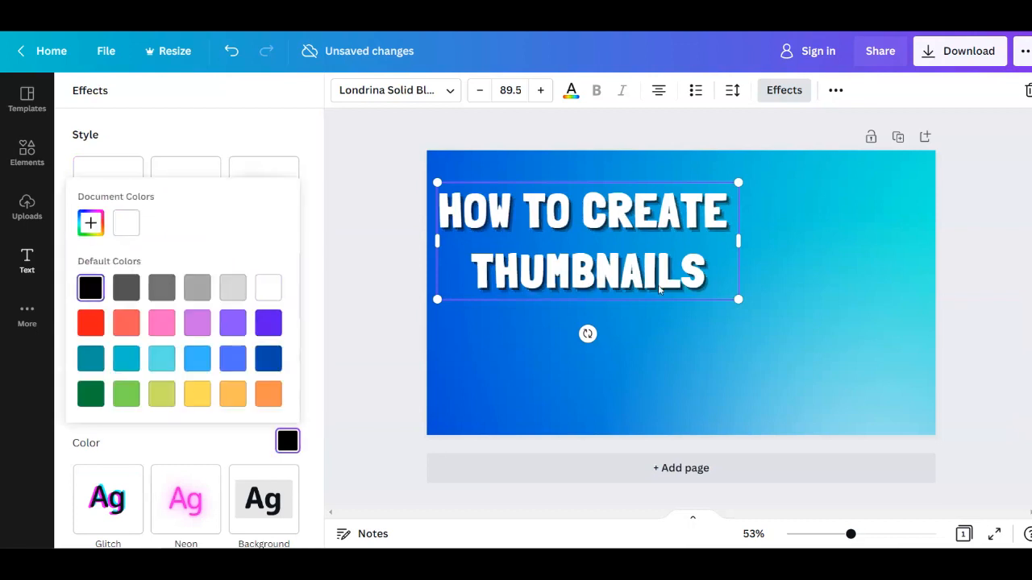
pyautogui.moveTo(737, 299); pyautogui.dragTo(743, 302)
pyautogui.moveTo(633, 278); pyautogui.dragTo(629, 275)
pyautogui.click(344, 304)
# Search the graphics for CANVA and place the round Canva logo, reduced in size, near the thumbnail's lower-right corner.
pyautogui.click(32, 150)
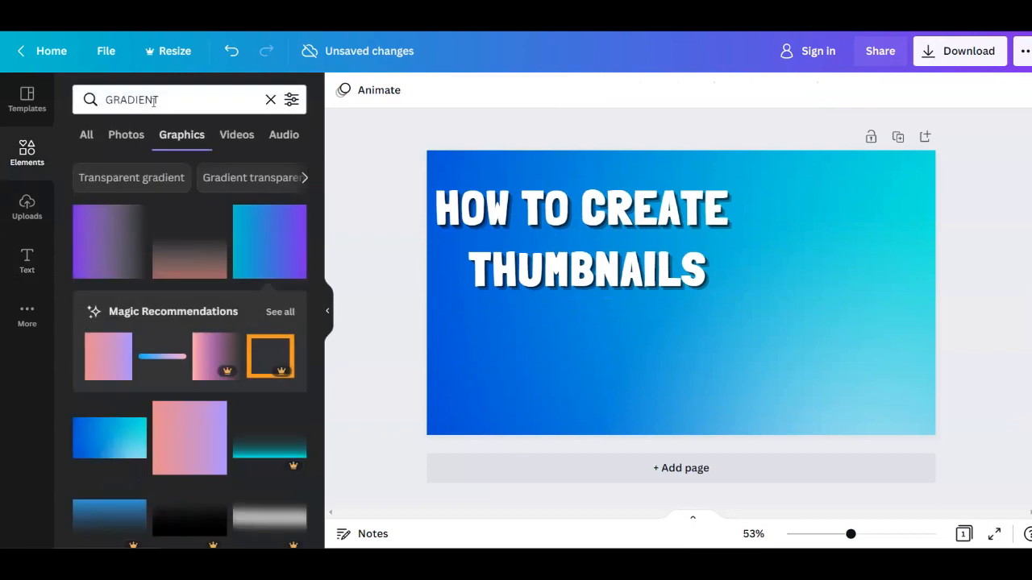
pyautogui.click(197, 96)
pyautogui.doubleClick(219, 95)
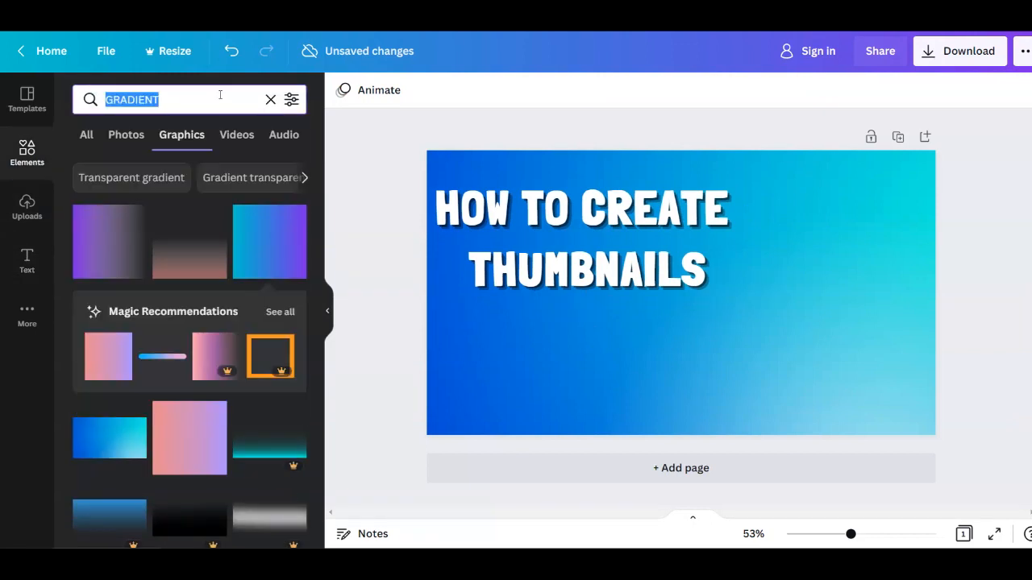
pyautogui.write('CAN')
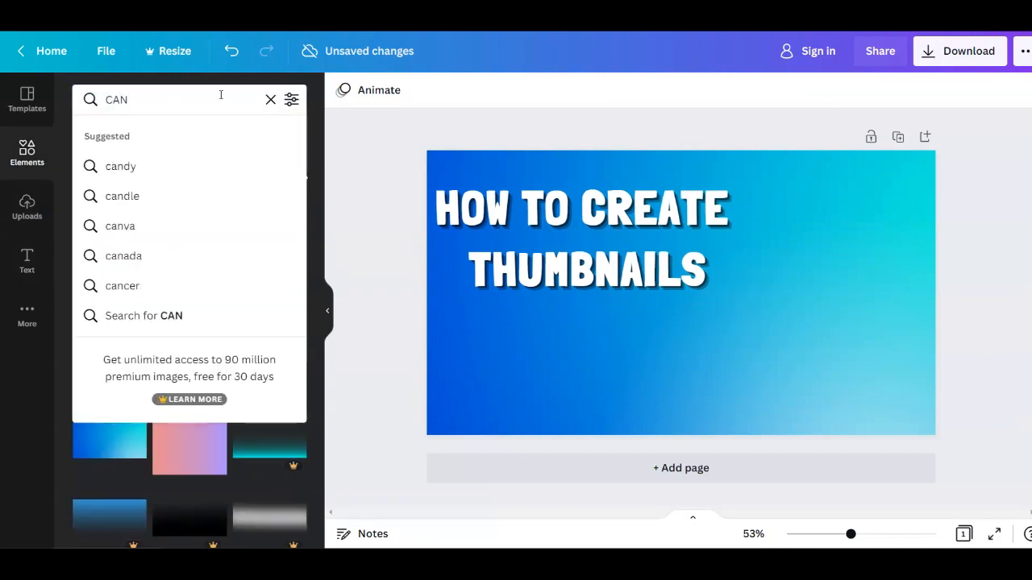
pyautogui.write('VA')
pyautogui.press('Return')
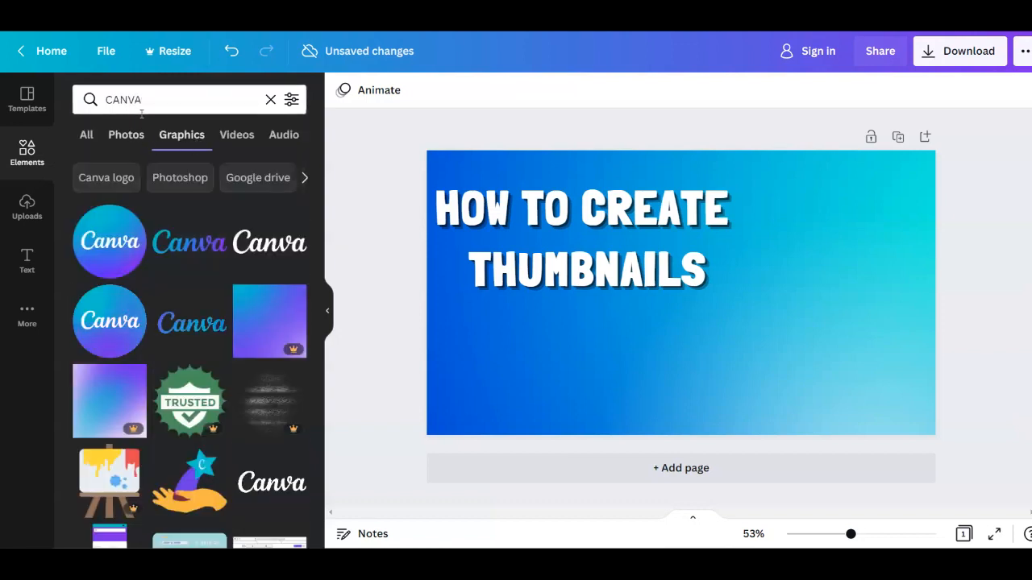
pyautogui.click(110, 321)
pyautogui.moveTo(704, 318); pyautogui.dragTo(903, 404)
pyautogui.moveTo(821, 317); pyautogui.dragTo(840, 334)
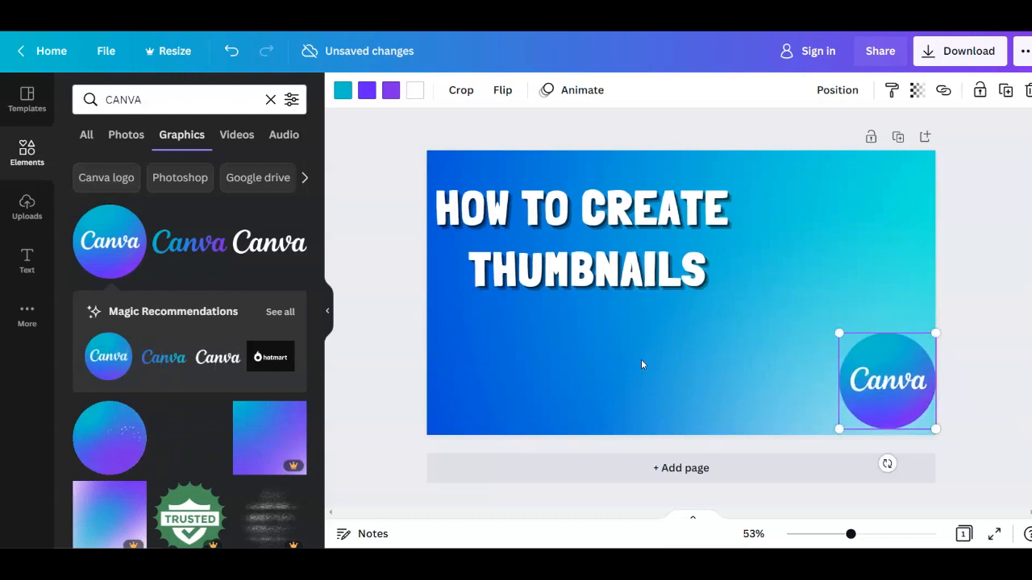
pyautogui.scroll(-3, 184, 174)
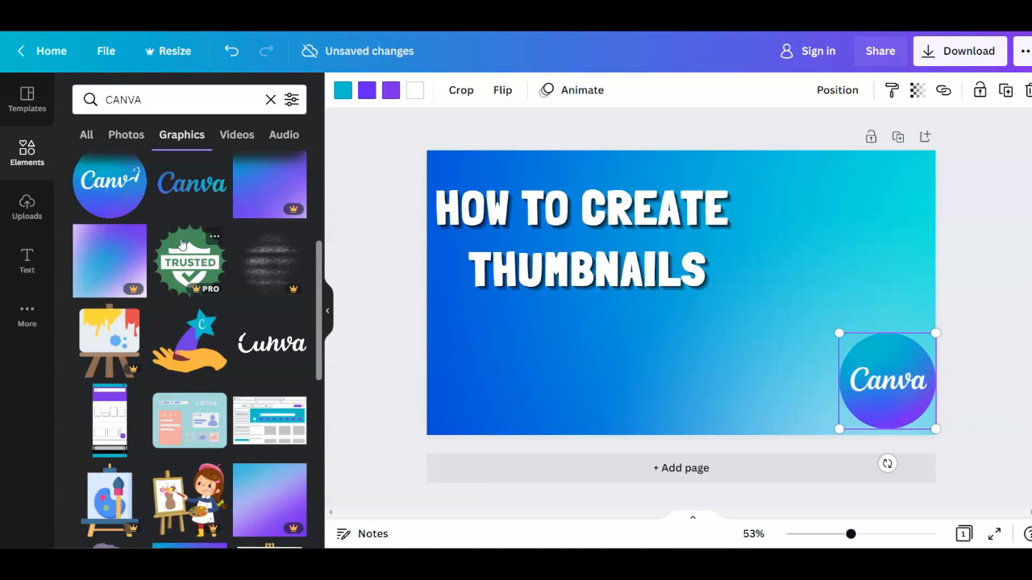
pyautogui.scroll(-8, 181, 244)
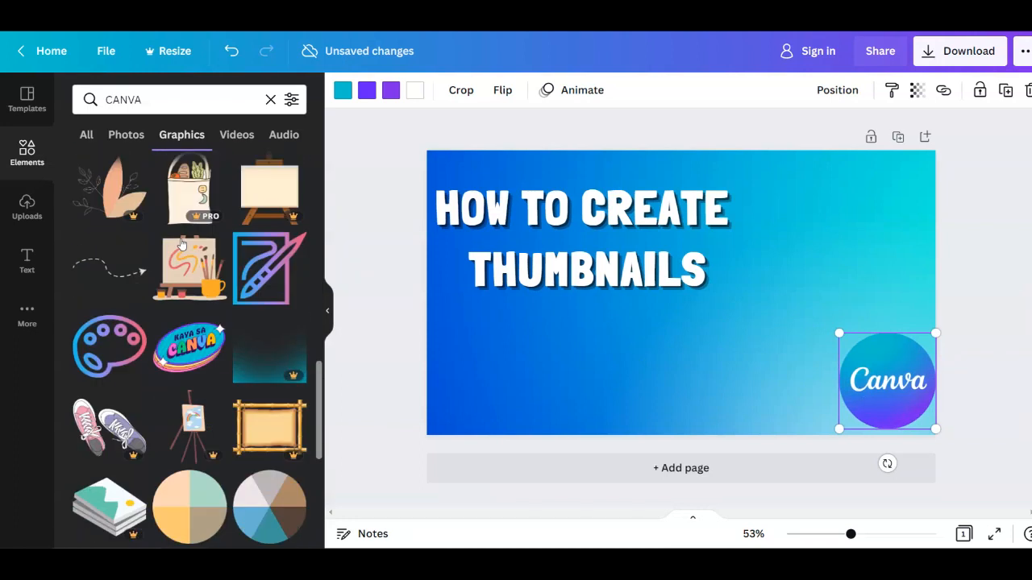
pyautogui.scroll(-1, 181, 244)
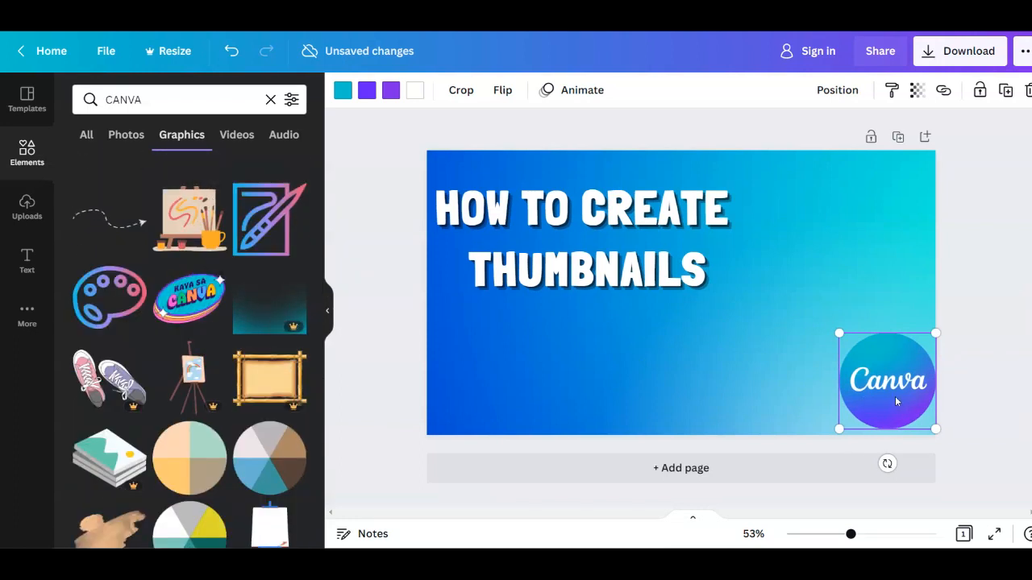
pyautogui.click(158, 103)
pyautogui.doubleClick(159, 104)
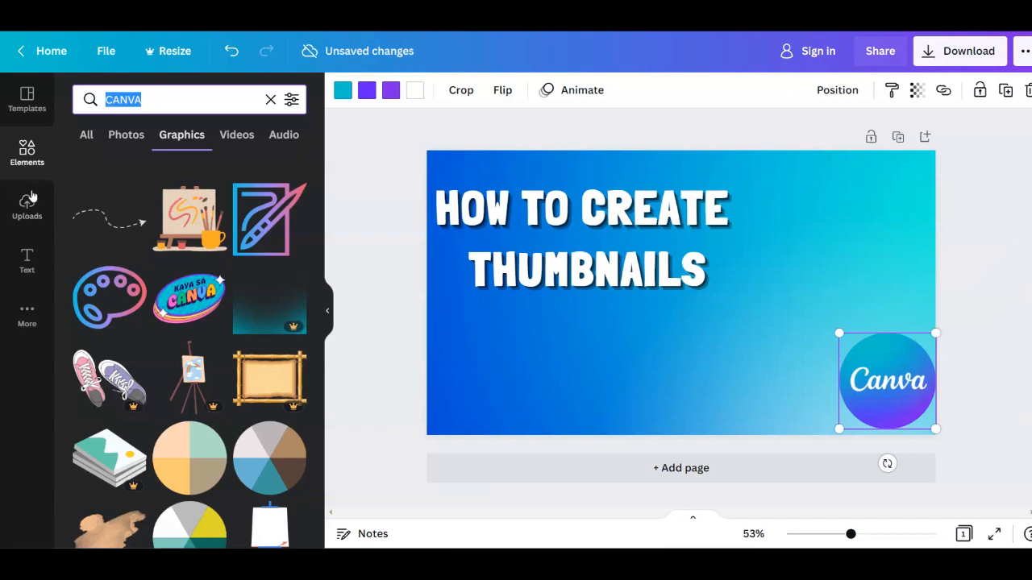
# Add a subheading reading FULL TUTORIAL and move it to the lower left of the thumbnail.
pyautogui.click(36, 270)
pyautogui.click(161, 228)
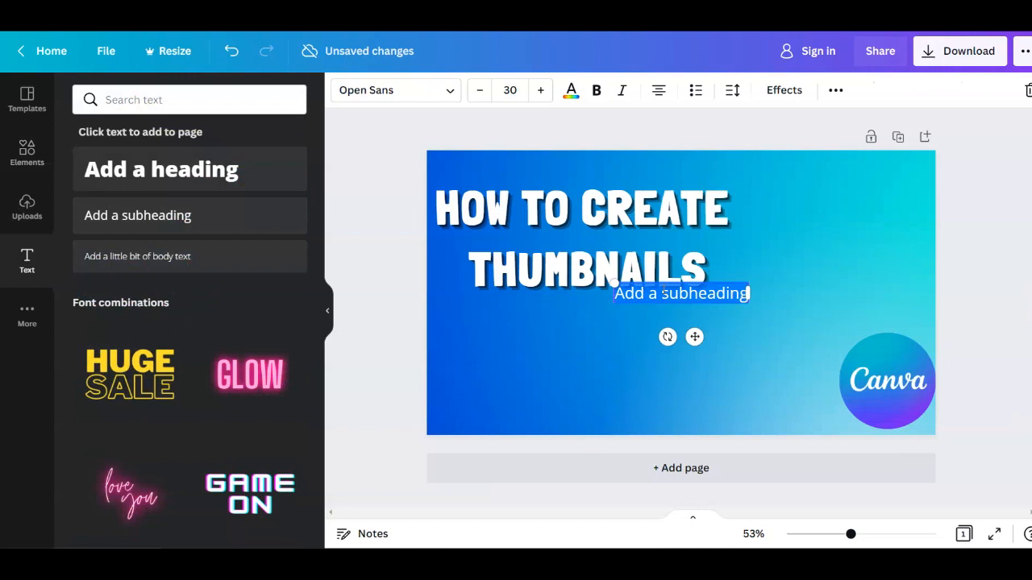
pyautogui.write('Full Tutoria')
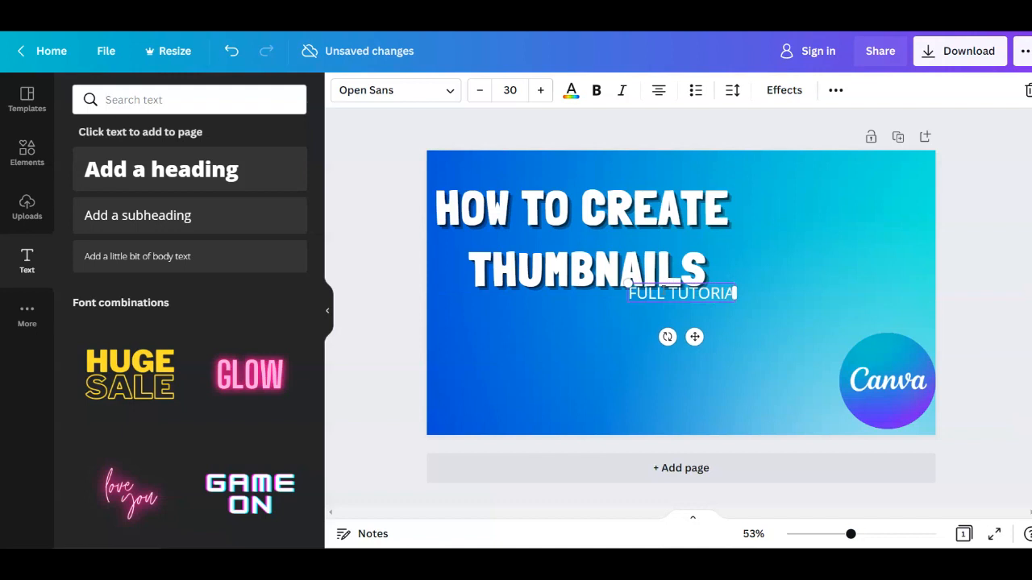
pyautogui.write('l')
pyautogui.click(646, 306)
pyautogui.moveTo(653, 294); pyautogui.dragTo(490, 373)
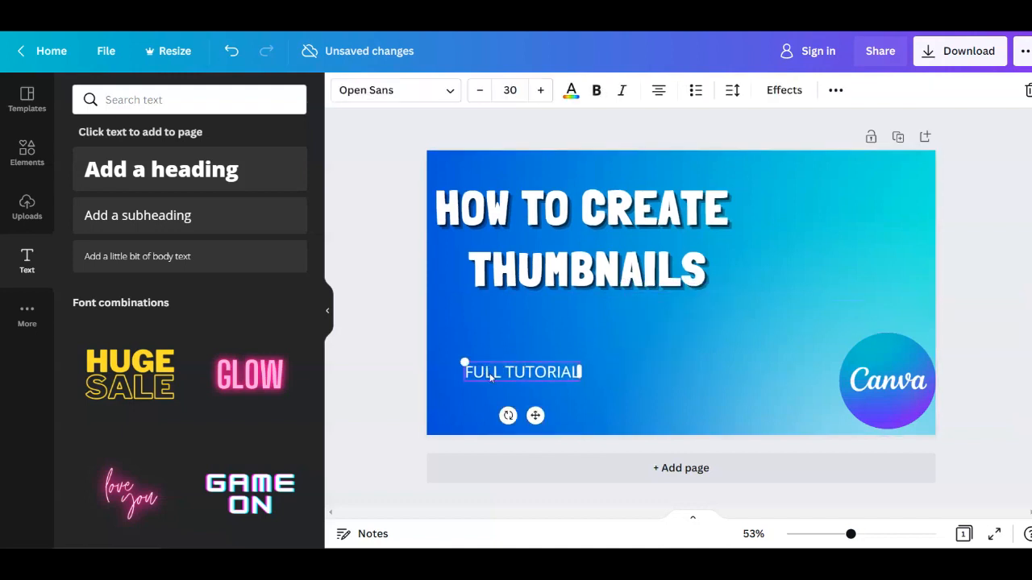
# Enlarge FULL TUTORIAL to about size 44.7, make it italic and black, and centre it below the heading.
pyautogui.moveTo(574, 384); pyautogui.dragTo(640, 348)
pyautogui.click(678, 388)
pyautogui.moveTo(564, 365); pyautogui.dragTo(575, 378)
pyautogui.click(621, 90)
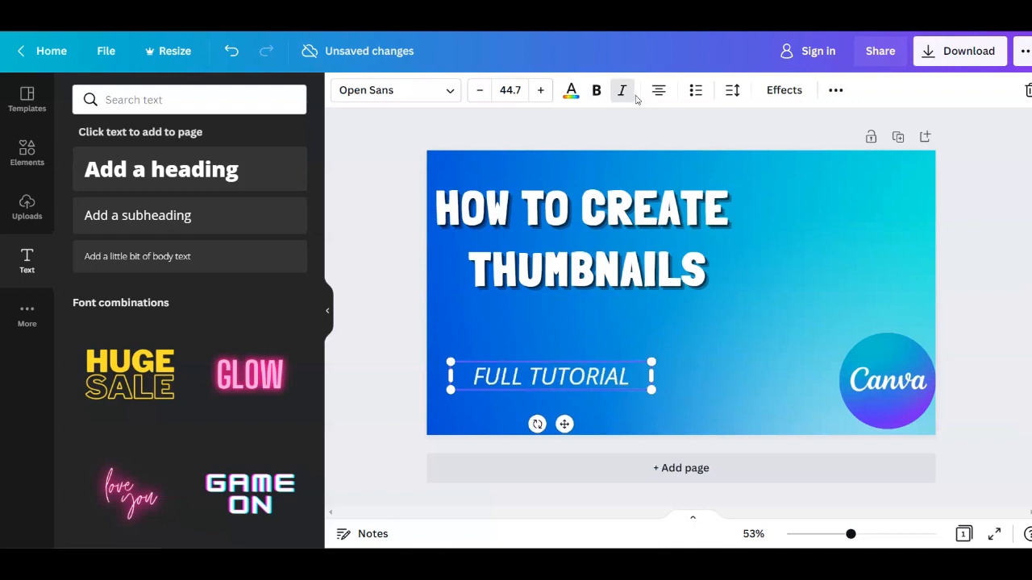
pyautogui.click(570, 91)
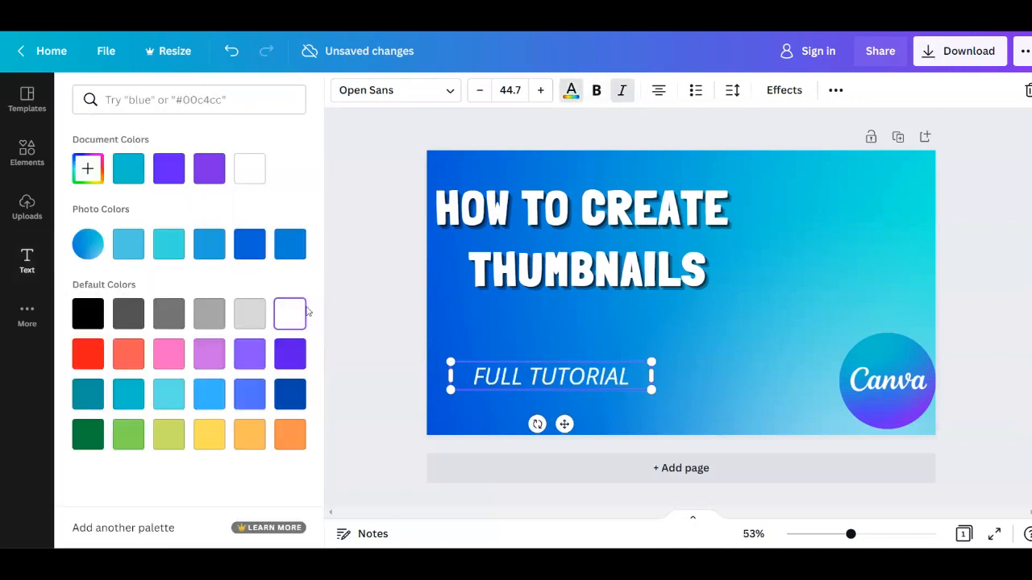
pyautogui.click(100, 318)
pyautogui.moveTo(543, 379); pyautogui.dragTo(573, 351)
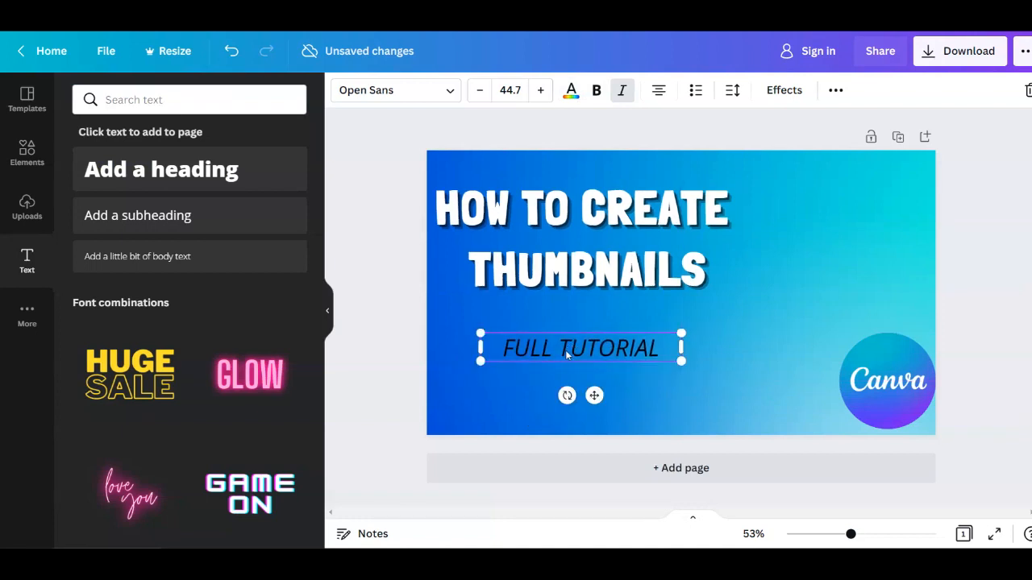
pyautogui.click(390, 248)
# Search the graphics for youtube and place the red YouTube logo, reduced in size, between the heading and a lowered FULL TUTORIAL.
pyautogui.click(32, 150)
pyautogui.click(162, 104)
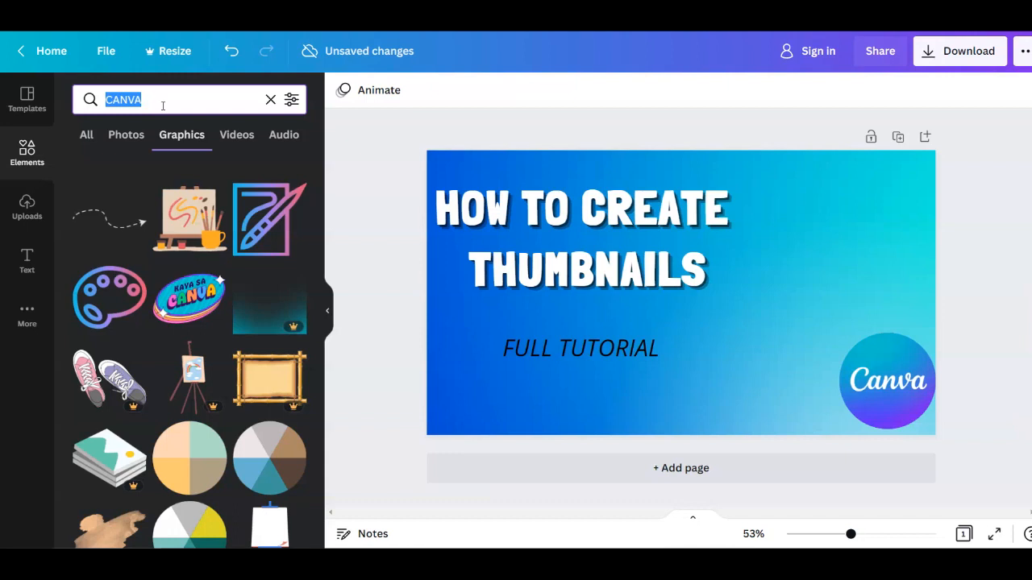
pyautogui.write('Y')
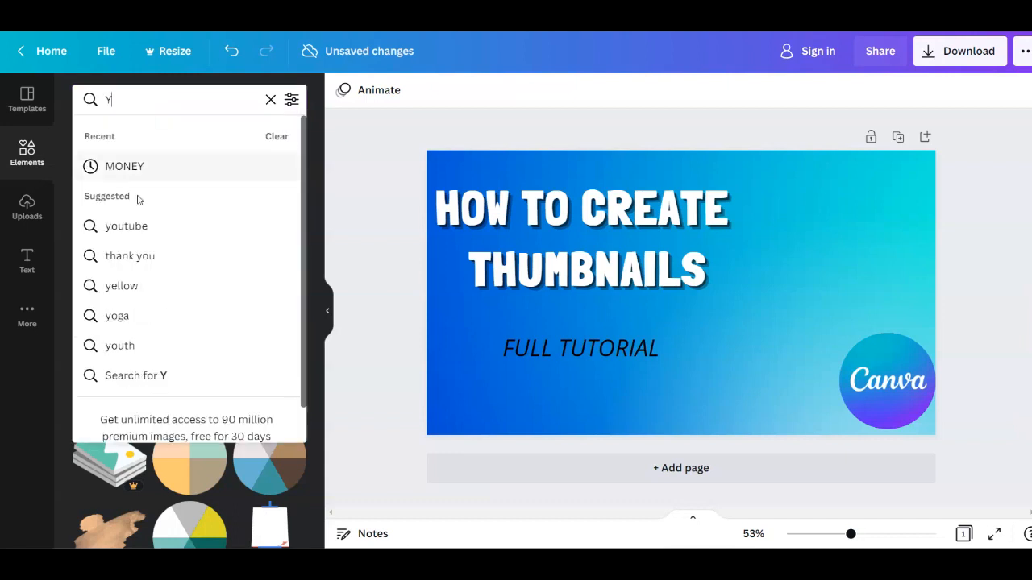
pyautogui.click(126, 227)
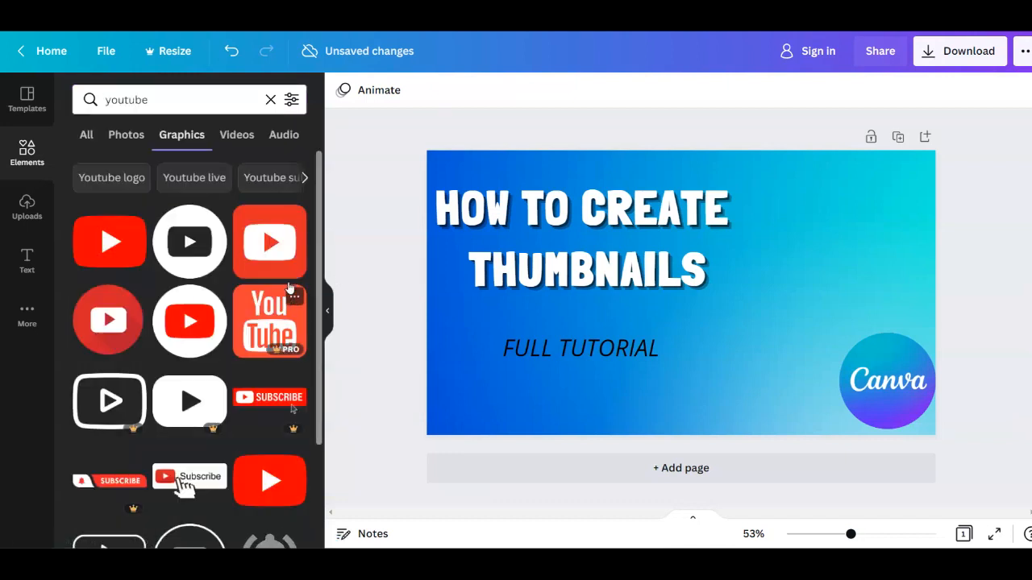
pyautogui.click(291, 274)
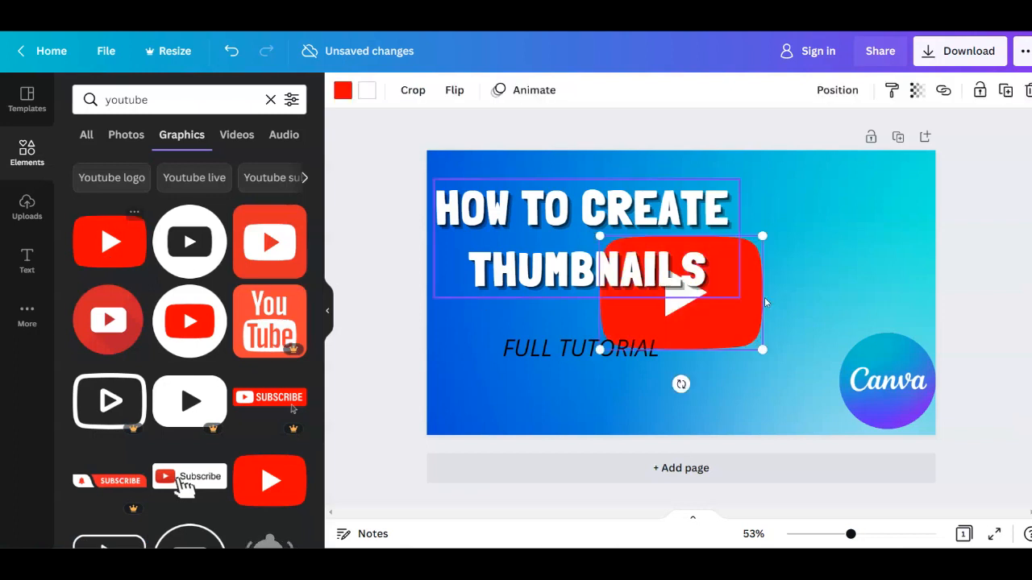
pyautogui.moveTo(691, 339); pyautogui.dragTo(787, 378)
pyautogui.moveTo(704, 390); pyautogui.dragTo(753, 355)
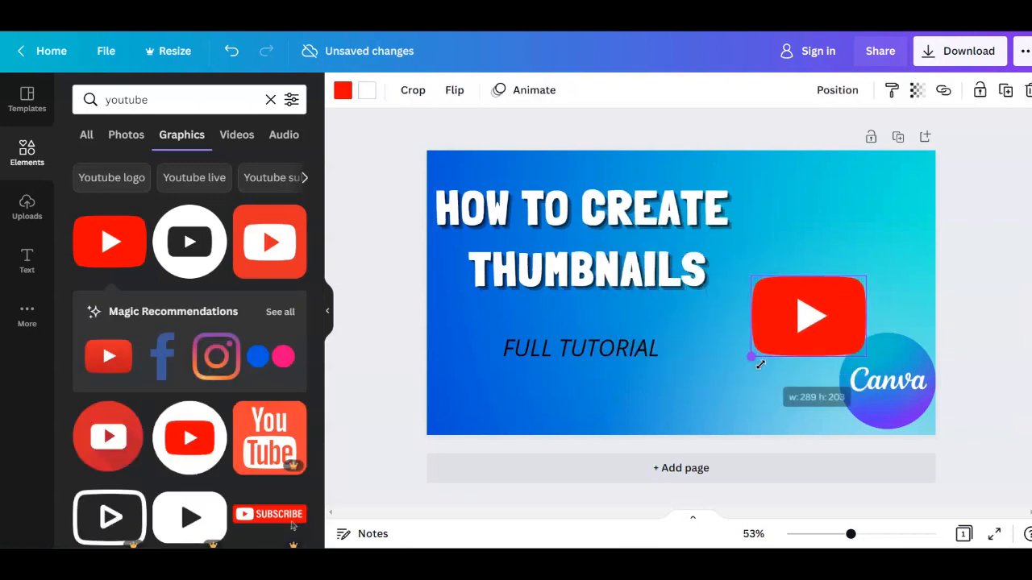
pyautogui.moveTo(573, 353); pyautogui.dragTo(574, 392)
pyautogui.moveTo(802, 308); pyautogui.dragTo(565, 322)
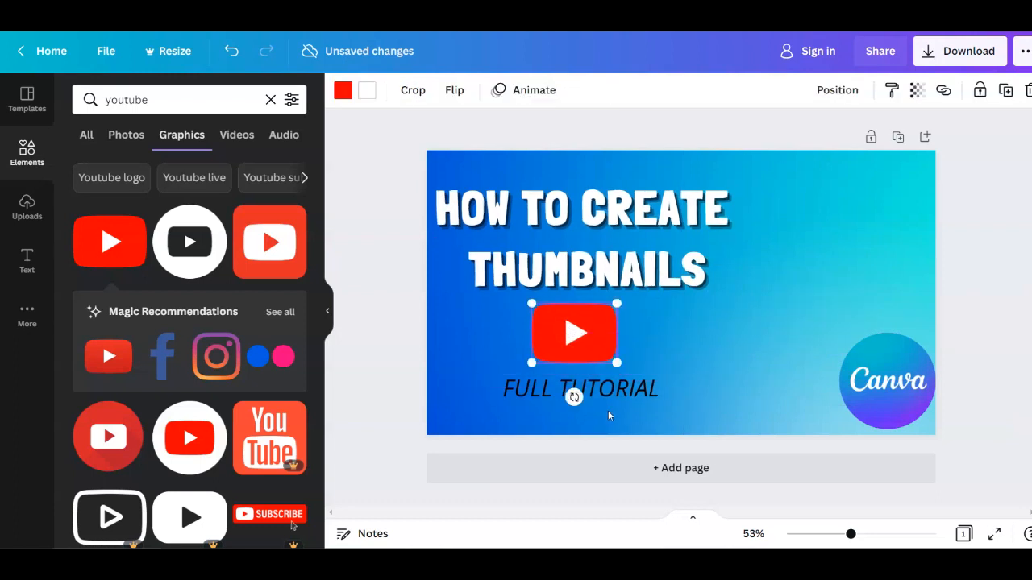
# Enlarge FULL TUTORIAL to about size 47.4 and position it just beneath the YouTube logo.
pyautogui.moveTo(611, 392); pyautogui.dragTo(604, 392)
pyautogui.moveTo(674, 400); pyautogui.dragTo(686, 407)
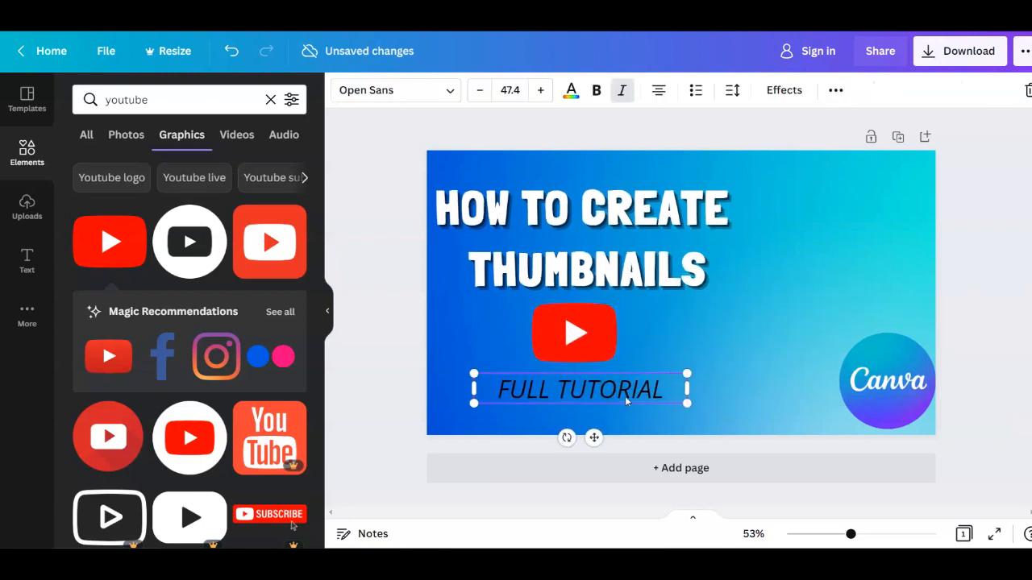
pyautogui.moveTo(623, 397); pyautogui.dragTo(622, 397)
pyautogui.click(443, 352)
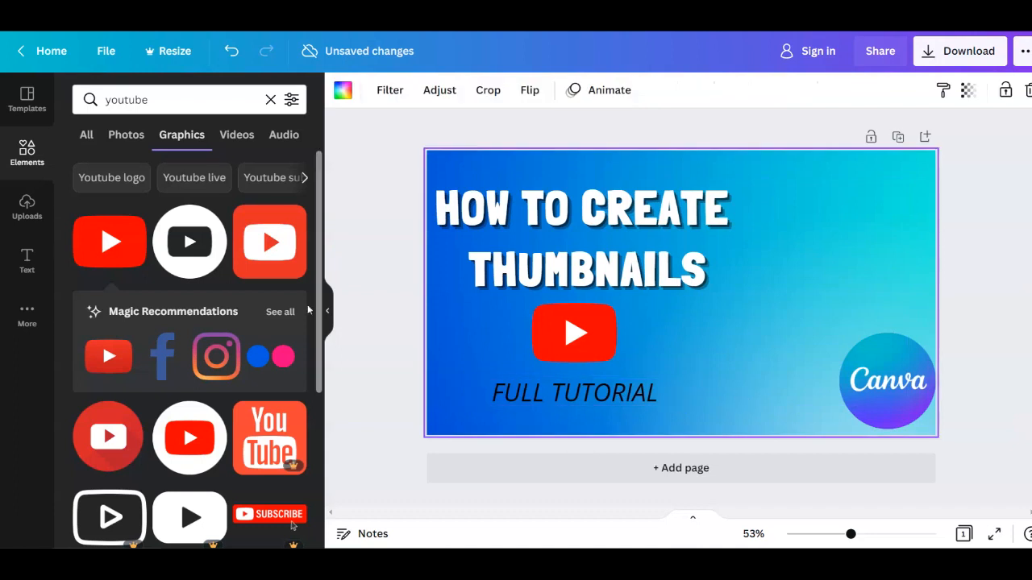
# Search the graphics for CLICK and filter the results to static ones.
pyautogui.click(205, 97)
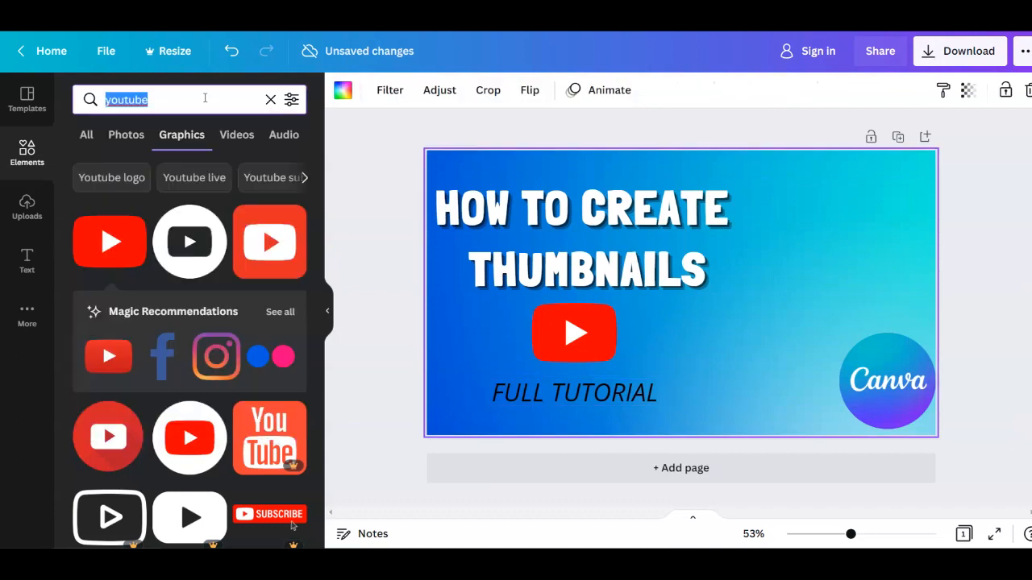
pyautogui.write('CLICK')
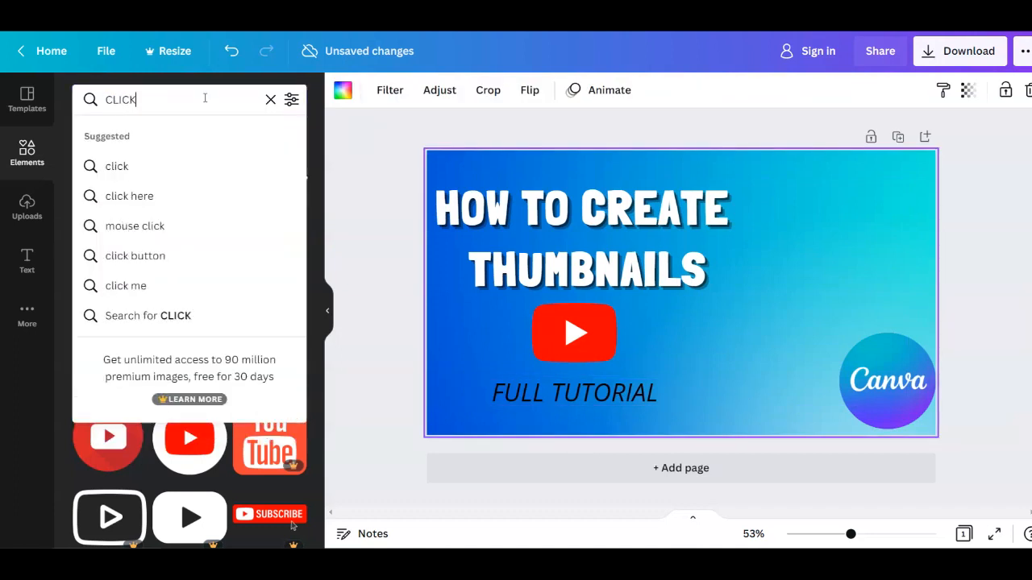
pyautogui.press('Return')
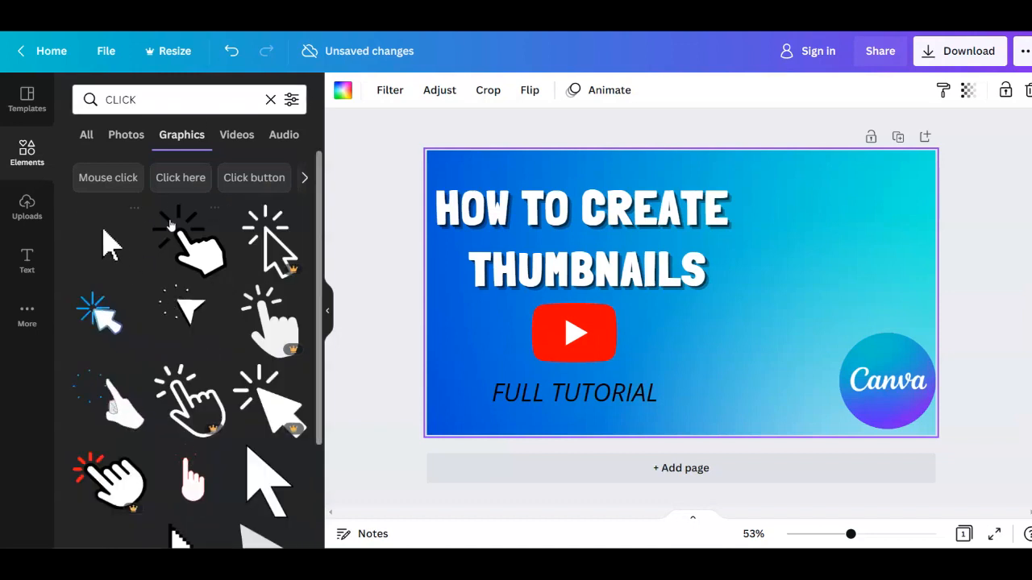
pyautogui.scroll(-3, 162, 220)
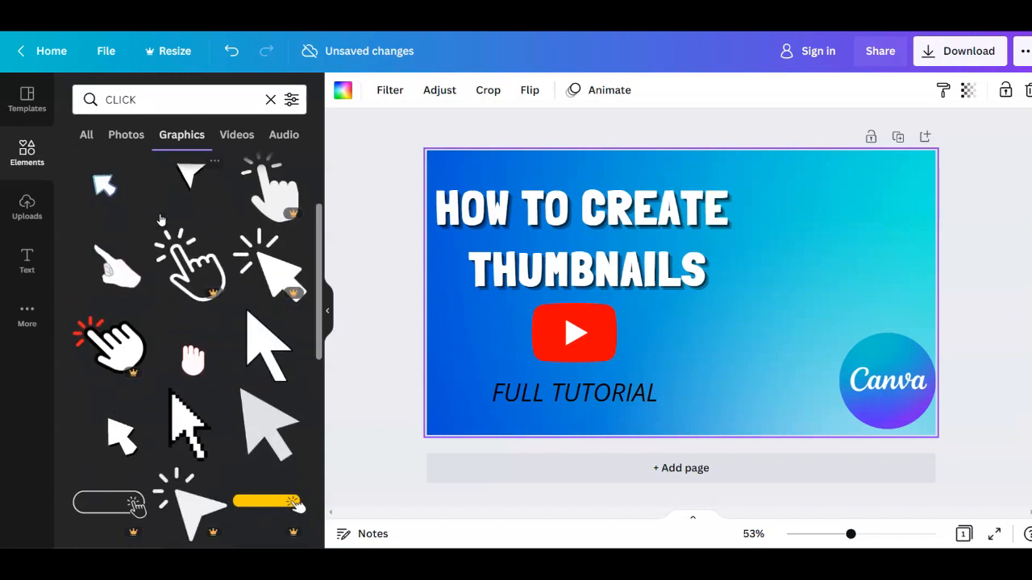
pyautogui.scroll(-3, 153, 266)
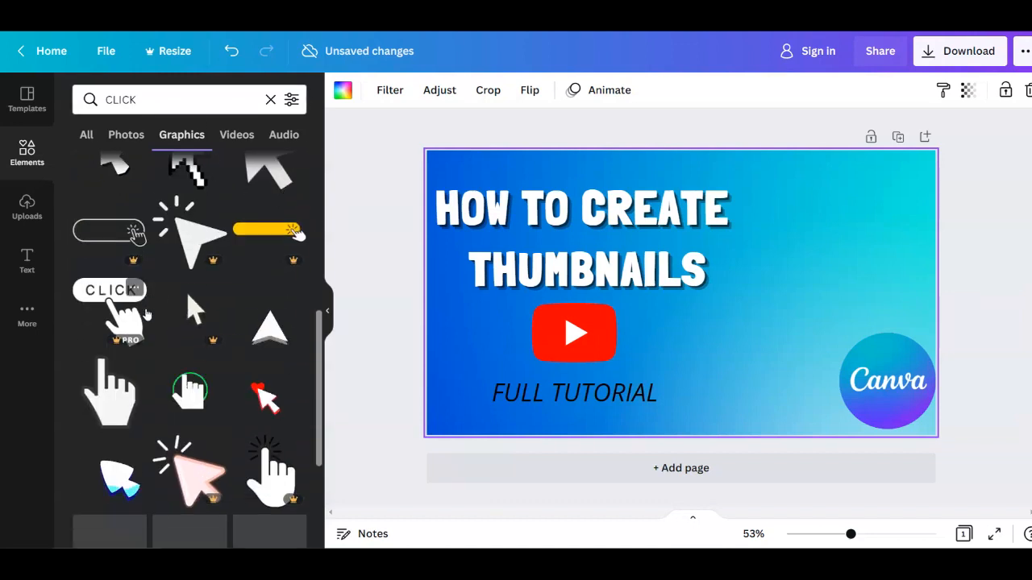
pyautogui.click(291, 99)
pyautogui.scroll(-2, 185, 265)
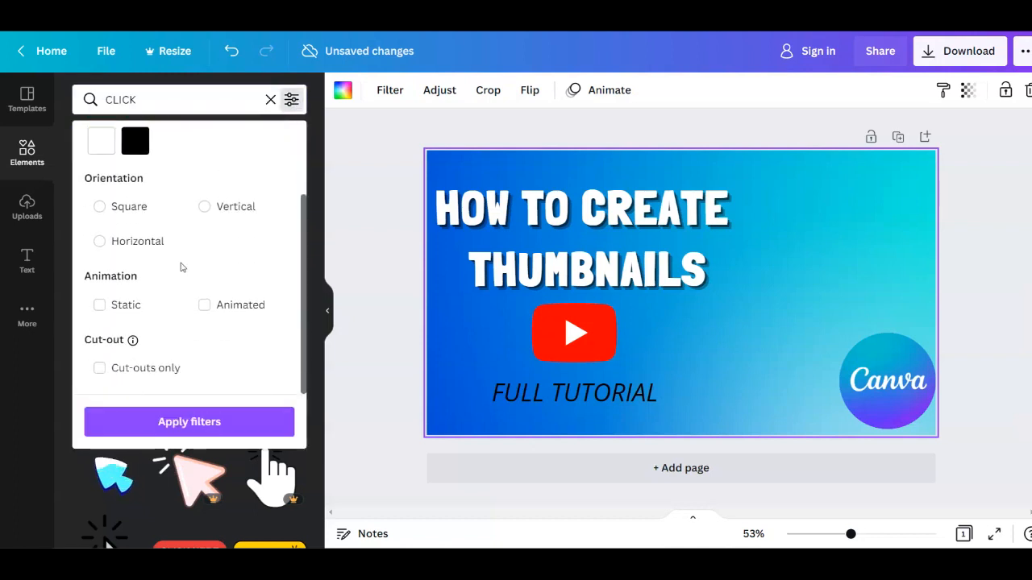
pyautogui.click(98, 306)
pyautogui.click(379, 221)
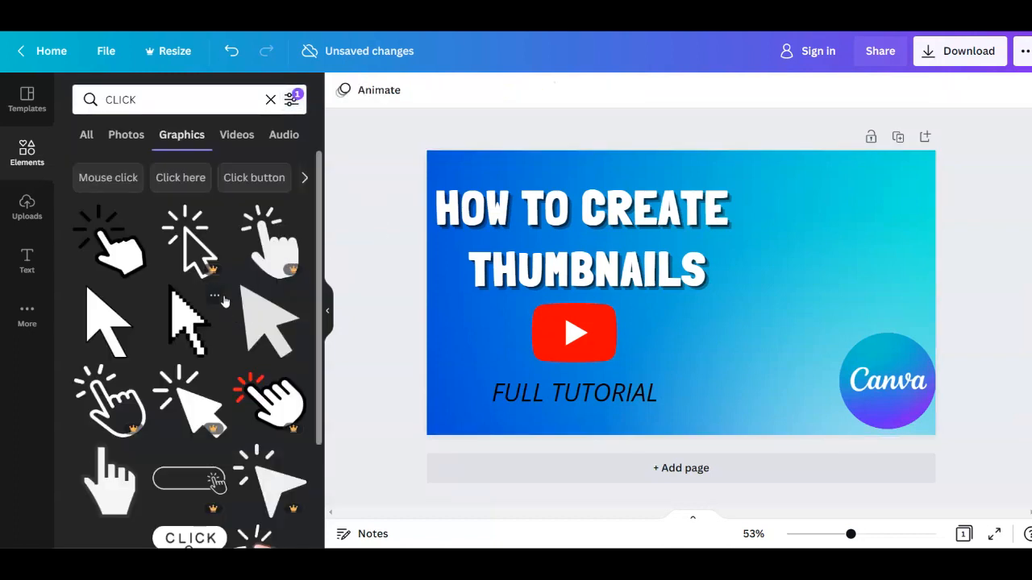
# Add the plain white arrow cursor and place it, reduced in size, over the YouTube logo's lower-right corner.
pyautogui.click(120, 323)
pyautogui.moveTo(657, 347); pyautogui.dragTo(636, 355)
pyautogui.click(748, 383)
pyautogui.click(690, 360)
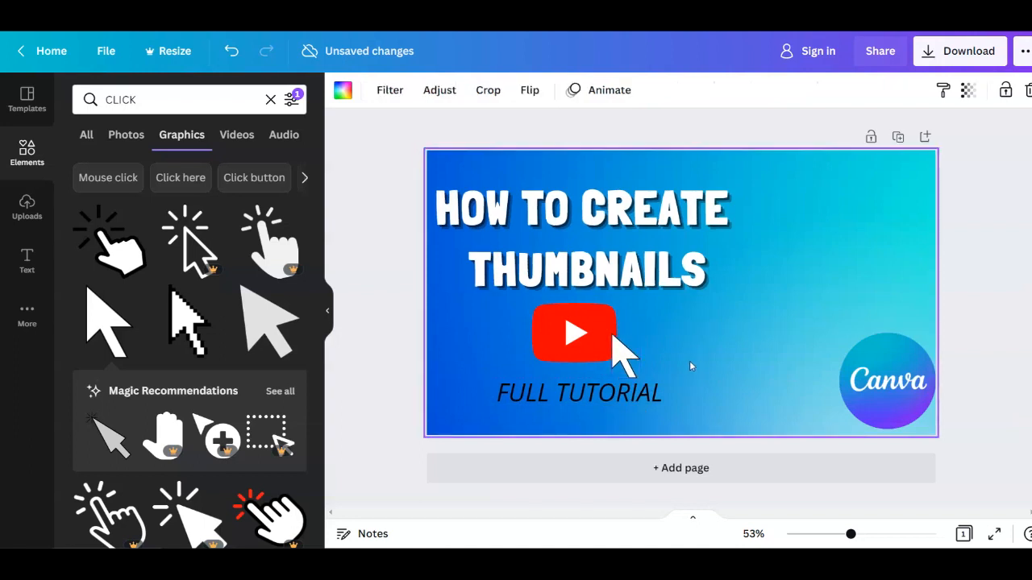
# Search the graphics for STAR and place the yellow three-sparkle graphic, reduced in size, in the design's upper-right corner.
pyautogui.doubleClick(177, 92)
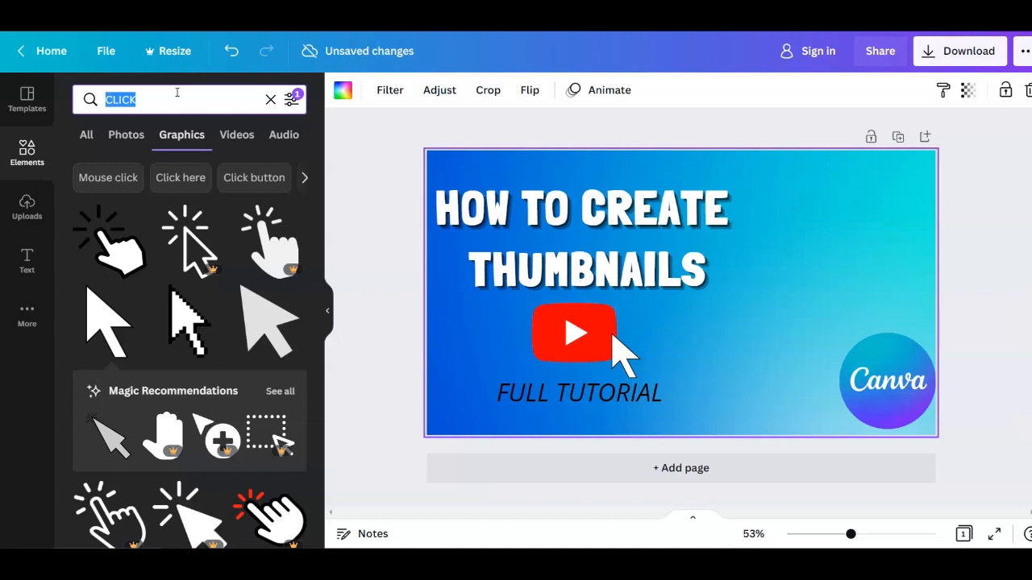
pyautogui.write('s')
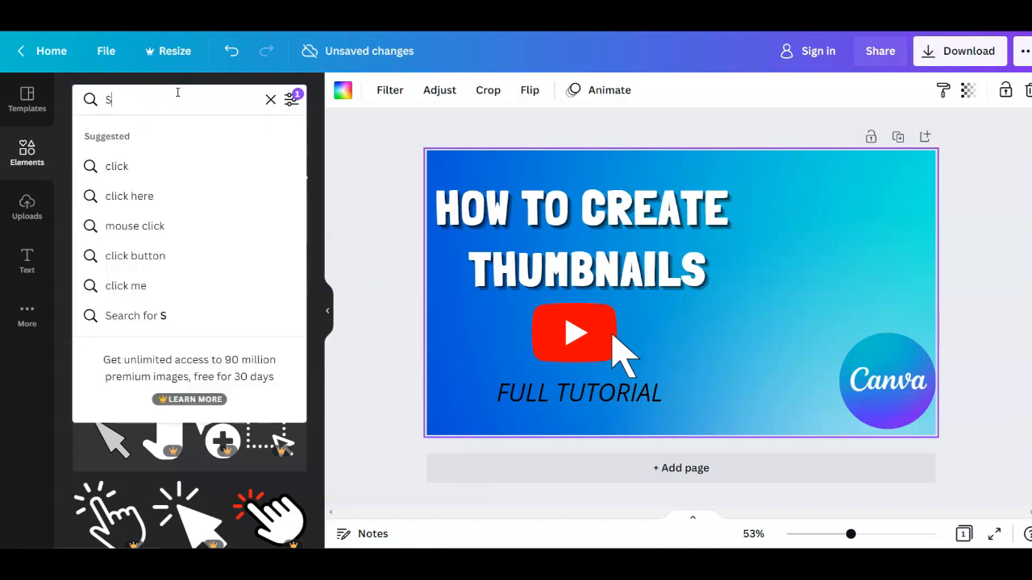
pyautogui.press('Return')
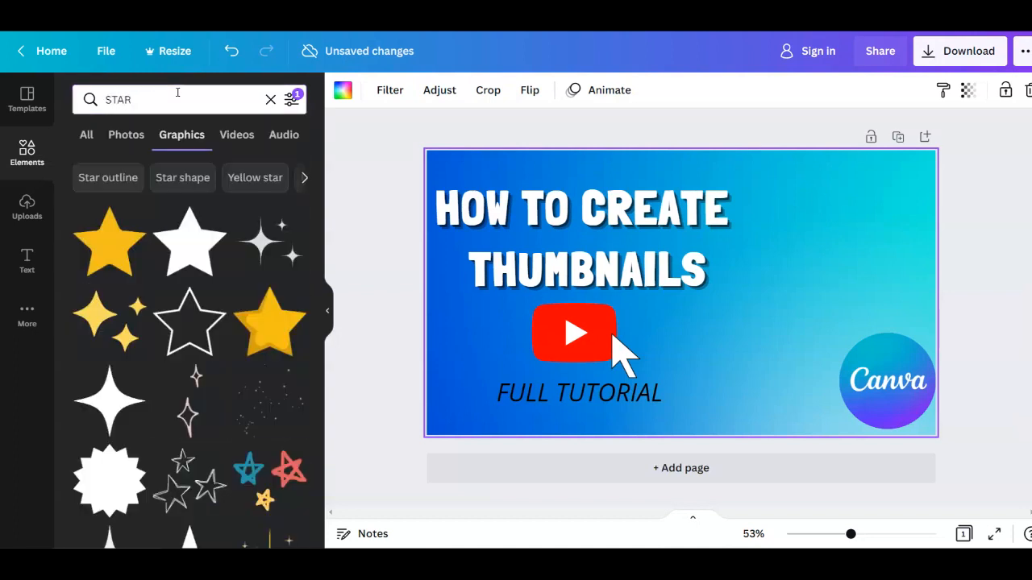
pyautogui.click(133, 298)
pyautogui.moveTo(662, 343); pyautogui.dragTo(894, 195)
pyautogui.click(906, 242)
pyautogui.click(892, 211)
pyautogui.click(891, 198)
pyautogui.click(923, 227)
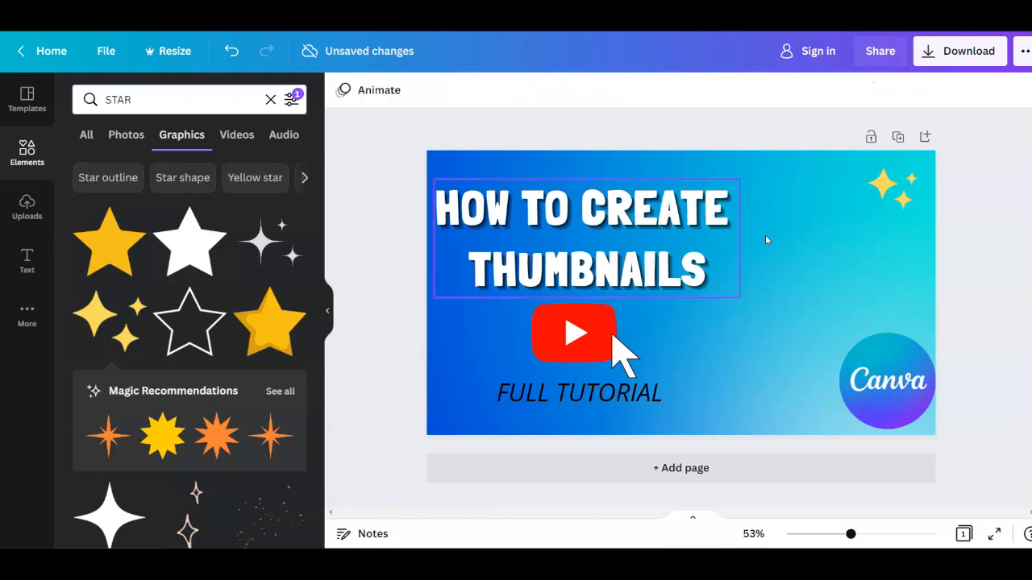
# Search the graphics for MESSAGE.
pyautogui.doubleClick(199, 107)
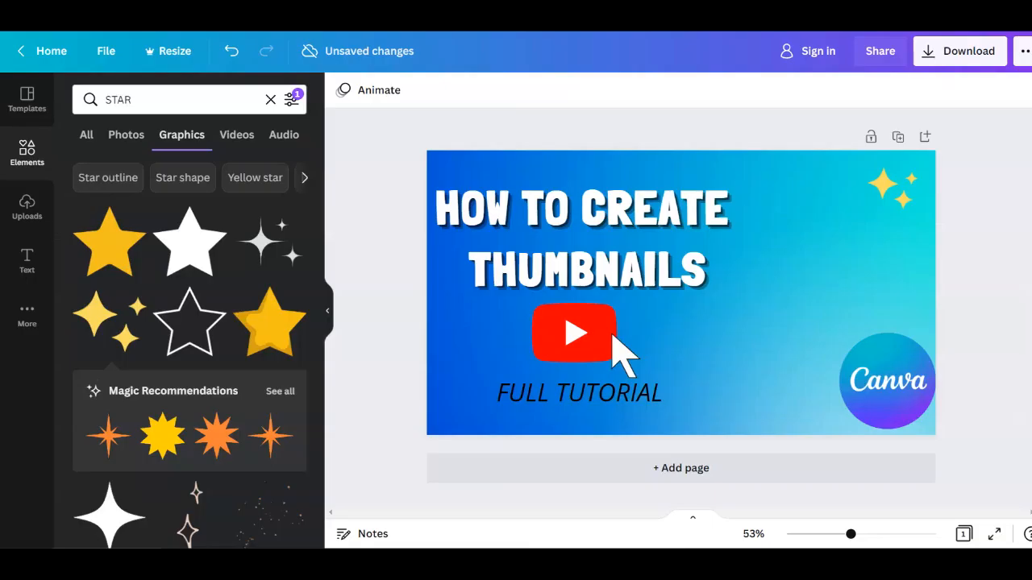
pyautogui.click(192, 93)
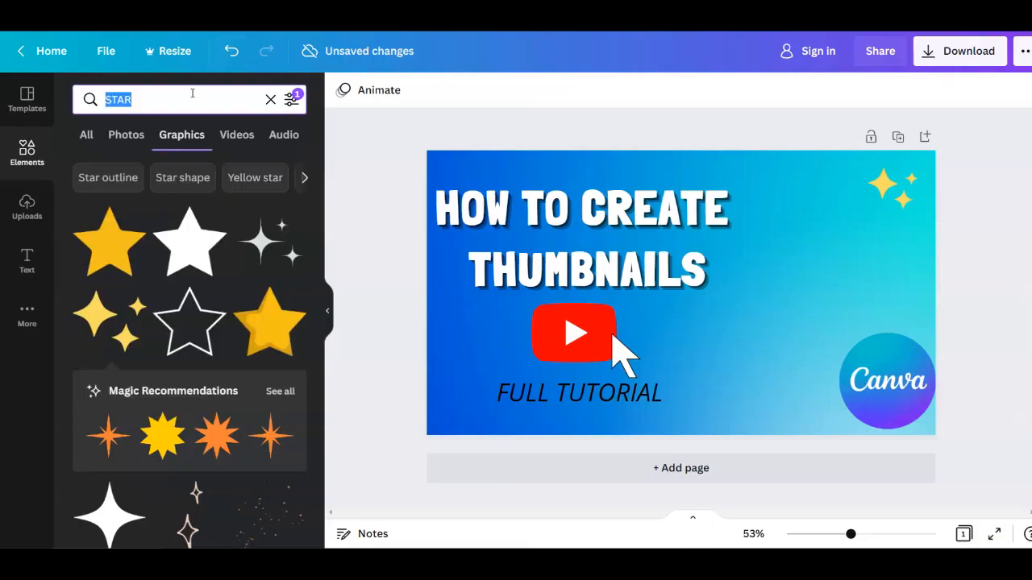
pyautogui.write('MESSAGE')
pyautogui.press('Return')
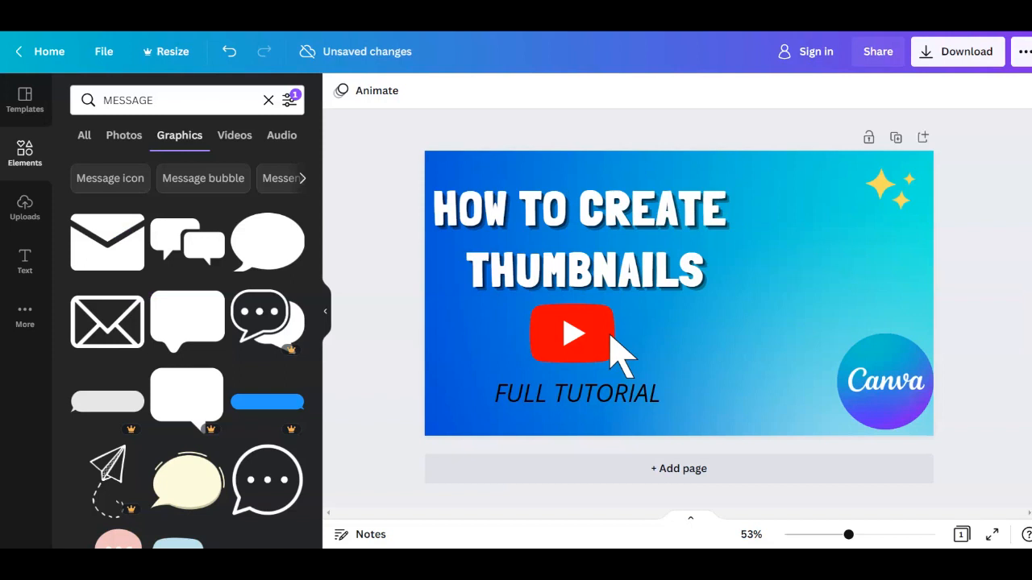
# Add the cream speech bubble with accent lines and place it, reduced in size, between the sparkles and the Canva logo.
pyautogui.scroll(-2, 113, 143)
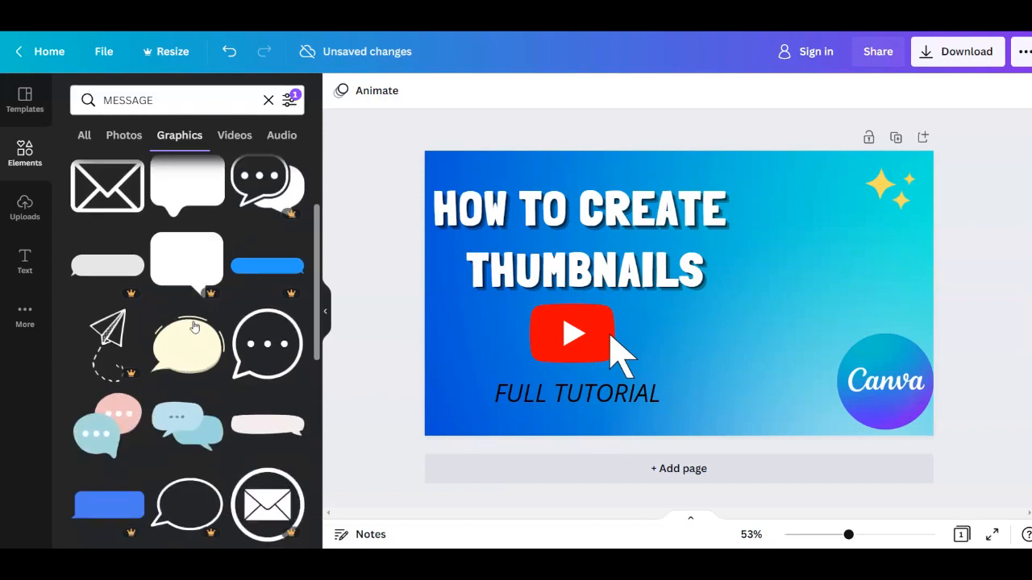
pyautogui.scroll(-1, 191, 336)
pyautogui.click(181, 290)
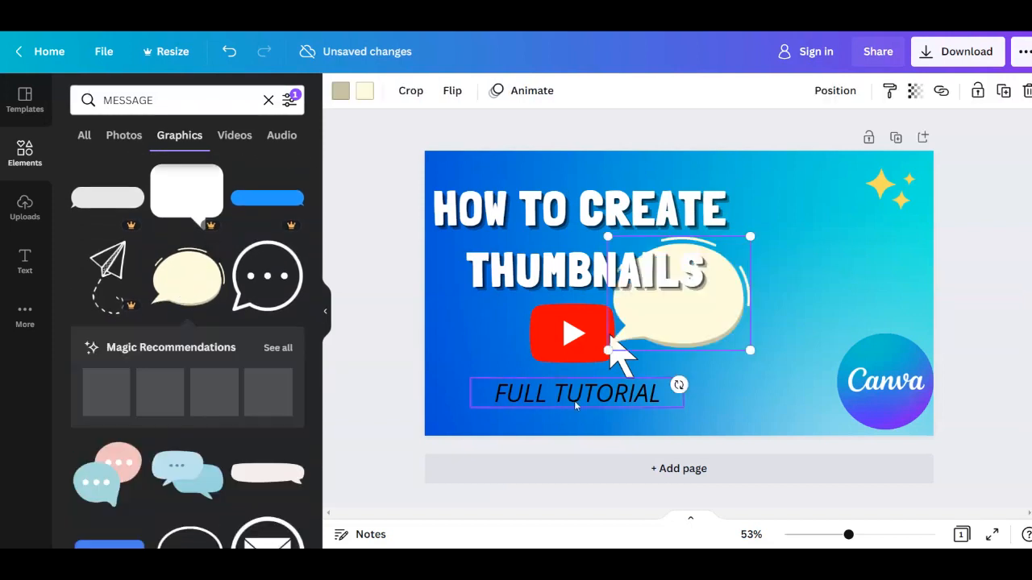
pyautogui.moveTo(697, 337); pyautogui.dragTo(880, 305)
pyautogui.moveTo(791, 320)
pyautogui.mouseDown()
pyautogui.moveTo(863, 285)
pyautogui.moveTo(850, 271)
pyautogui.moveTo(805, 308)
pyautogui.moveTo(787, 305)
pyautogui.mouseUp()
pyautogui.click(1018, 278)
pyautogui.click(842, 282)
# Shift the Canva logo further into the design's lower-right corner and fine-tune the positions of the heading and the sparkles.
pyautogui.click(893, 379)
pyautogui.moveTo(894, 379); pyautogui.dragTo(897, 389)
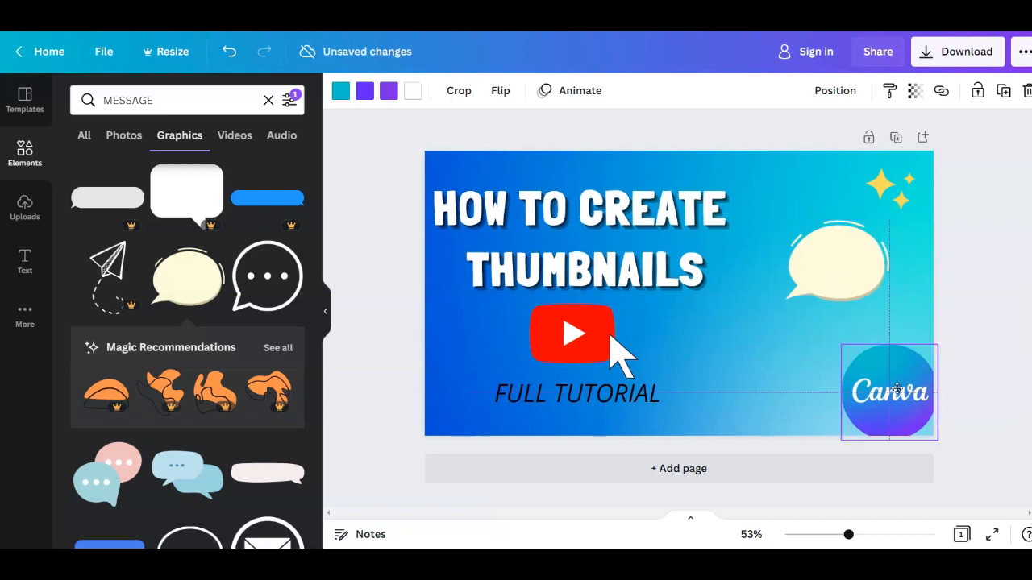
pyautogui.click(994, 384)
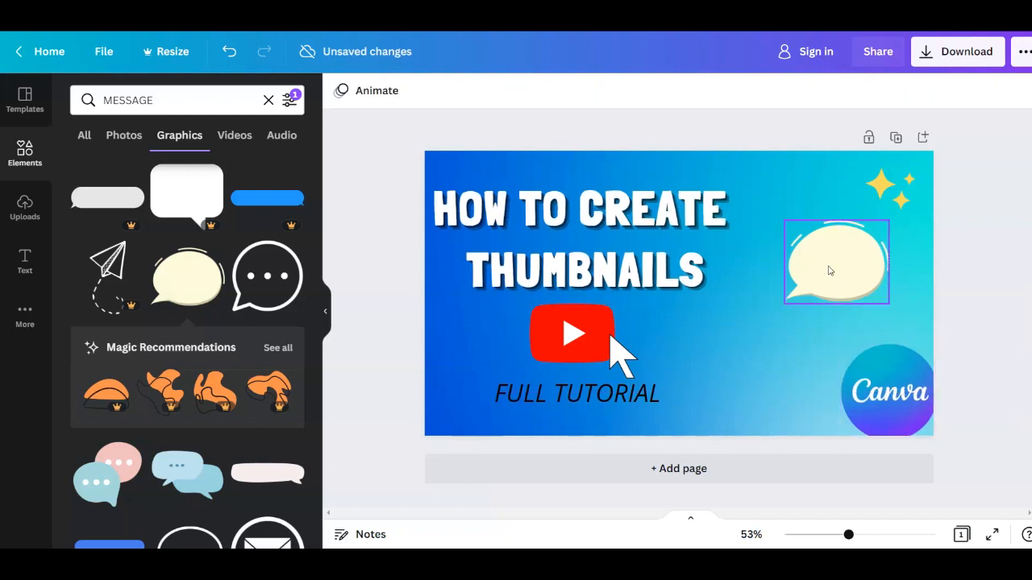
pyautogui.click(587, 244)
pyautogui.click(1010, 312)
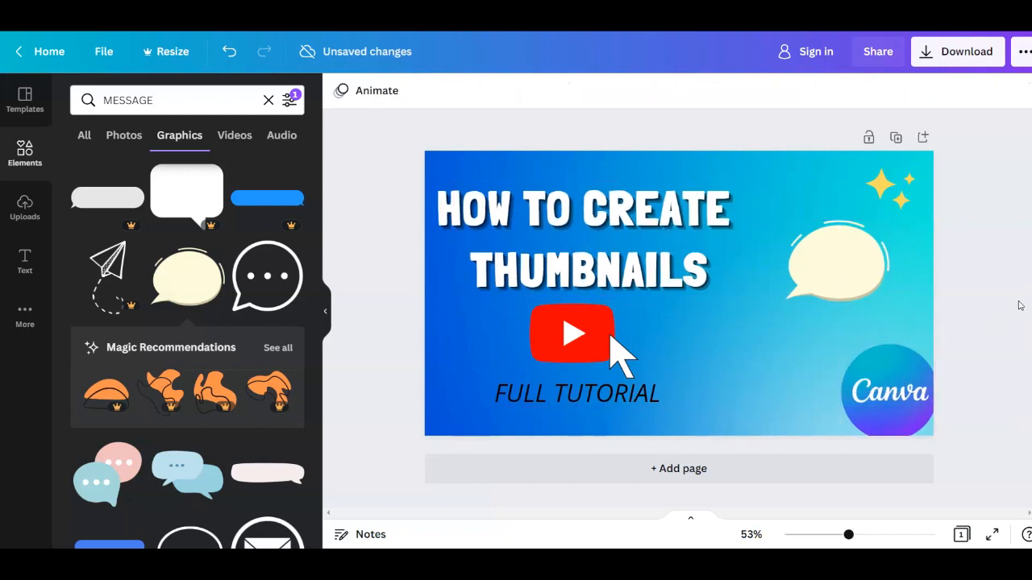
pyautogui.moveTo(880, 192)
pyautogui.mouseDown()
pyautogui.moveTo(822, 252)
pyautogui.moveTo(886, 198)
pyautogui.mouseUp()
pyautogui.click(1018, 211)
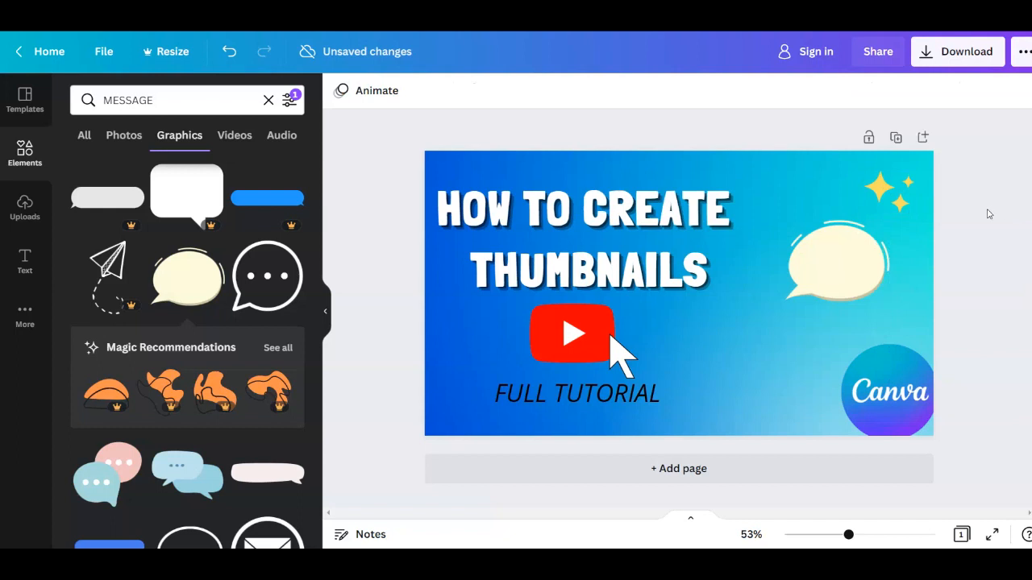
# Download the thumbnail as a 1280 × 720 px PNG, dismiss the sign-up prompt and open the downloaded file.
pyautogui.click(967, 54)
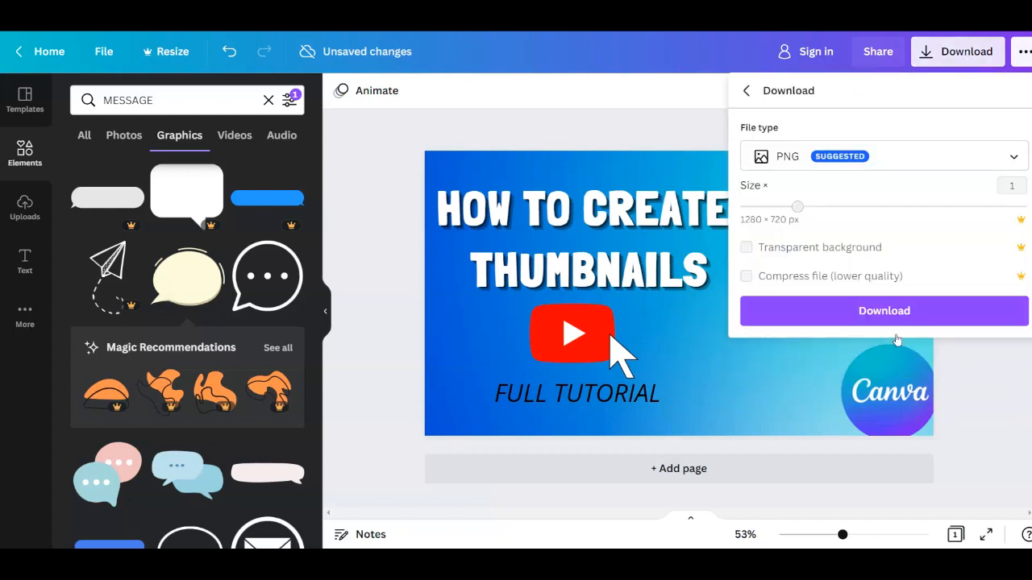
pyautogui.click(891, 315)
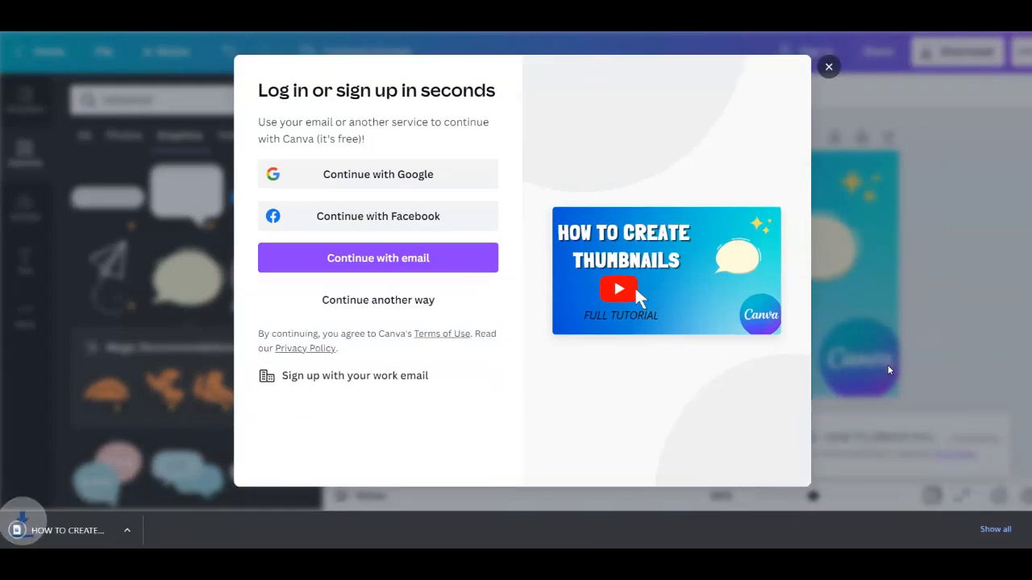
pyautogui.click(829, 67)
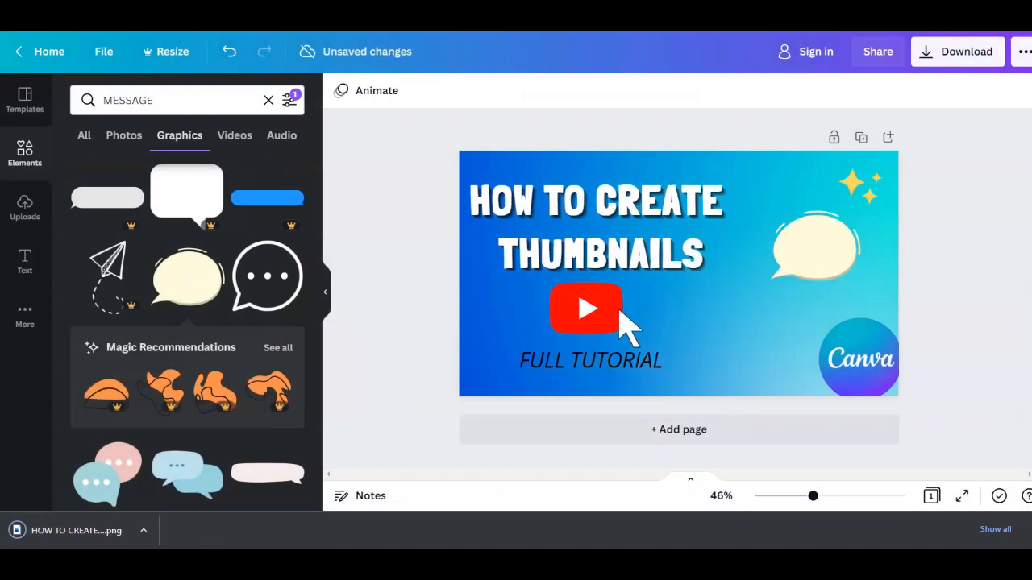
pyautogui.click(77, 530)
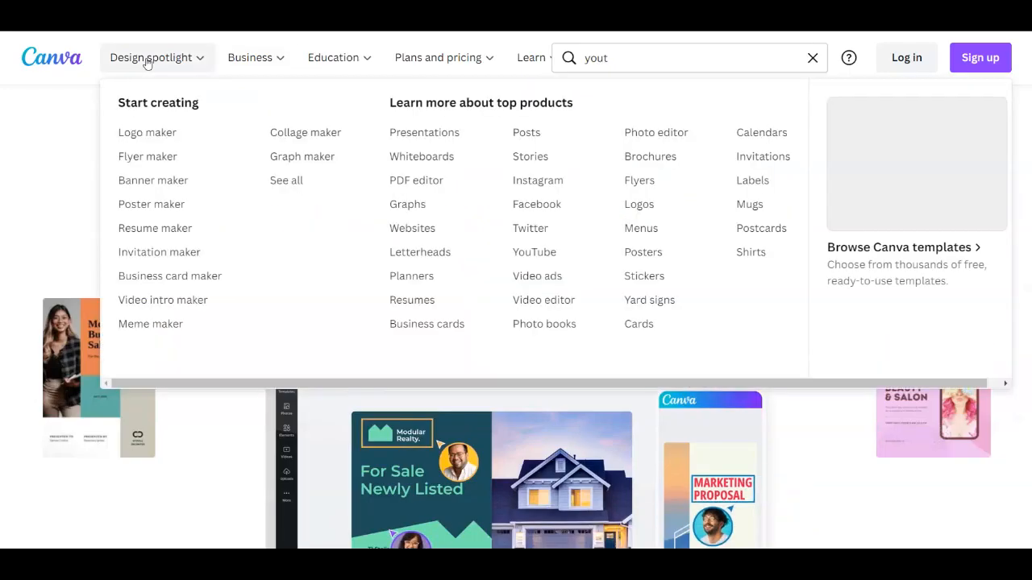
pyautogui.moveTo(494, 68)
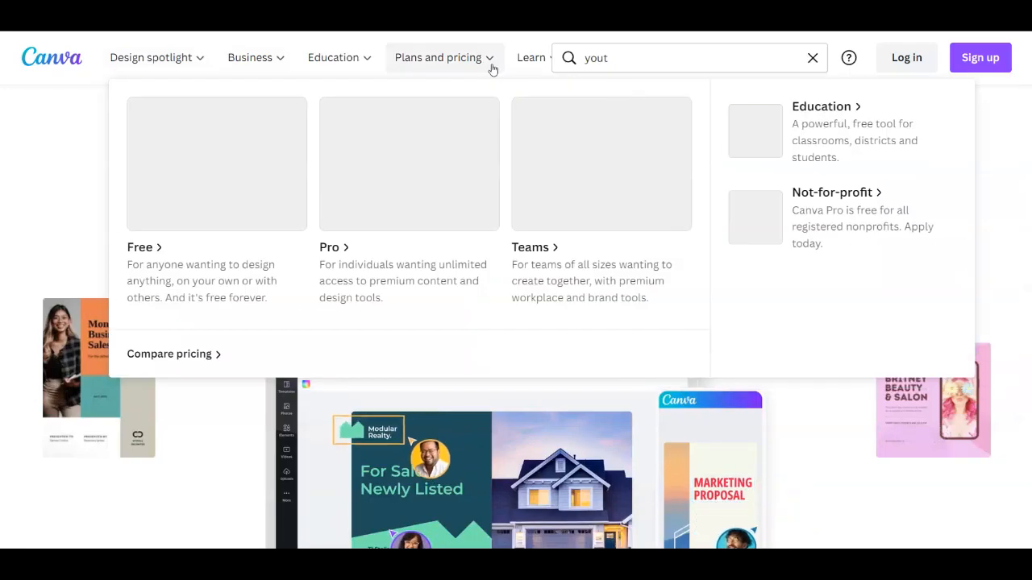
pyautogui.moveTo(347, 51)
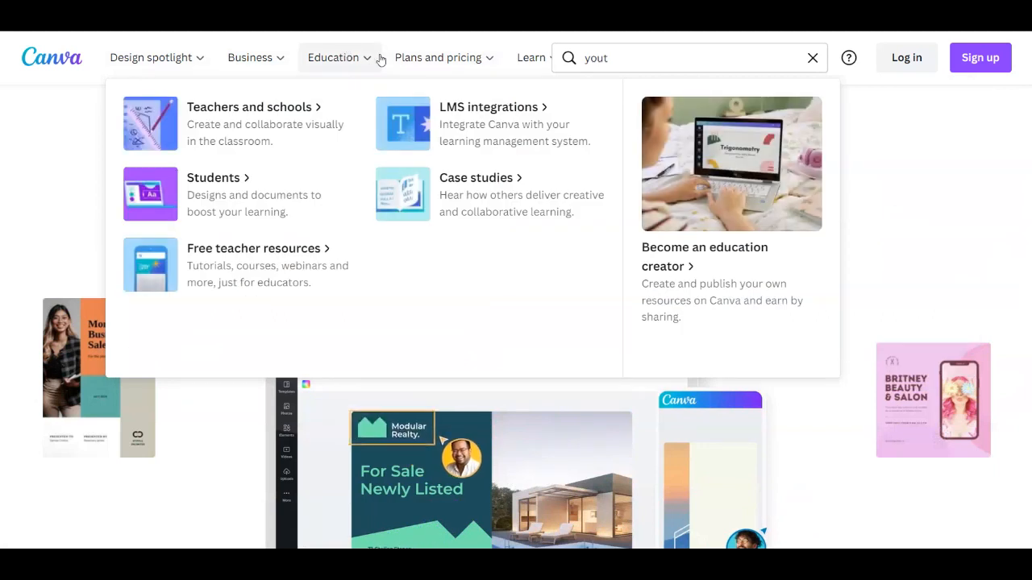
pyautogui.moveTo(190, 62)
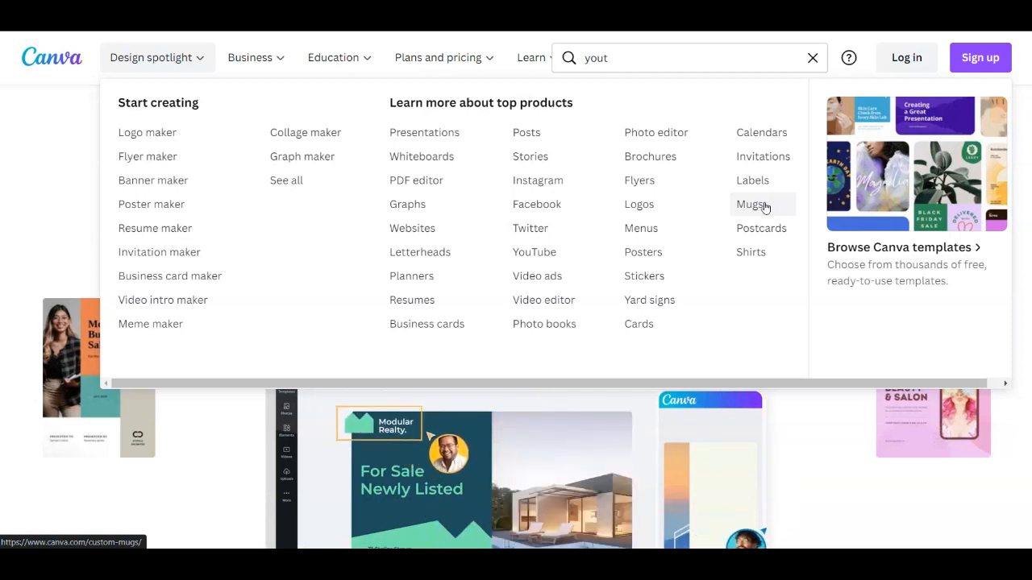
pyautogui.moveTo(435, 46)
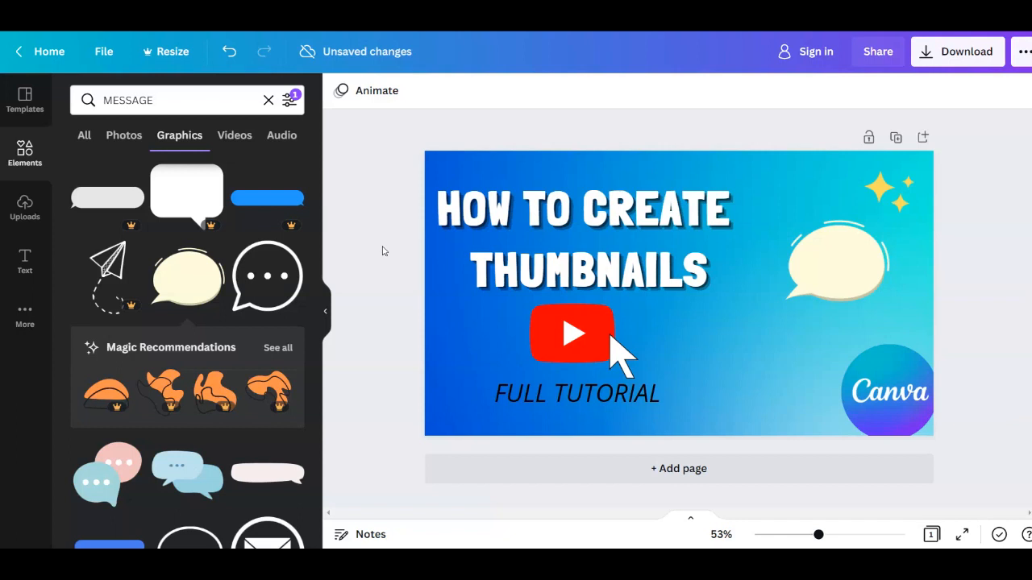
# Review the editor's resources: thumbnail templates, all element types for MESSAGE, the uploads area and the text font combinations.
pyautogui.click(35, 98)
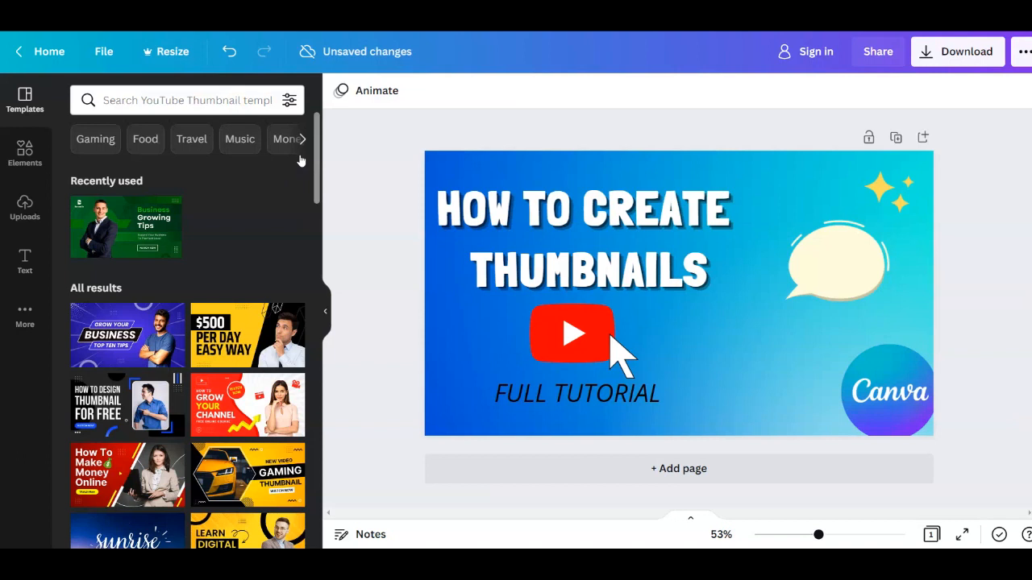
pyautogui.click(30, 154)
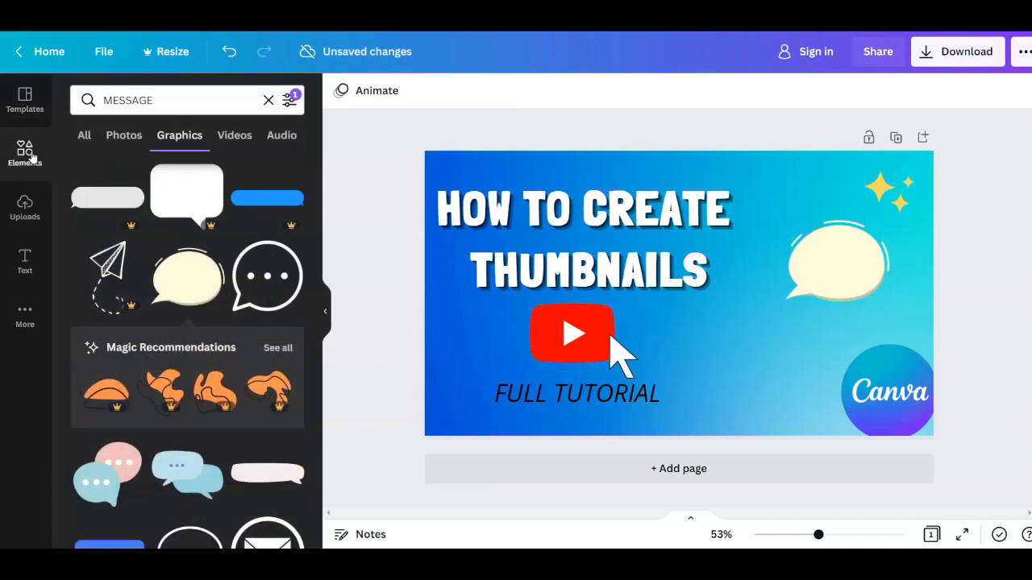
pyautogui.click(84, 135)
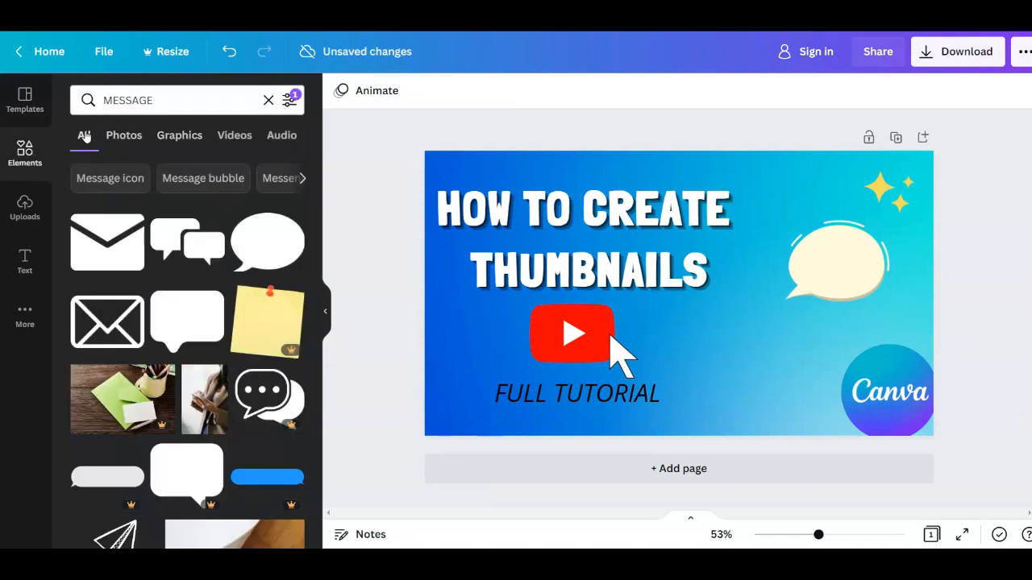
pyautogui.click(161, 105)
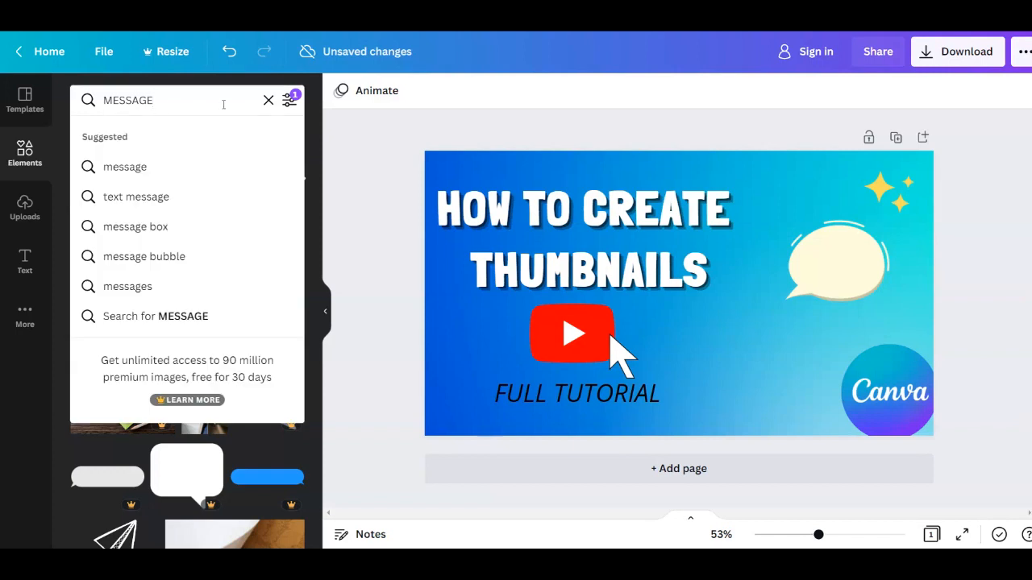
pyautogui.click(347, 143)
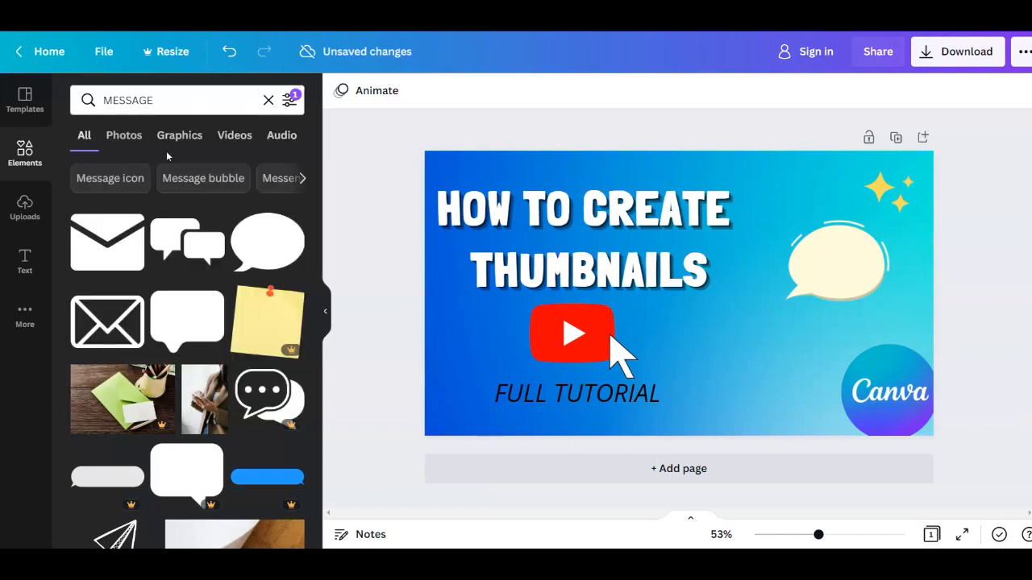
pyautogui.click(28, 216)
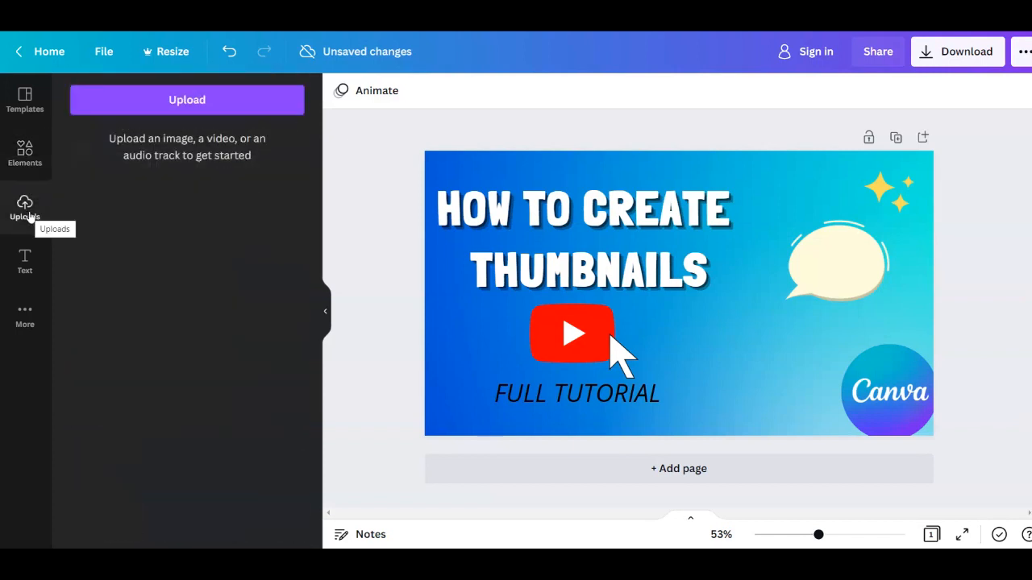
pyautogui.click(26, 259)
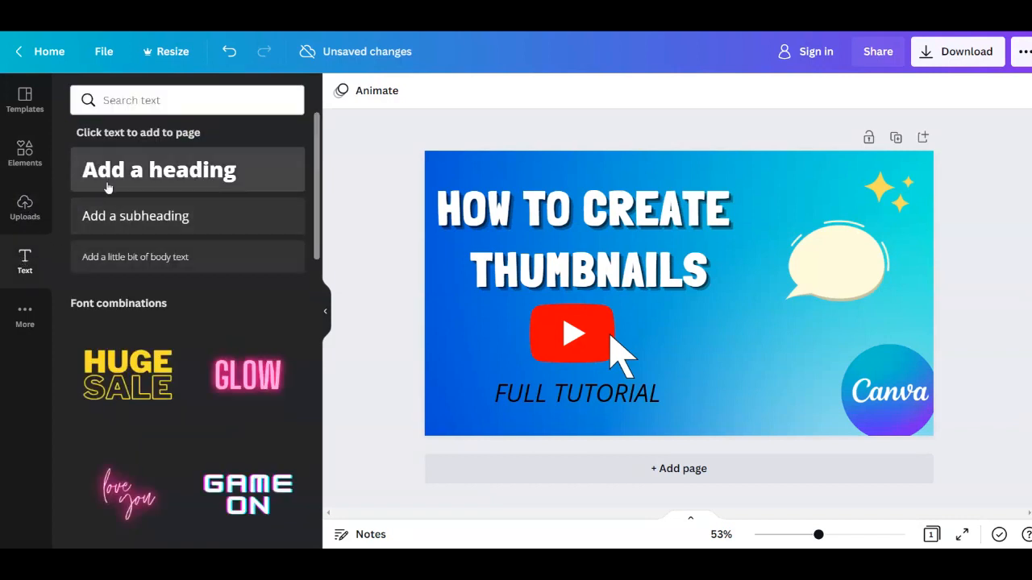
pyautogui.scroll(-8, 218, 418)
pyautogui.scroll(-5, 217, 419)
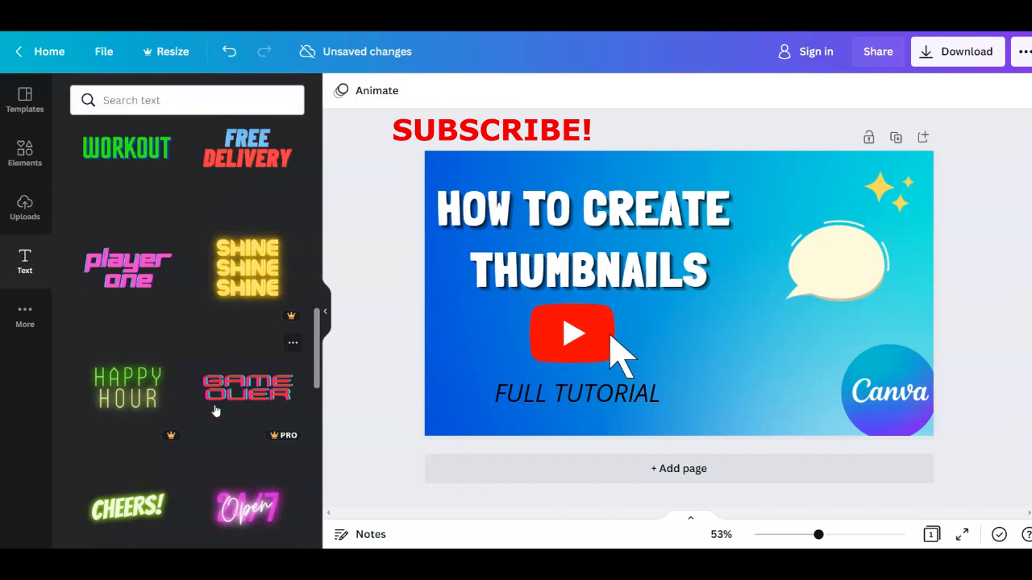
pyautogui.click(25, 321)
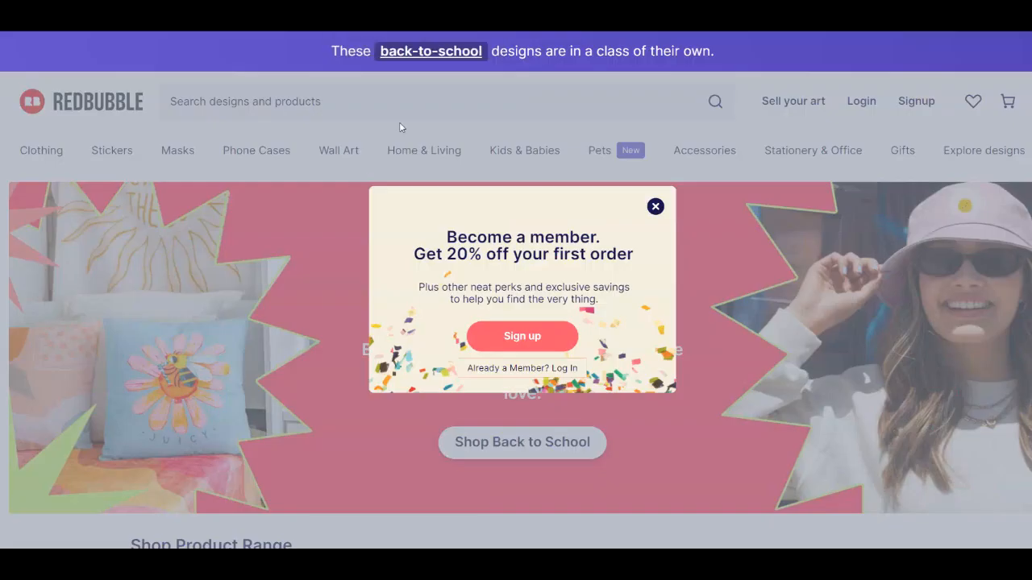
# Dismiss the membership offer on the Redbubble homepage and browse its product range.
pyautogui.click(655, 207)
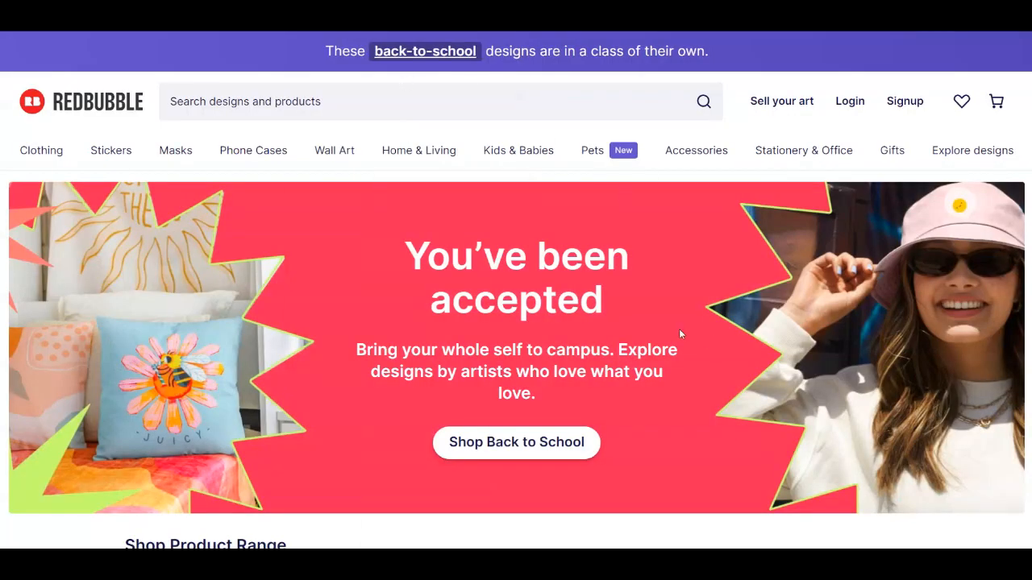
pyautogui.scroll(-5, 708, 344)
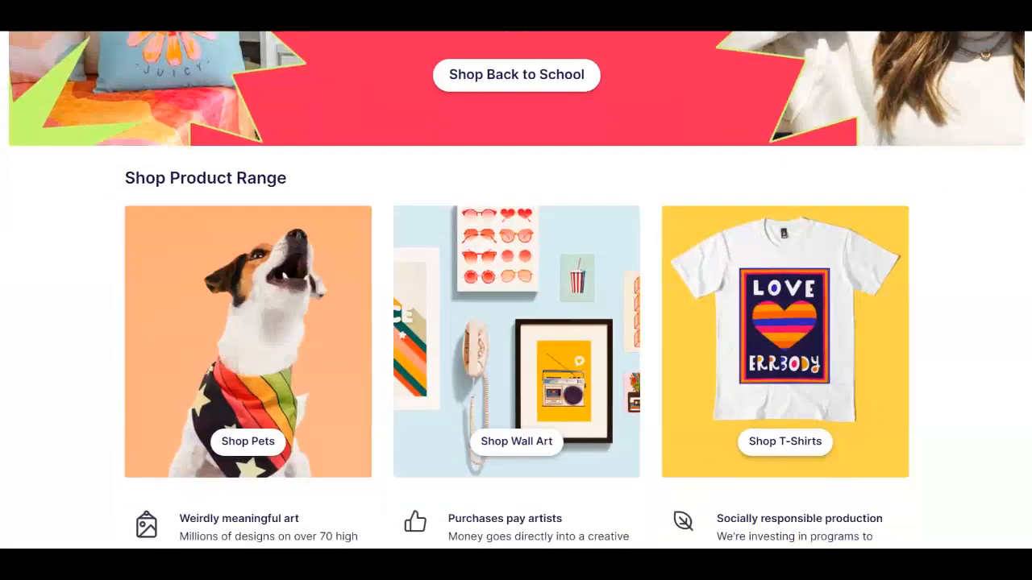
pyautogui.scroll(-2, 516, 291)
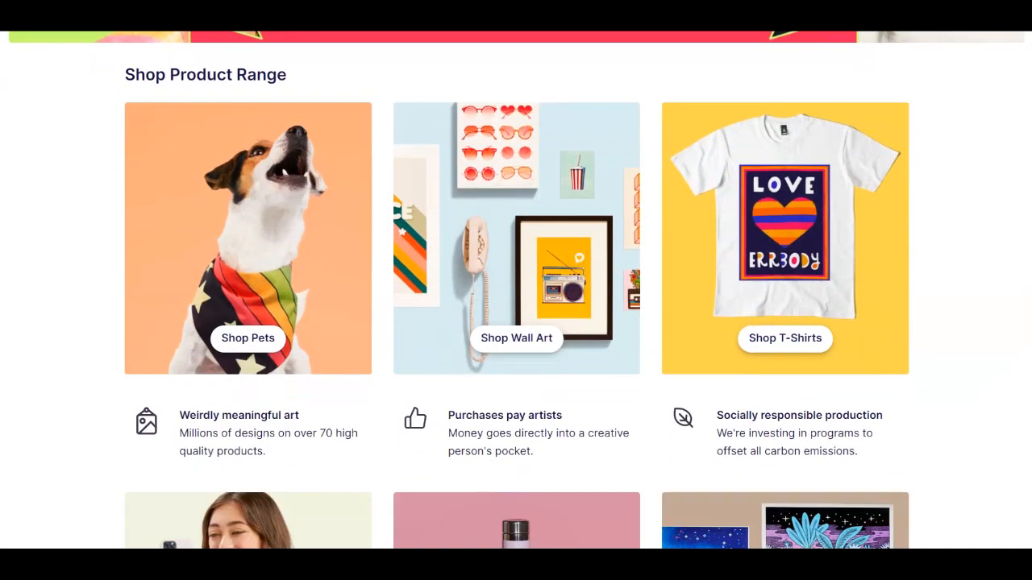
pyautogui.scroll(8, 516, 291)
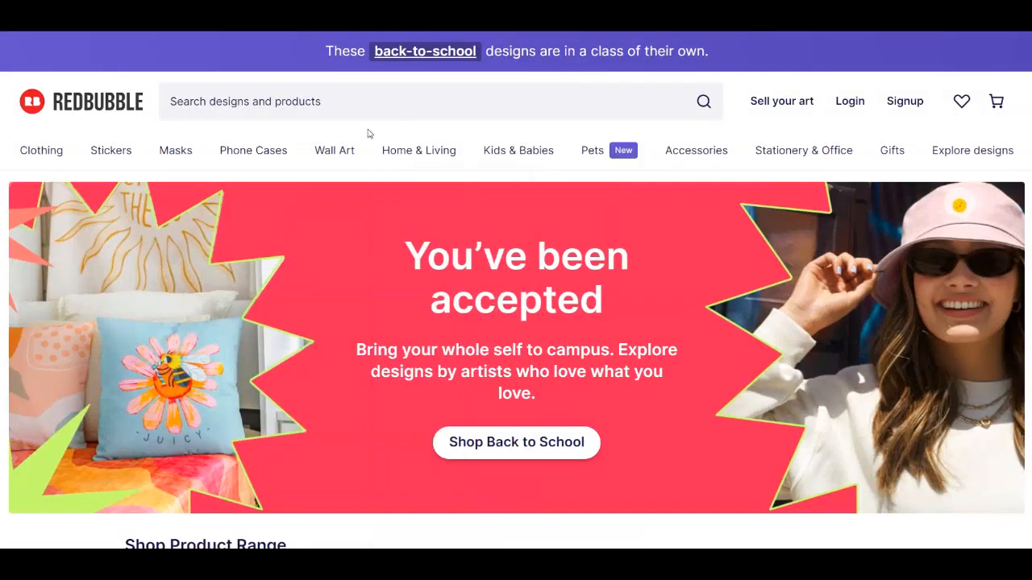
pyautogui.moveTo(110, 154)
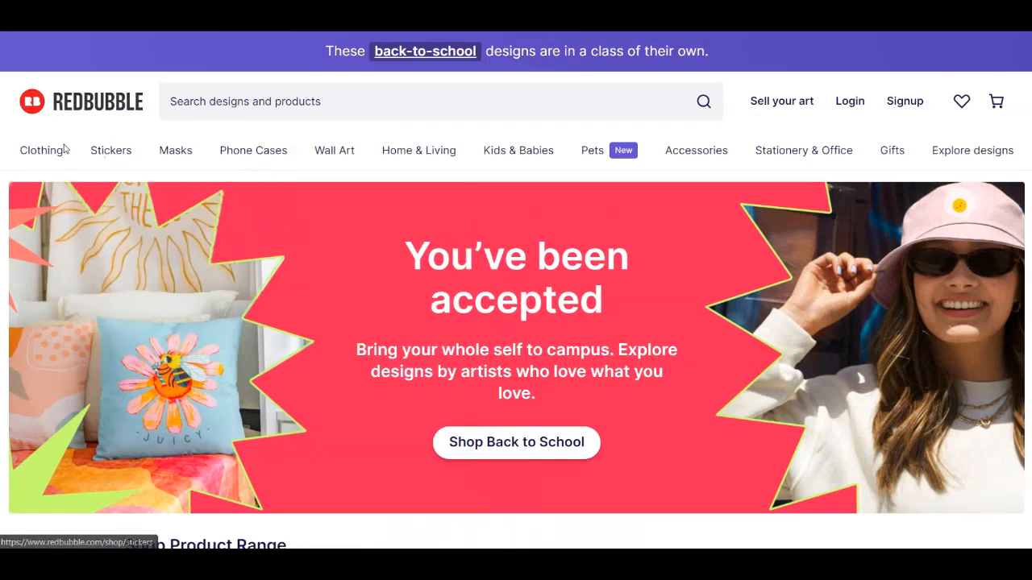
# Look over the Redbubble homepage, open the information page on selling your art and read its introduction.
pyautogui.moveTo(412, 154)
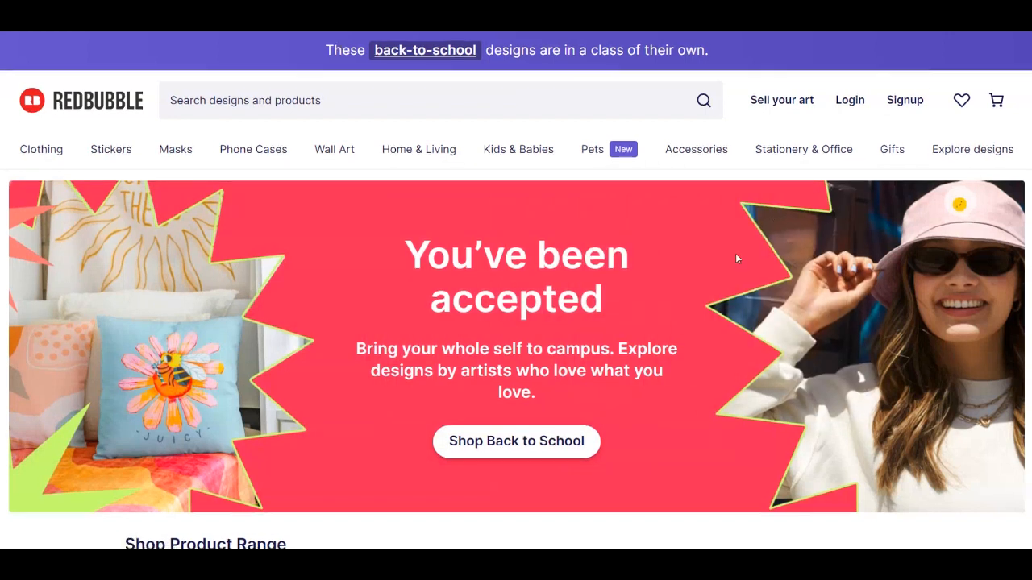
pyautogui.scroll(-8, 734, 282)
pyautogui.scroll(7, 734, 274)
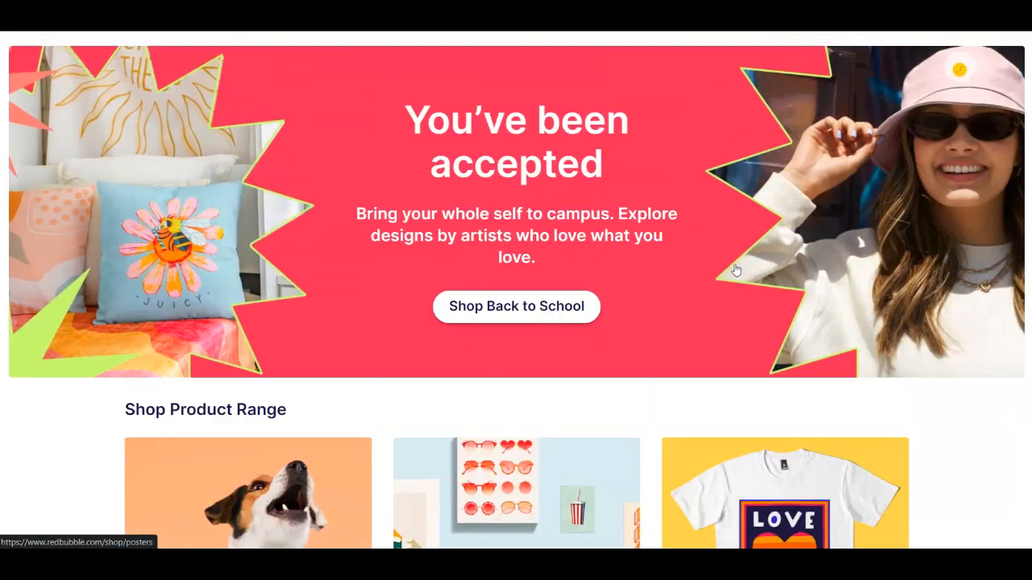
pyautogui.scroll(2, 737, 279)
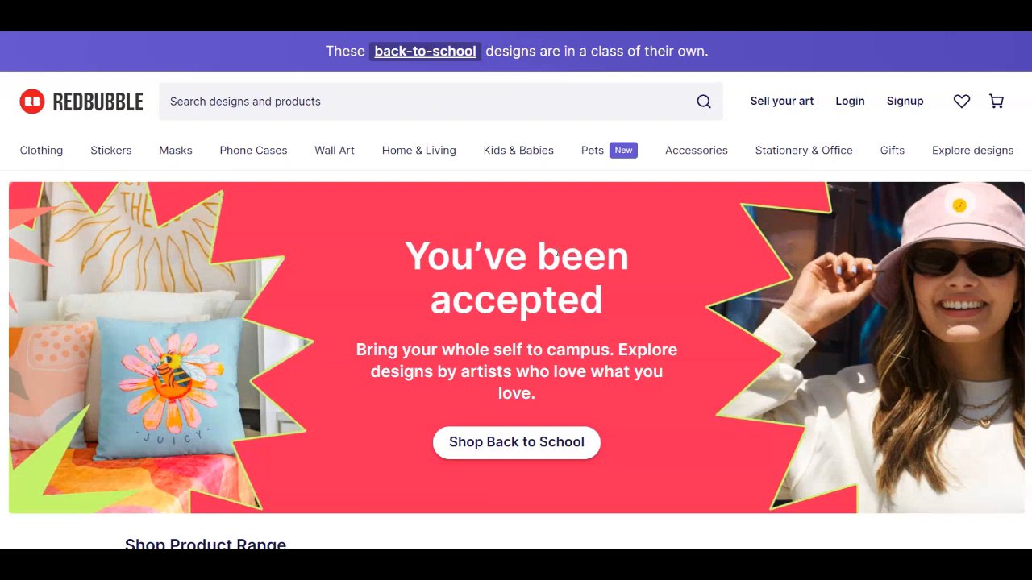
pyautogui.click(792, 109)
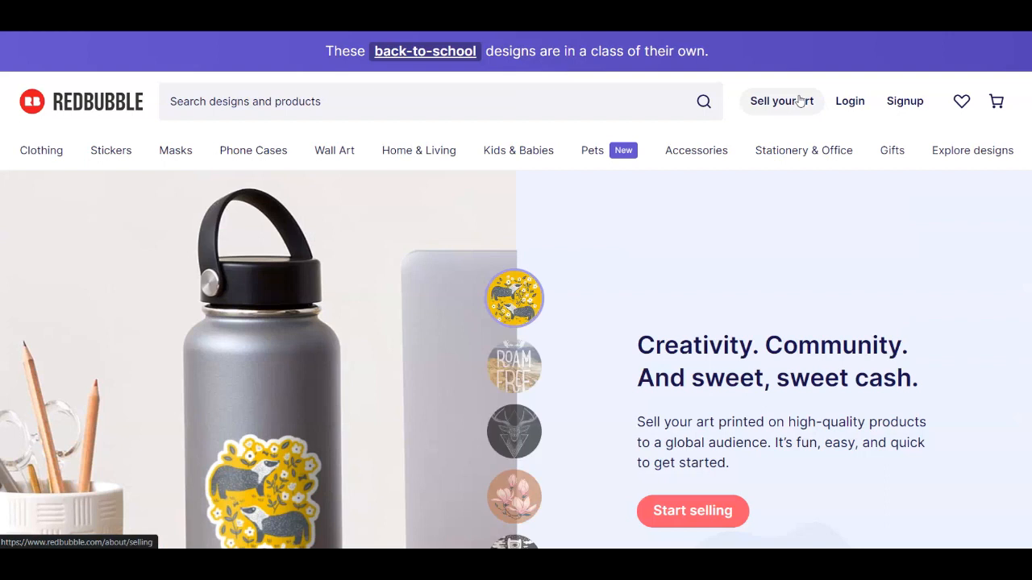
pyautogui.scroll(-3, 466, 266)
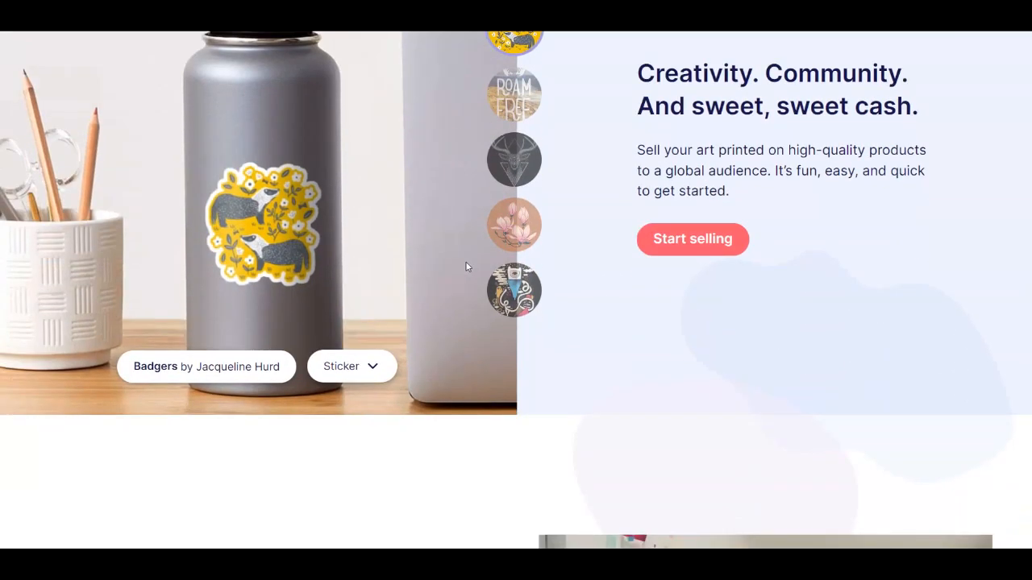
pyautogui.scroll(2, 466, 265)
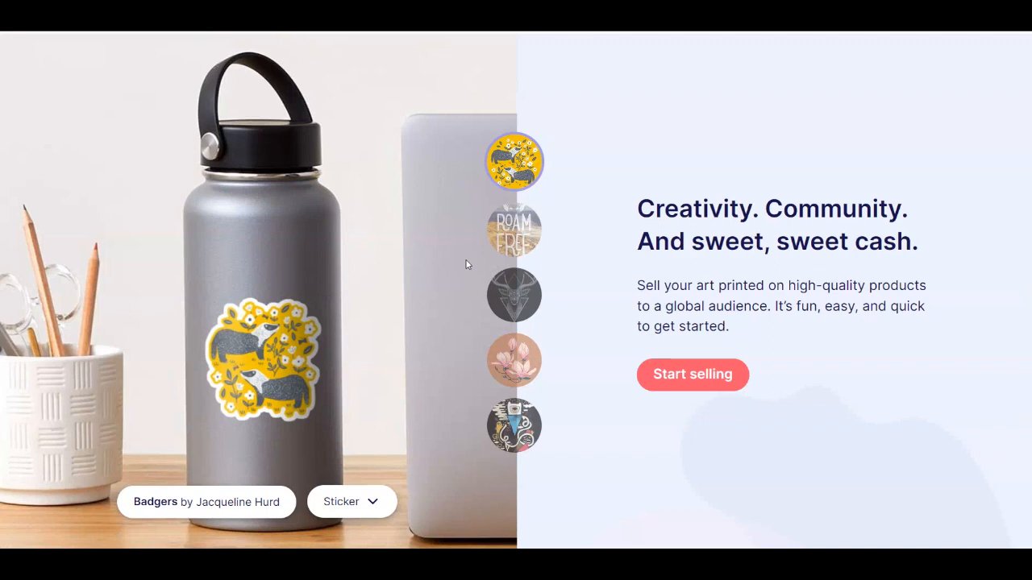
pyautogui.moveTo(705, 285); pyautogui.dragTo(944, 295)
pyautogui.click(969, 309)
pyautogui.moveTo(639, 307); pyautogui.dragTo(668, 307)
pyautogui.click(789, 313)
# Read the "Find your fans" and "How Redbubble works" sections of the selling page.
pyautogui.scroll(-5, 788, 313)
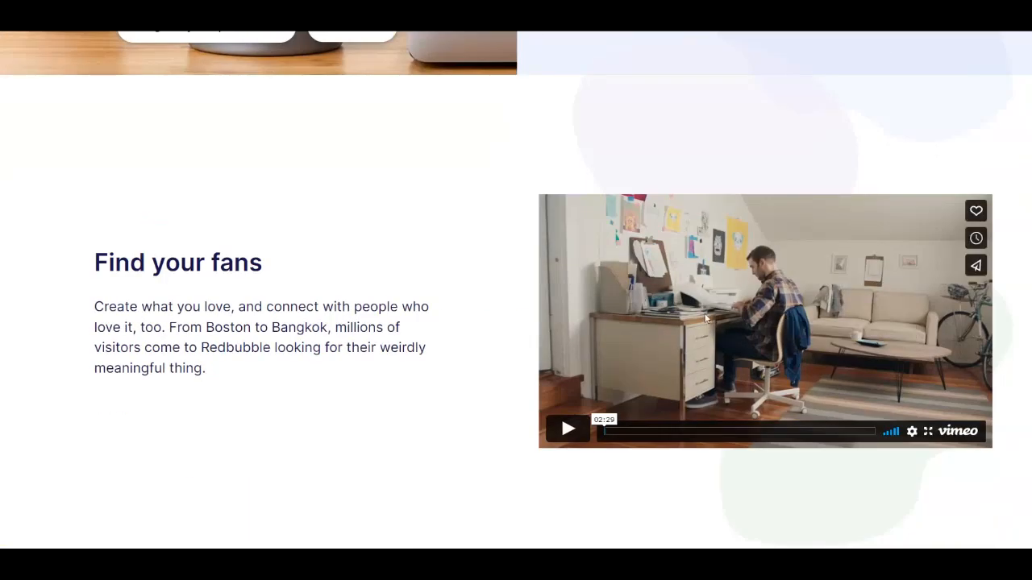
pyautogui.scroll(-1, 186, 350)
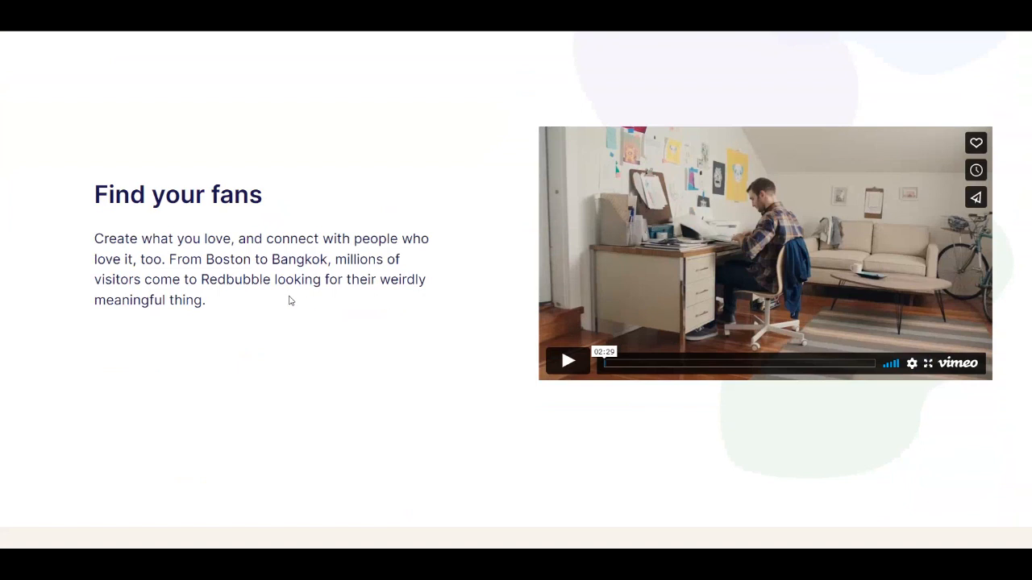
pyautogui.scroll(-3, 291, 300)
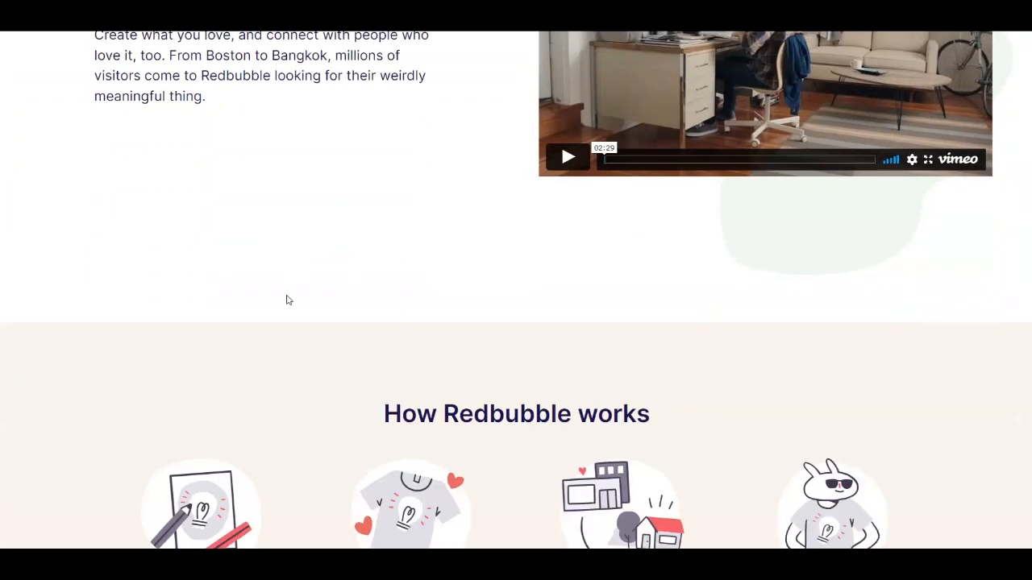
pyautogui.scroll(-3, 287, 300)
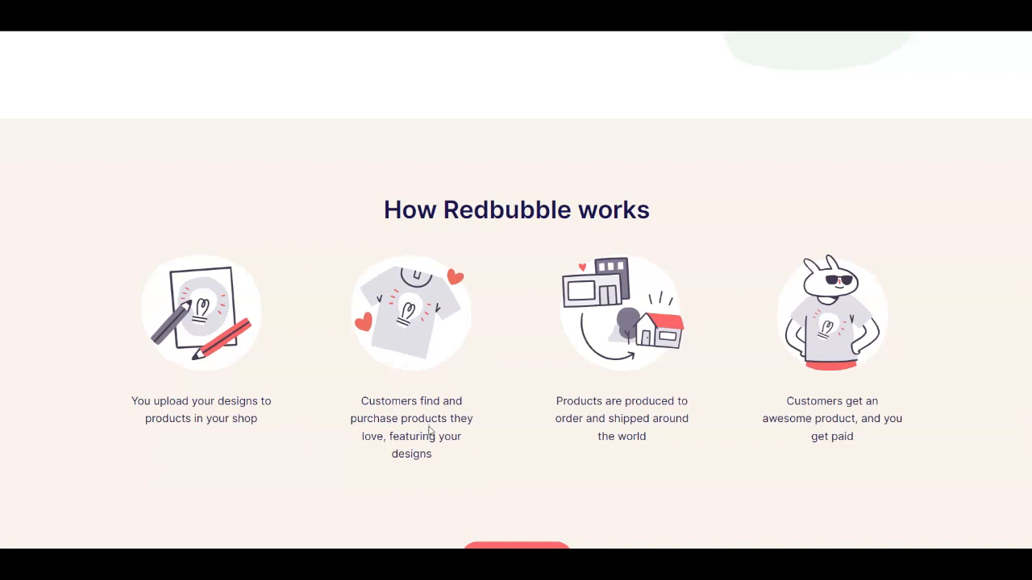
pyautogui.moveTo(429, 433); pyautogui.dragTo(482, 462)
pyautogui.click(482, 460)
pyautogui.moveTo(802, 445); pyautogui.dragTo(1030, 430)
pyautogui.click(1000, 424)
# Read the selling page's sections on the unique products offered for your art and on its successful artists.
pyautogui.scroll(-5, 973, 396)
pyautogui.scroll(-3, 973, 398)
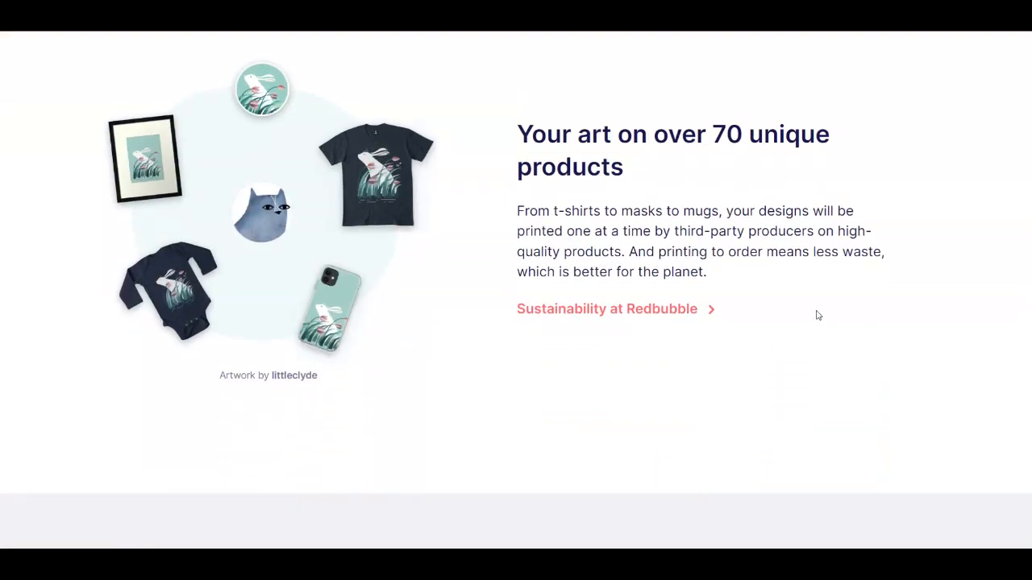
pyautogui.moveTo(712, 134); pyautogui.dragTo(857, 157)
pyautogui.click(865, 161)
pyautogui.scroll(-5, 813, 321)
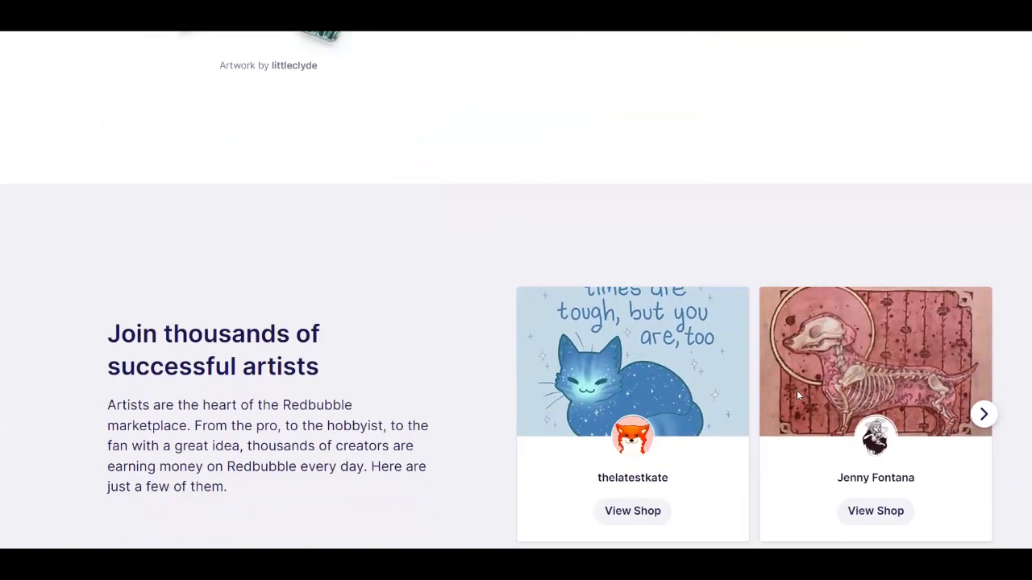
pyautogui.scroll(-5, 400, 325)
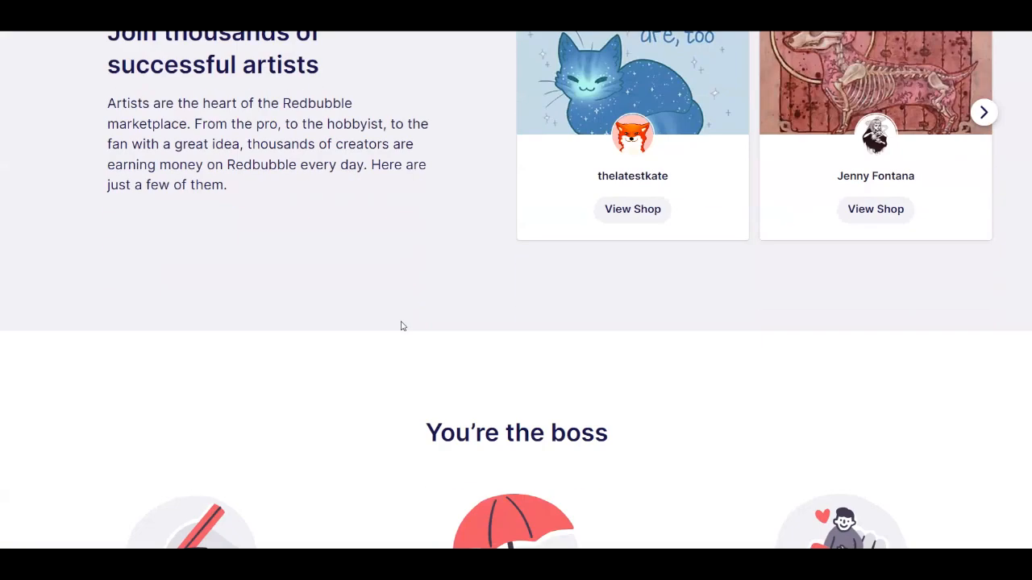
# Read the "You're the boss" section on pricing control and design protection, and view the rest of the selling page.
pyautogui.scroll(-1, 401, 325)
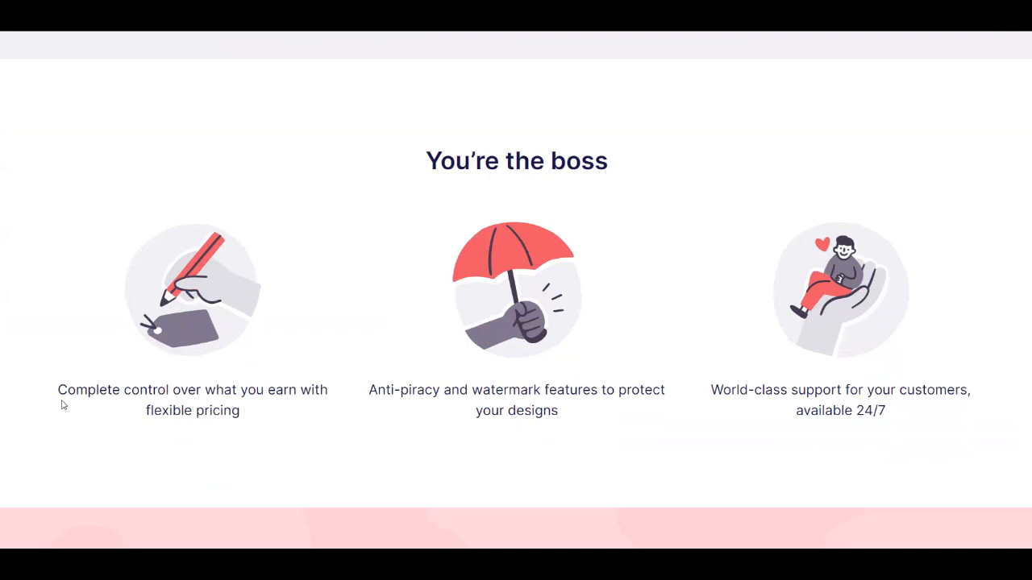
pyautogui.moveTo(50, 396); pyautogui.dragTo(263, 407)
pyautogui.click(285, 419)
pyautogui.moveTo(386, 392); pyautogui.dragTo(513, 391)
pyautogui.click(556, 412)
pyautogui.scroll(-2, 886, 390)
pyautogui.scroll(-1, 886, 391)
pyautogui.scroll(-3, 779, 468)
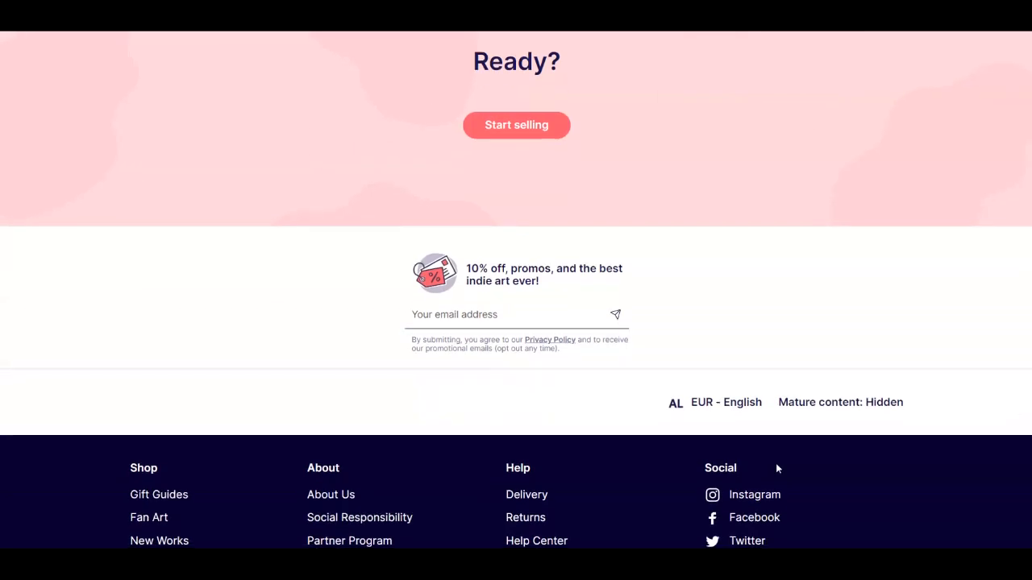
# Return to the start of the selling page, switch to the Canva homepage and look over its header.
pyautogui.scroll(7, 793, 465)
pyautogui.scroll(8, 787, 455)
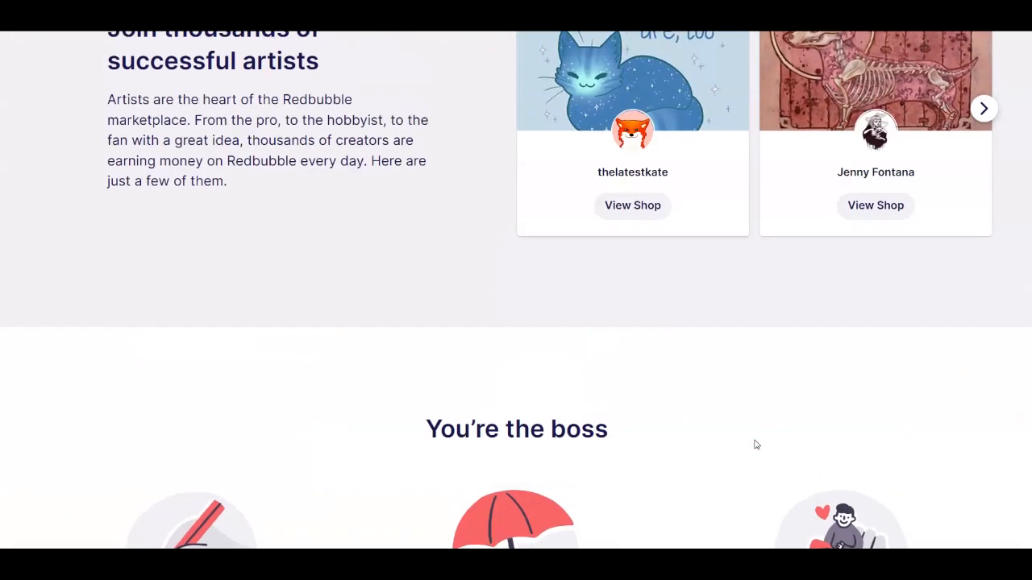
pyautogui.scroll(10, 787, 455)
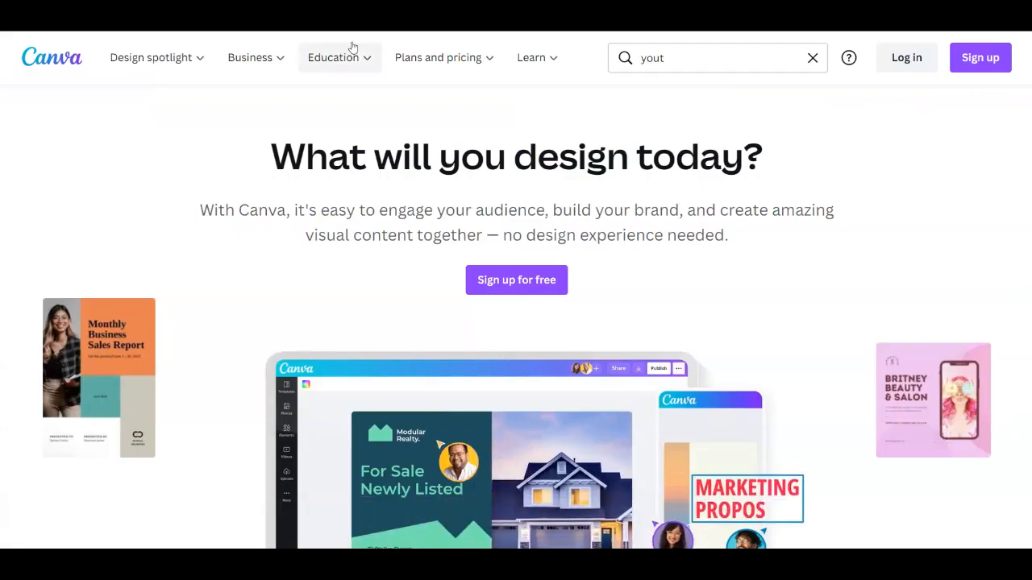
pyautogui.moveTo(488, 63)
pyautogui.moveTo(180, 58)
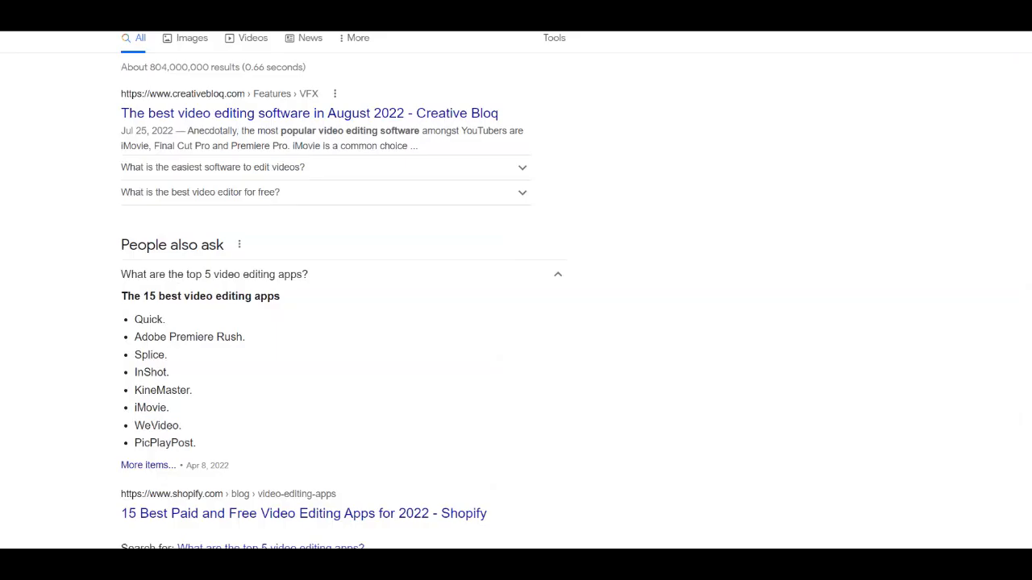
# Review the Google results for "top 5 video editing softwares", including the answer listing the best video editing apps.
pyautogui.scroll(2, 534, 193)
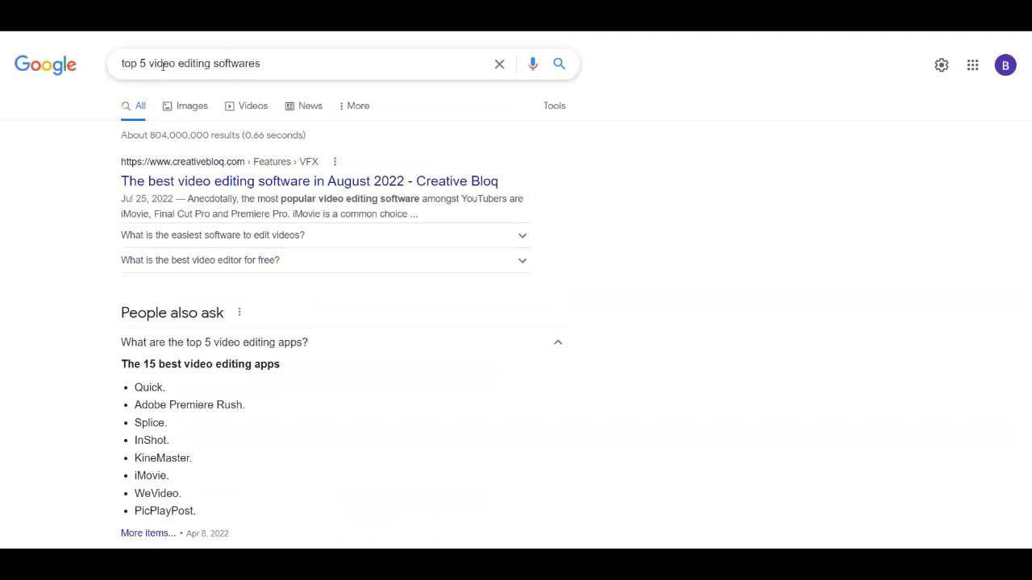
pyautogui.scroll(-1, 691, 191)
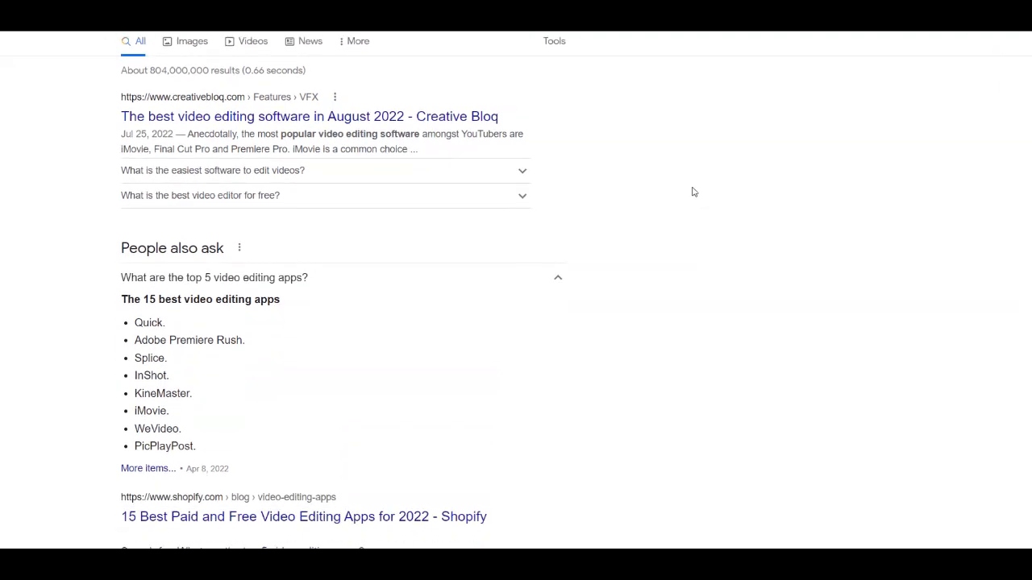
pyautogui.scroll(-3, 573, 360)
pyautogui.scroll(1, 575, 358)
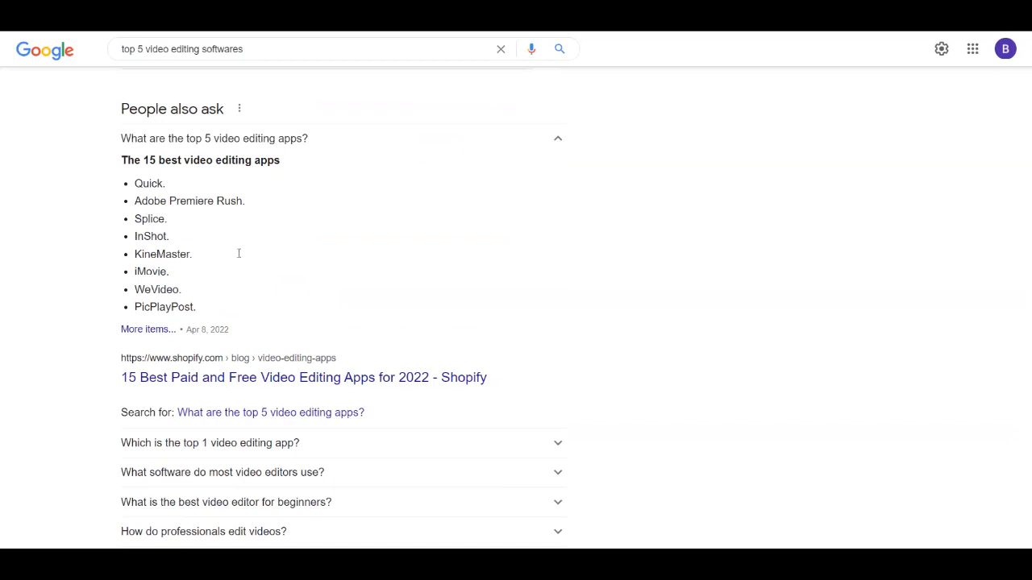
pyautogui.moveTo(143, 178); pyautogui.dragTo(364, 306)
pyautogui.click(409, 291)
# Open Shopify's article "15 Best Paid and Free Video Editing Apps for 2022", skim it and return to the search results.
pyautogui.click(330, 378)
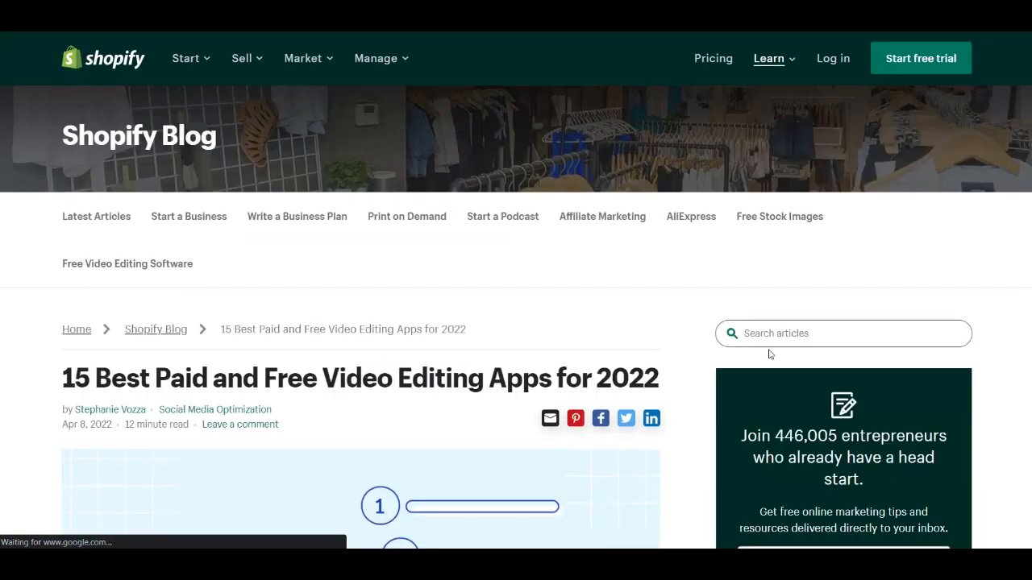
pyautogui.scroll(-10, 444, 398)
pyautogui.scroll(-10, 379, 410)
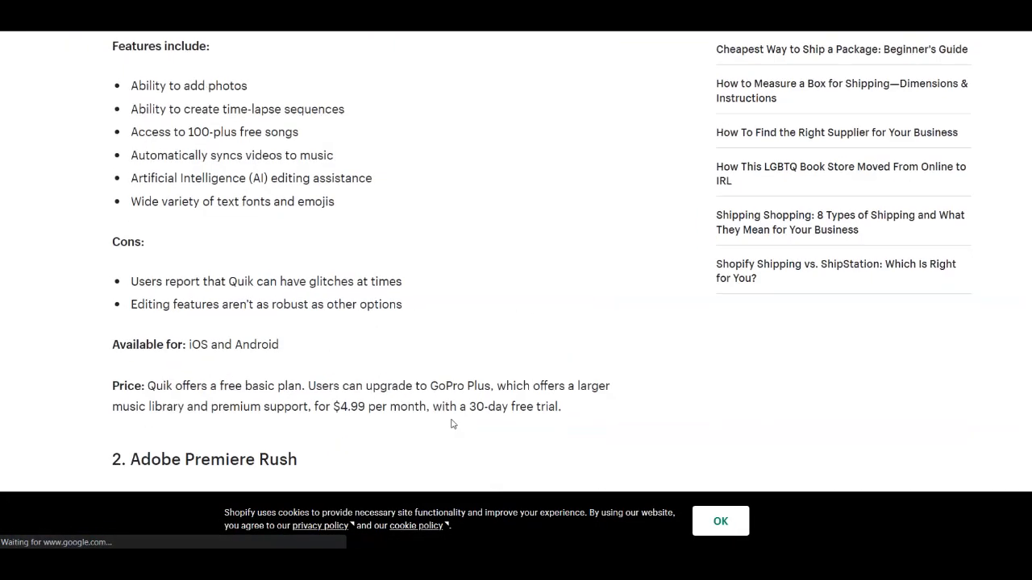
pyautogui.scroll(20, 451, 423)
pyautogui.scroll(2, 450, 423)
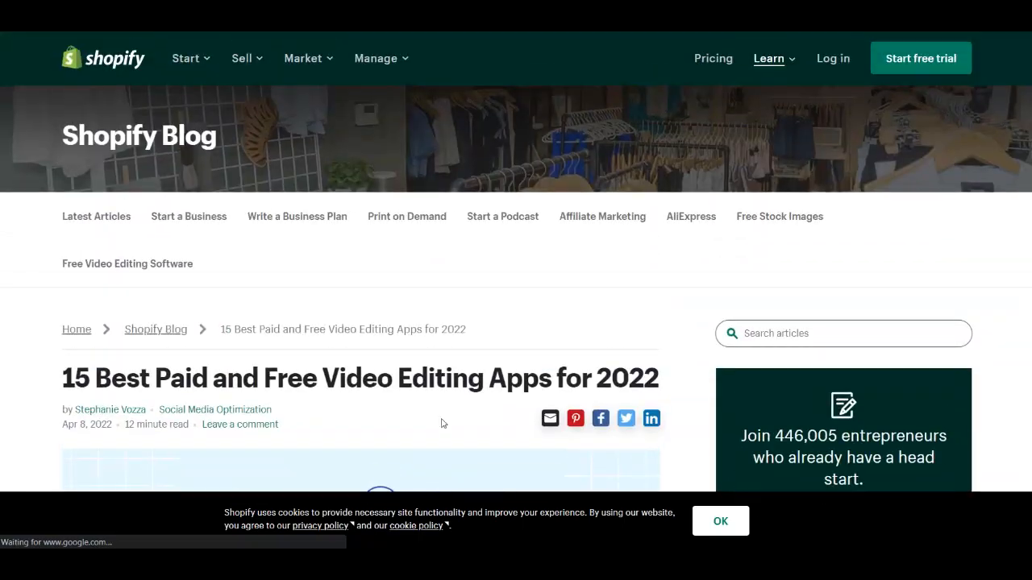
pyautogui.hotkey('alt', 'Left')
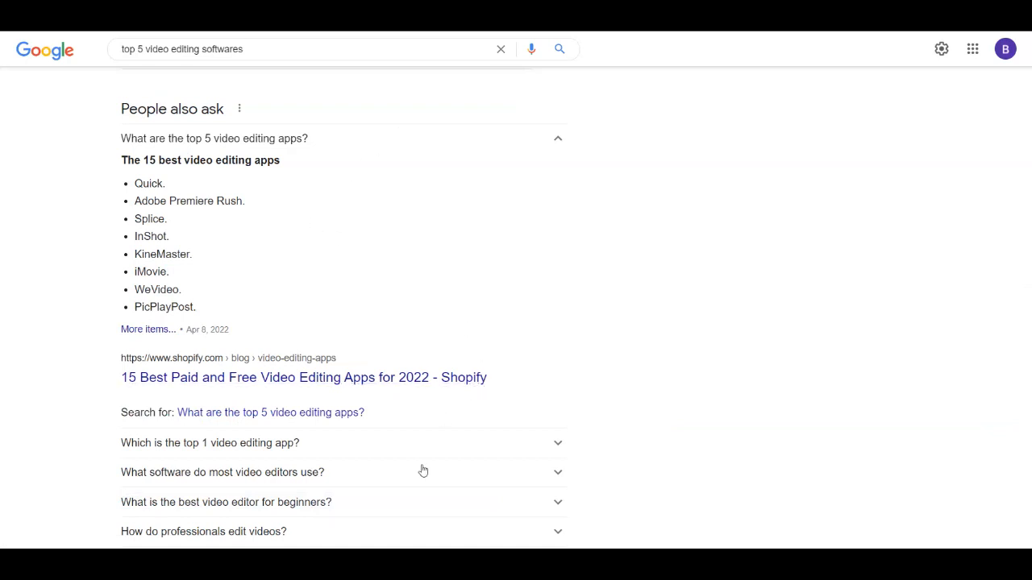
pyautogui.scroll(1, 589, 345)
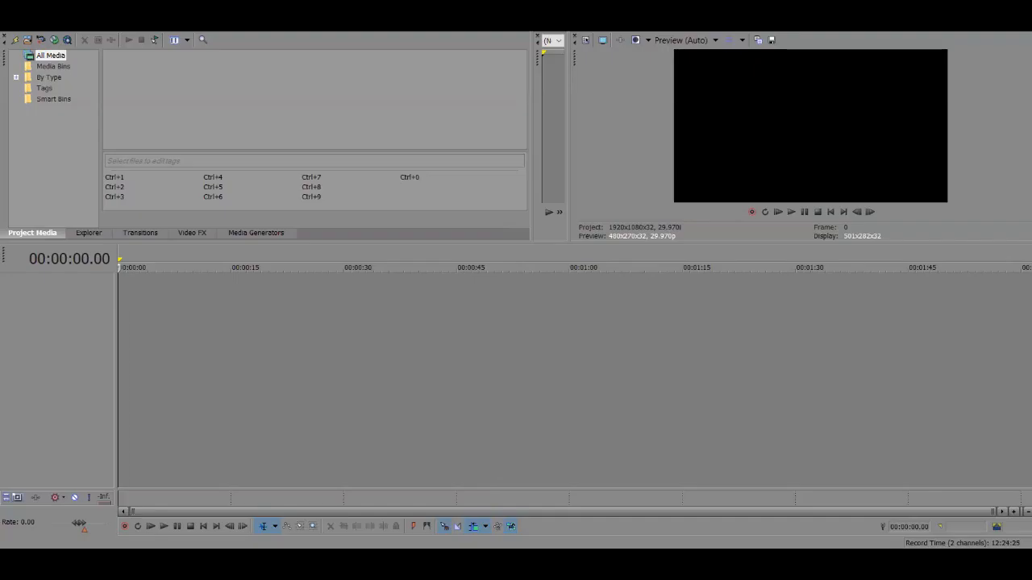
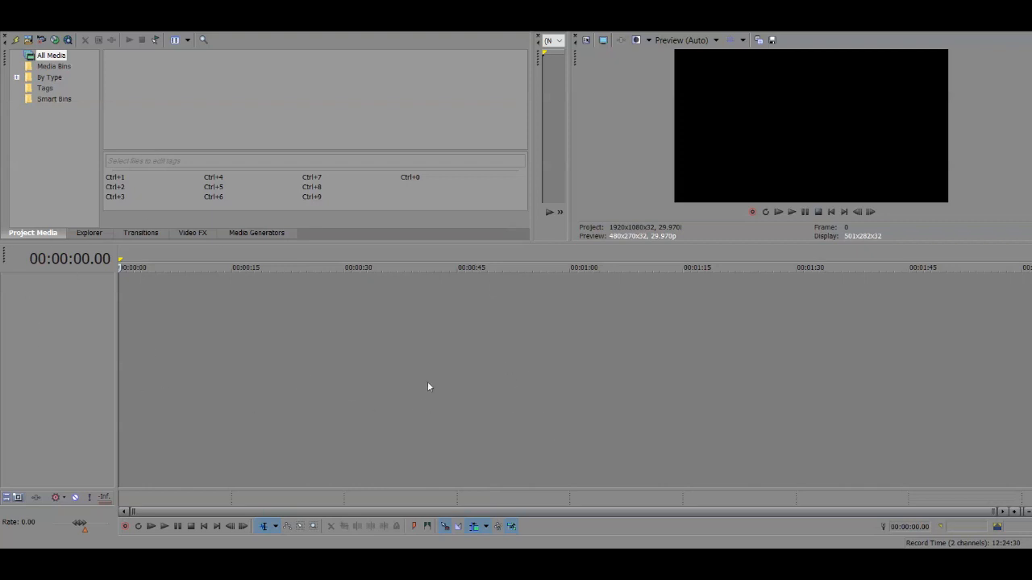
# Switch to Vegas Pro and examine the empty timeline by marking time ranges and placing the cursor along it.
pyautogui.moveTo(220, 426); pyautogui.dragTo(390, 428)
pyautogui.click(698, 432)
pyautogui.moveTo(959, 425); pyautogui.dragTo(590, 397)
pyautogui.click(411, 397)
pyautogui.moveTo(263, 400); pyautogui.dragTo(502, 403)
pyautogui.click(501, 403)
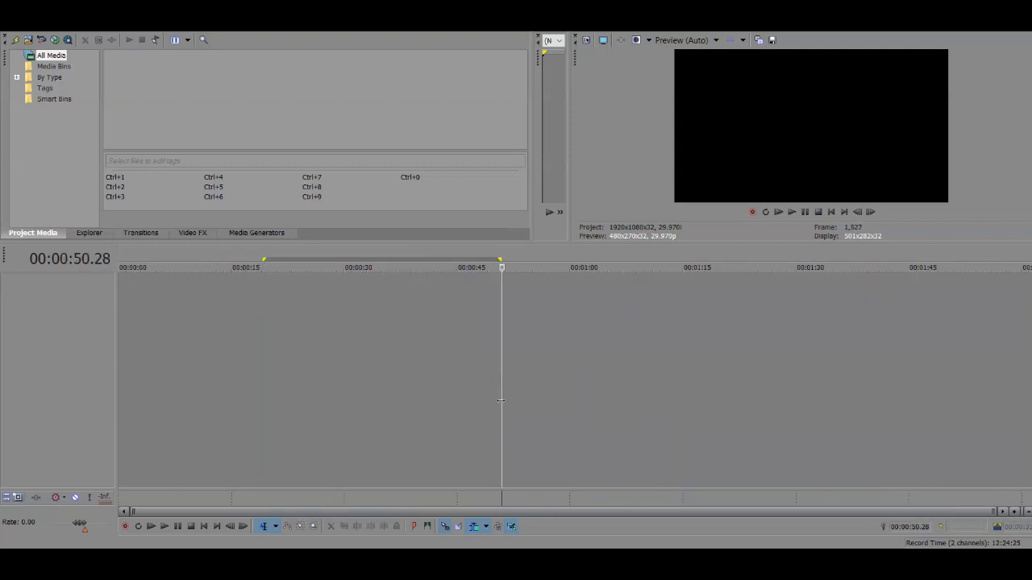
pyautogui.moveTo(401, 407); pyautogui.dragTo(515, 417)
pyautogui.click(590, 416)
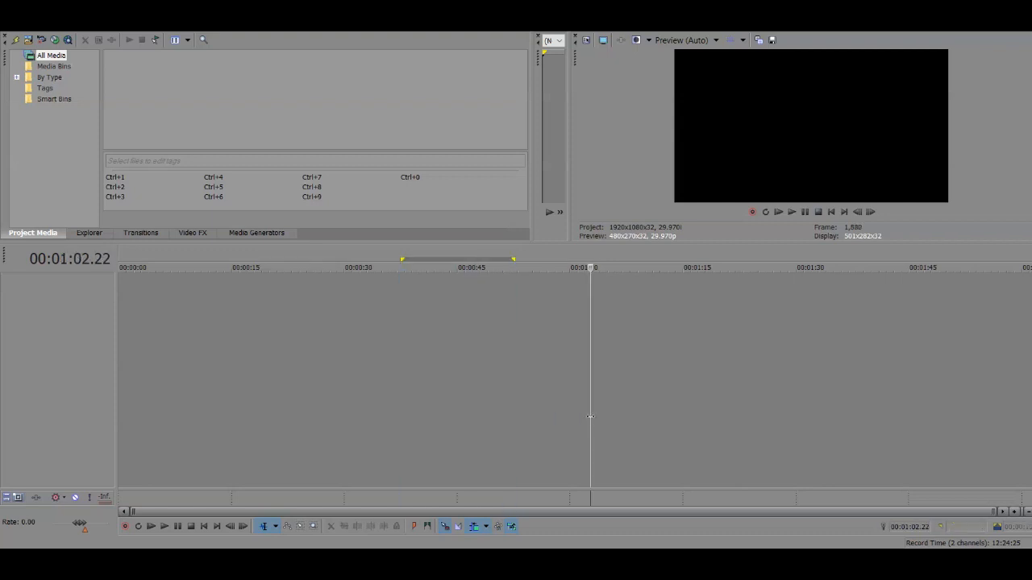
pyautogui.hotkey('ctrl', 'Home')
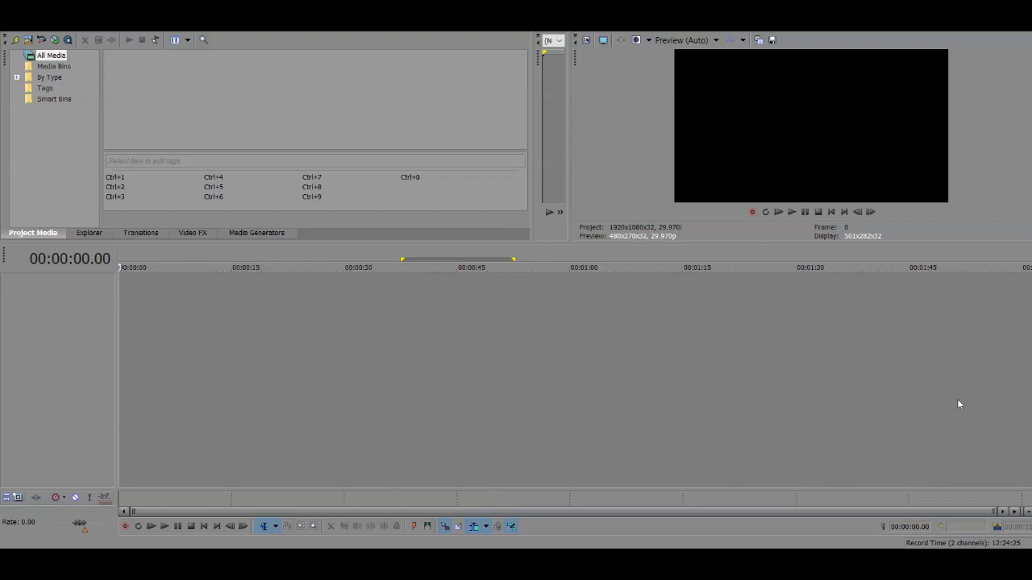
pyautogui.moveTo(166, 382); pyautogui.dragTo(1005, 383)
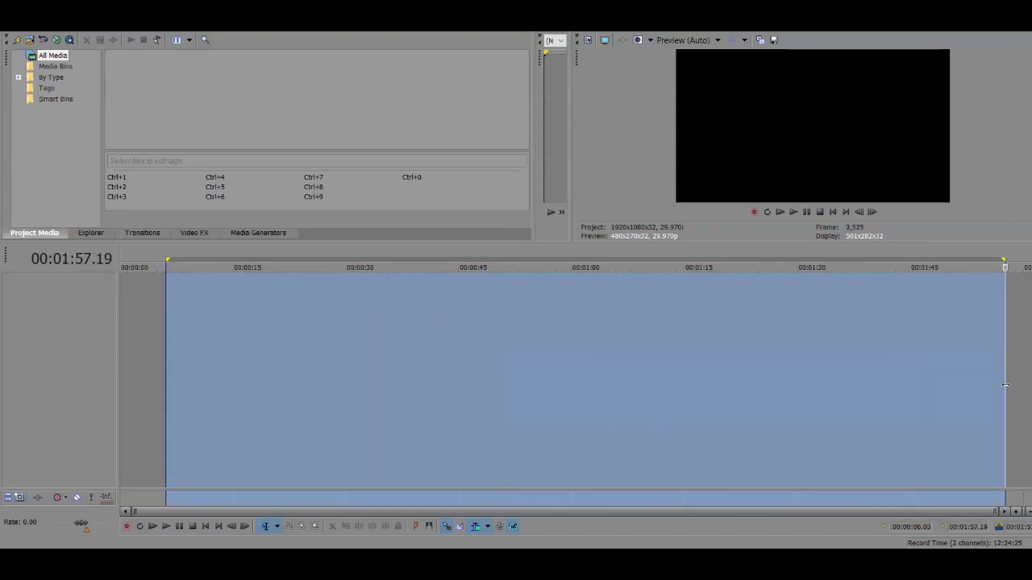
pyautogui.click(374, 330)
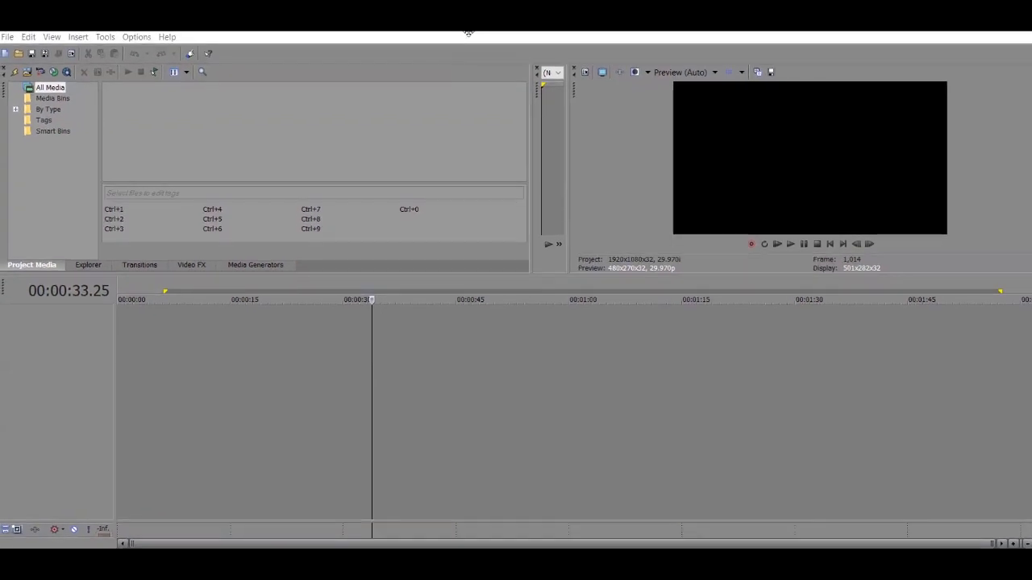
pyautogui.click(7, 37)
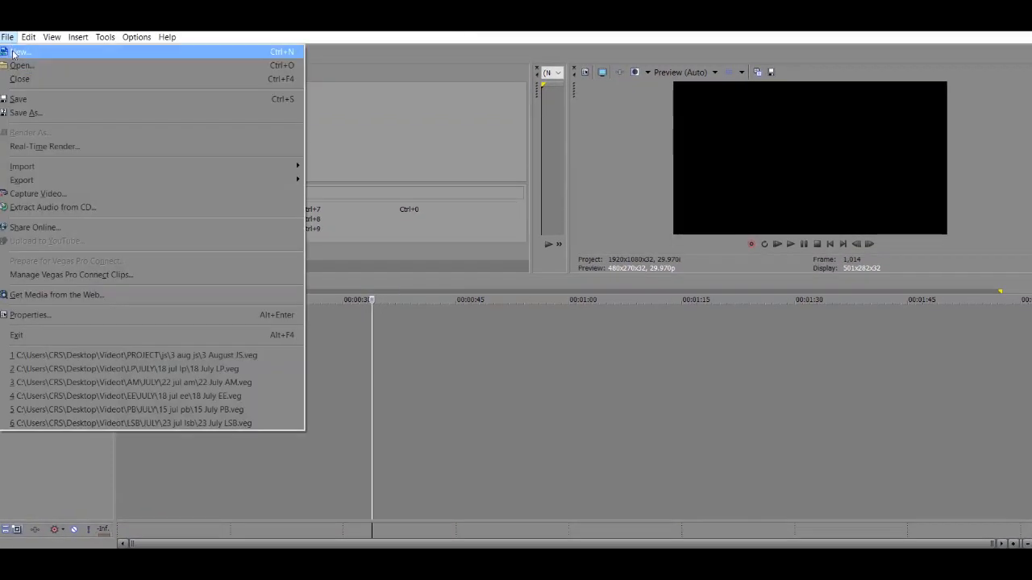
pyautogui.click(544, 374)
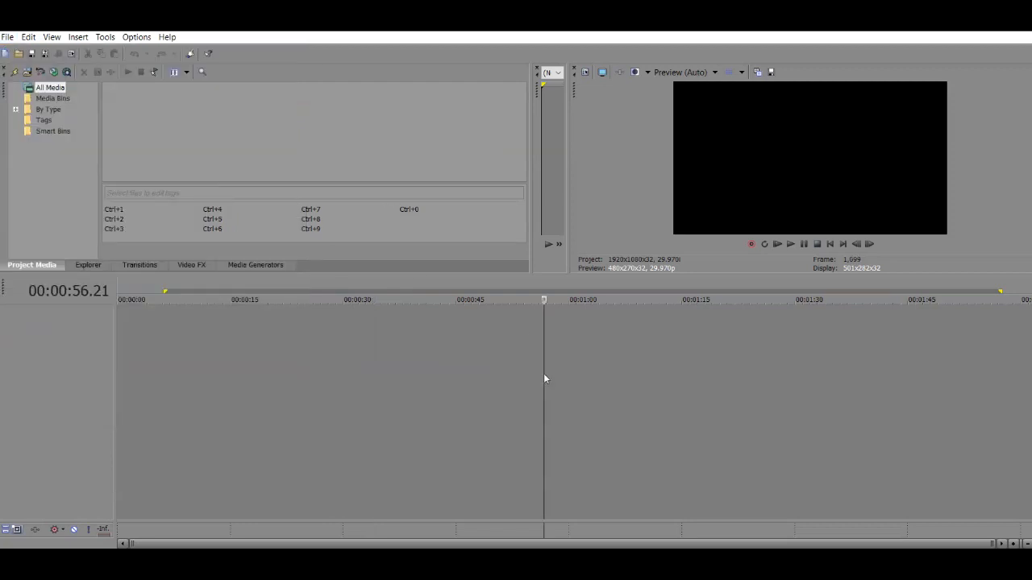
pyautogui.click(29, 41)
pyautogui.click(30, 38)
pyautogui.click(79, 37)
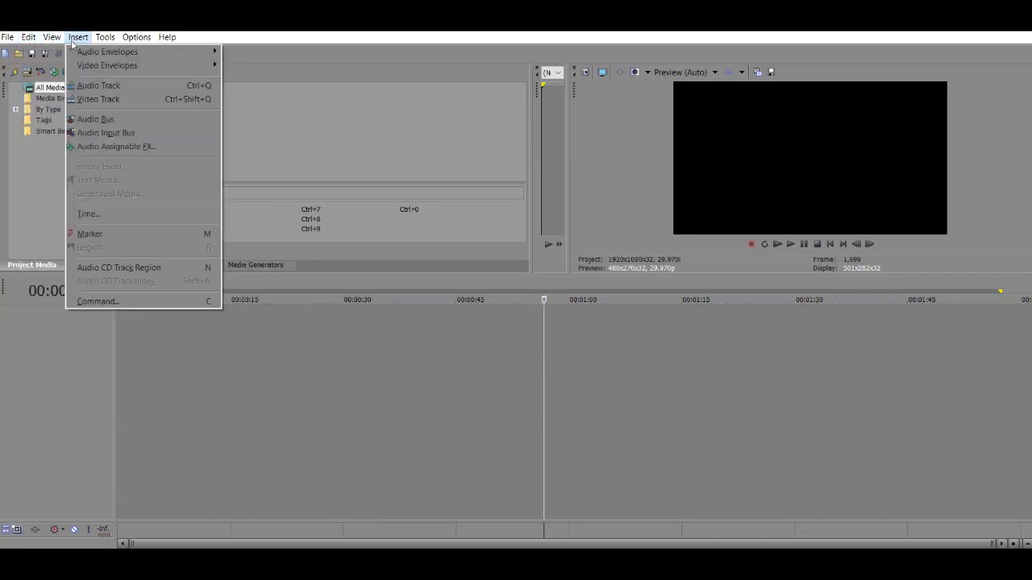
pyautogui.press('Escape')
pyautogui.click(445, 386)
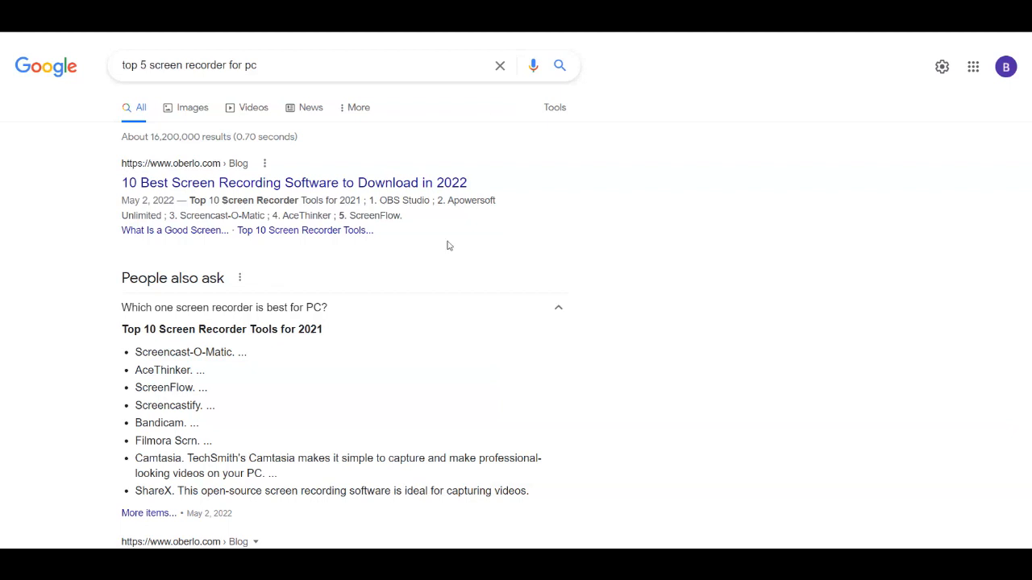
# Review the Google results for "top 5 screen recorder for pc", focusing on the answer listing the top screen recorder tools.
pyautogui.scroll(-2, 449, 246)
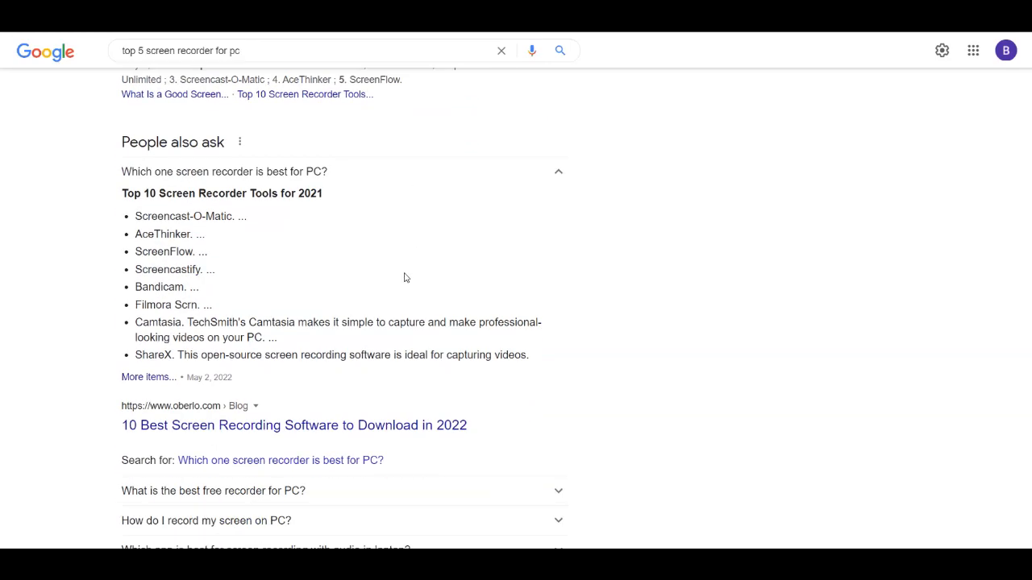
pyautogui.moveTo(425, 323); pyautogui.dragTo(217, 259)
pyautogui.click(397, 256)
# Open Oberlo's article on the 10 best screen recording software programs, skim its tool reviews and leave the article.
pyautogui.click(196, 434)
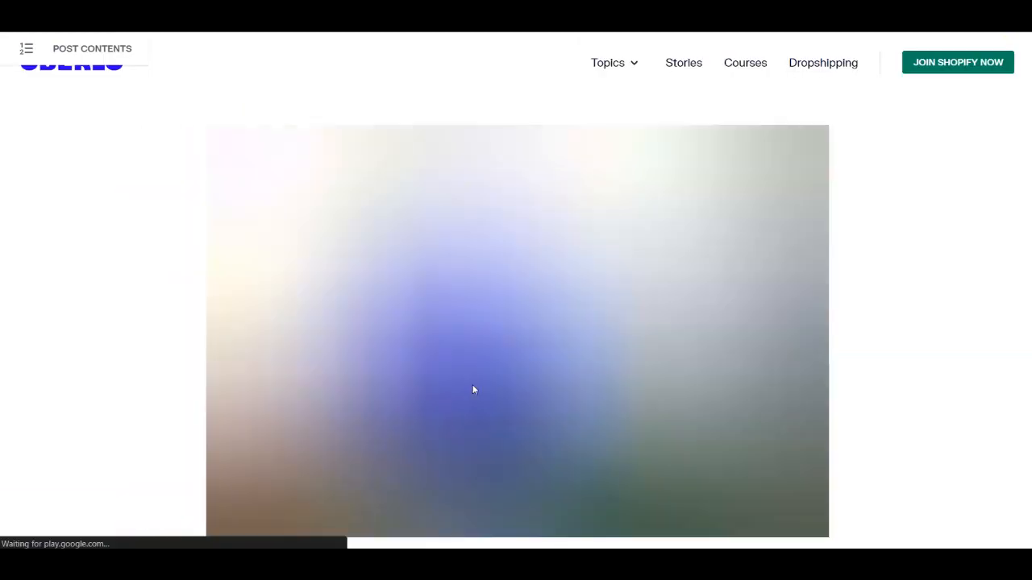
pyautogui.scroll(-5, 1003, 184)
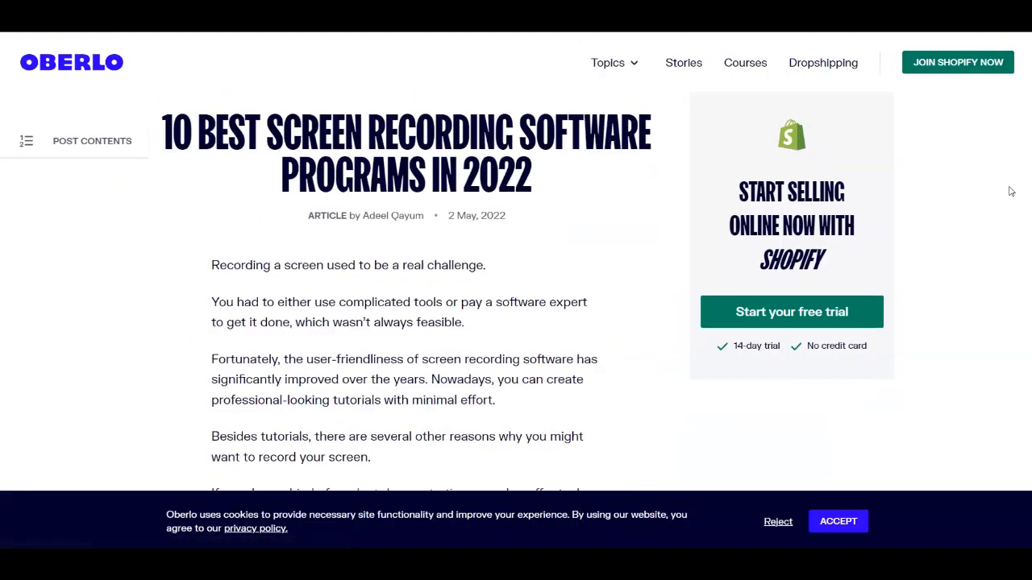
pyautogui.scroll(-15, 1011, 195)
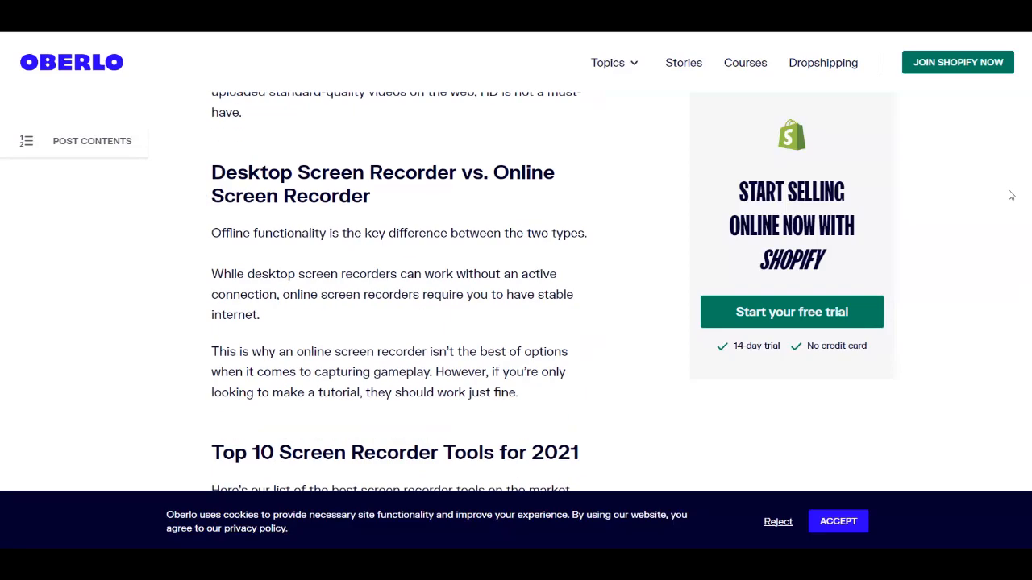
pyautogui.scroll(-15, 1007, 196)
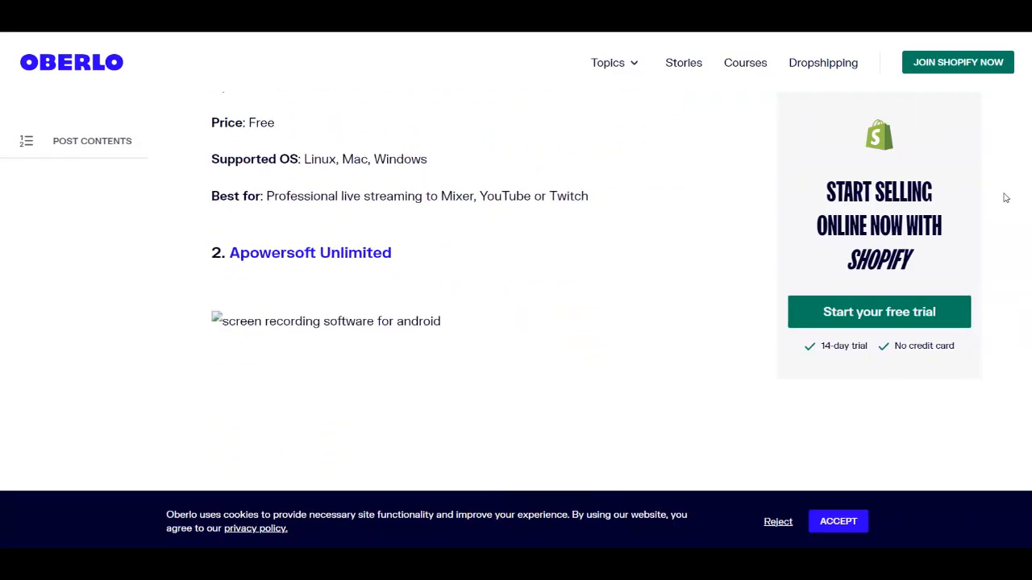
pyautogui.scroll(-15, 375, 270)
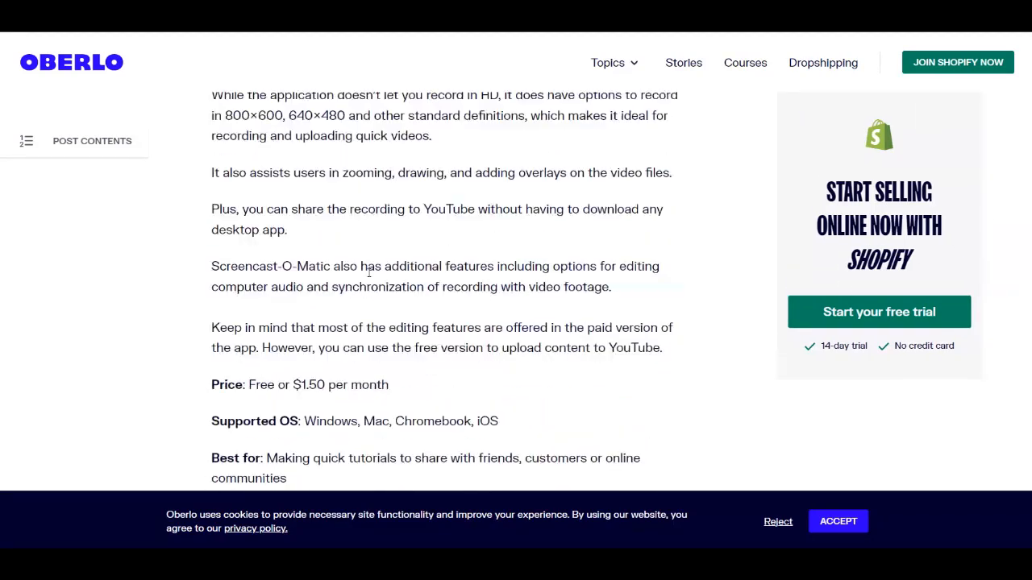
pyautogui.scroll(-10, 342, 292)
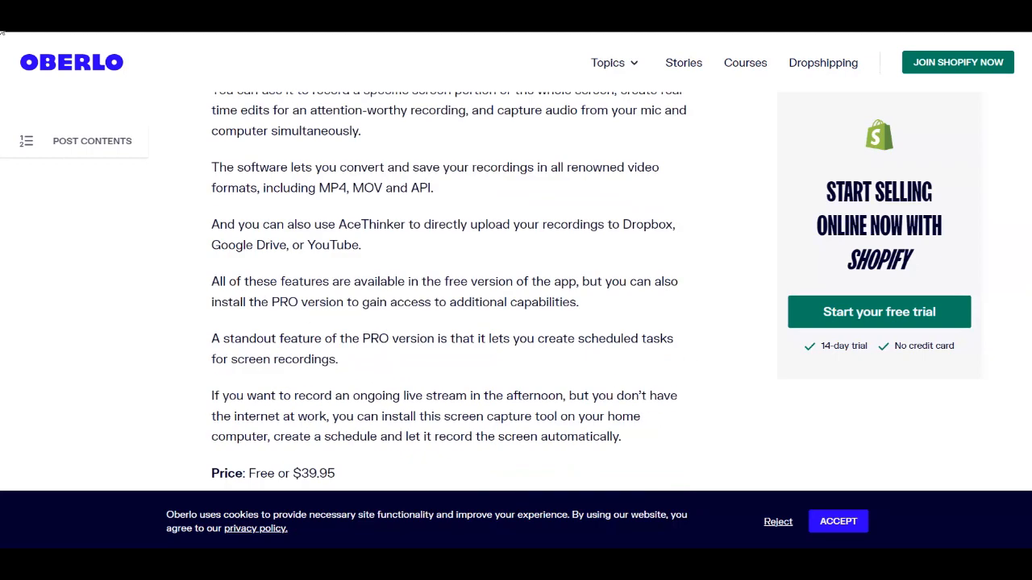
pyautogui.hotkey('alt', 'Left')
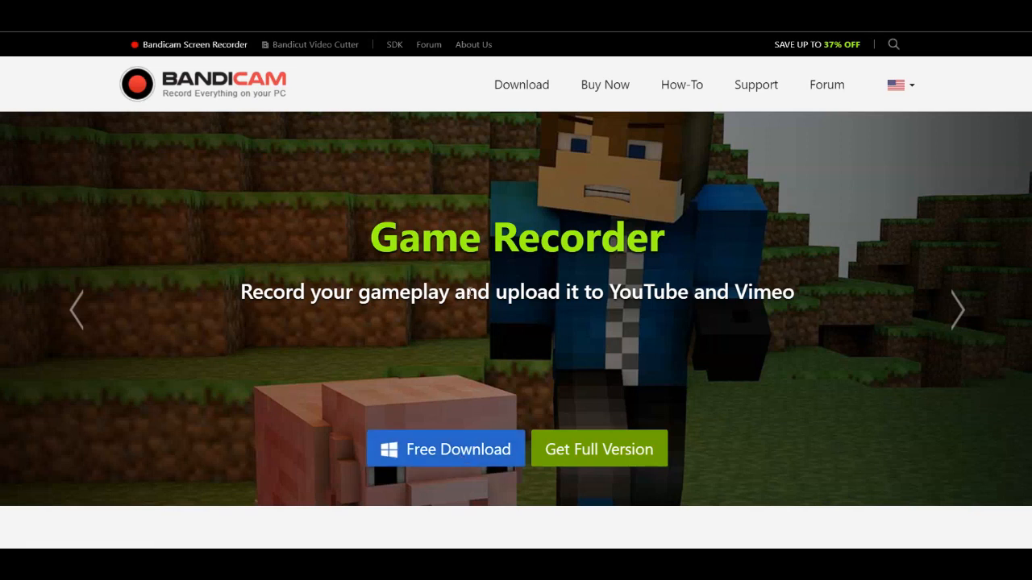
# View the Screen Recorder, Game Recorder and Webcam Recorder slides on the Bandicam homepage and highlight the Game Recorder heading.
pyautogui.click(959, 311)
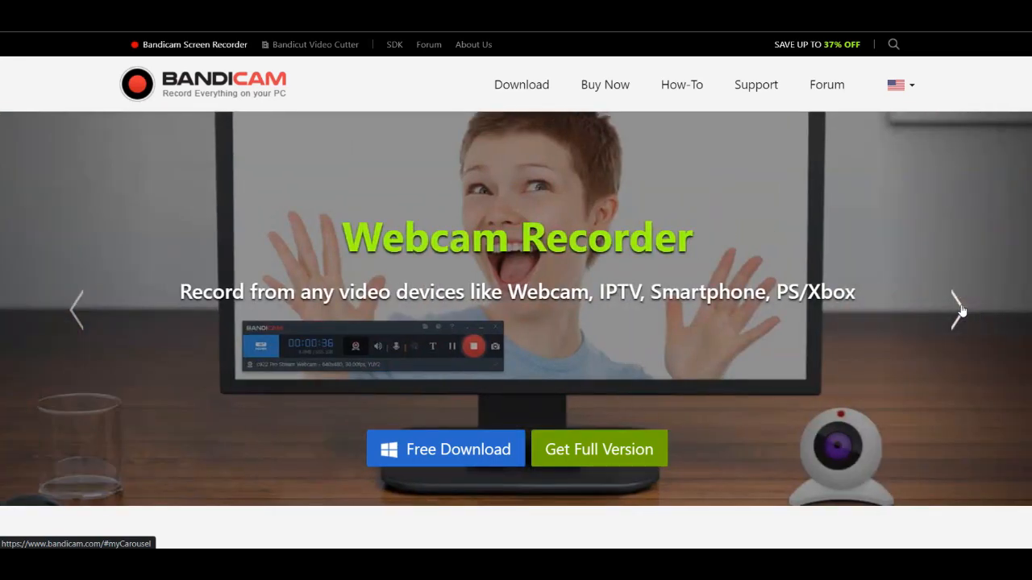
pyautogui.click(959, 311)
pyautogui.click(78, 314)
pyautogui.click(960, 315)
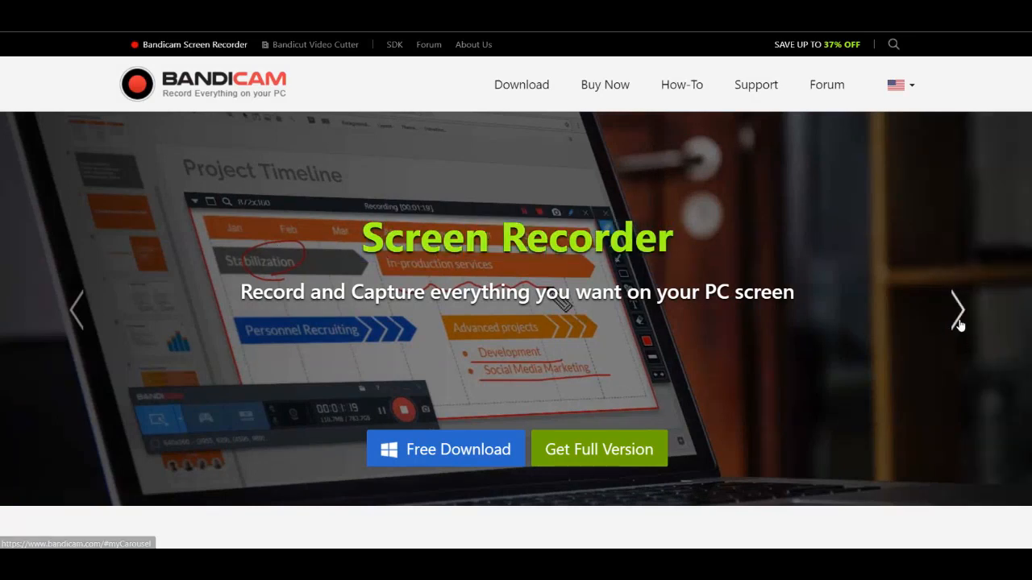
pyautogui.click(960, 324)
pyautogui.moveTo(400, 240); pyautogui.dragTo(637, 257)
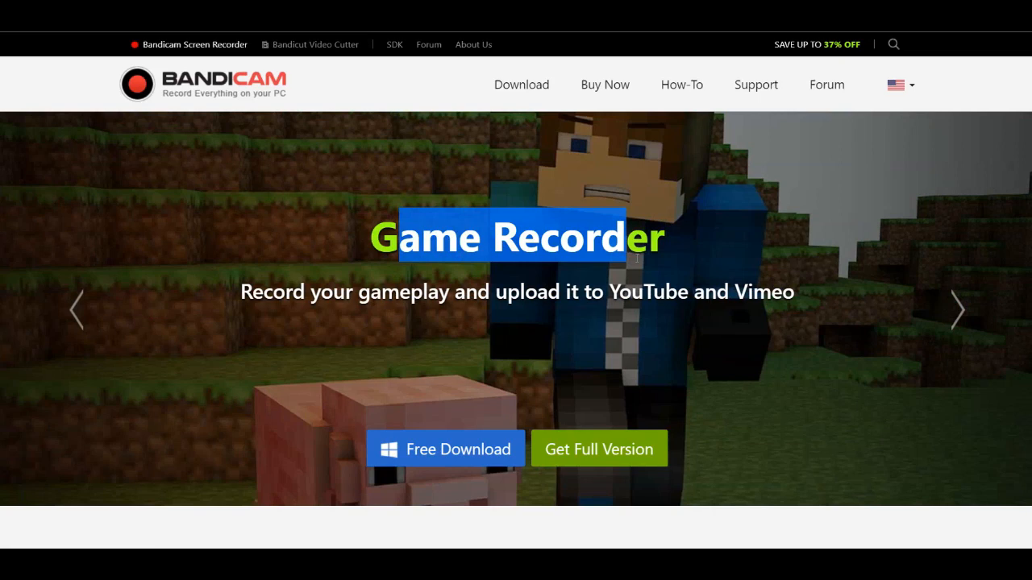
# Read through Bandicam's recording modes, video overview and main features, ending back at the start of the homepage.
pyautogui.scroll(-5, 567, 288)
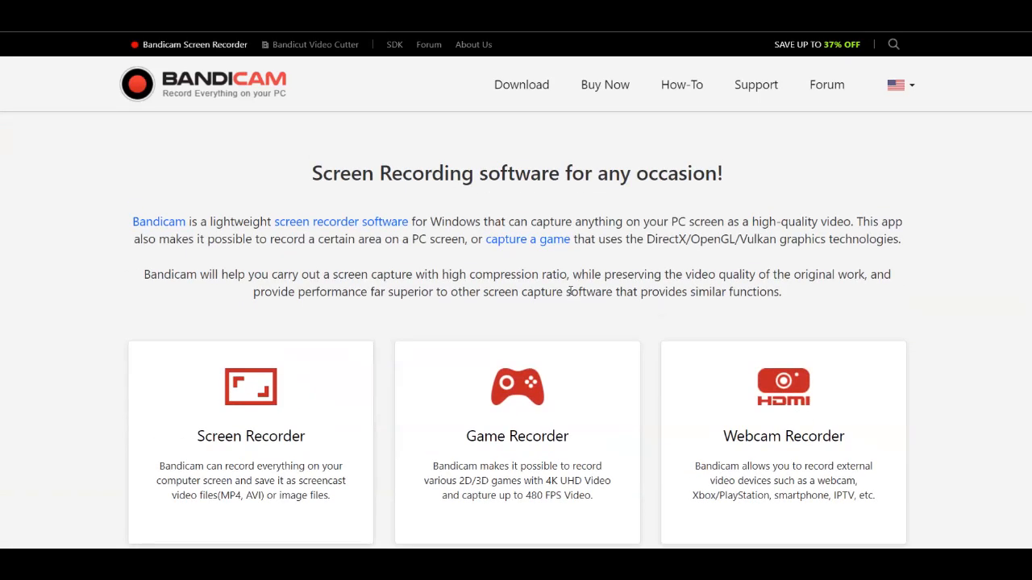
pyautogui.scroll(-2, 570, 290)
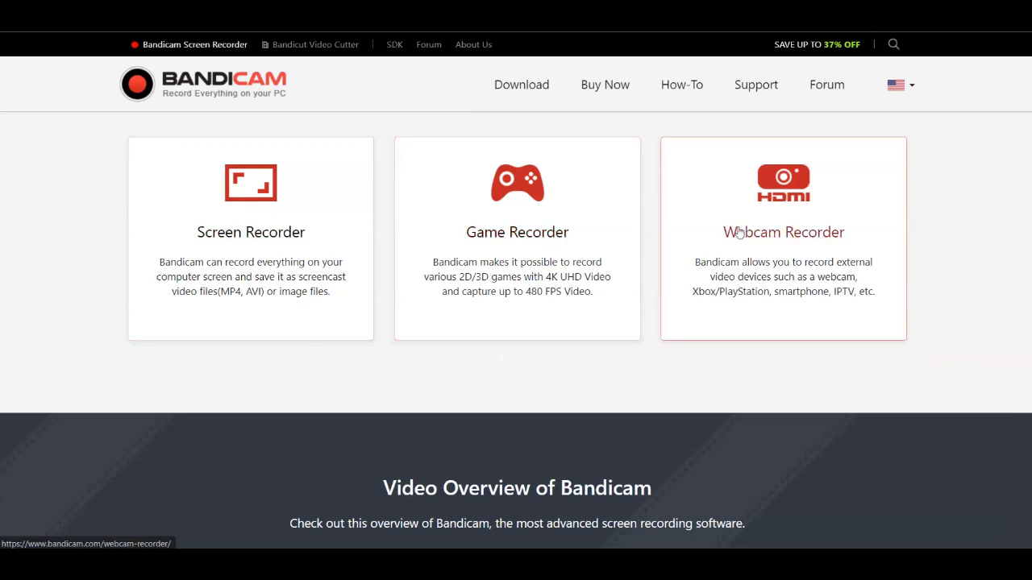
pyautogui.scroll(-12, 572, 400)
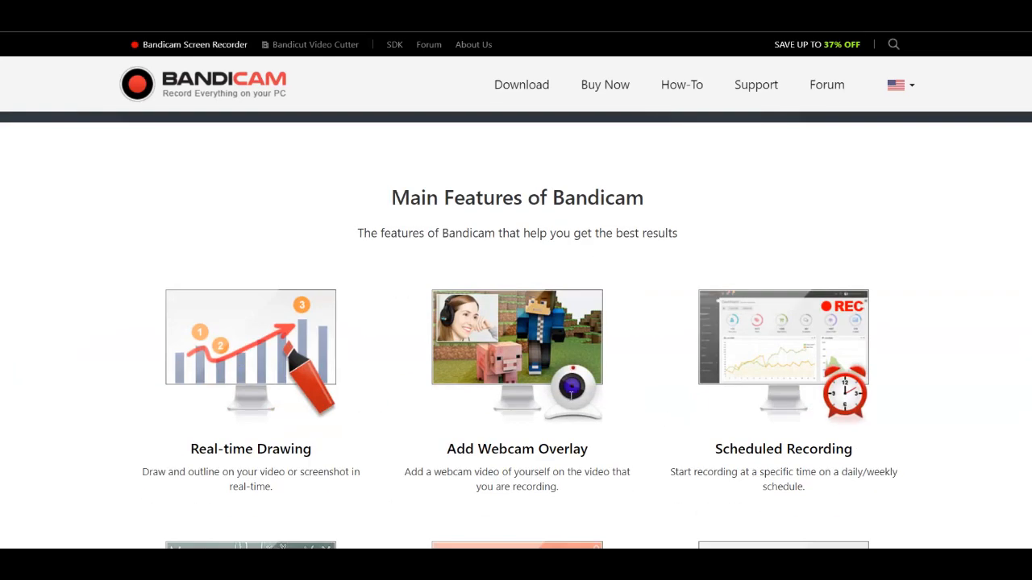
pyautogui.scroll(-4, 566, 397)
pyautogui.scroll(15, 565, 396)
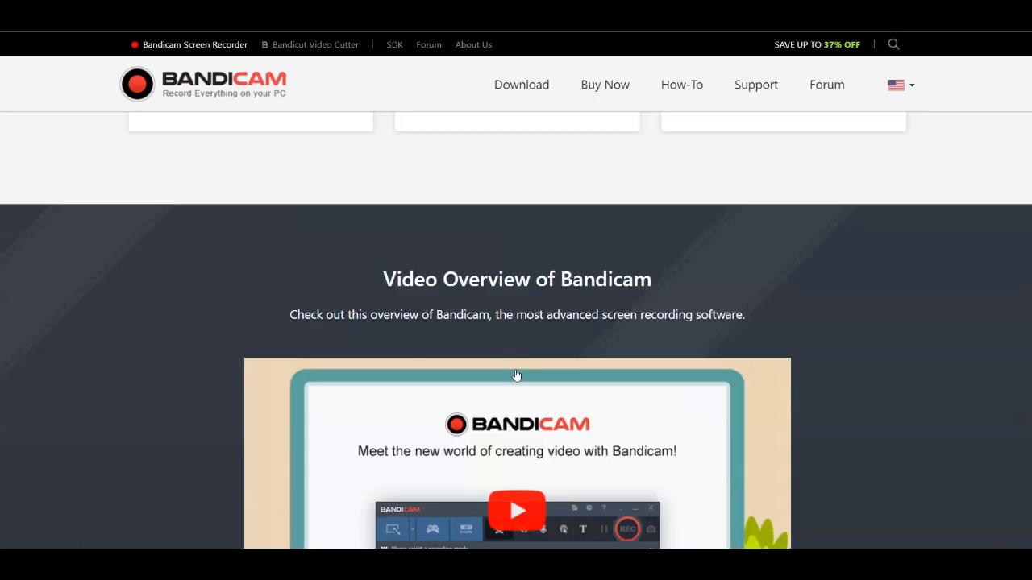
pyautogui.scroll(4, 511, 370)
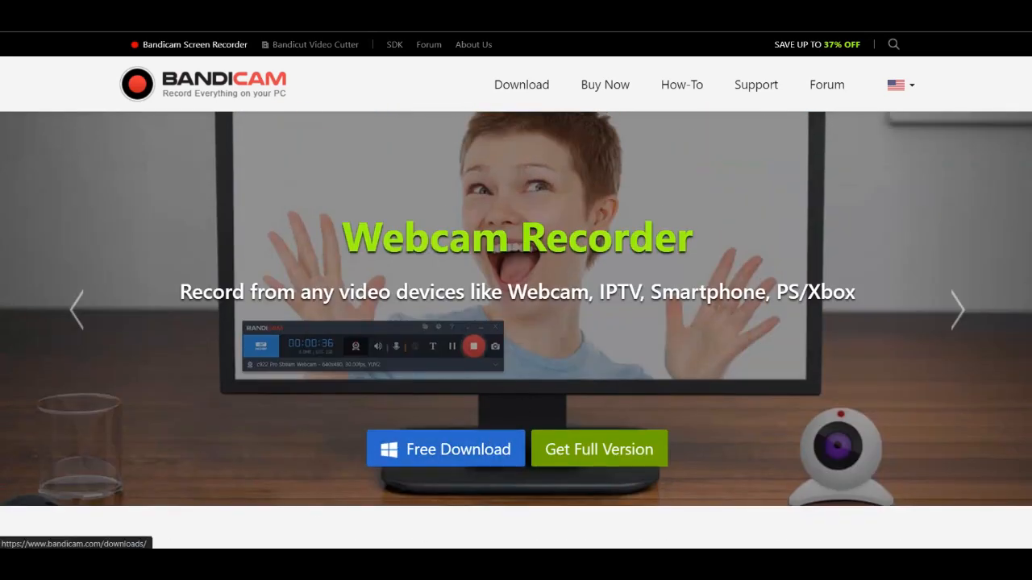
# Bring up the oCam window to view its screen recording controls, and minimize it.
pyautogui.hotkey('alt', 'Tab')
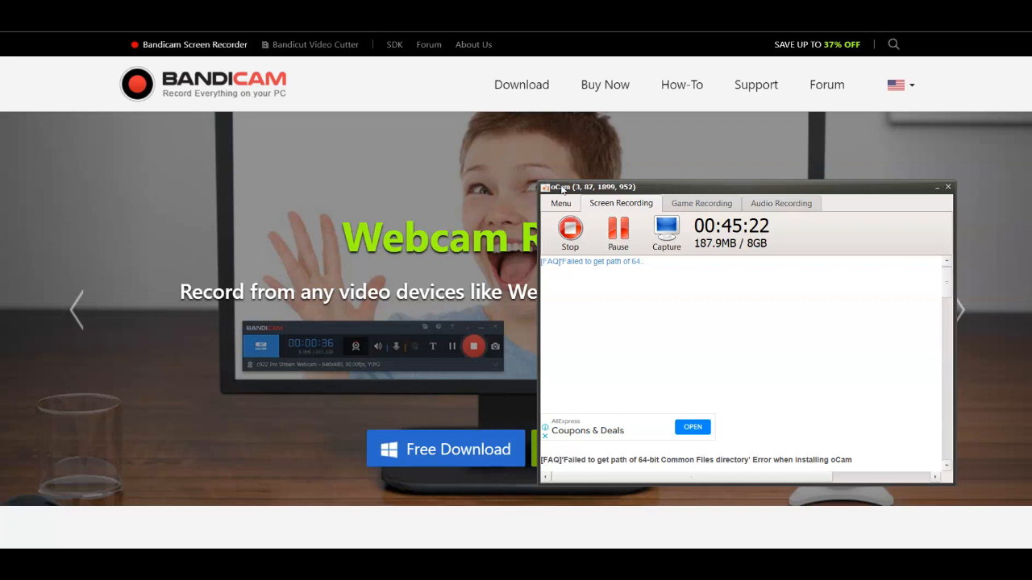
pyautogui.click(937, 188)
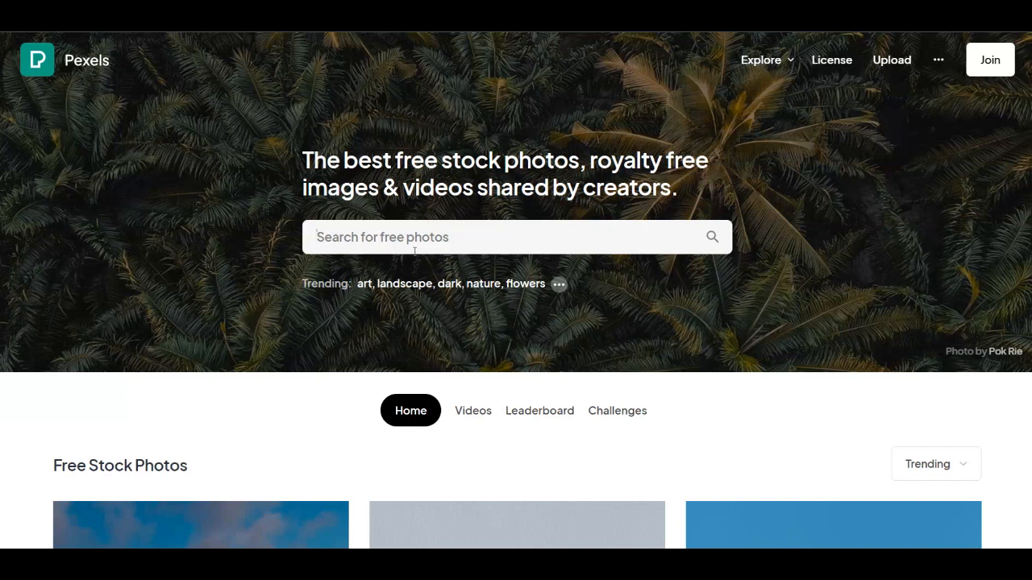
# Highlight the royalty-free images and videos headline on the Pexels homepage and browse the free stock photos.
pyautogui.moveTo(525, 187); pyautogui.dragTo(698, 189)
pyautogui.click(739, 194)
pyautogui.scroll(-5, 649, 392)
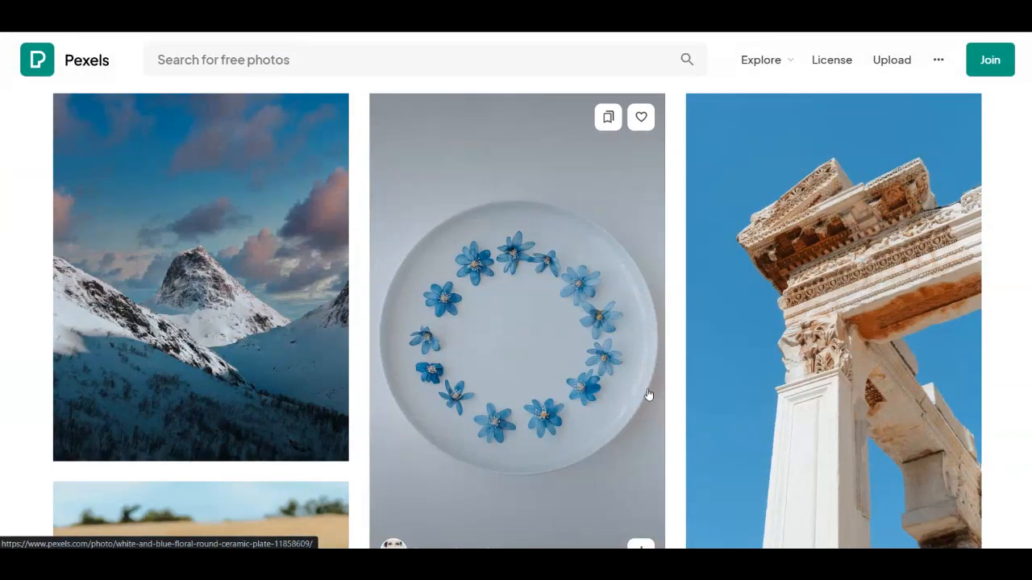
pyautogui.scroll(-3, 619, 397)
pyautogui.scroll(-4, 616, 397)
# Download the dark blue ocean waves photo, dismiss the donation dialog and open the downloaded image.
pyautogui.scroll(-1, 611, 398)
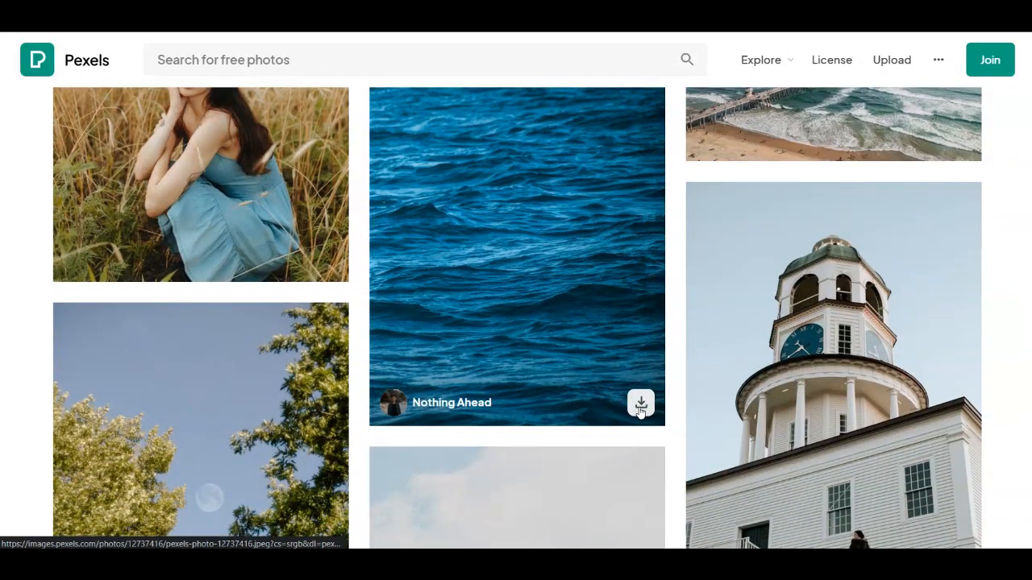
pyautogui.click(640, 405)
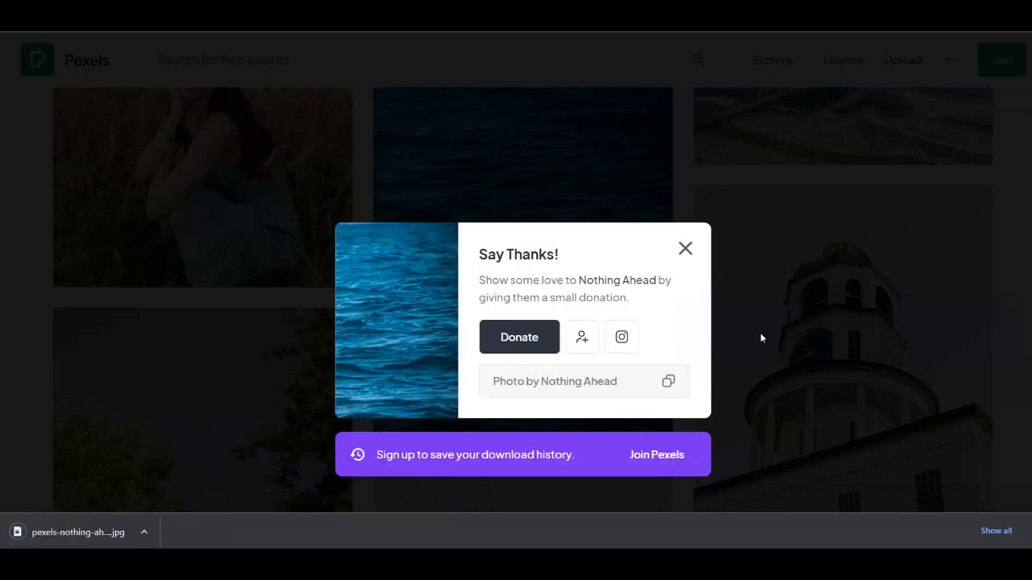
pyautogui.click(760, 333)
pyautogui.click(81, 530)
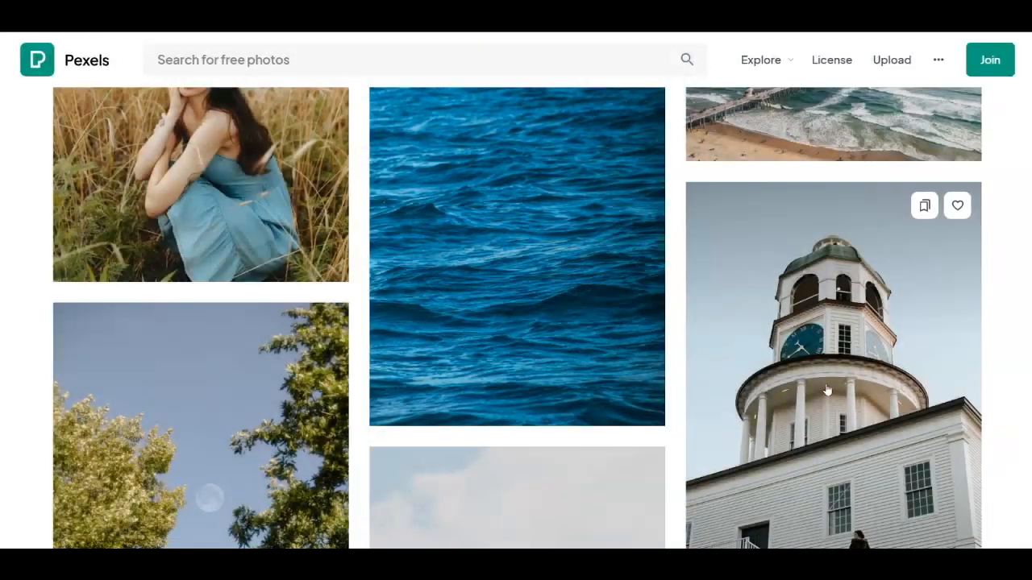
# Browse further stock photos, return to the homepage's start and search Pexels for "MONEY".
pyautogui.scroll(-15, 517, 318)
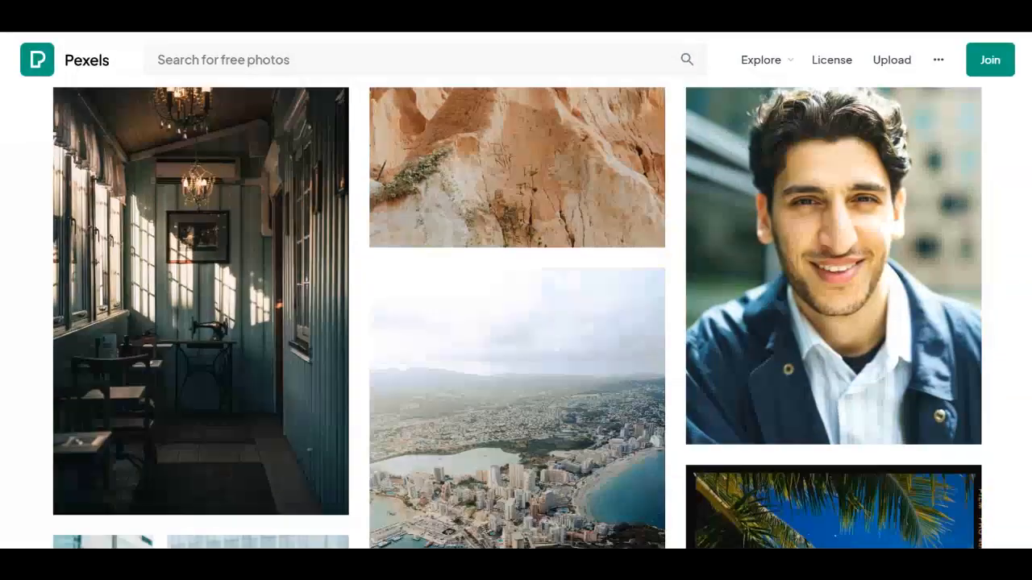
pyautogui.scroll(20, 417, 369)
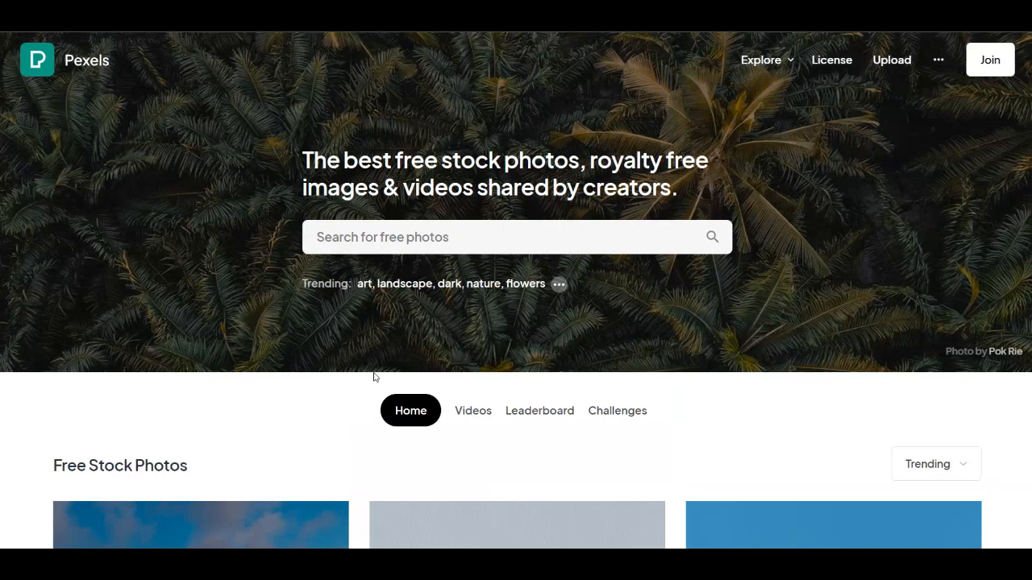
pyautogui.click(351, 245)
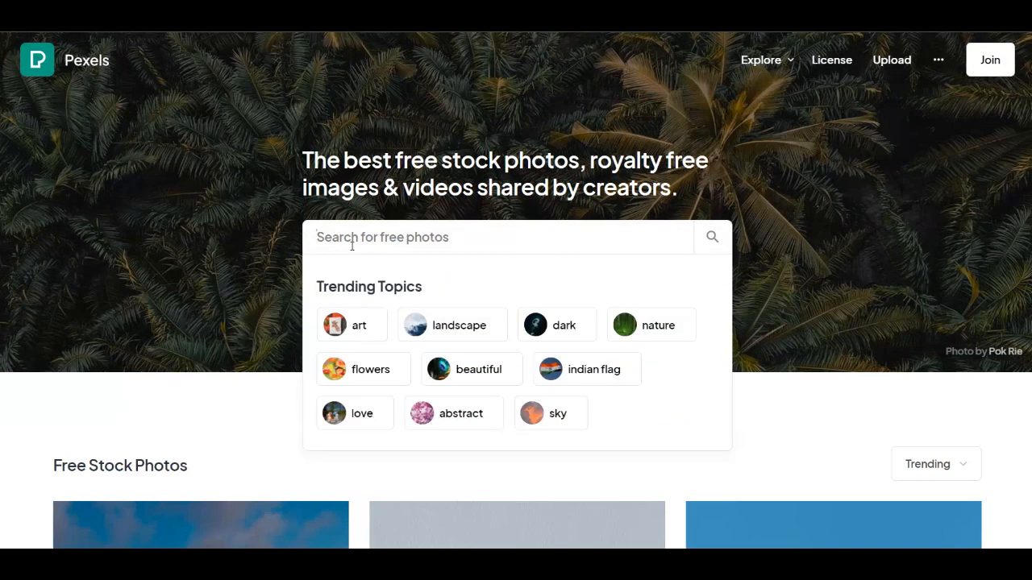
pyautogui.write('MONEY')
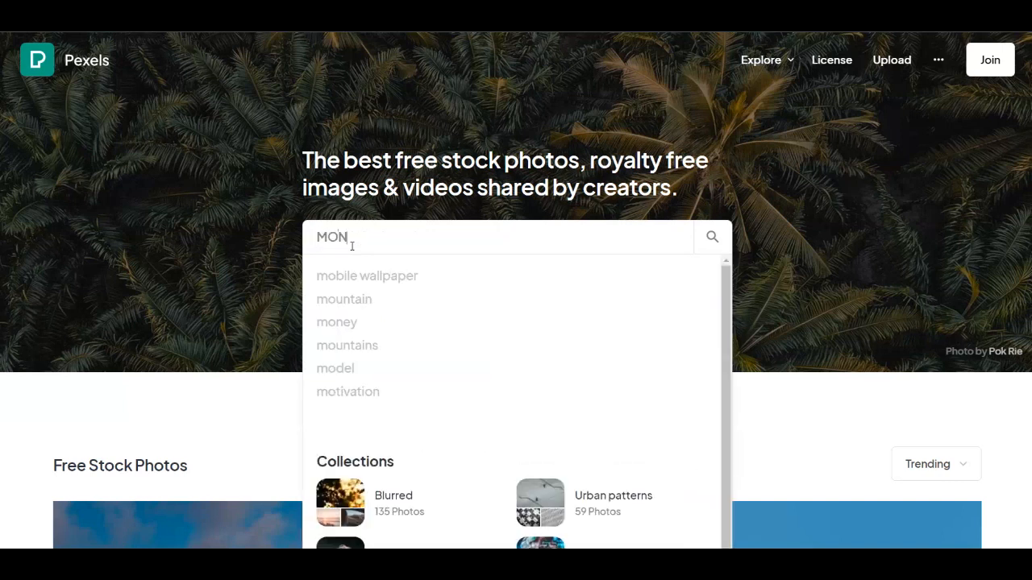
pyautogui.press('Return')
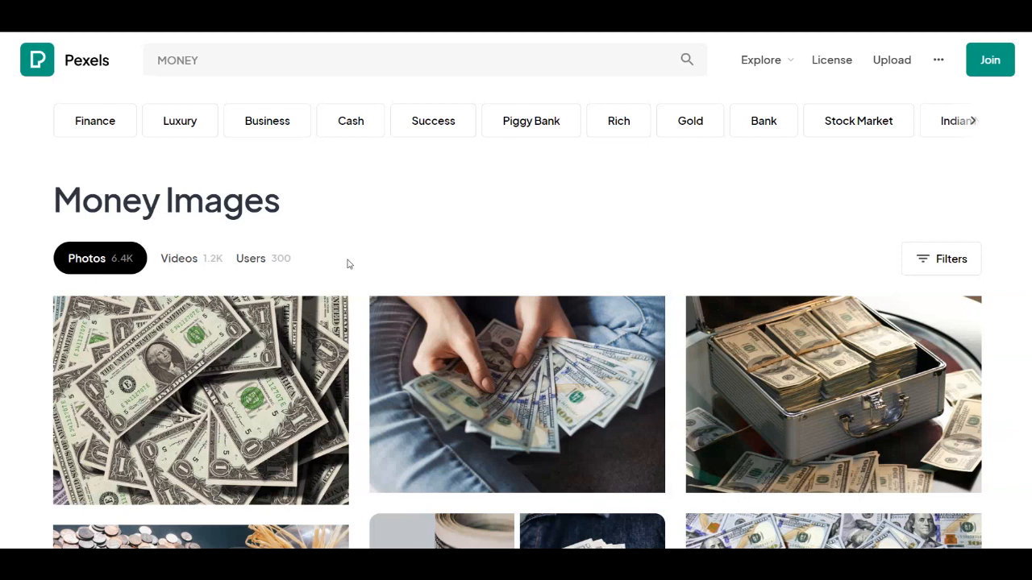
# Switch the "MONEY" search results to videos and browse the free clips.
pyautogui.click(192, 258)
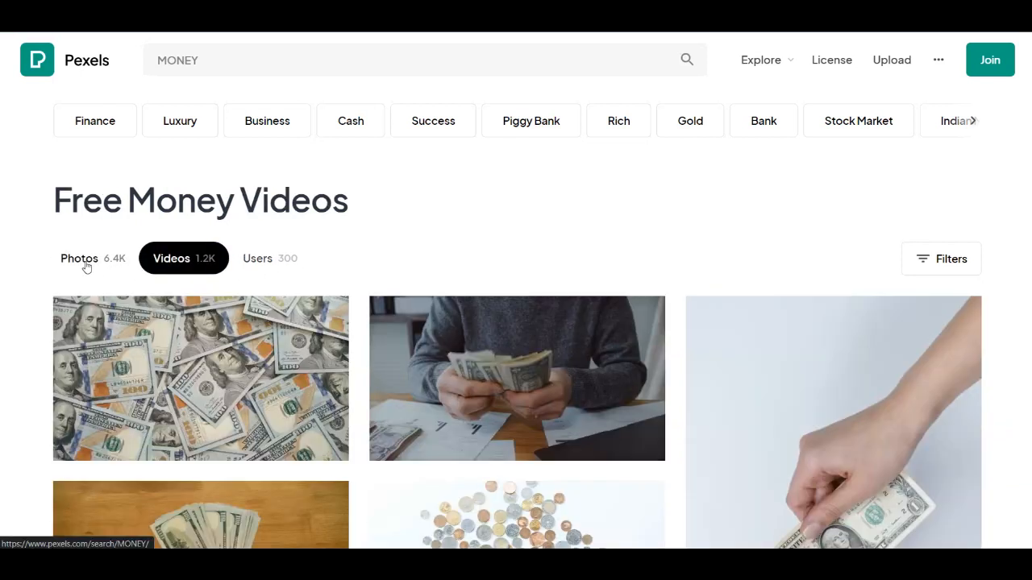
pyautogui.scroll(-1, 519, 333)
pyautogui.scroll(-2, 520, 334)
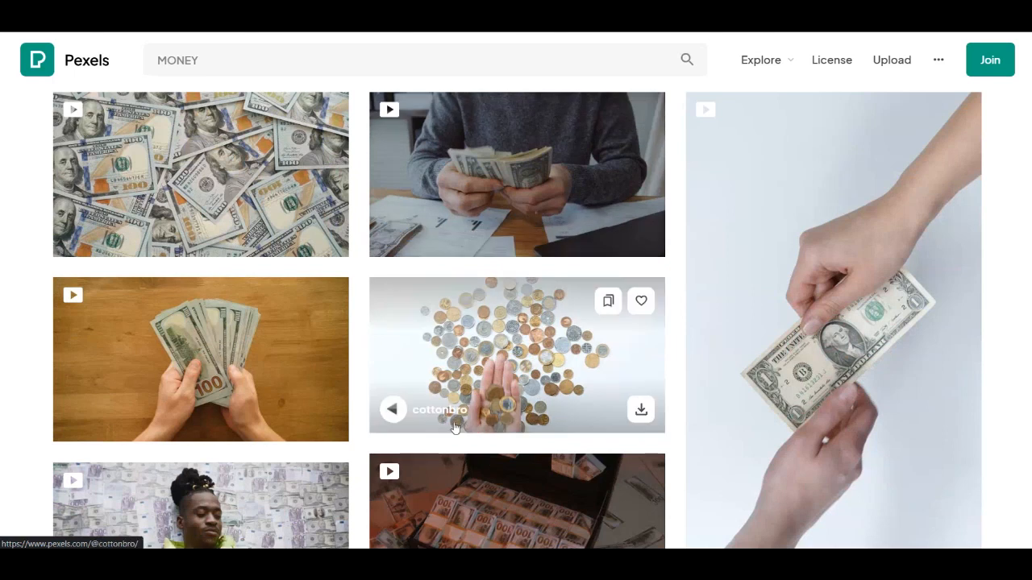
pyautogui.scroll(-8, 454, 427)
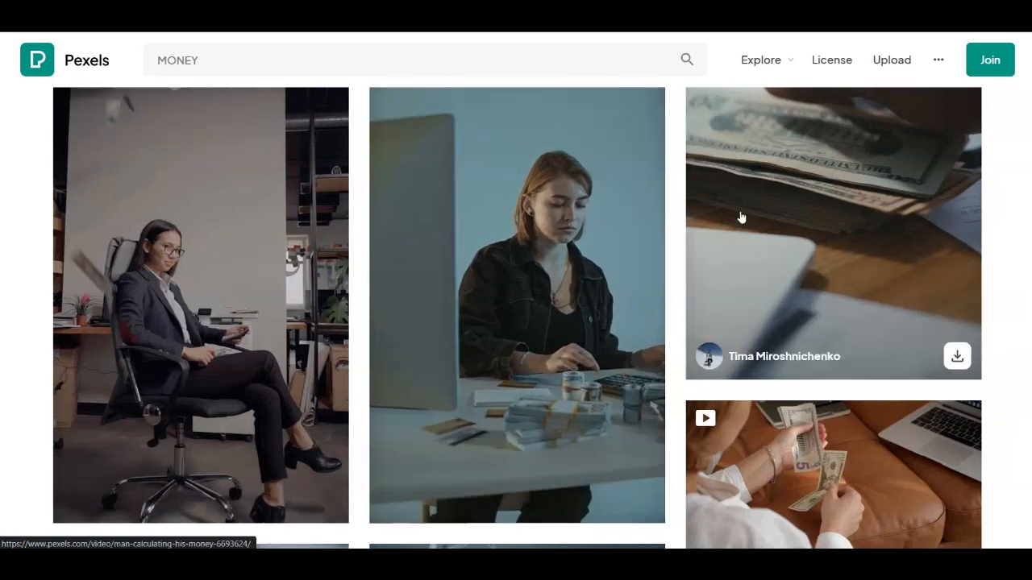
pyautogui.scroll(-5, 836, 221)
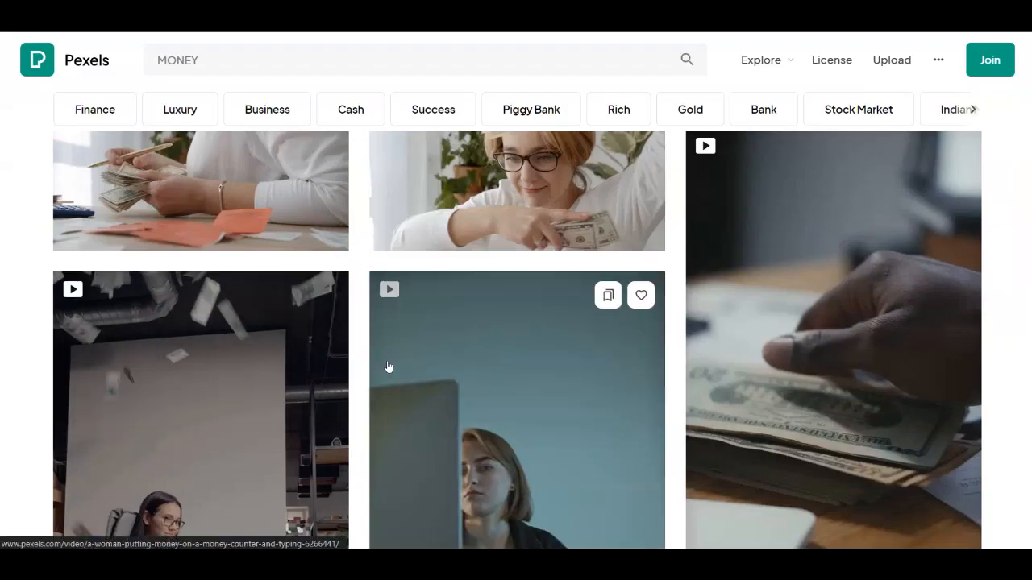
# Browse the free "MONEY" video clips on Pexels and switch the search results back to photos.
pyautogui.scroll(-10, 430, 348)
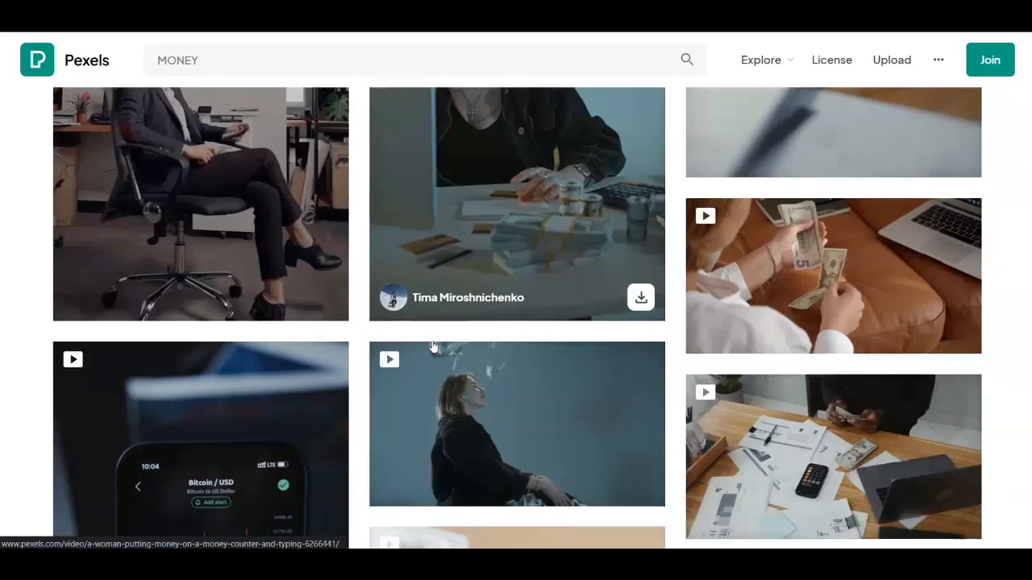
pyautogui.scroll(8, 443, 383)
pyautogui.scroll(5, 446, 387)
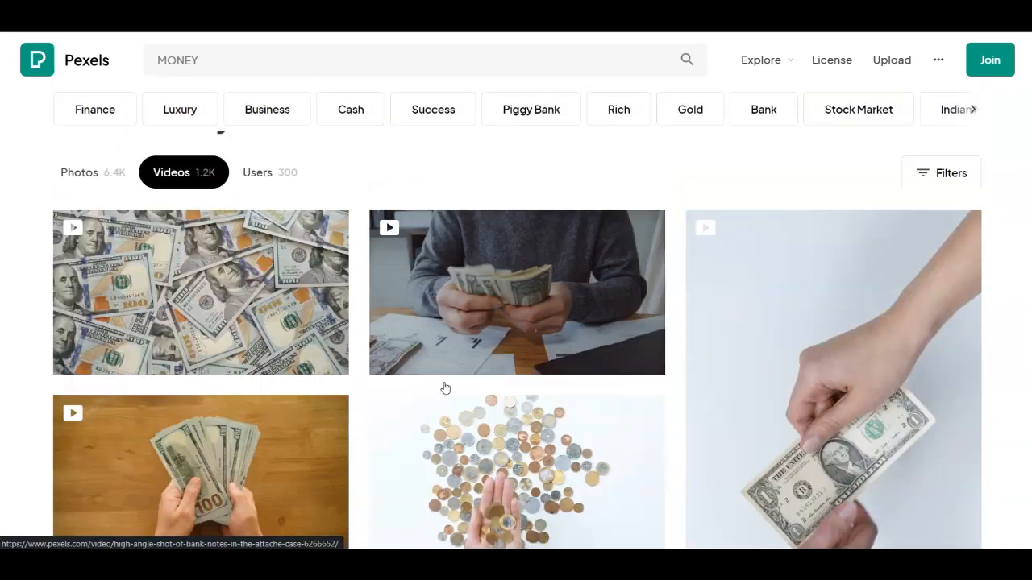
pyautogui.click(85, 260)
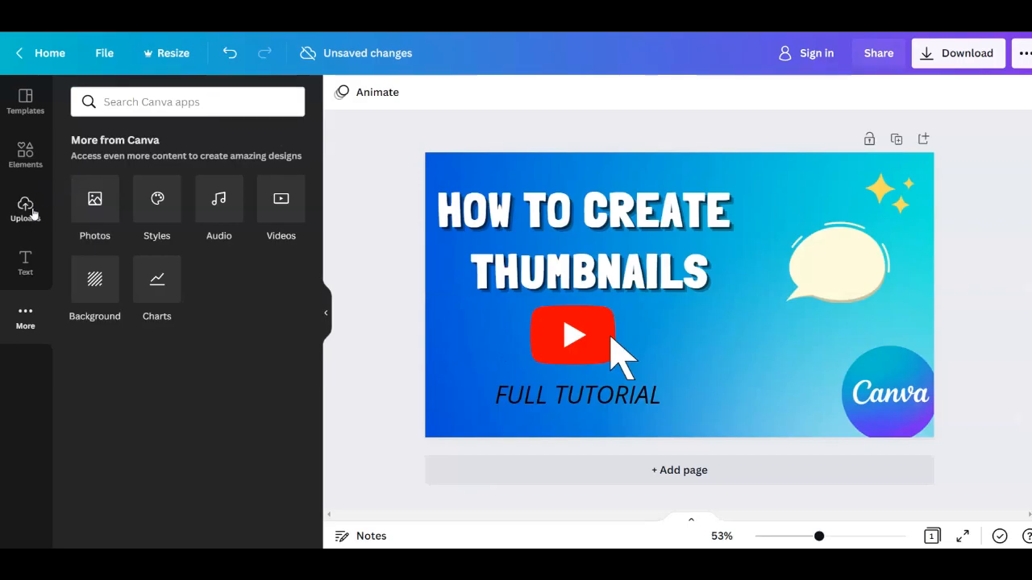
# Show the uploads section of the Canva thumbnail design and return to Pexels to browse the money photos.
pyautogui.click(32, 214)
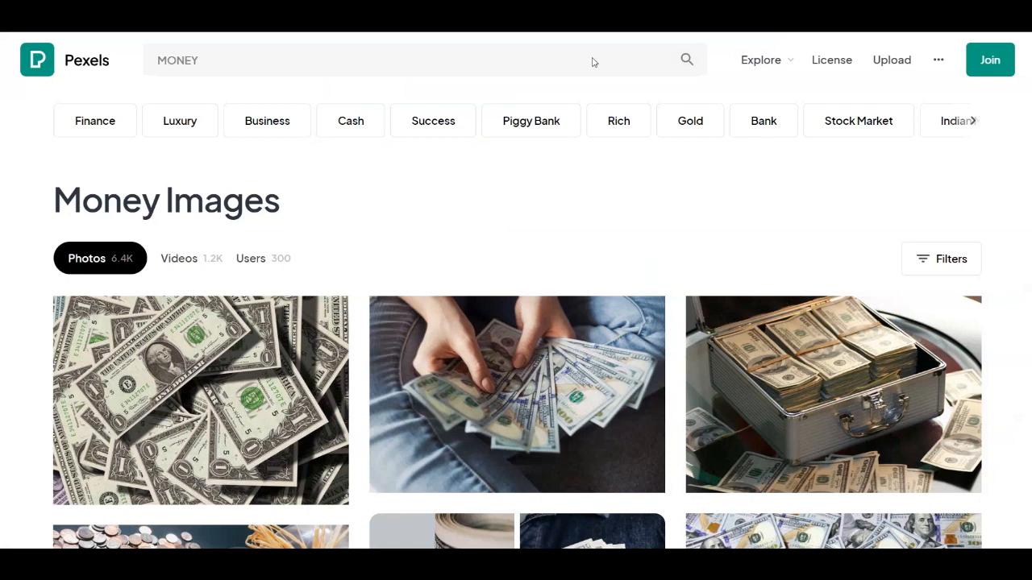
pyautogui.moveTo(324, 383)
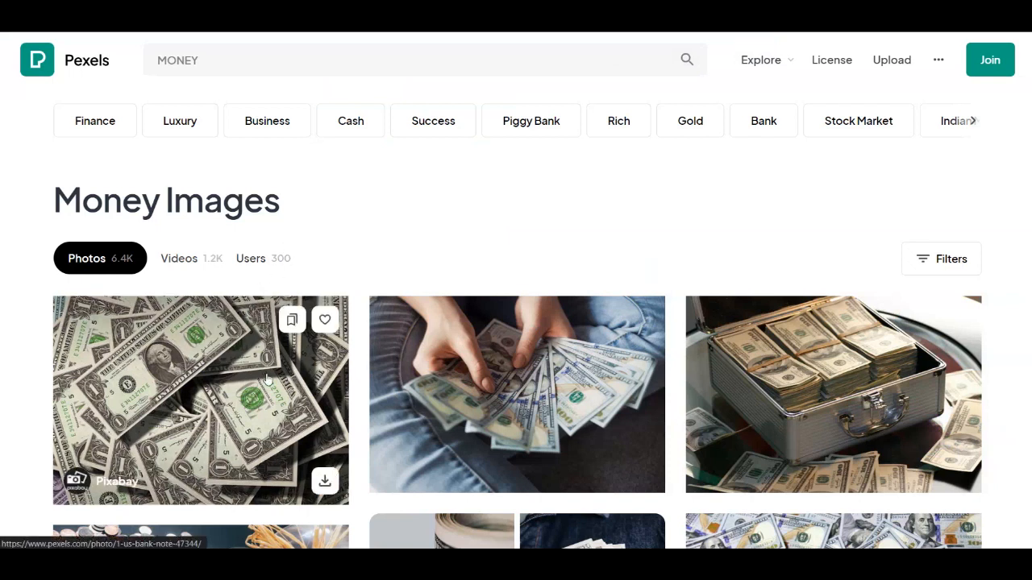
pyautogui.scroll(-7, 267, 379)
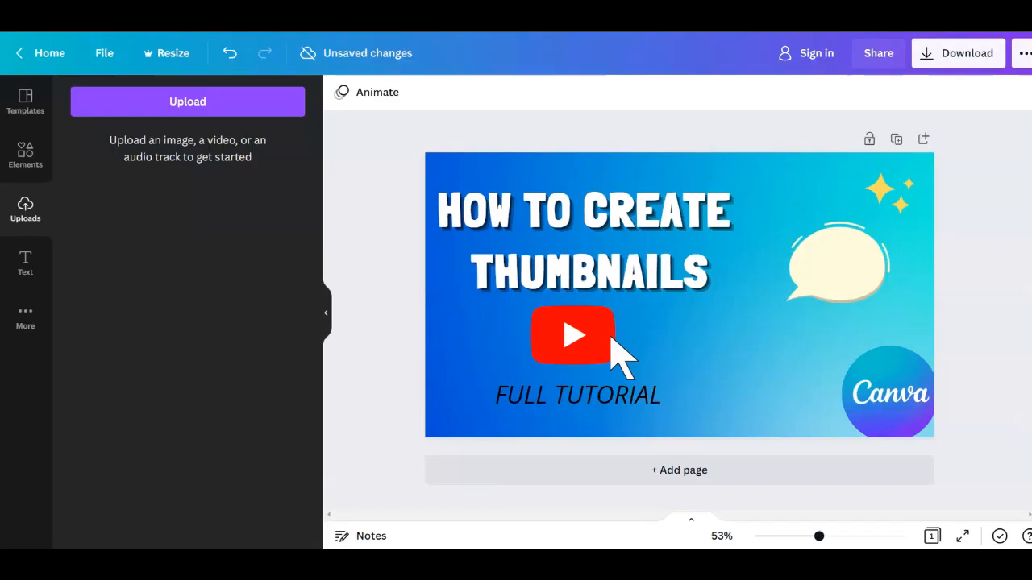
# Switch to the Canva thumbnail design, show its templates and filter the "MESSAGE" element results to photos.
pyautogui.click(25, 102)
pyautogui.click(25, 155)
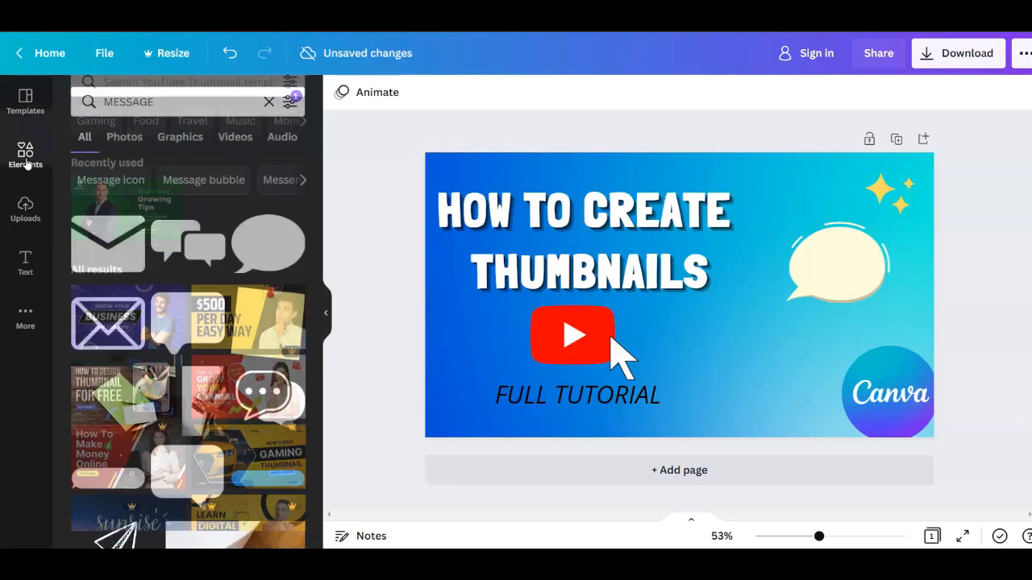
pyautogui.click(124, 136)
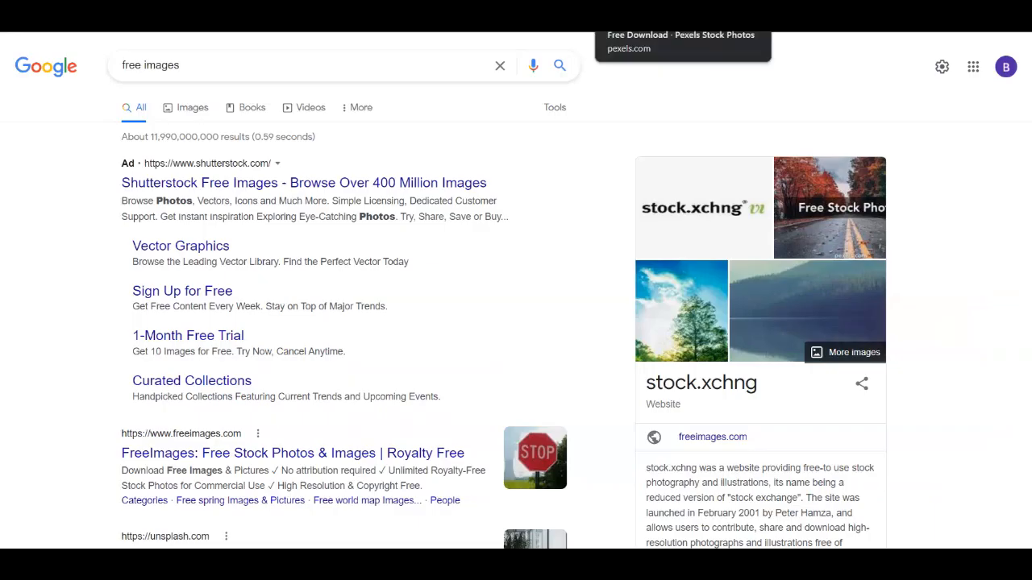
# Look through the Google results for "free images", covering FreeImages, Unsplash, Pexels and Pixabay, and highlight the Pexels description.
pyautogui.scroll(-2, 360, 288)
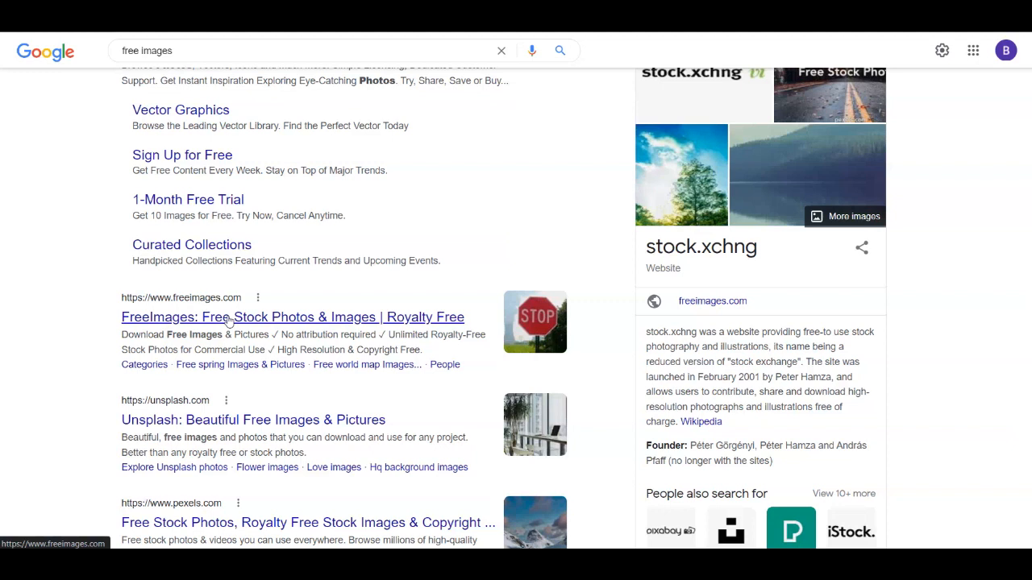
pyautogui.scroll(-2, 229, 320)
pyautogui.scroll(-2, 234, 292)
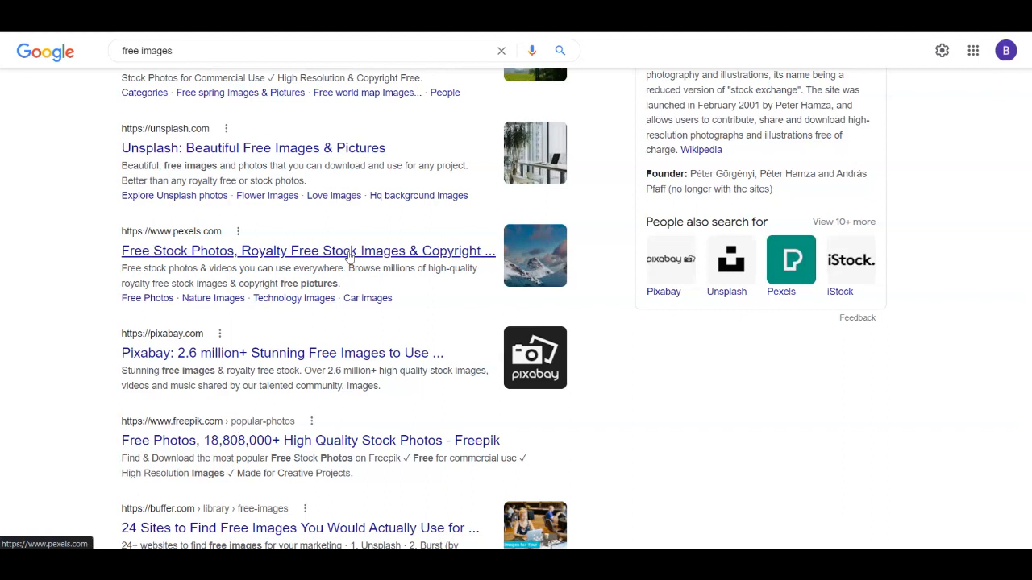
pyautogui.moveTo(238, 284); pyautogui.dragTo(350, 298)
pyautogui.click(36, 350)
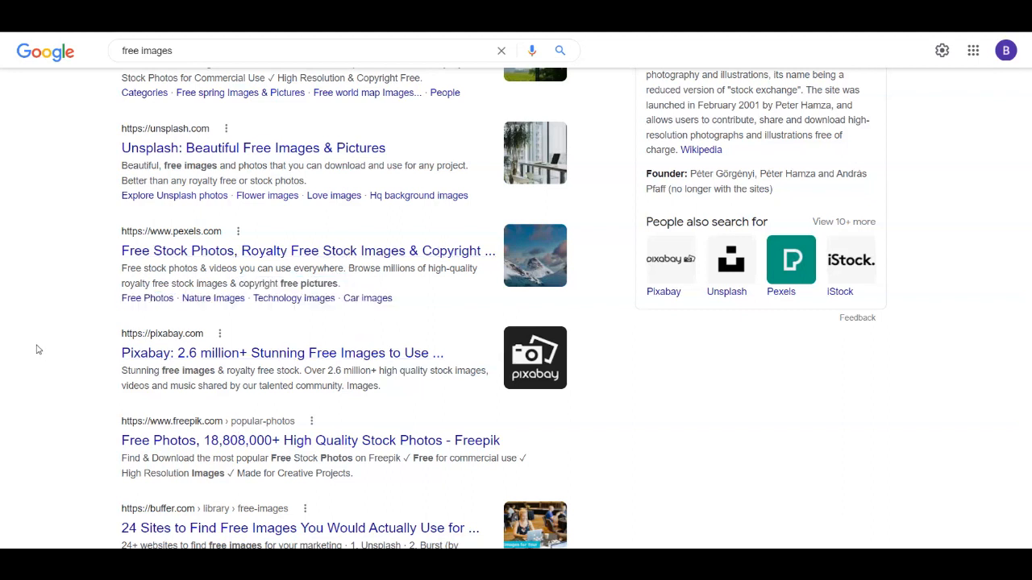
pyautogui.scroll(5, 170, 404)
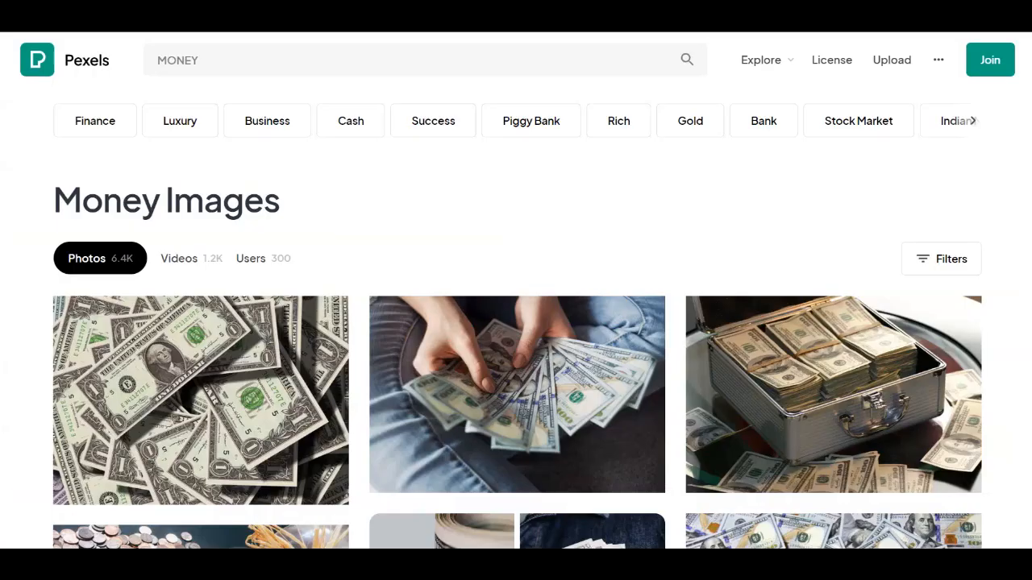
# Search Pexels for "YOUTUBE" and switch the results to videos.
pyautogui.click(253, 61)
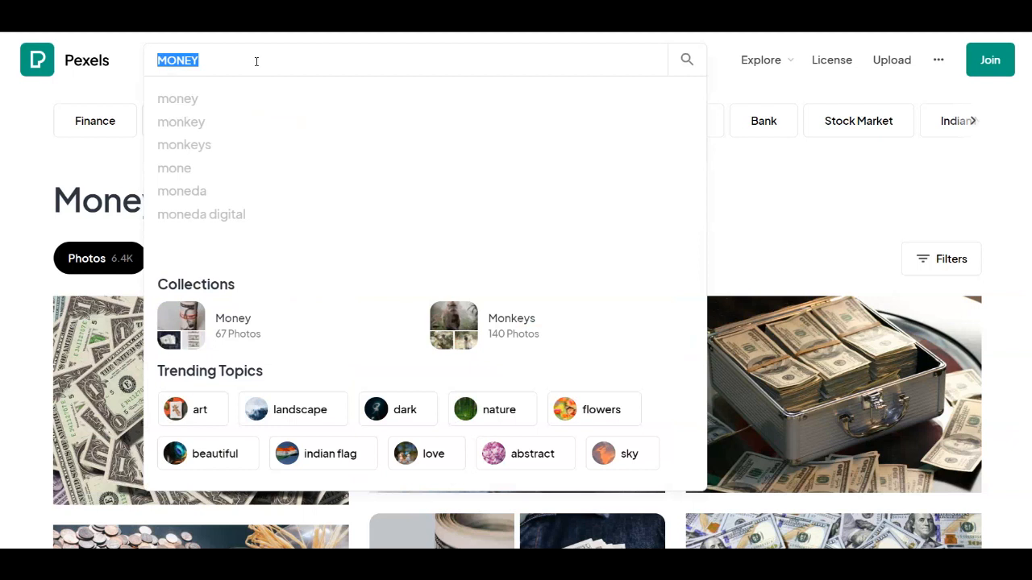
pyautogui.write('YOUTUBE')
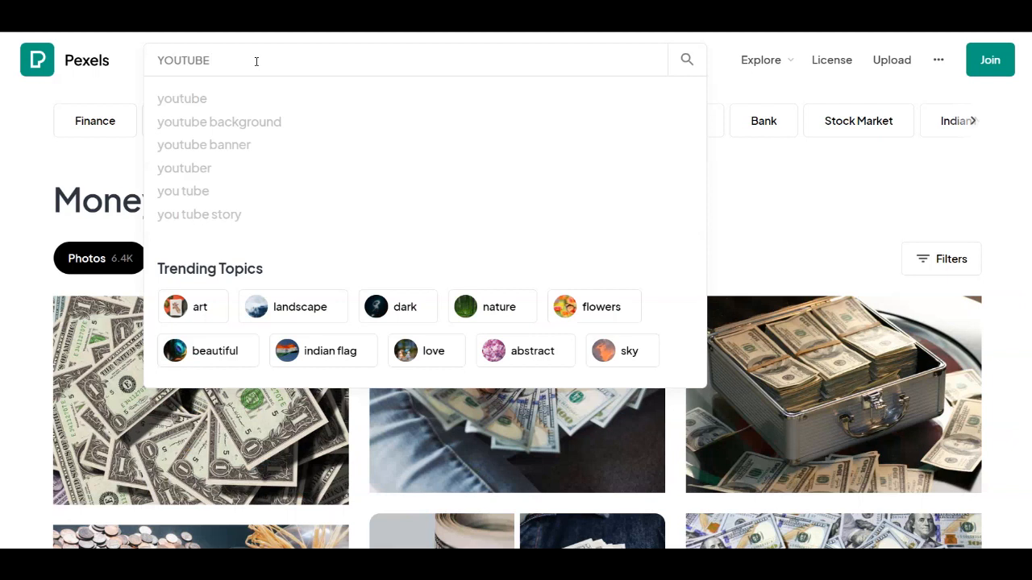
pyautogui.press('Return')
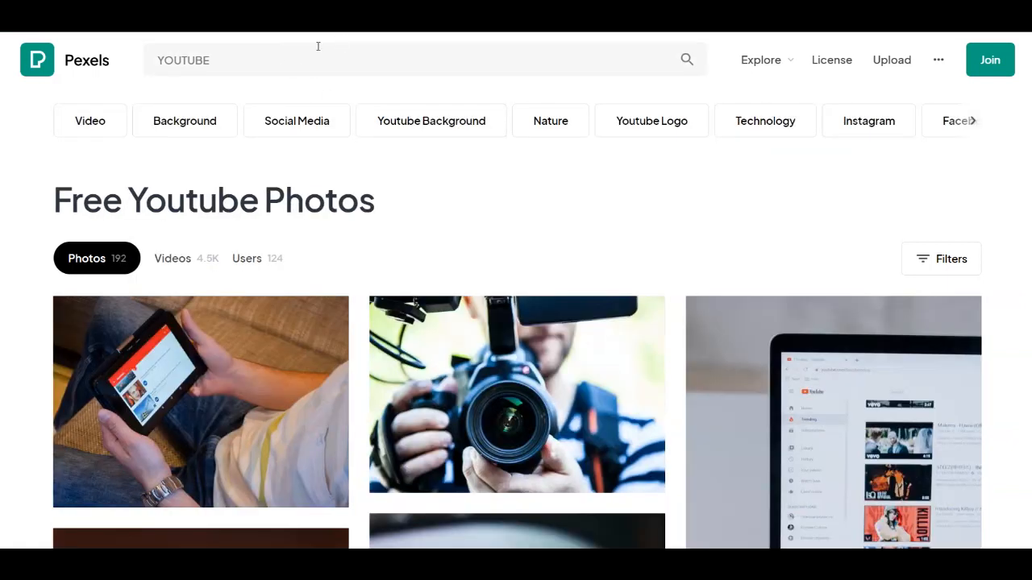
pyautogui.scroll(-2, 462, 234)
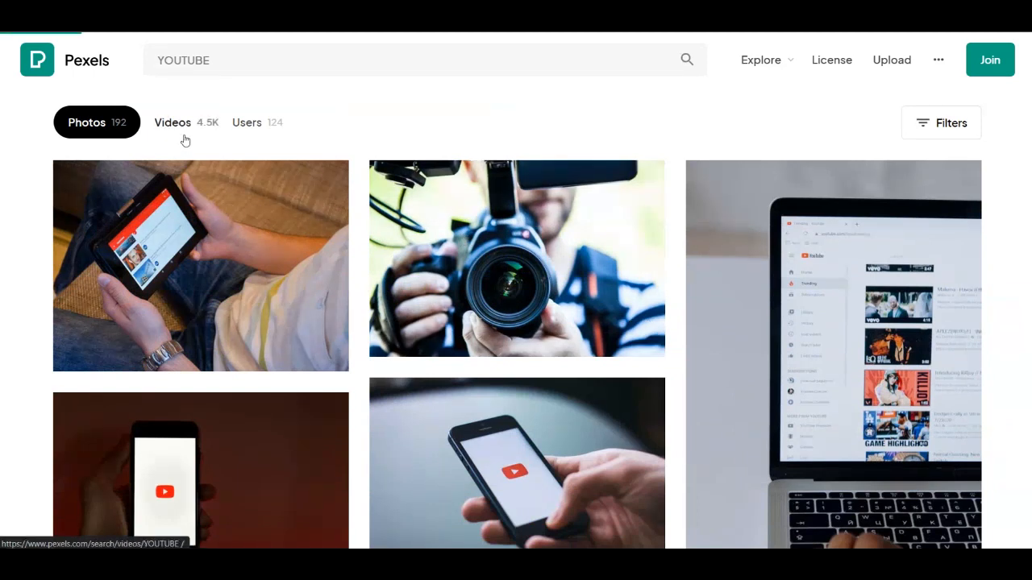
pyautogui.click(184, 140)
# Browse the free YouTube clips, including the subscribe animations and end screens, and return to the start of the results.
pyautogui.scroll(-3, 234, 218)
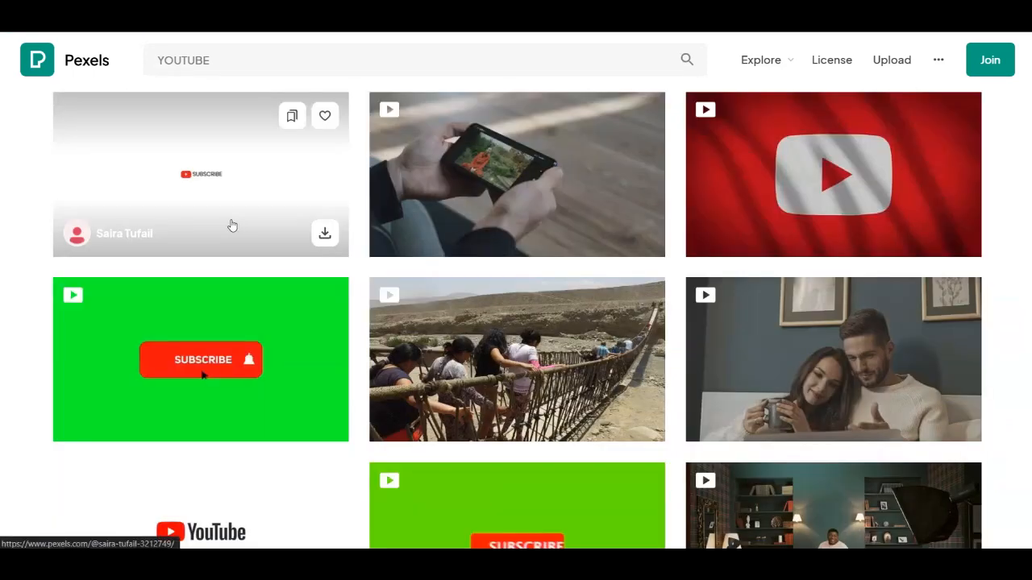
pyautogui.scroll(3, 236, 226)
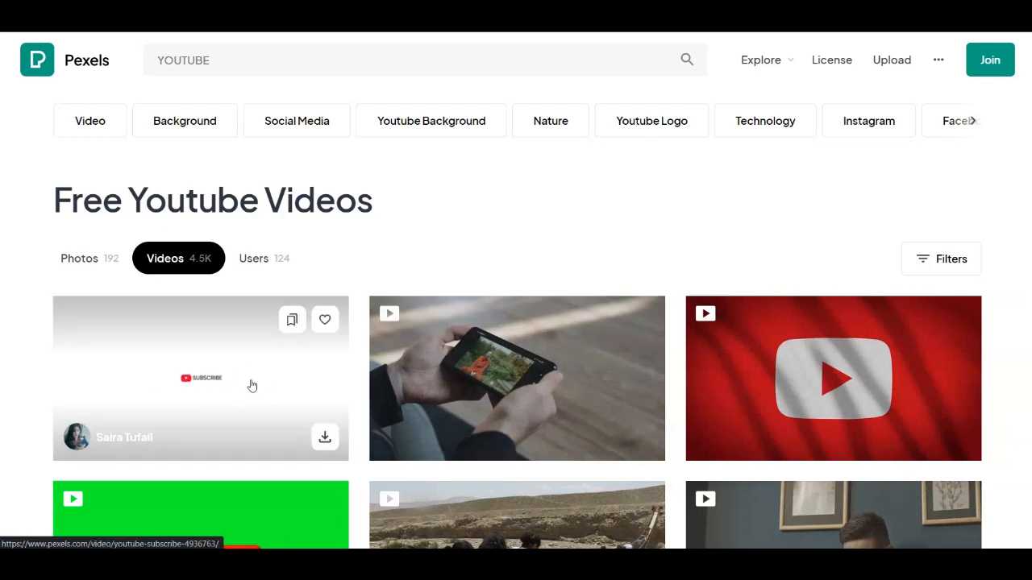
pyautogui.scroll(-3, 234, 379)
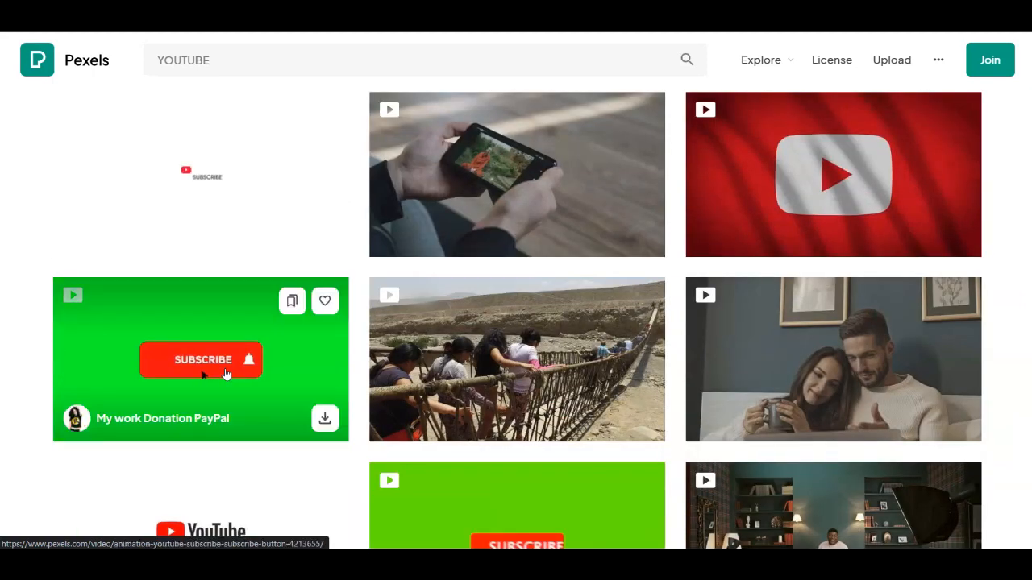
pyautogui.scroll(-1, 235, 379)
pyautogui.scroll(-7, 235, 379)
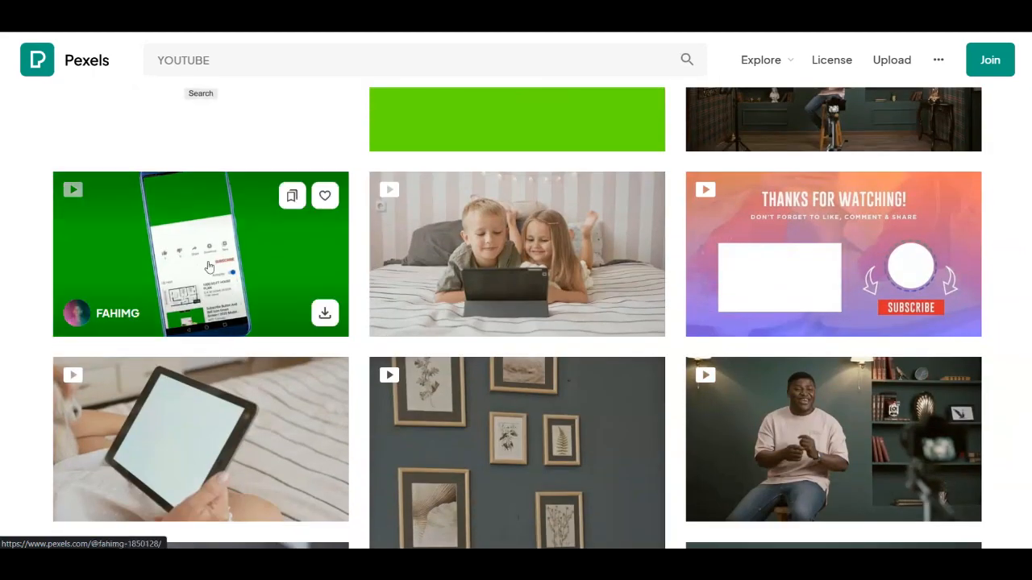
pyautogui.scroll(-3, 201, 282)
pyautogui.scroll(1, 185, 298)
pyautogui.scroll(-5, 187, 303)
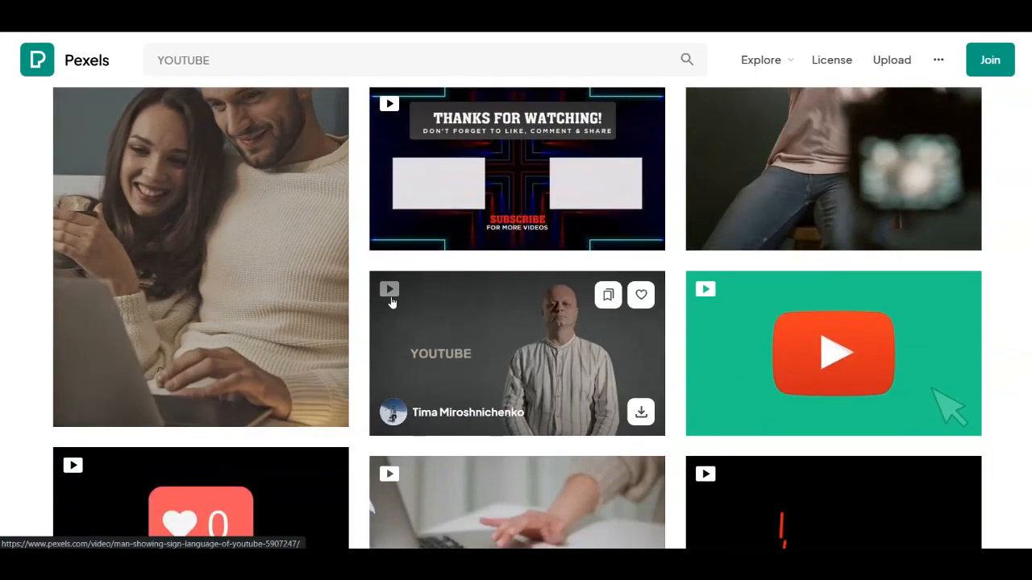
pyautogui.scroll(2, 392, 290)
pyautogui.scroll(15, 392, 297)
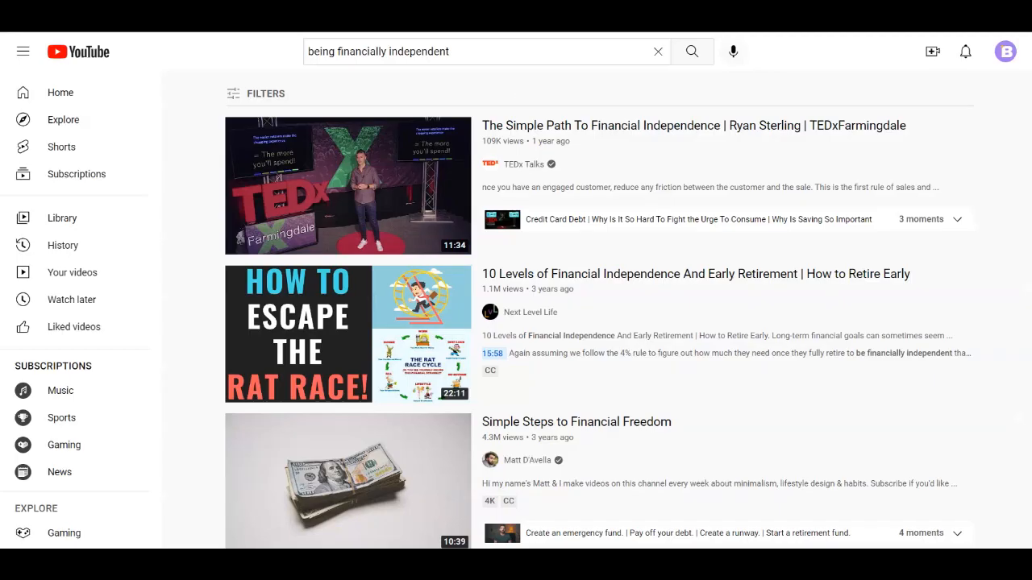
# Switch to YouTube and examine the video results for "being financially independent" and their thumbnails.
pyautogui.scroll(-2, 698, 422)
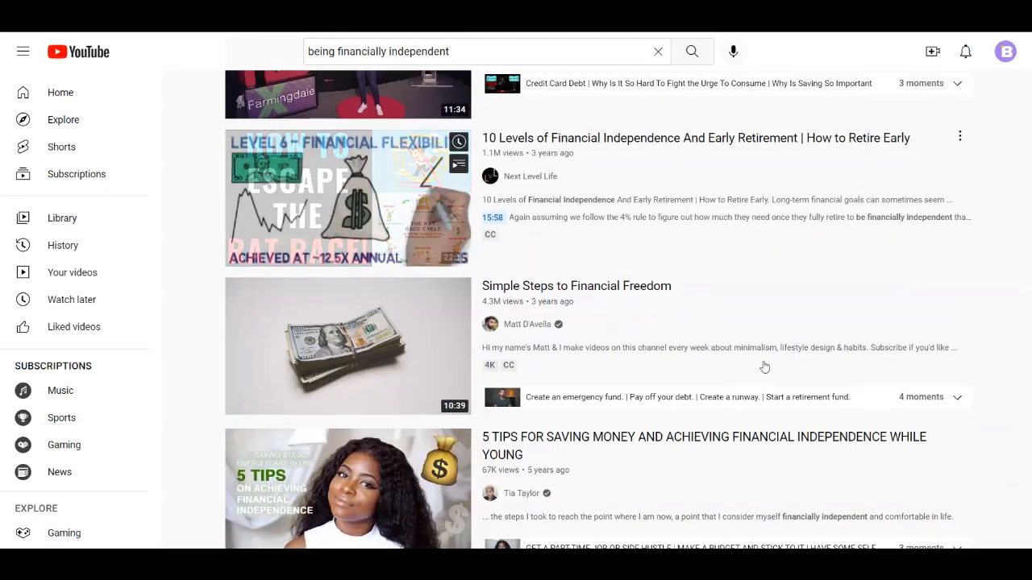
pyautogui.scroll(2, 782, 351)
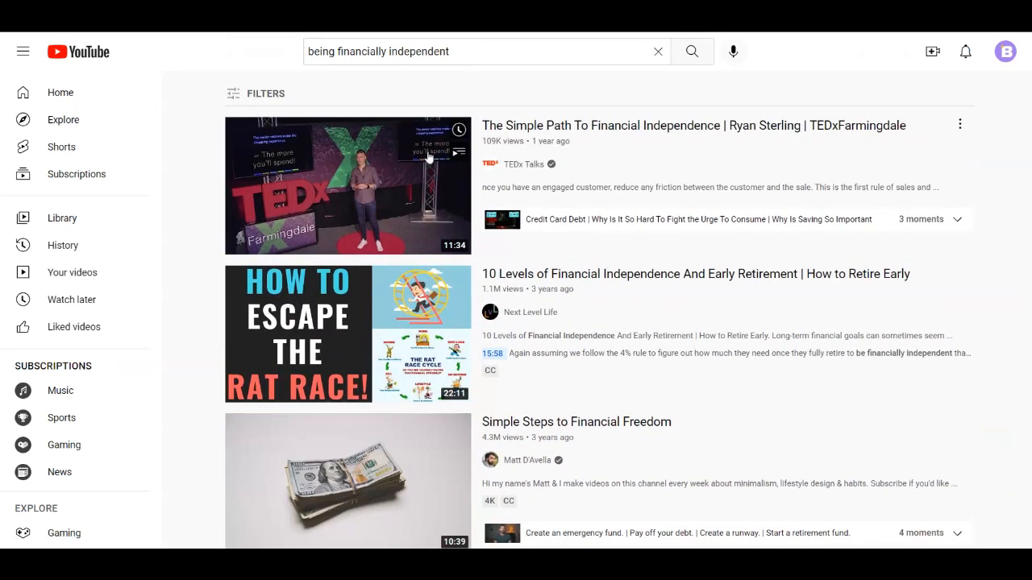
pyautogui.scroll(-3, 428, 157)
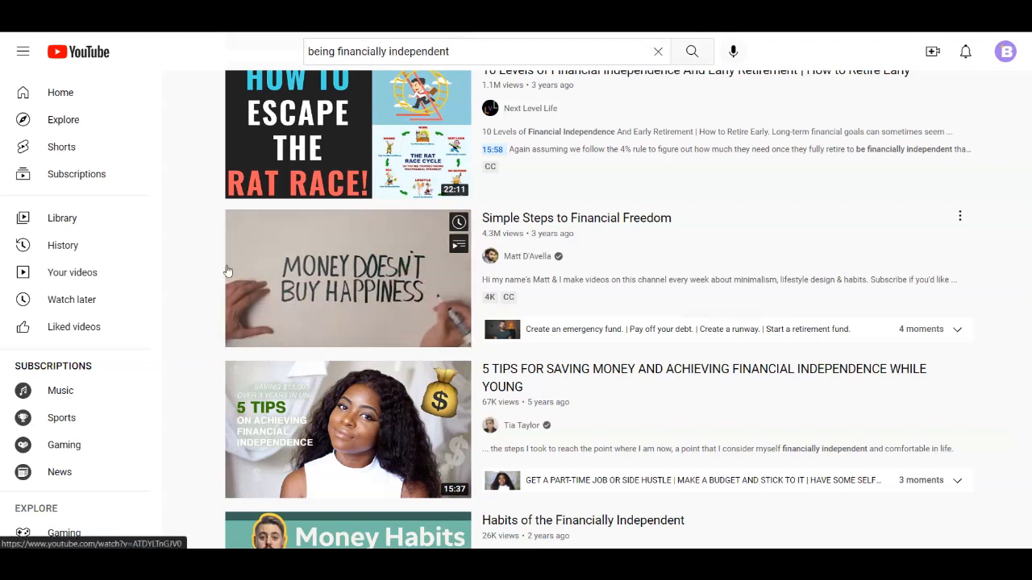
pyautogui.scroll(-7, 821, 479)
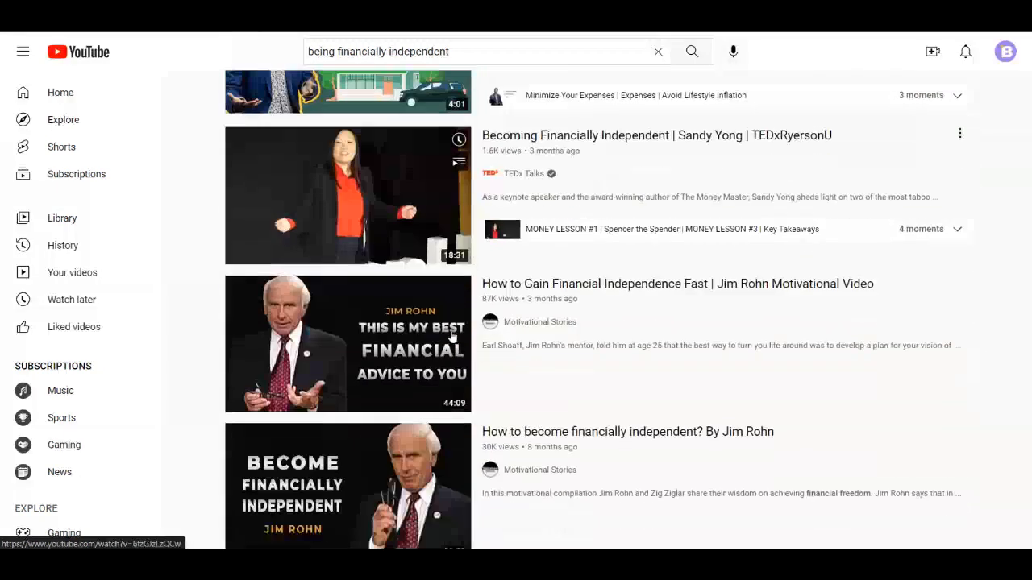
pyautogui.scroll(8, 821, 479)
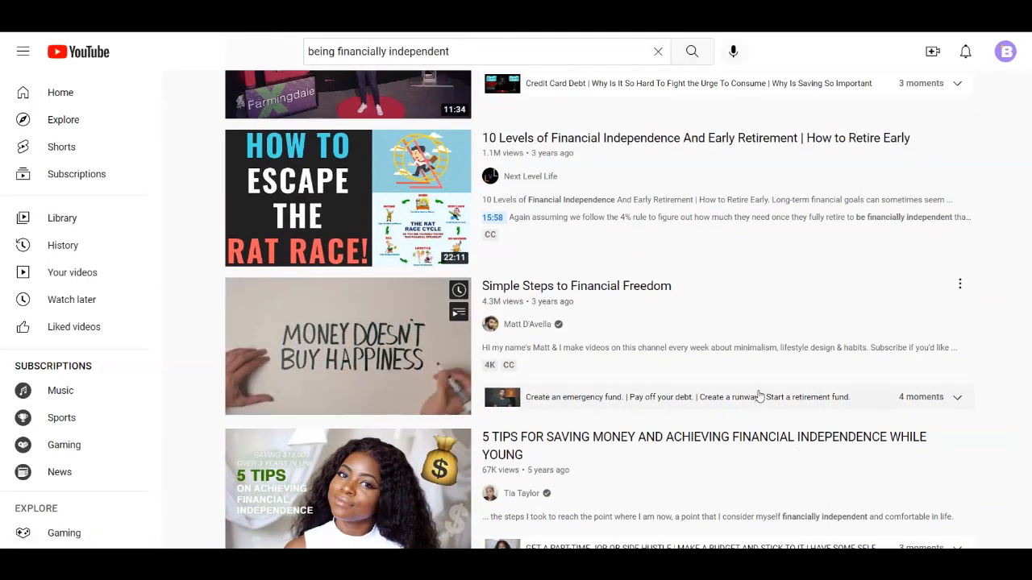
pyautogui.scroll(2, 601, 393)
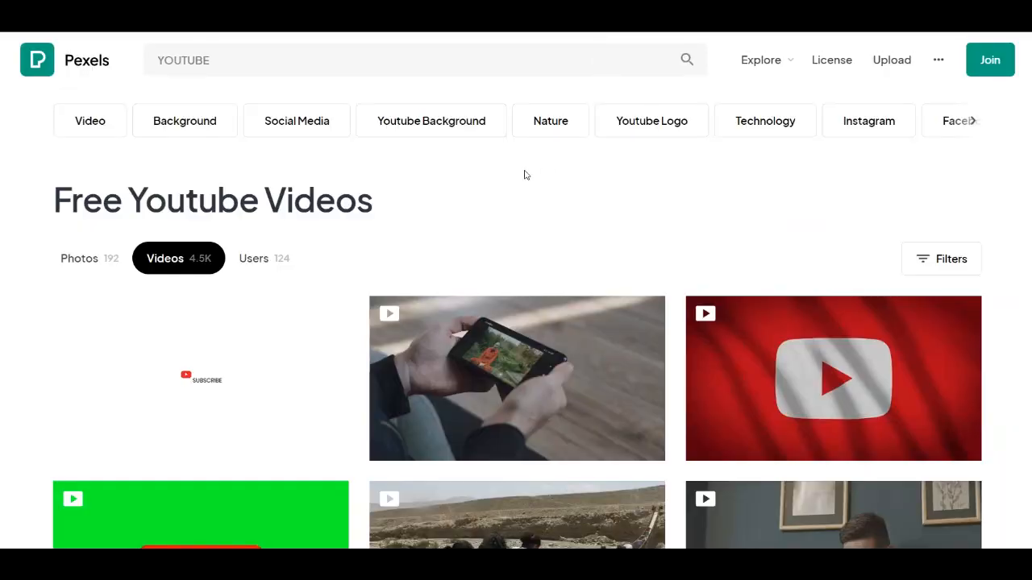
# Return to the Pexels "YOUTUBE" video results and browse further clips for use in videos.
pyautogui.scroll(-8, 520, 185)
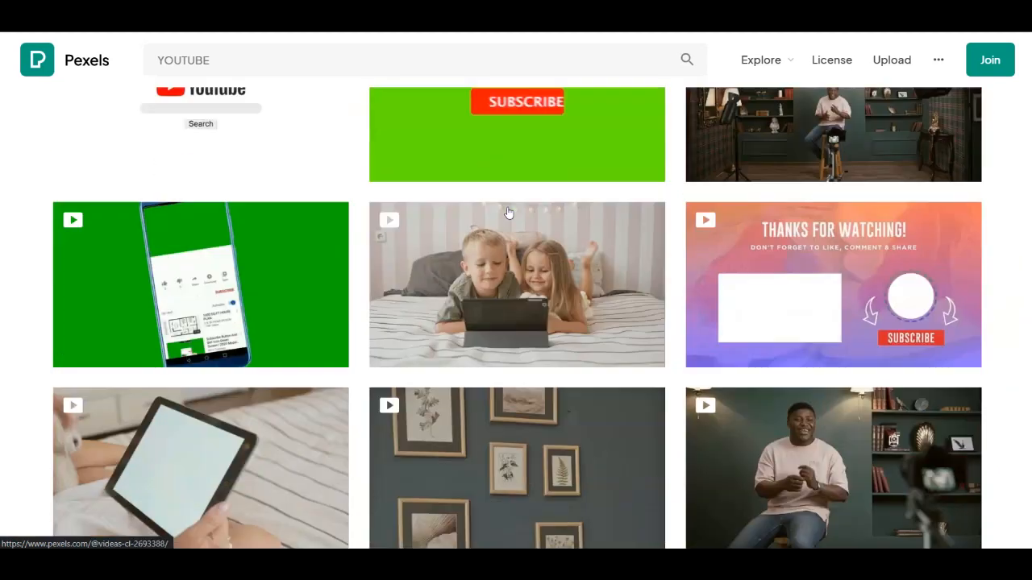
pyautogui.scroll(-5, 508, 214)
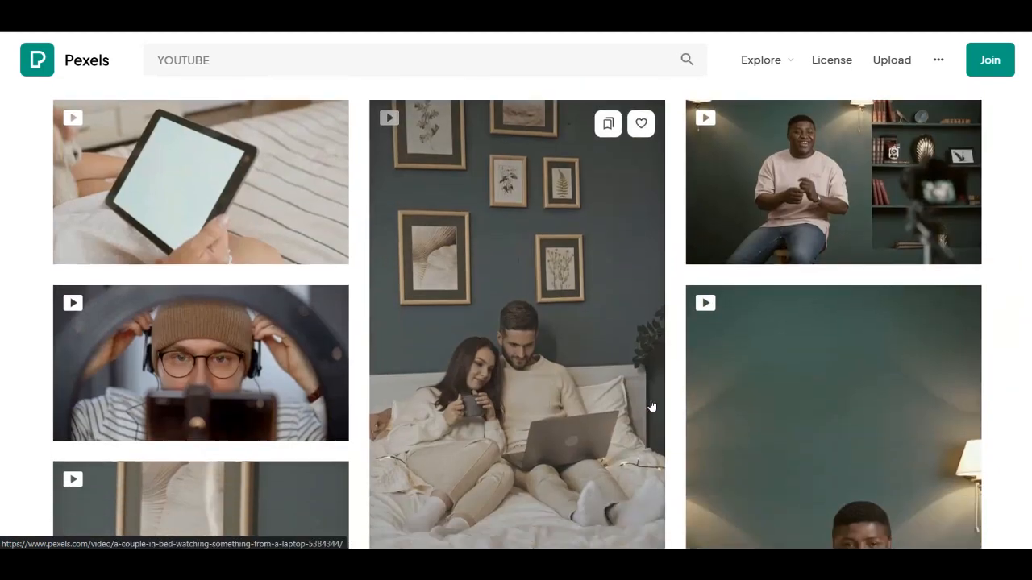
pyautogui.scroll(-10, 649, 356)
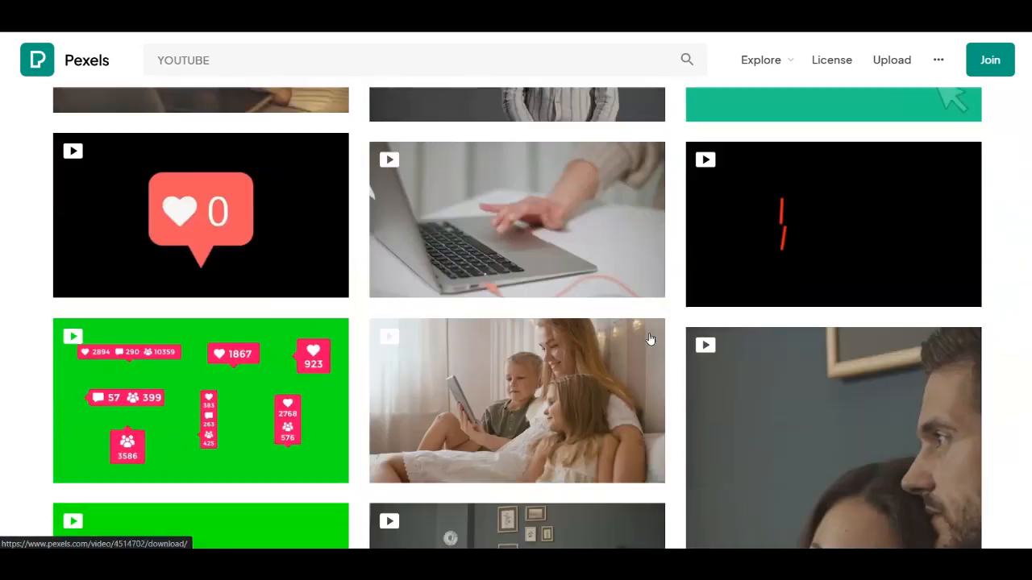
pyautogui.scroll(10, 651, 341)
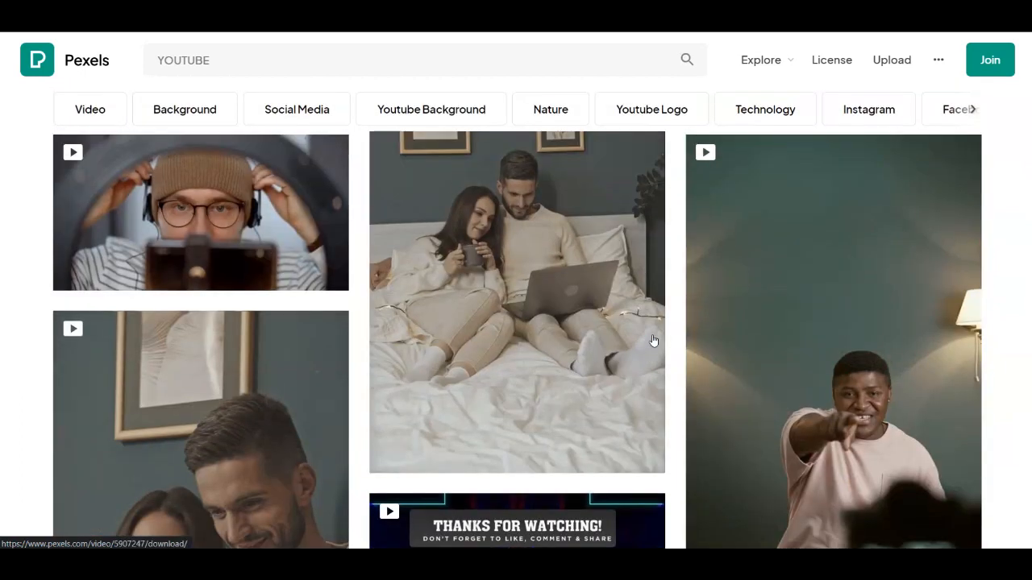
pyautogui.scroll(8, 654, 341)
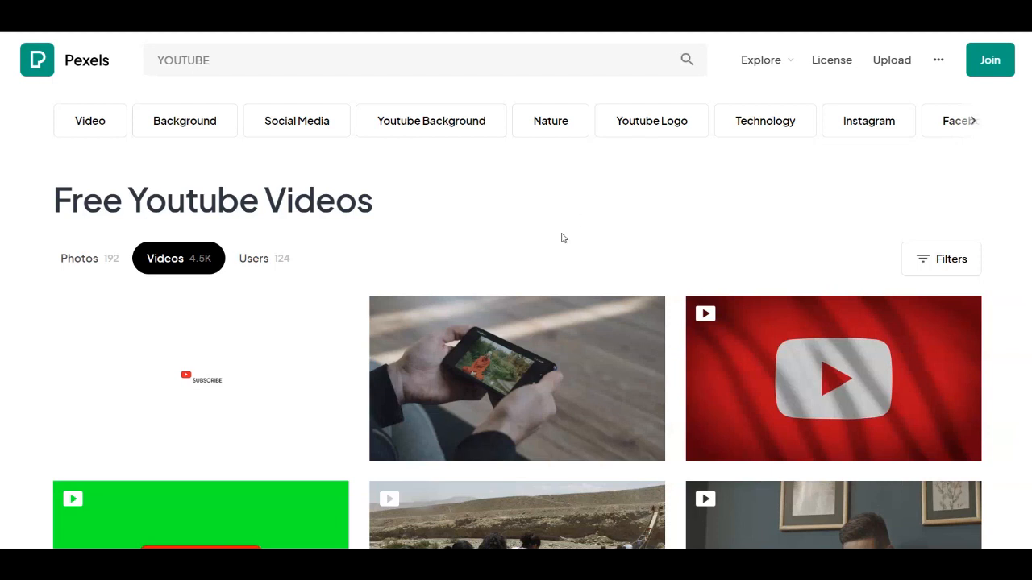
# Highlight words in the "Free Youtube Videos" heading and clear the selection.
pyautogui.moveTo(350, 204); pyautogui.dragTo(282, 200)
pyautogui.click(441, 205)
pyautogui.moveTo(271, 196); pyautogui.dragTo(396, 198)
pyautogui.click(476, 199)
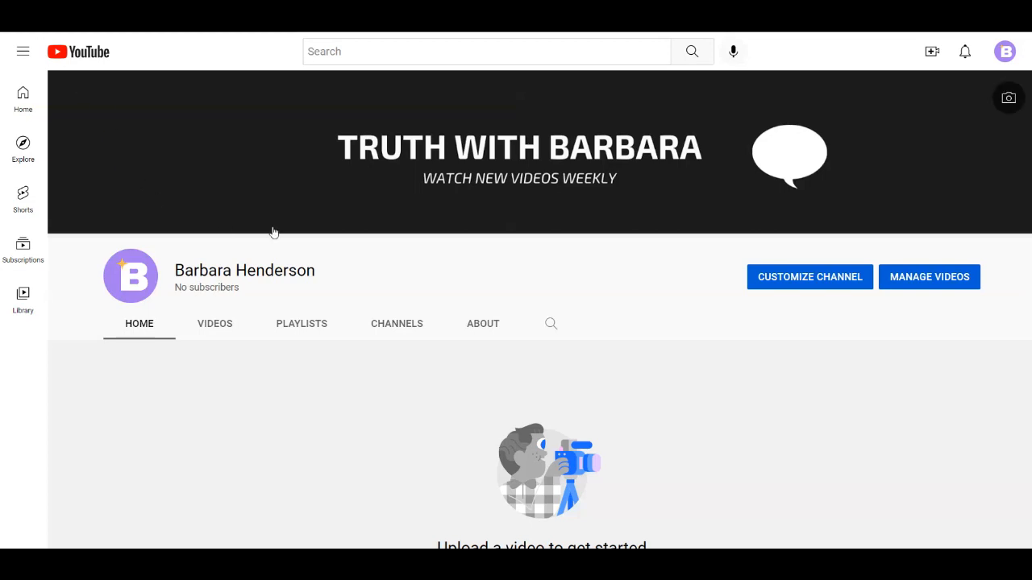
# Go to the channel's YouTube Studio and open its Monetization page to view the Partner Program requirements.
pyautogui.click(1005, 52)
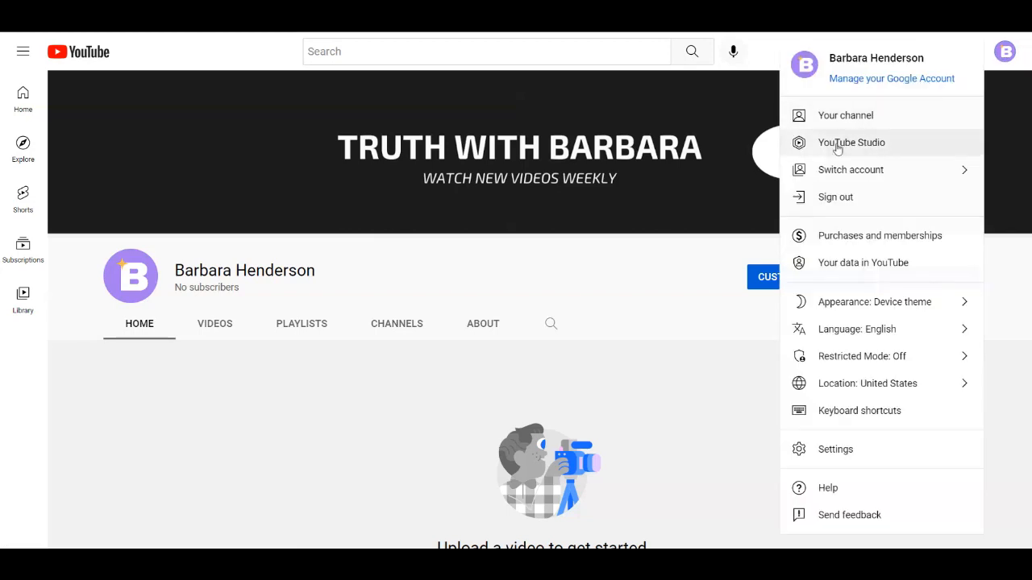
pyautogui.click(580, 269)
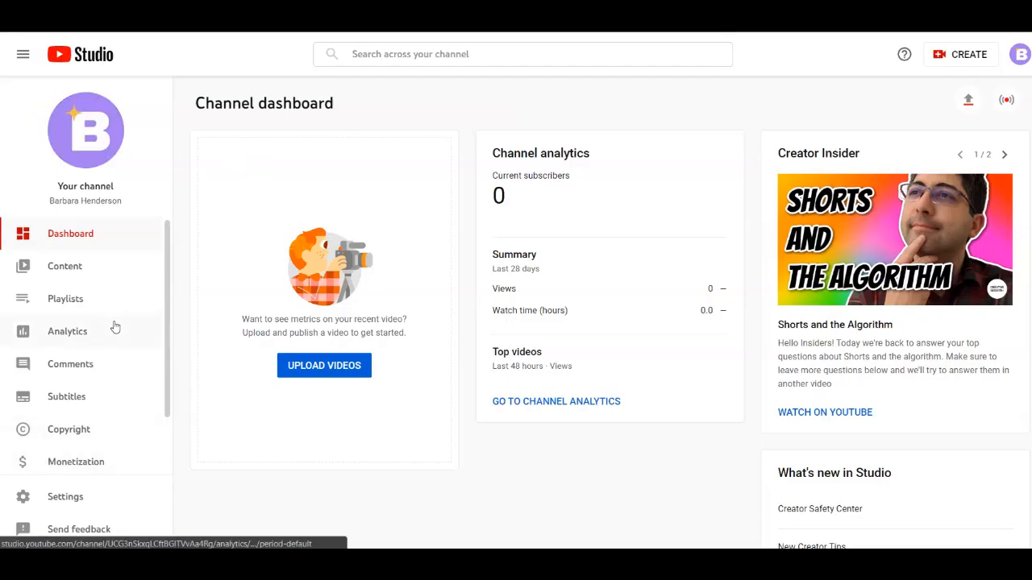
pyautogui.scroll(-1, 120, 428)
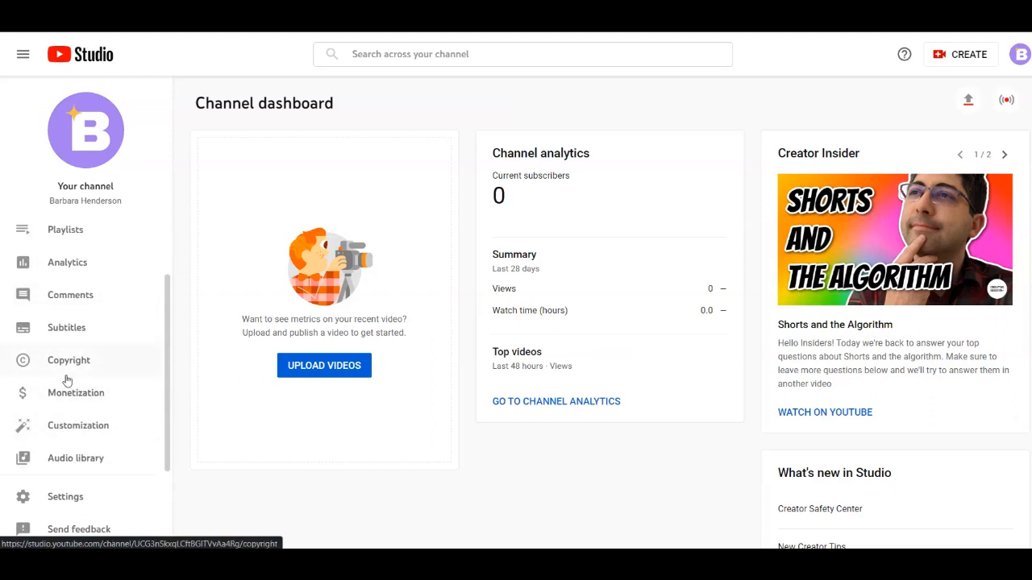
pyautogui.click(89, 394)
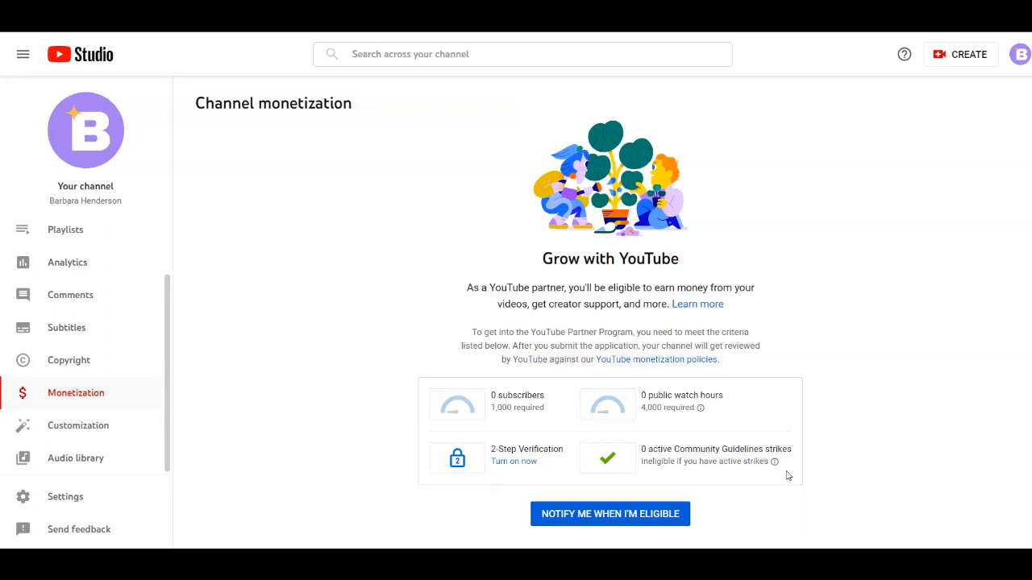
# Open the YouTube monetization policies article and examine the "What we check when we review your channel" section.
pyautogui.click(663, 361)
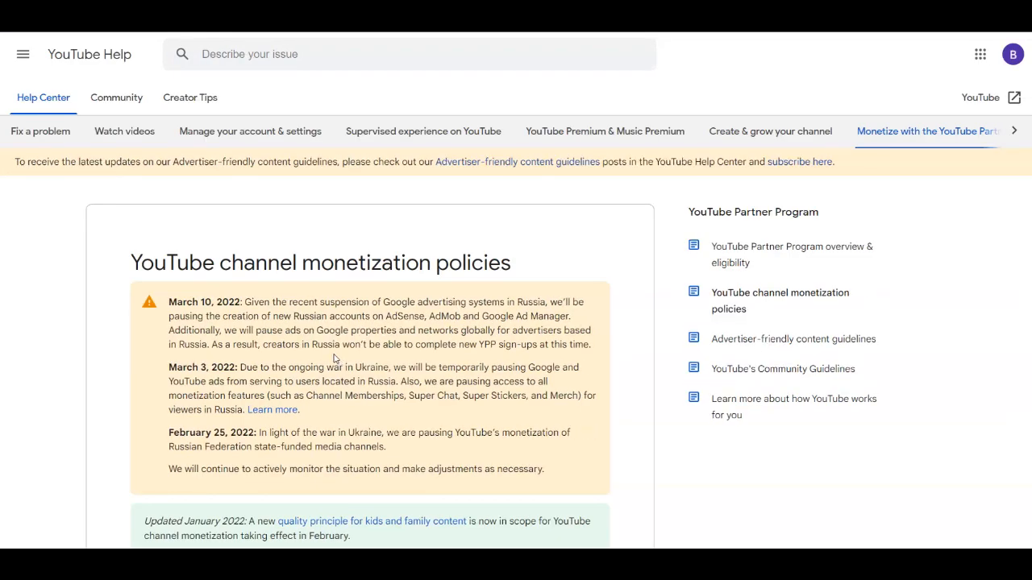
pyautogui.scroll(-2, 333, 357)
pyautogui.scroll(2, 333, 357)
pyautogui.scroll(-5, 330, 359)
pyautogui.scroll(-1, 329, 363)
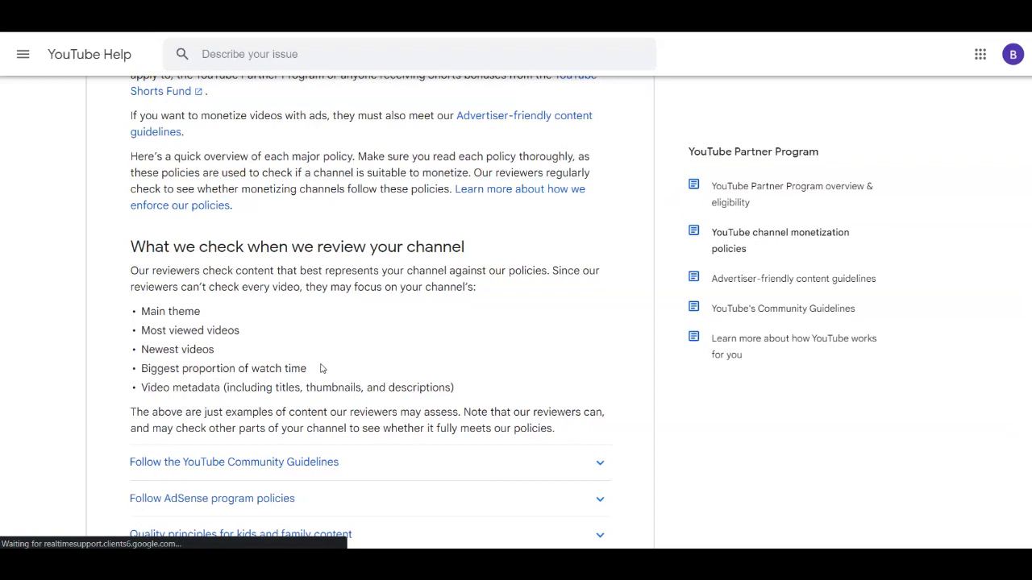
pyautogui.moveTo(173, 247); pyautogui.dragTo(434, 267)
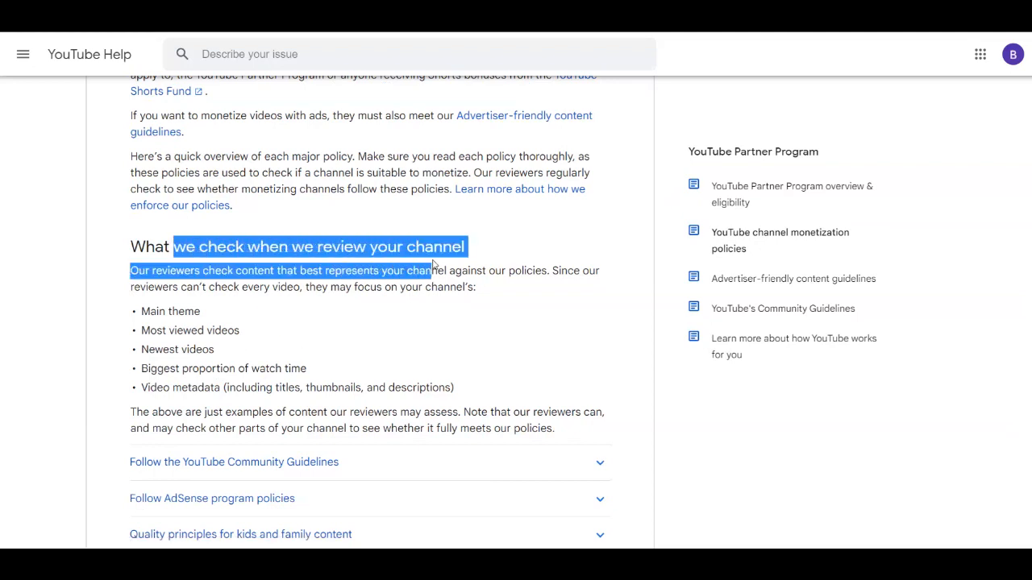
pyautogui.click(491, 247)
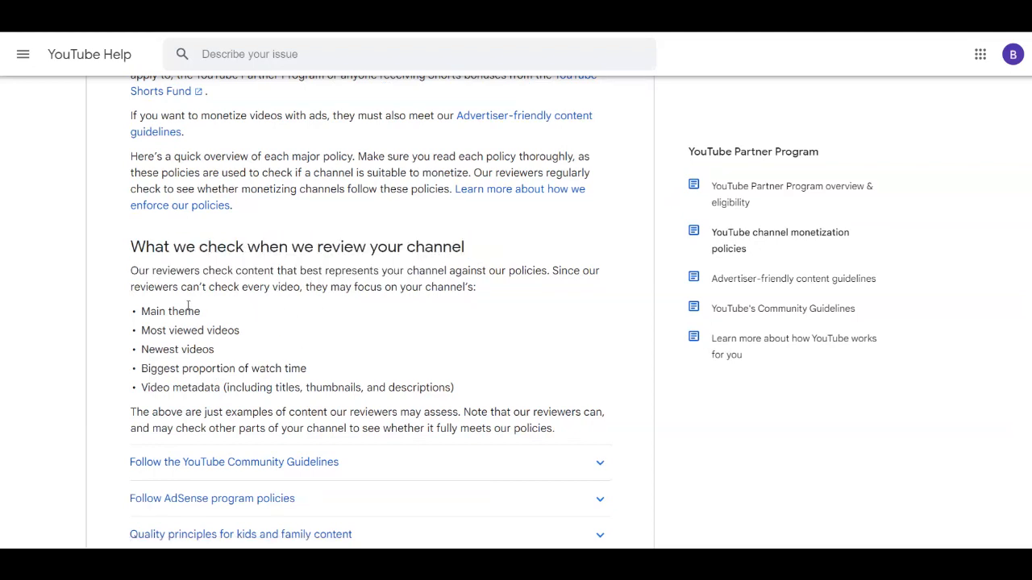
# Highlight the channel review criteria one after another, from main theme through video metadata, and clear the selection.
pyautogui.moveTo(149, 311); pyautogui.dragTo(239, 316)
pyautogui.click(239, 316)
pyautogui.moveTo(155, 331); pyautogui.dragTo(268, 346)
pyautogui.click(269, 346)
pyautogui.moveTo(123, 366); pyautogui.dragTo(316, 364)
pyautogui.click(315, 364)
pyautogui.moveTo(182, 388); pyautogui.dragTo(446, 388)
pyautogui.click(238, 387)
pyautogui.click(629, 393)
# Examine the article's policy enforcement and creator help sections, and return to the channel monetization requirements in YouTube Studio.
pyautogui.scroll(-8, 266, 234)
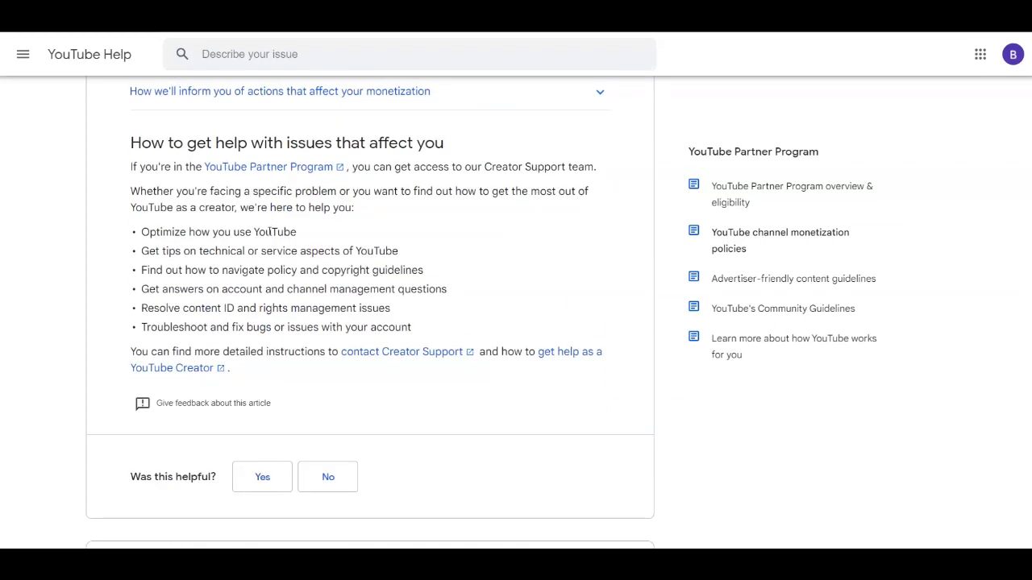
pyautogui.scroll(3, 269, 232)
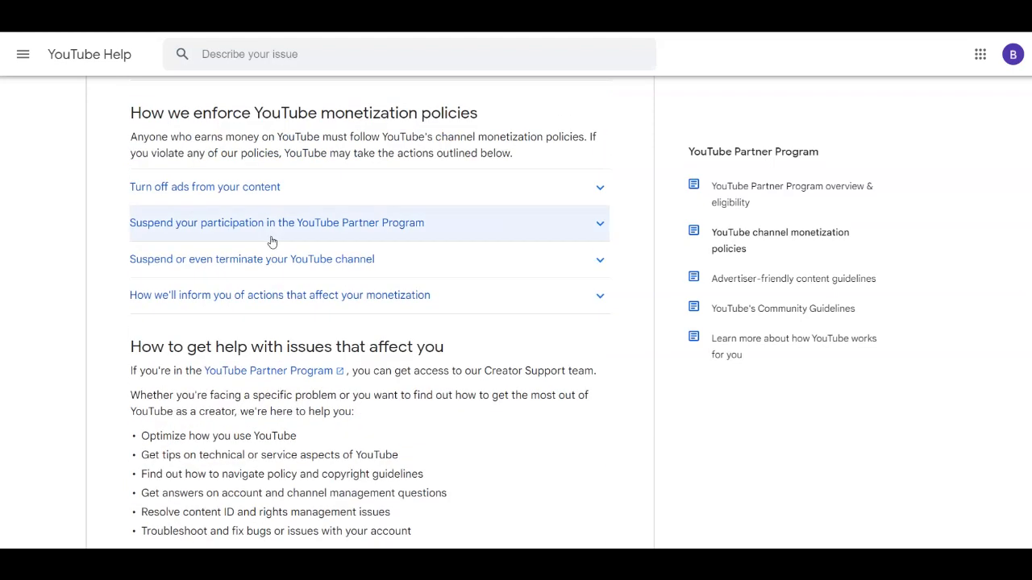
pyautogui.moveTo(251, 346); pyautogui.dragTo(466, 345)
pyautogui.click(482, 344)
pyautogui.scroll(-2, 478, 342)
pyautogui.scroll(-3, 475, 340)
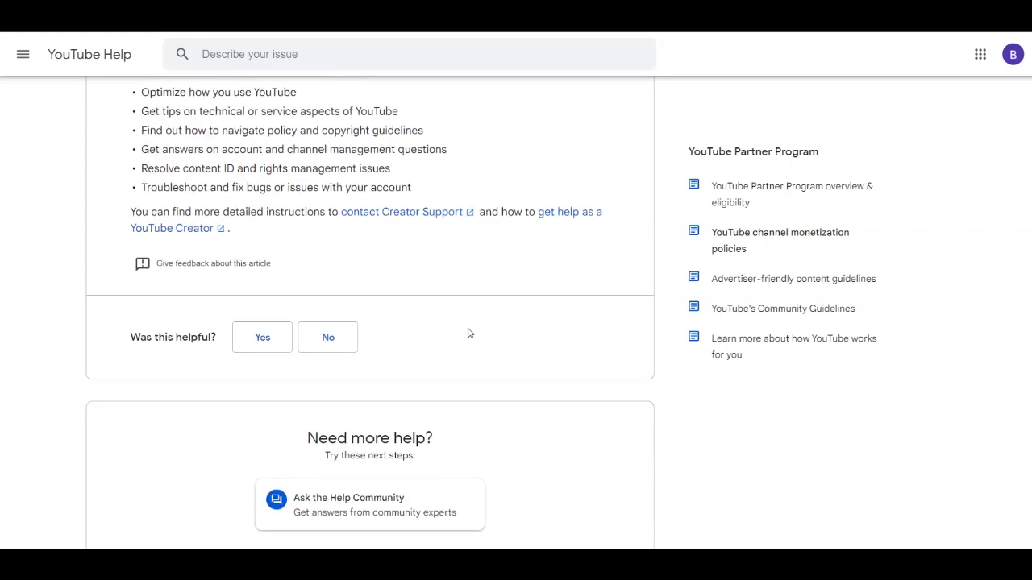
pyautogui.scroll(9, 467, 333)
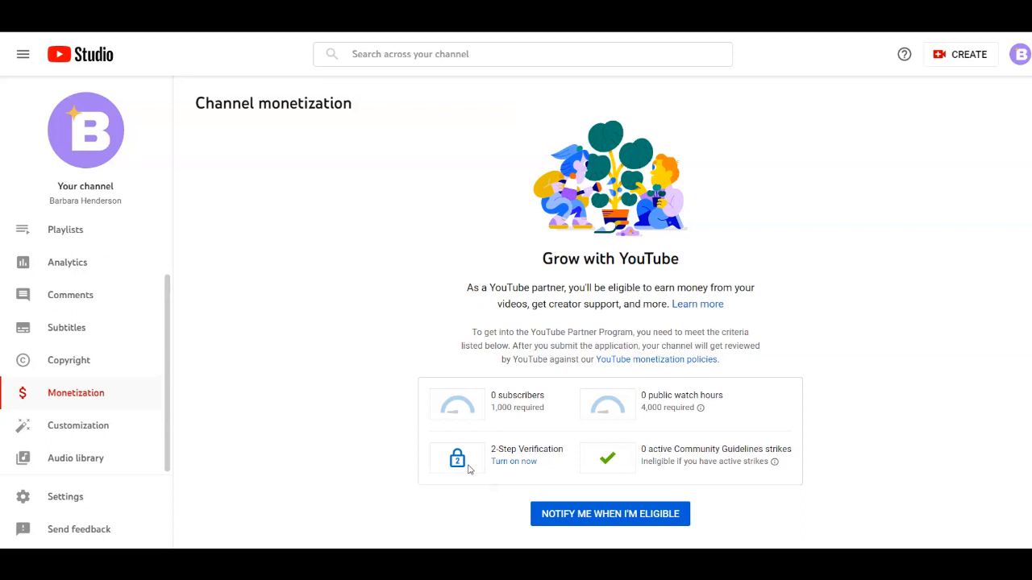
pyautogui.moveTo(776, 463)
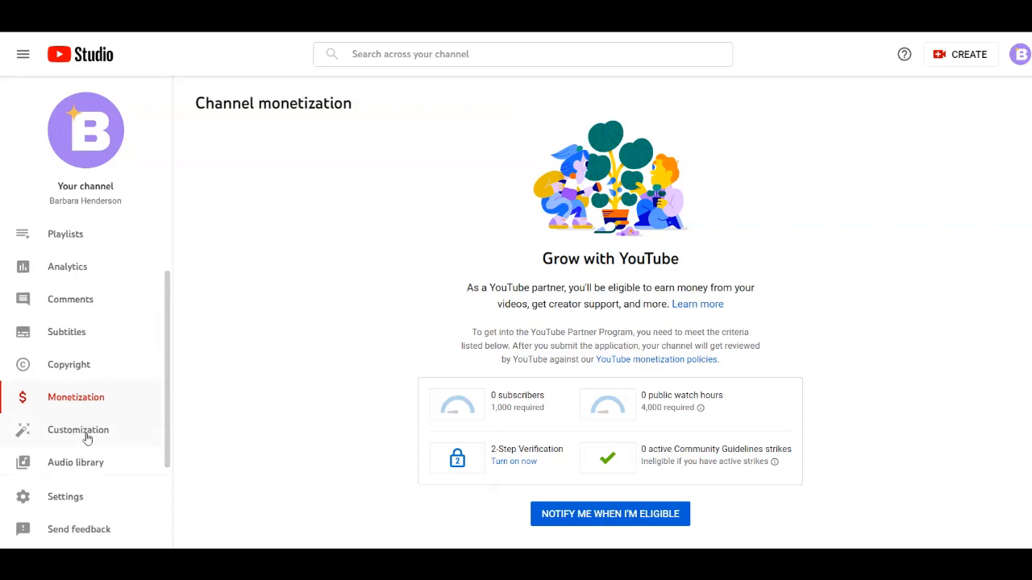
pyautogui.scroll(2, 87, 437)
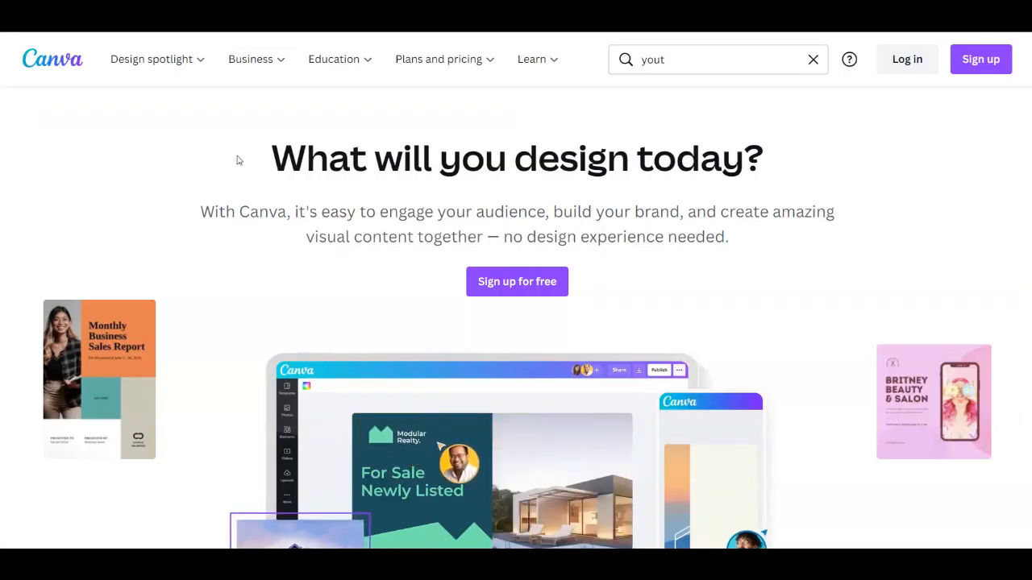
# Switch to Canva, create a blank YouTube Banner design and set its background color to black.
pyautogui.click(728, 55)
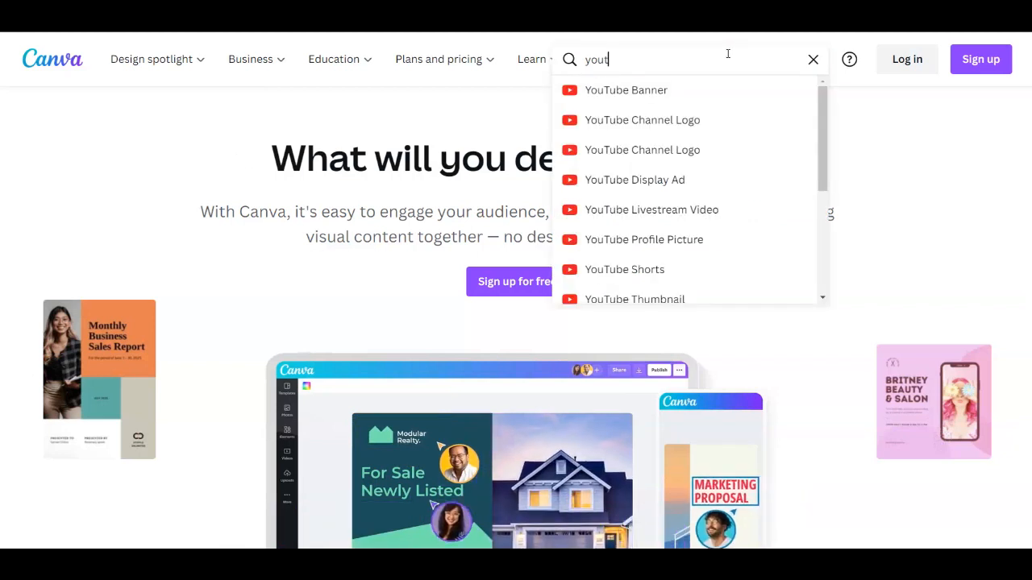
pyautogui.click(652, 89)
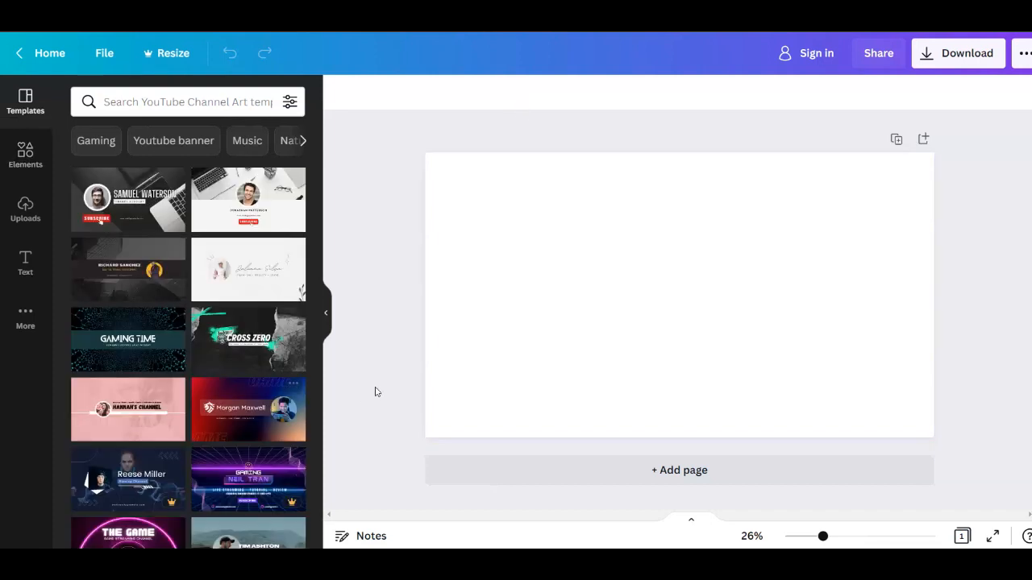
pyautogui.click(544, 225)
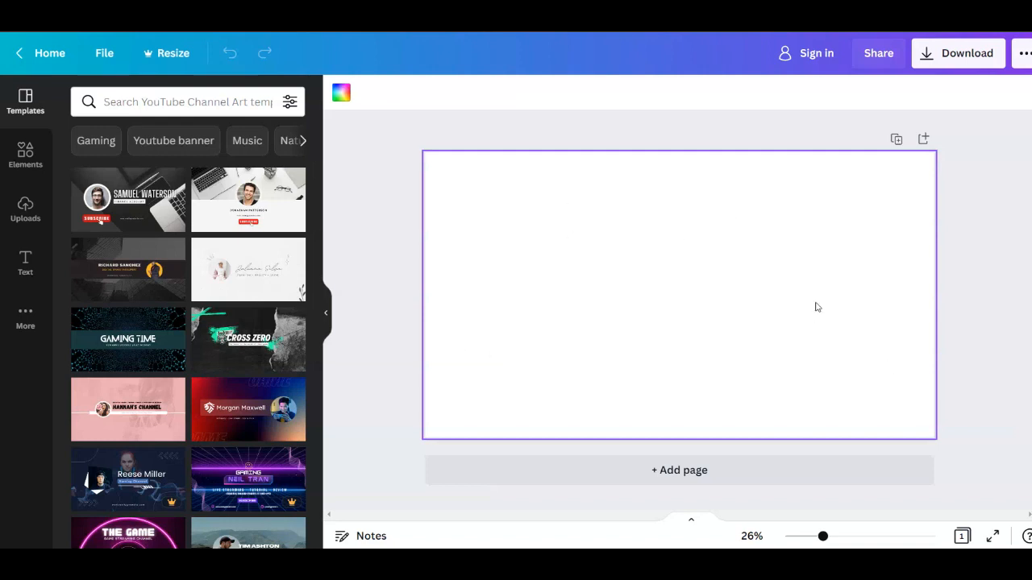
pyautogui.click(342, 93)
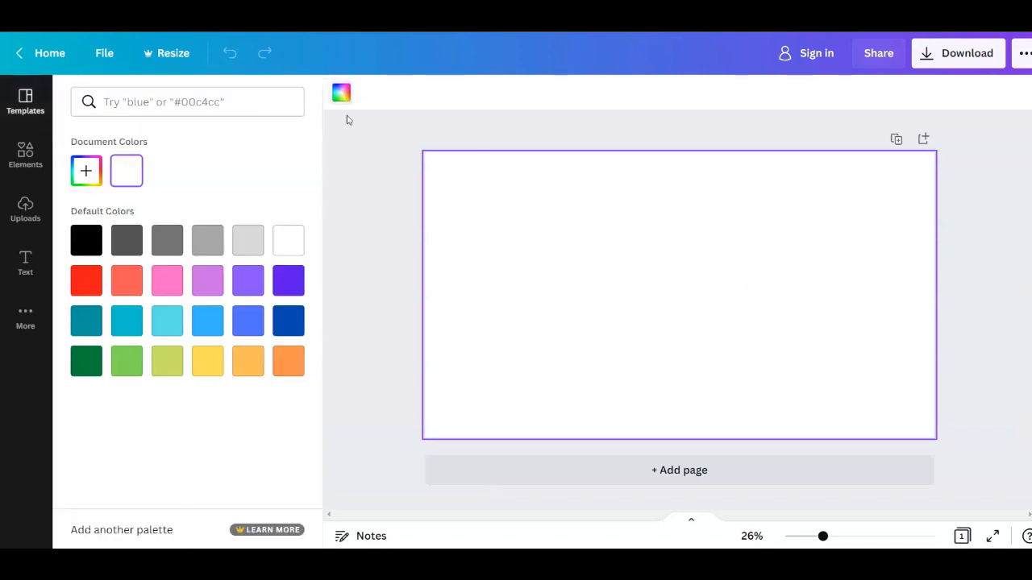
pyautogui.click(82, 244)
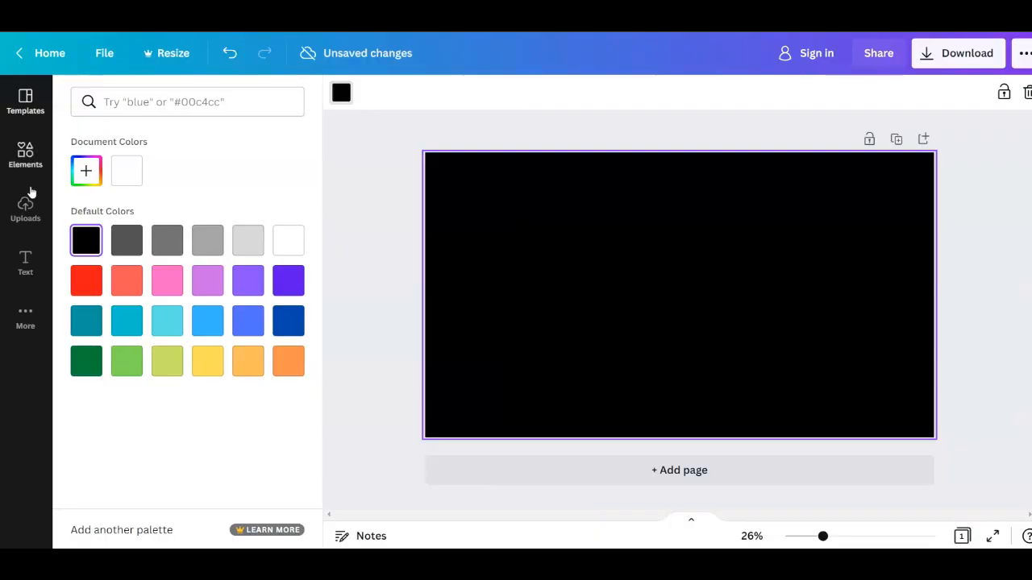
# Add a heading to the banner reading "TRUTH WITH" followed by the channel owner's first name, in capitals.
pyautogui.click(24, 270)
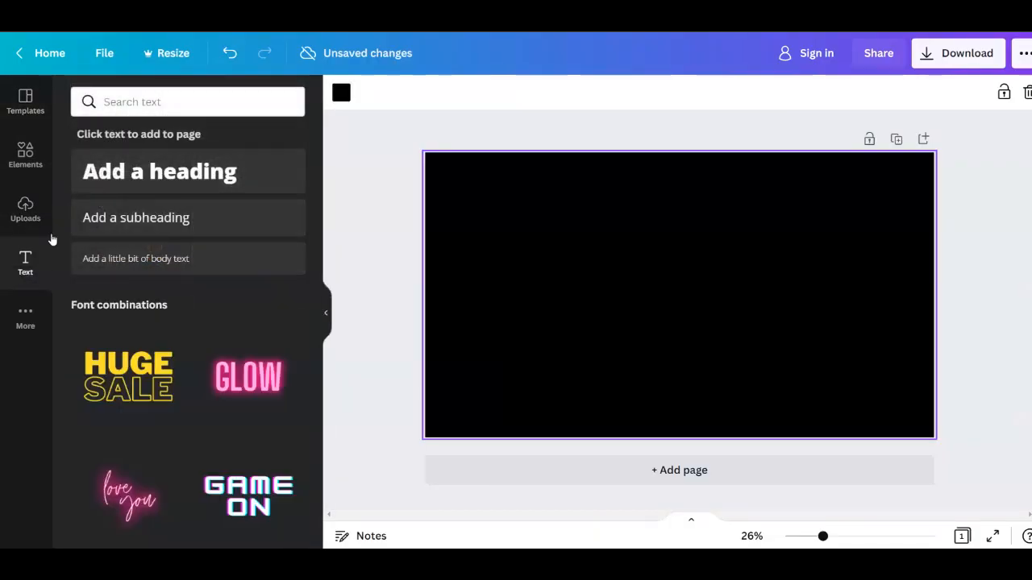
pyautogui.click(104, 171)
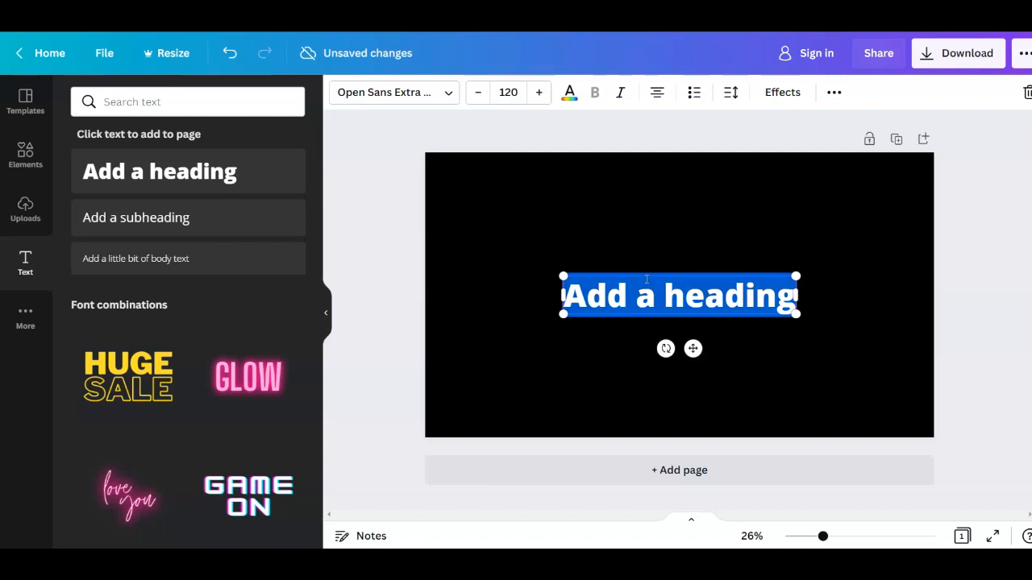
pyautogui.write('It')
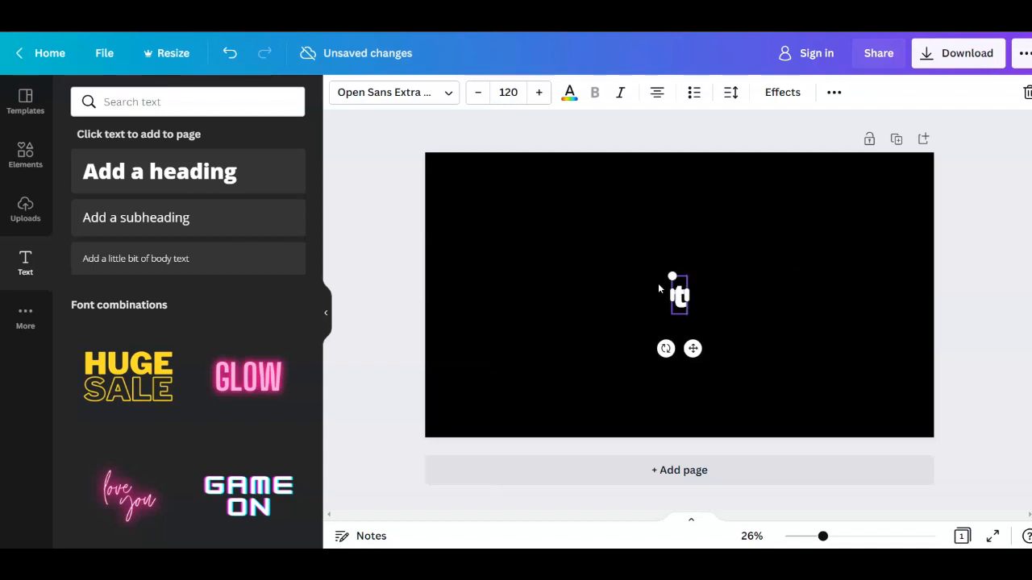
pyautogui.press('BackSpace')
pyautogui.press('BackSpace')
pyautogui.write('tr')
pyautogui.press('BackSpace')
pyautogui.press('BackSpace')
pyautogui.write('T')
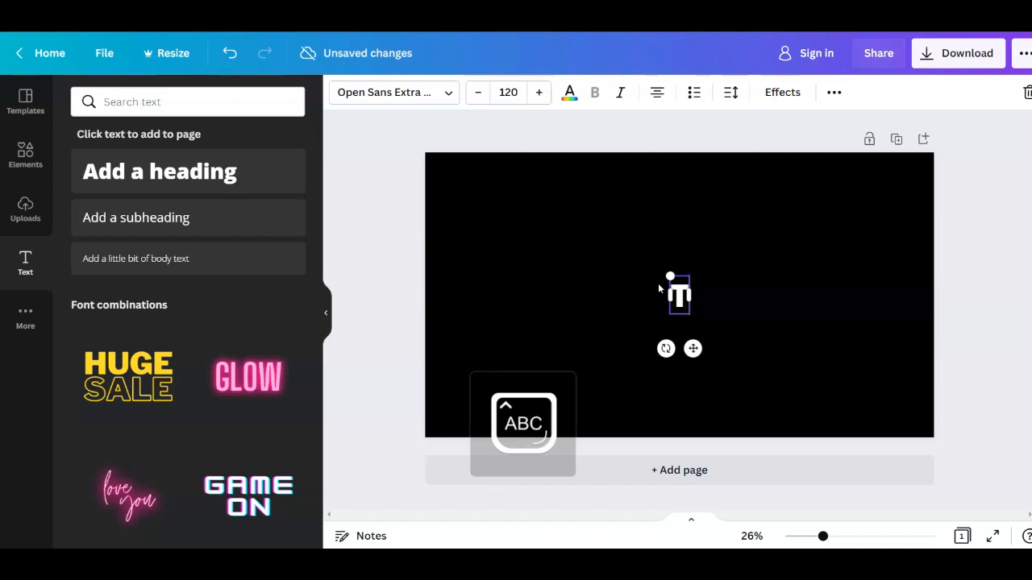
pyautogui.write('RUTH WITH')
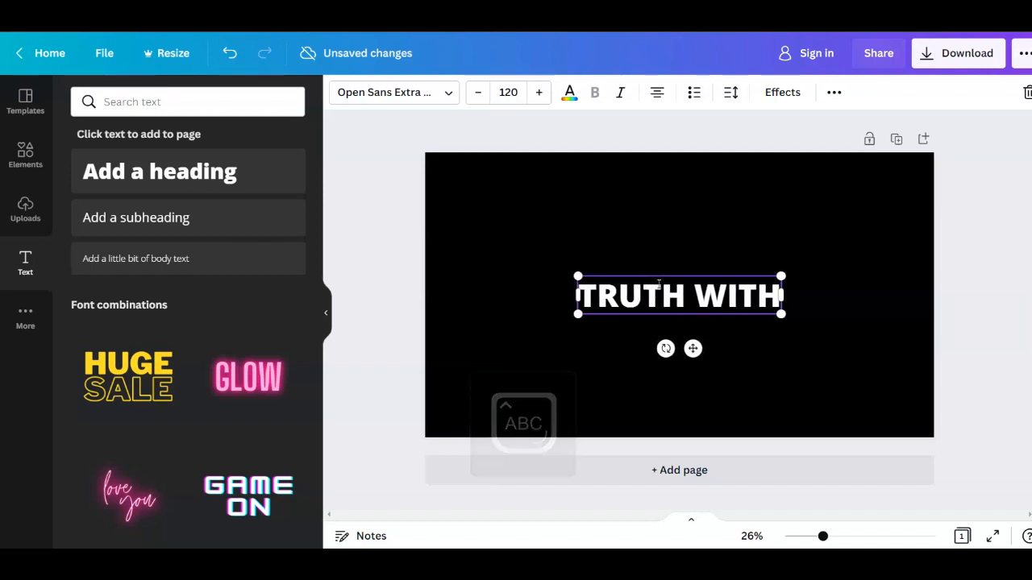
pyautogui.write(' BARBARA')
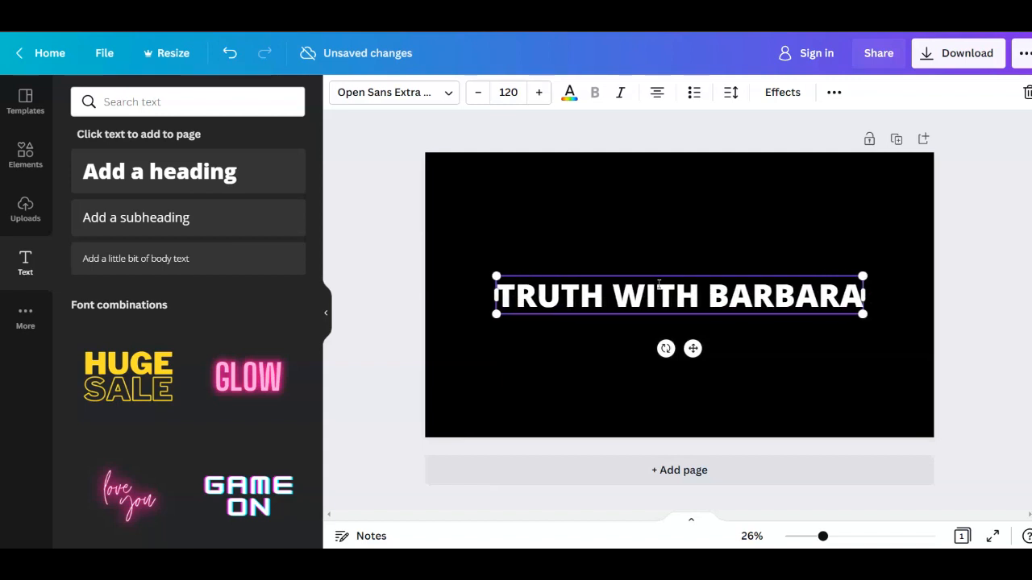
# Move the heading up above the banner's middle and enlarge it slightly to font size 122.
pyautogui.click(757, 340)
pyautogui.moveTo(738, 302); pyautogui.dragTo(738, 266)
pyautogui.moveTo(628, 259); pyautogui.dragTo(626, 266)
pyautogui.moveTo(495, 290); pyautogui.dragTo(488, 291)
pyautogui.moveTo(581, 279); pyautogui.dragTo(585, 280)
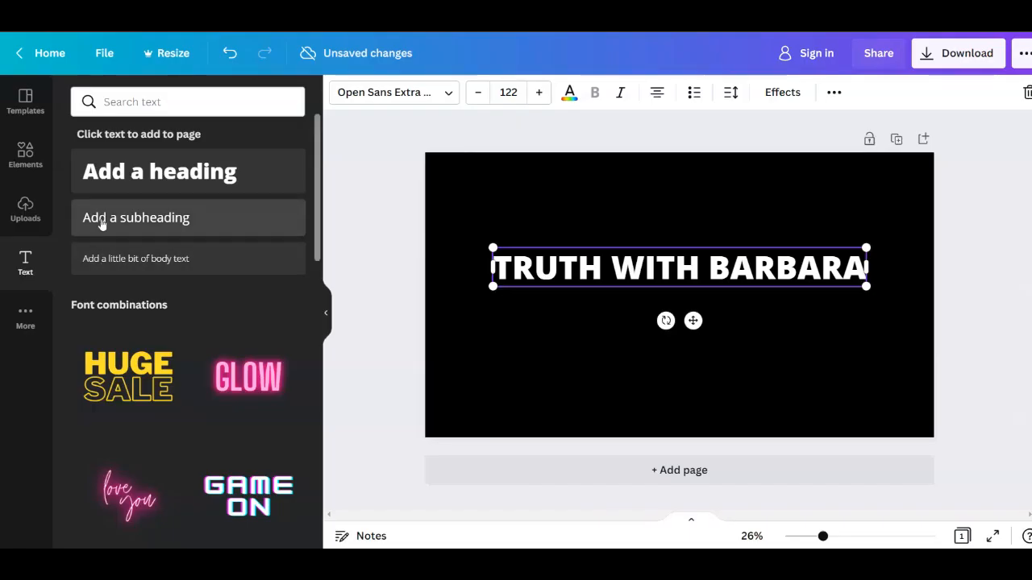
# Add a subheading reading "WATCH NEW VIDEOS WEEKLY" directly below the heading.
pyautogui.click(103, 220)
pyautogui.doubleClick(690, 299)
pyautogui.tripleClick(691, 299)
pyautogui.write('WATCH NEW')
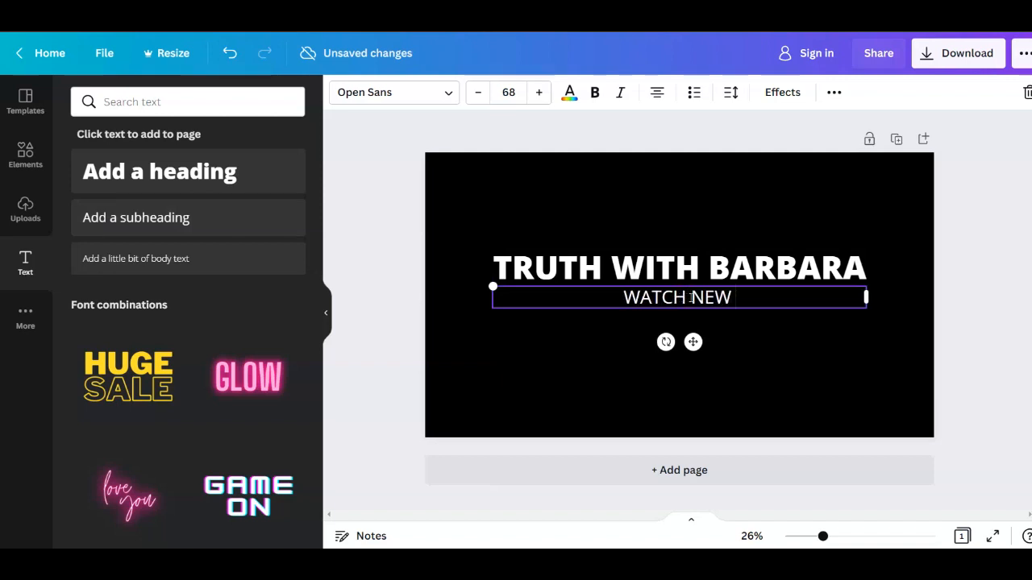
pyautogui.write('VIDE')
pyautogui.press('BackSpace')
pyautogui.press('BackSpace')
pyautogui.press('BackSpace')
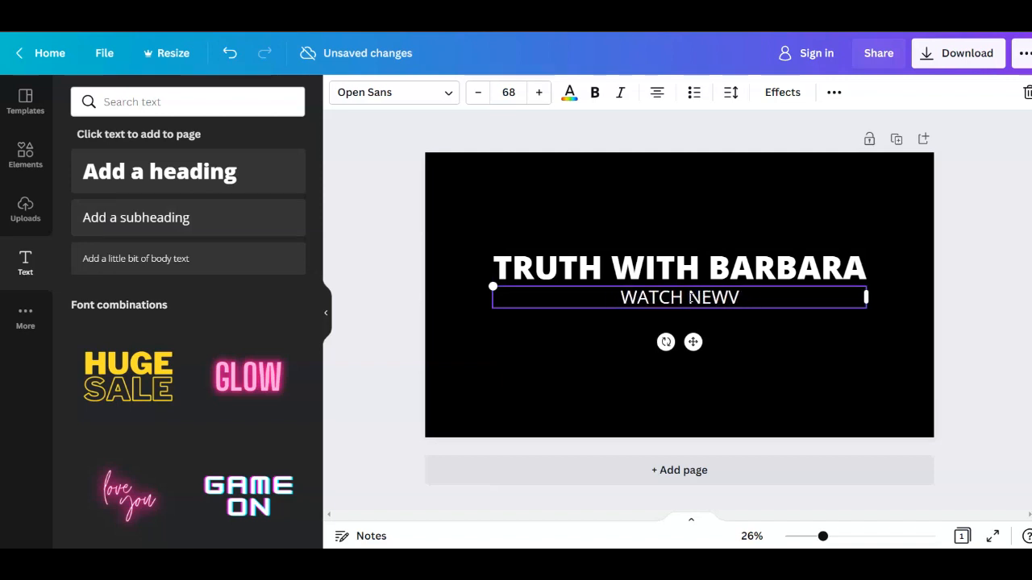
pyautogui.press('BackSpace')
pyautogui.write('VIDEO')
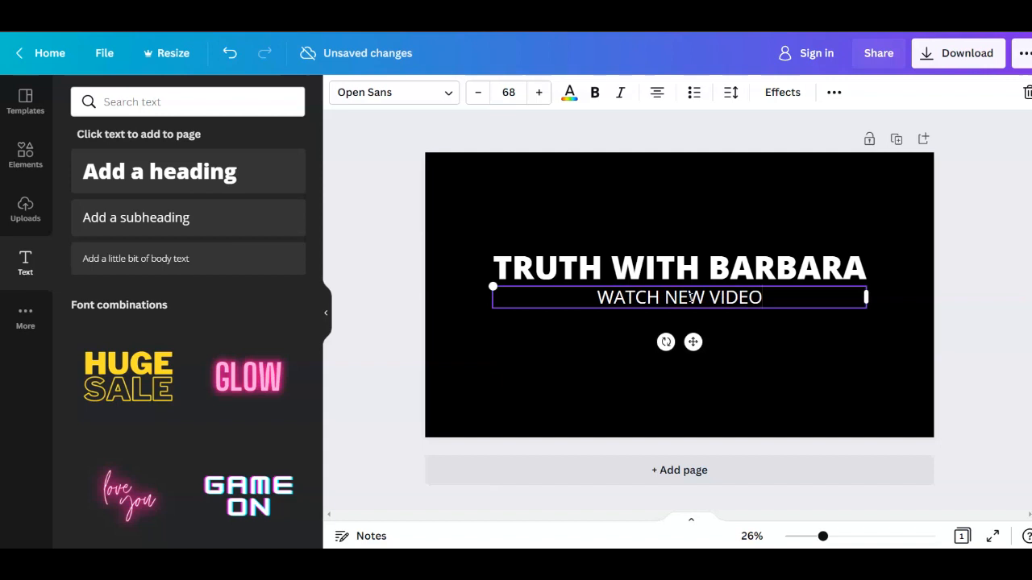
pyautogui.write('S WEEKLY')
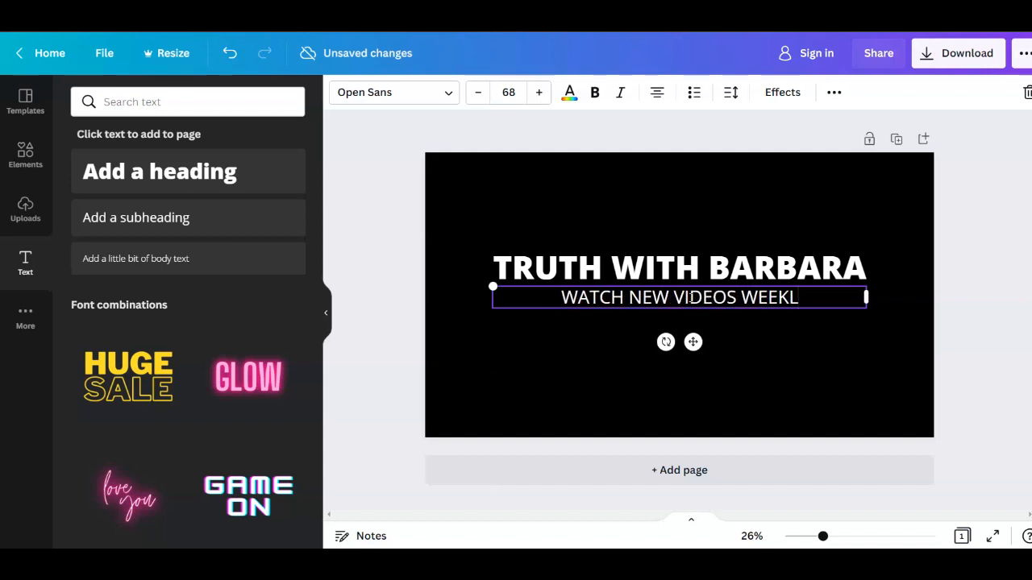
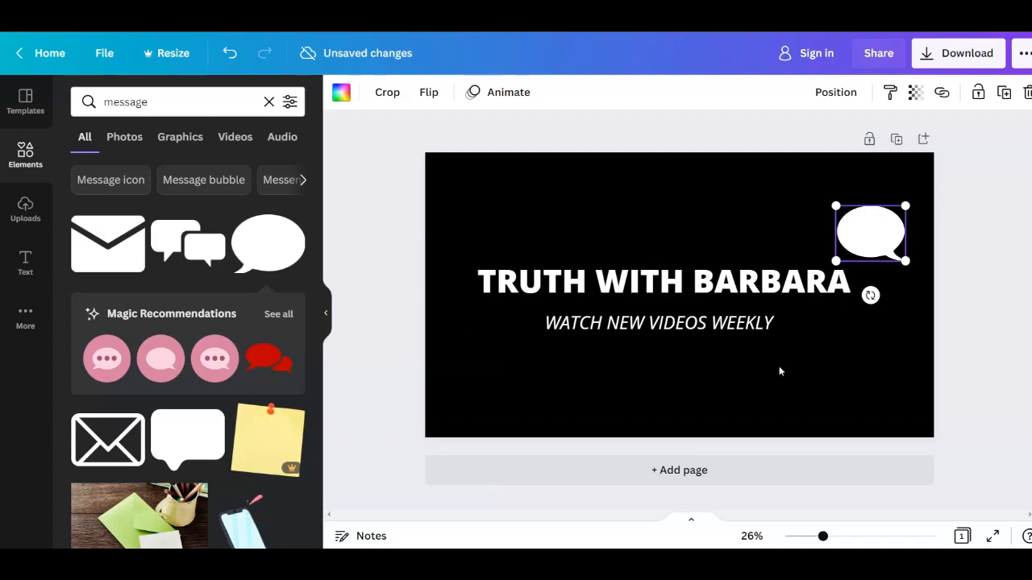
# Deselect the speech bubble graphic and request a download of the banner design.
pyautogui.click(374, 92)
pyautogui.click(740, 192)
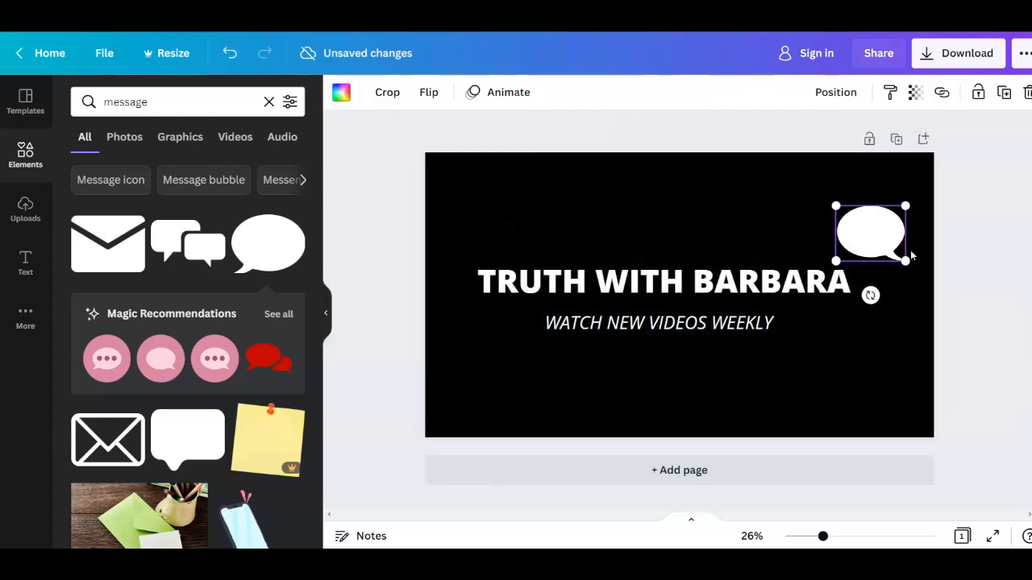
pyautogui.click(1008, 273)
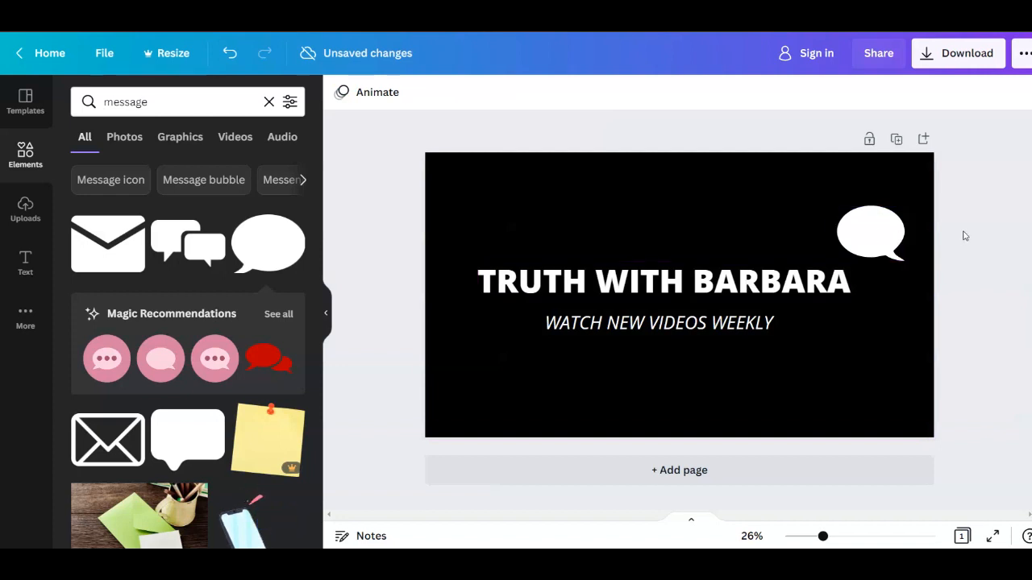
pyautogui.click(974, 51)
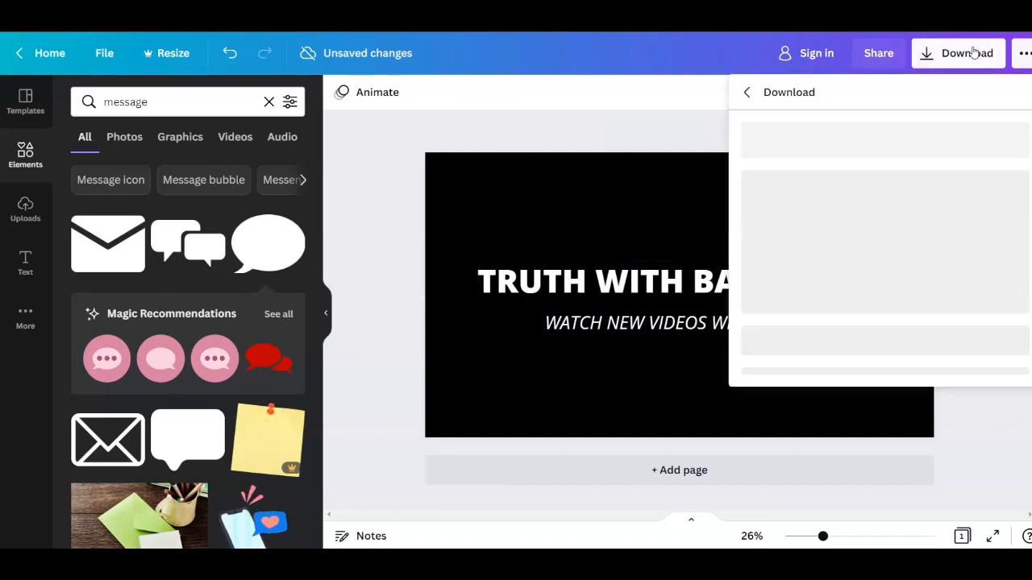
pyautogui.click(939, 318)
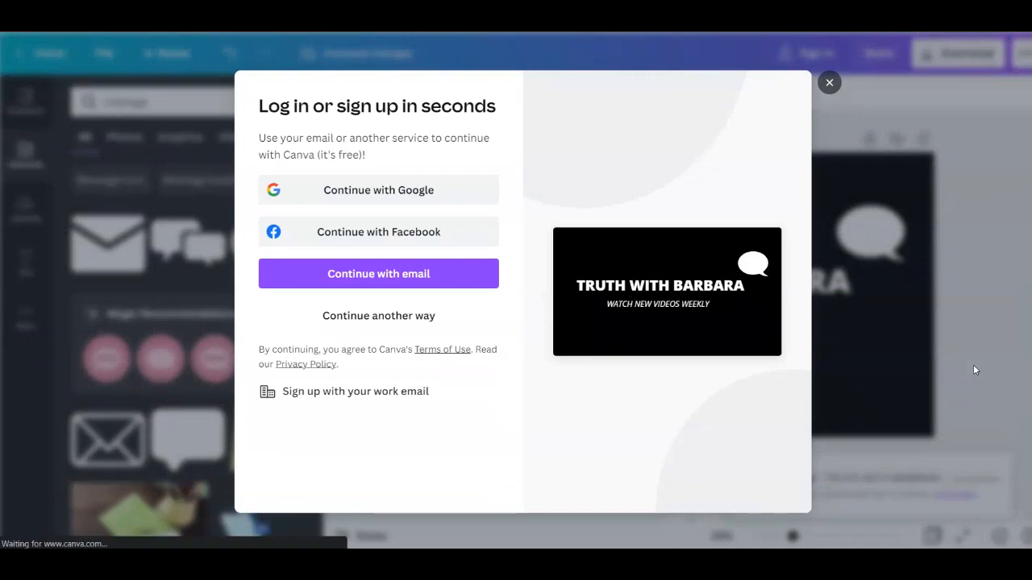
# Dismiss the sign-up prompt and create a new blank YouTube icon design.
pyautogui.click(91, 535)
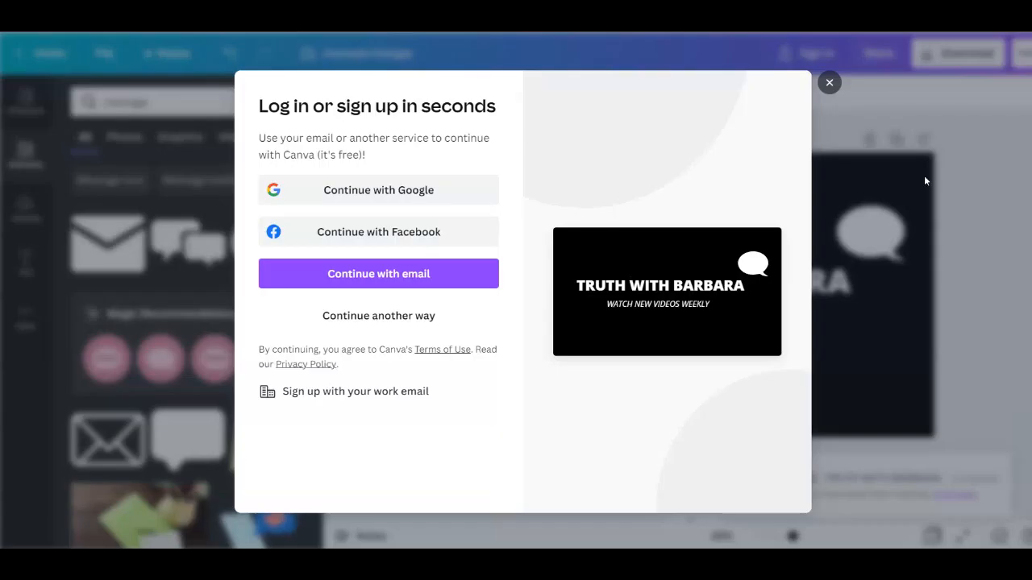
pyautogui.click(829, 82)
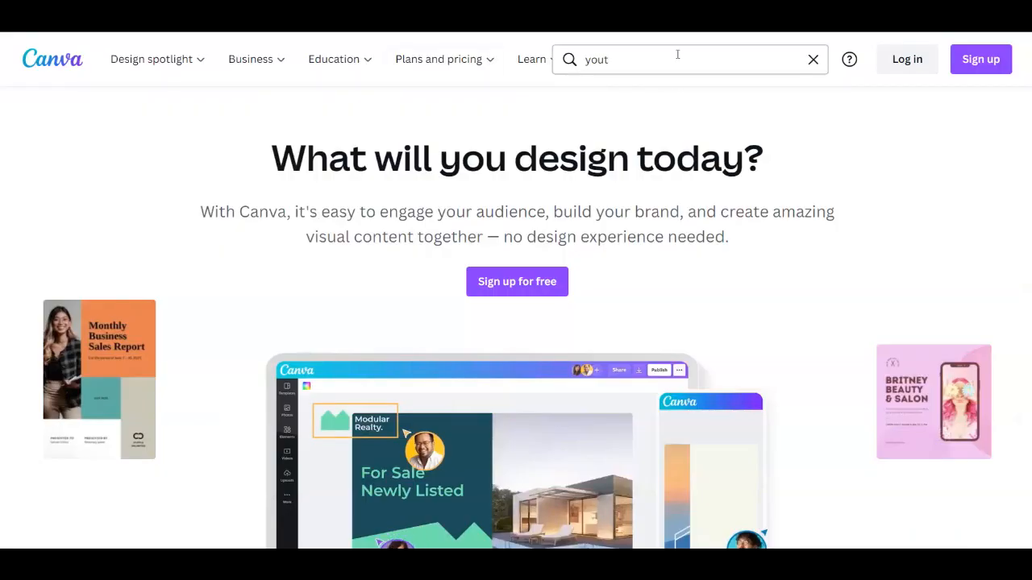
pyautogui.click(677, 57)
pyautogui.click(674, 121)
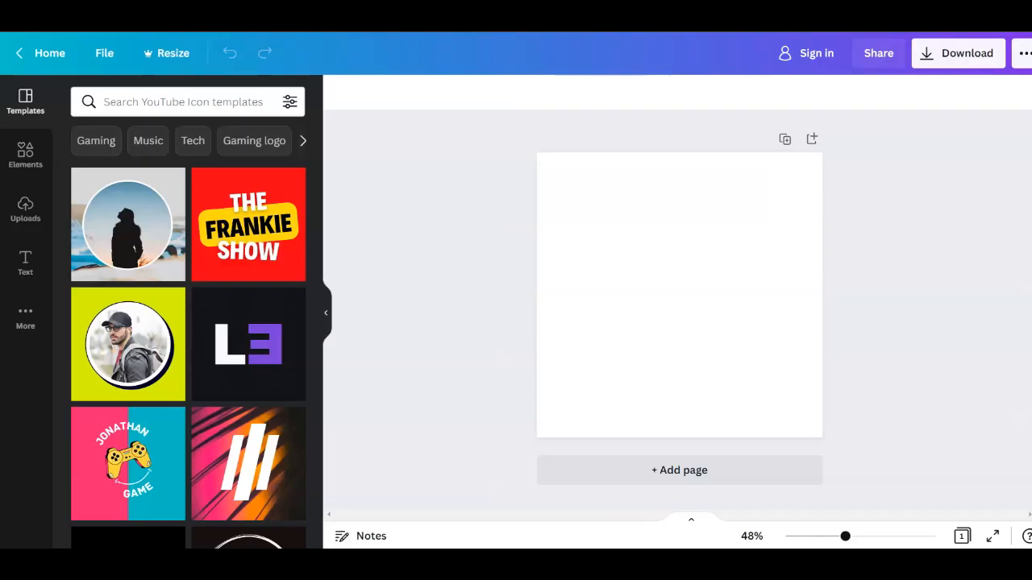
# Fill the blank icon's background with purple and lighten it to a softer custom lavender shade.
pyautogui.click(642, 226)
pyautogui.click(341, 92)
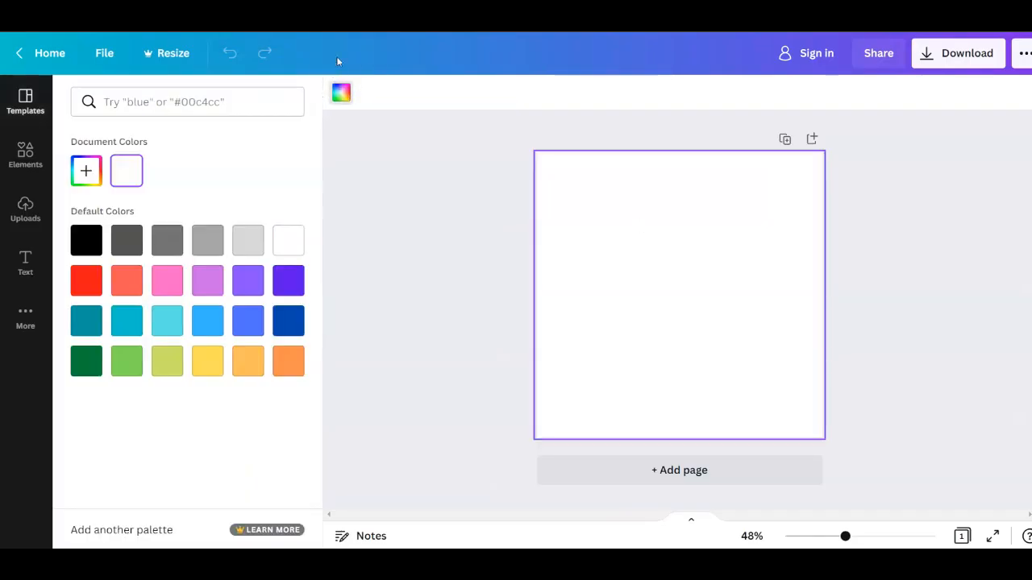
pyautogui.click(241, 282)
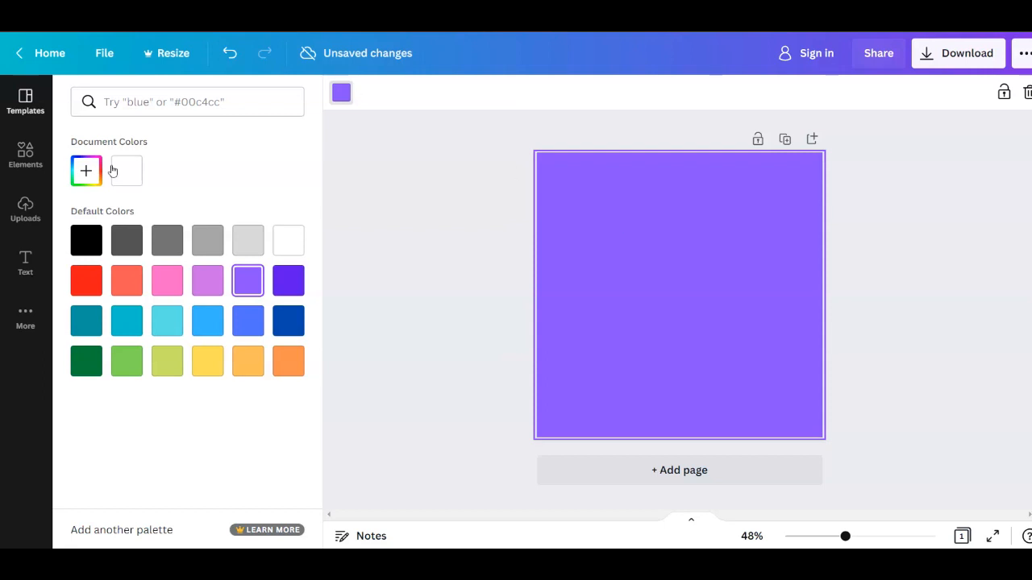
pyautogui.click(97, 171)
pyautogui.moveTo(219, 208); pyautogui.dragTo(173, 207)
pyautogui.click(433, 201)
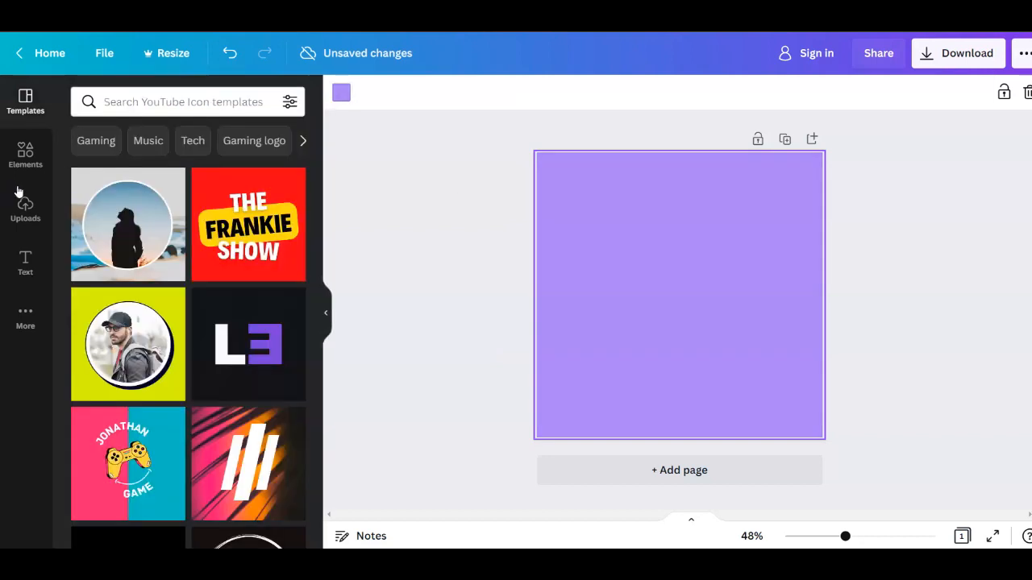
# Add a heading to the icon and replace its placeholder text with the letter "B".
pyautogui.click(25, 260)
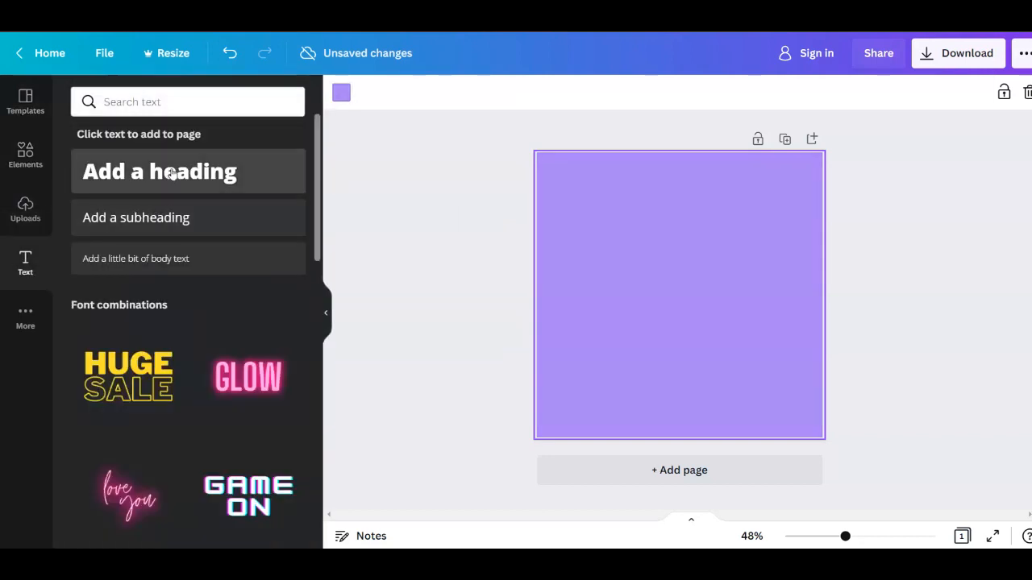
pyautogui.click(172, 173)
pyautogui.tripleClick(708, 295)
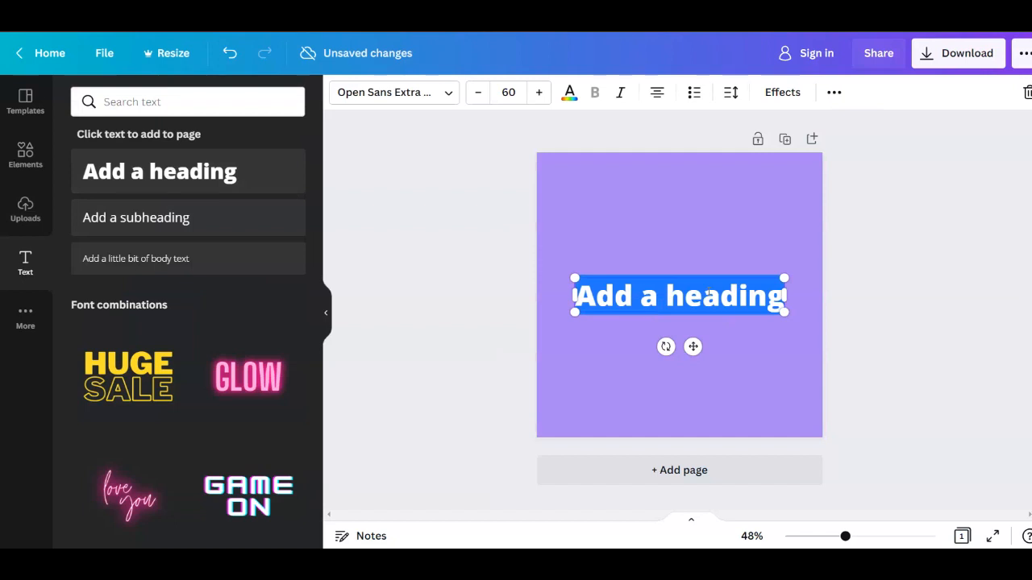
pyautogui.click(708, 293)
pyautogui.tripleClick(706, 302)
pyautogui.write('B')
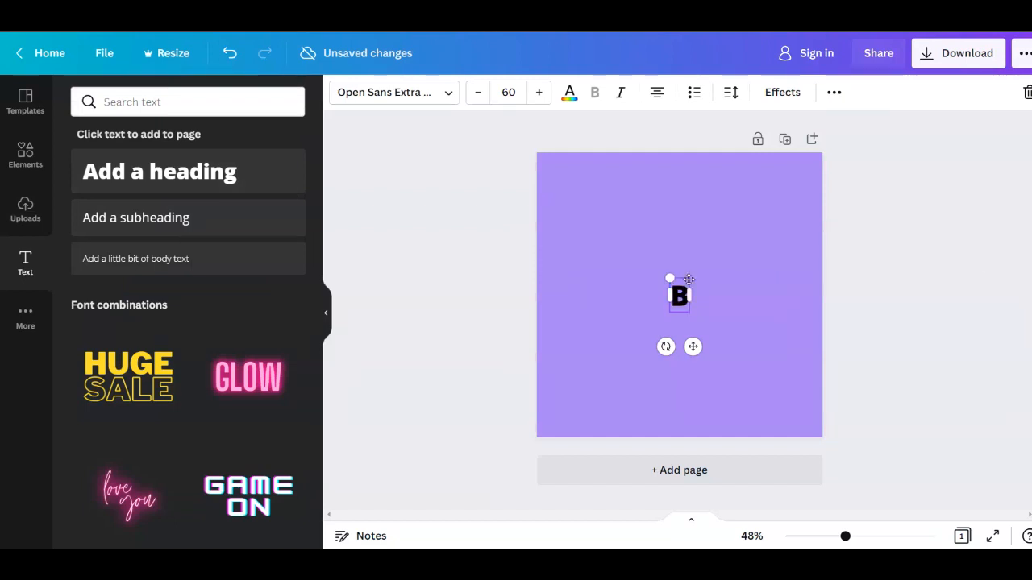
# Enlarge the letter B to font size 245 and move it near the icon's middle.
pyautogui.moveTo(688, 279); pyautogui.dragTo(702, 258)
pyautogui.moveTo(679, 291); pyautogui.dragTo(624, 395)
pyautogui.doubleClick(675, 315)
pyautogui.click(656, 204)
pyautogui.moveTo(674, 352); pyautogui.dragTo(698, 327)
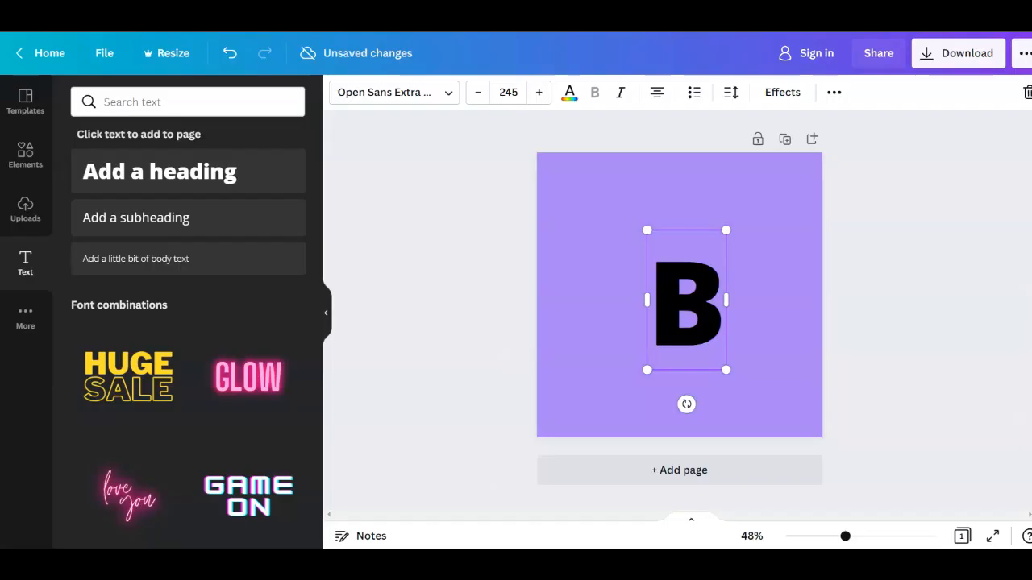
# Color the letter B white and enlarge it to font size 448, centered on the icon.
pyautogui.click(569, 92)
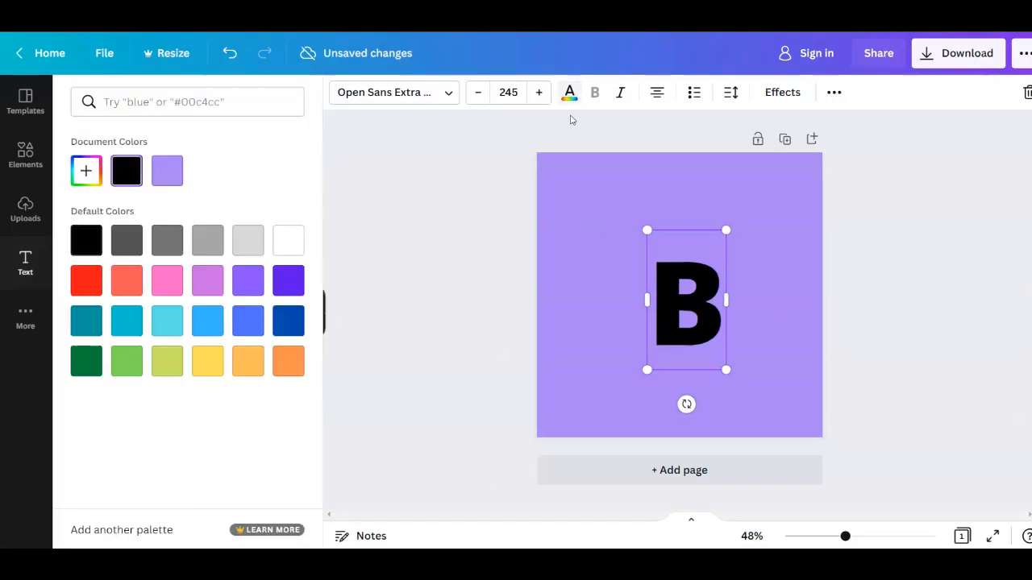
pyautogui.click(288, 239)
pyautogui.click(727, 288)
pyautogui.moveTo(727, 230); pyautogui.dragTo(804, 185)
pyautogui.moveTo(726, 248); pyautogui.dragTo(700, 259)
pyautogui.moveTo(739, 380); pyautogui.dragTo(763, 414)
pyautogui.moveTo(710, 303); pyautogui.dragTo(696, 306)
pyautogui.moveTo(746, 171); pyautogui.dragTo(752, 167)
# Search the elements for "star" graphics and add the orange four-pointed star to the icon.
pyautogui.click(25, 153)
pyautogui.click(184, 103)
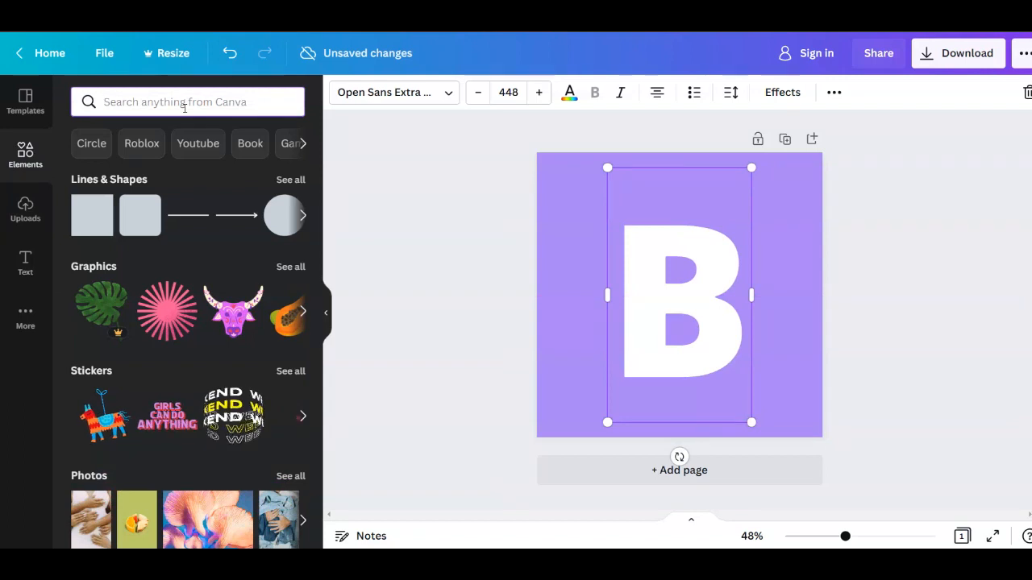
pyautogui.write('STAR')
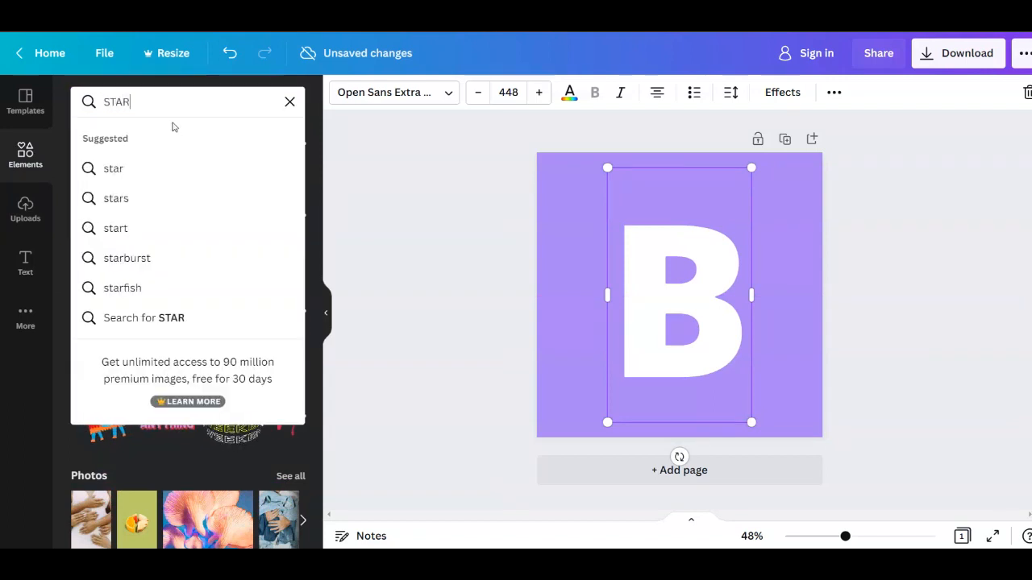
pyautogui.click(148, 169)
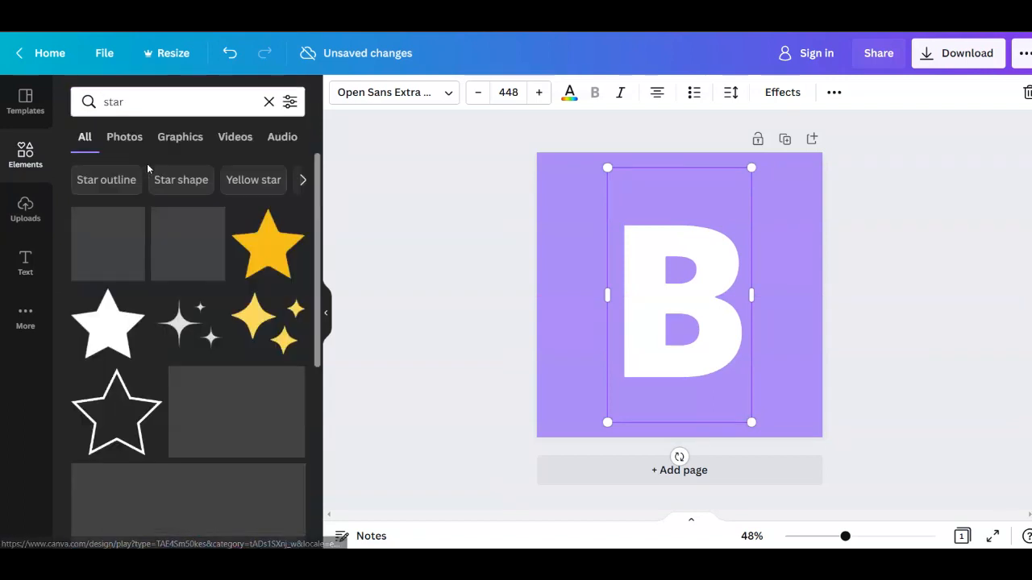
pyautogui.click(169, 143)
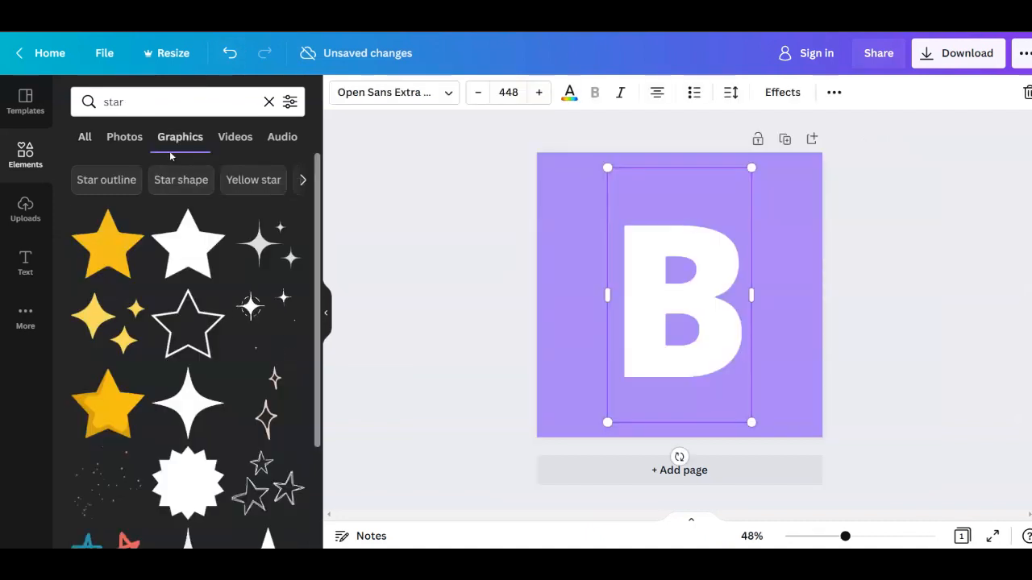
pyautogui.scroll(-5, 151, 316)
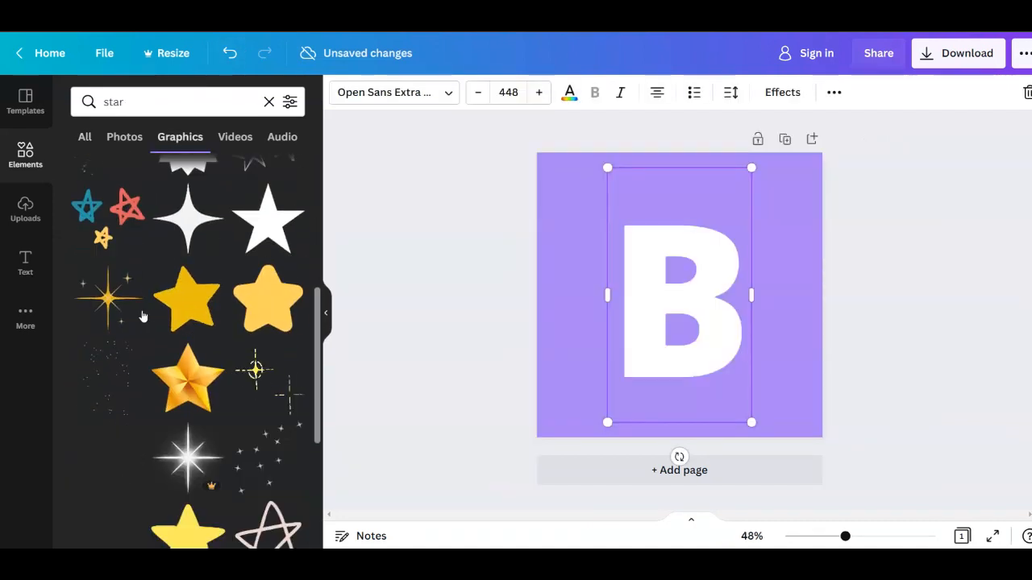
pyautogui.scroll(-1, 196, 304)
pyautogui.scroll(-2, 196, 304)
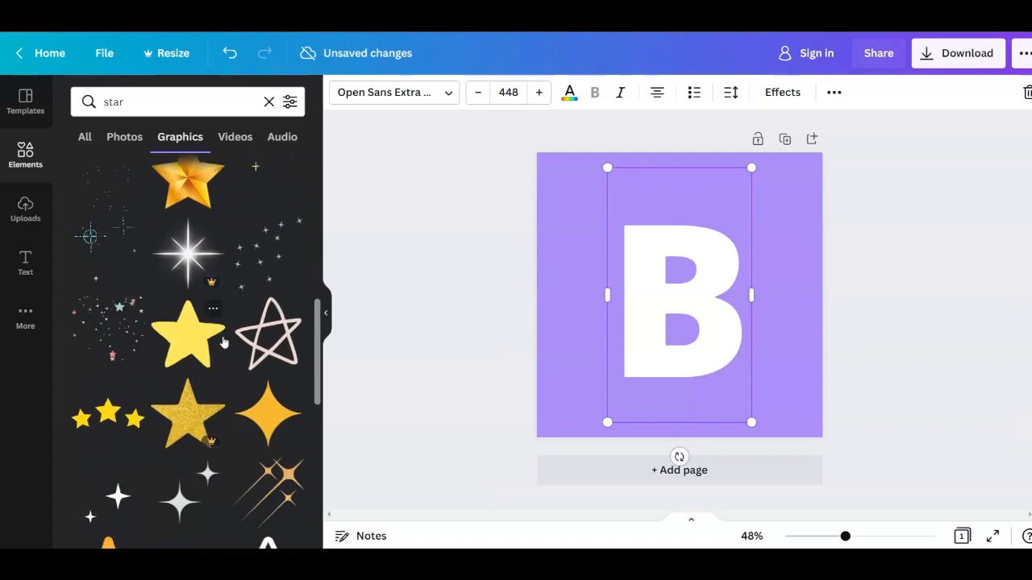
pyautogui.click(269, 413)
# Shrink the orange star and place it over the upper-left corner of the letter B.
pyautogui.moveTo(677, 304); pyautogui.dragTo(621, 229)
pyautogui.moveTo(566, 158); pyautogui.dragTo(606, 205)
pyautogui.moveTo(645, 237); pyautogui.dragTo(628, 229)
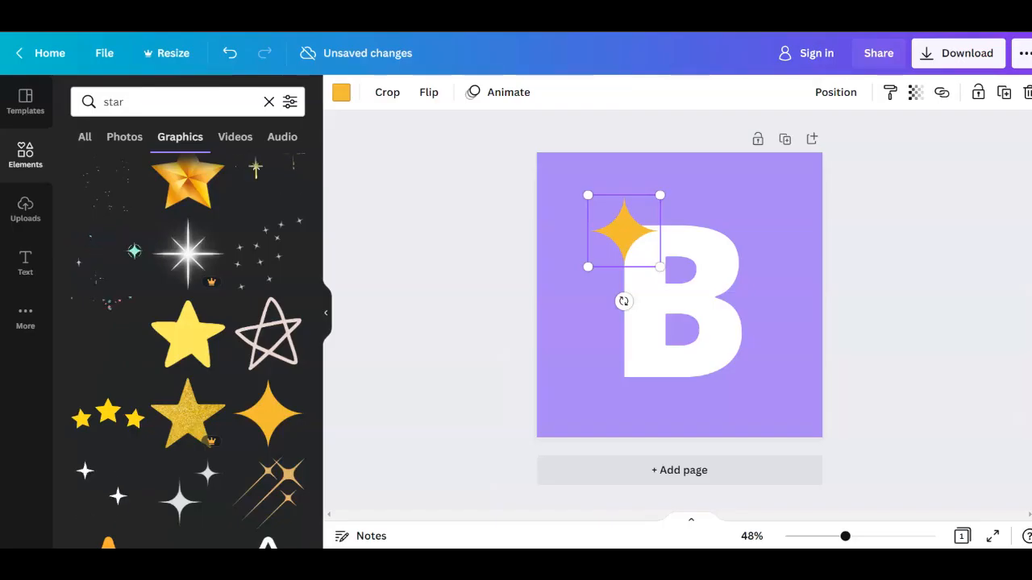
pyautogui.click(940, 295)
# Enlarge the letter B slightly to font size 457 and deselect it.
pyautogui.click(700, 344)
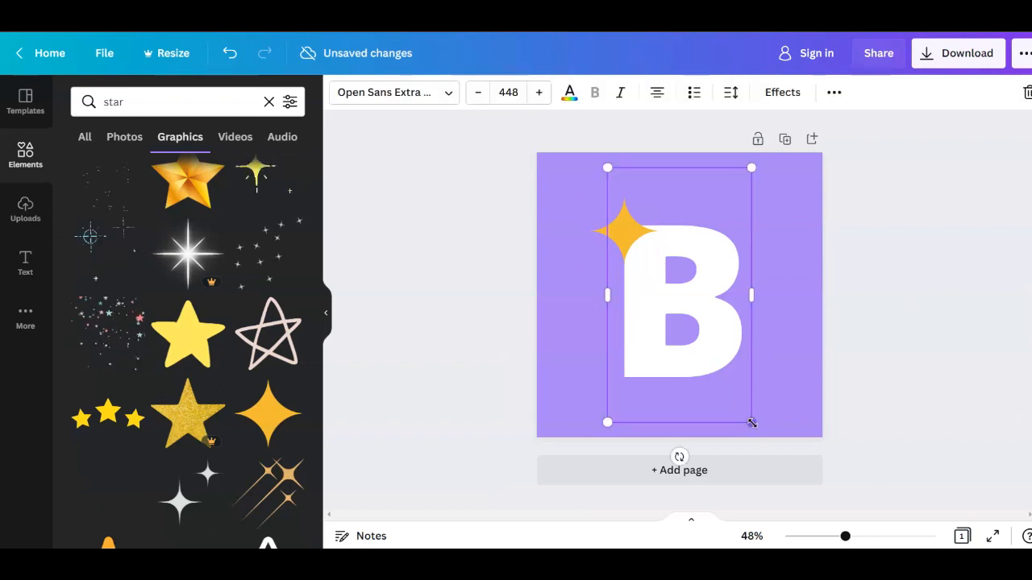
pyautogui.moveTo(752, 422); pyautogui.dragTo(758, 430)
pyautogui.click(957, 322)
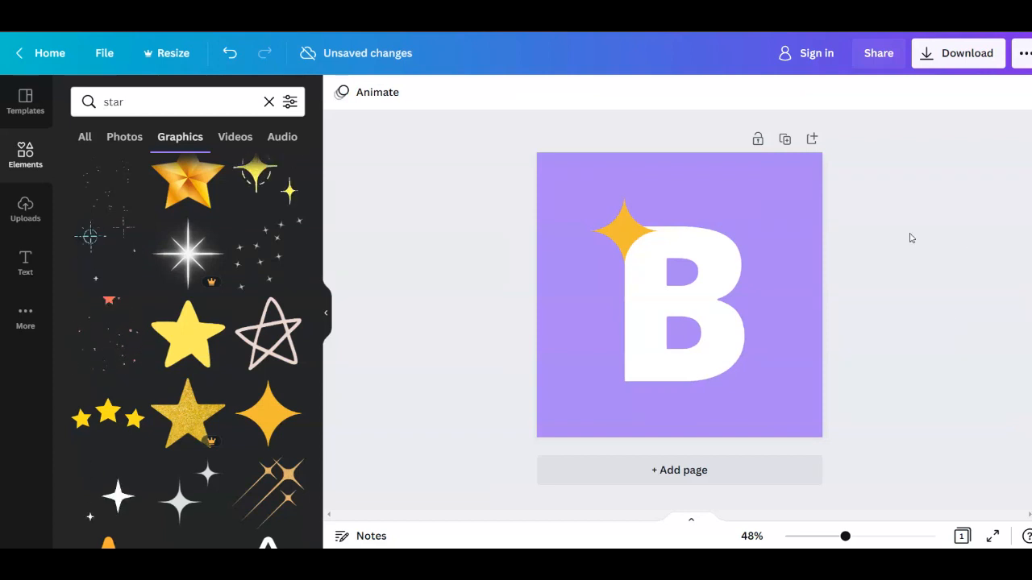
# Try the Open Sauce SemiBold and HK Grotesk Medium fonts on the letter B and restore Open Sans Extra Bold.
pyautogui.click(627, 269)
pyautogui.click(411, 93)
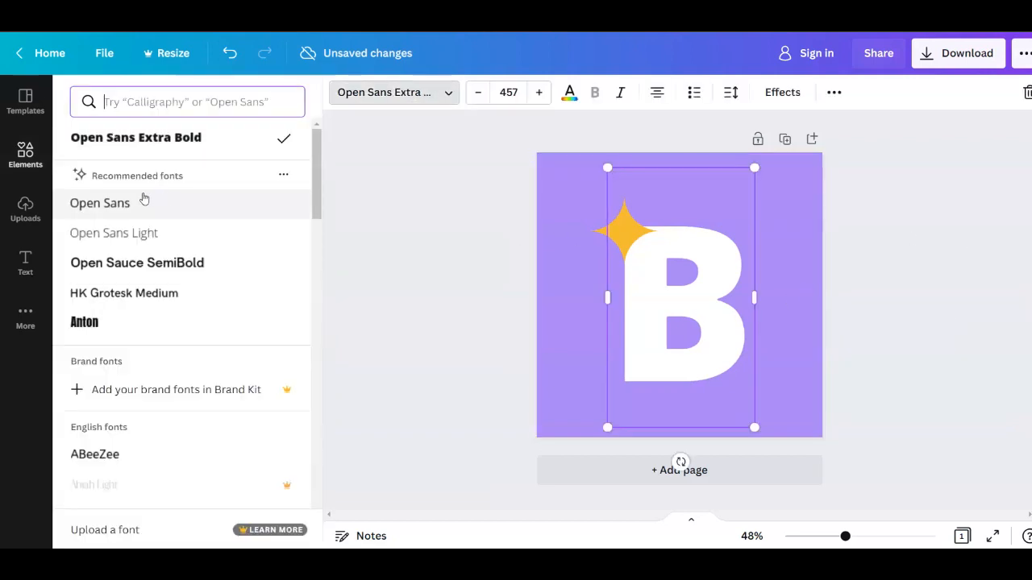
pyautogui.click(157, 264)
pyautogui.click(166, 293)
pyautogui.click(164, 138)
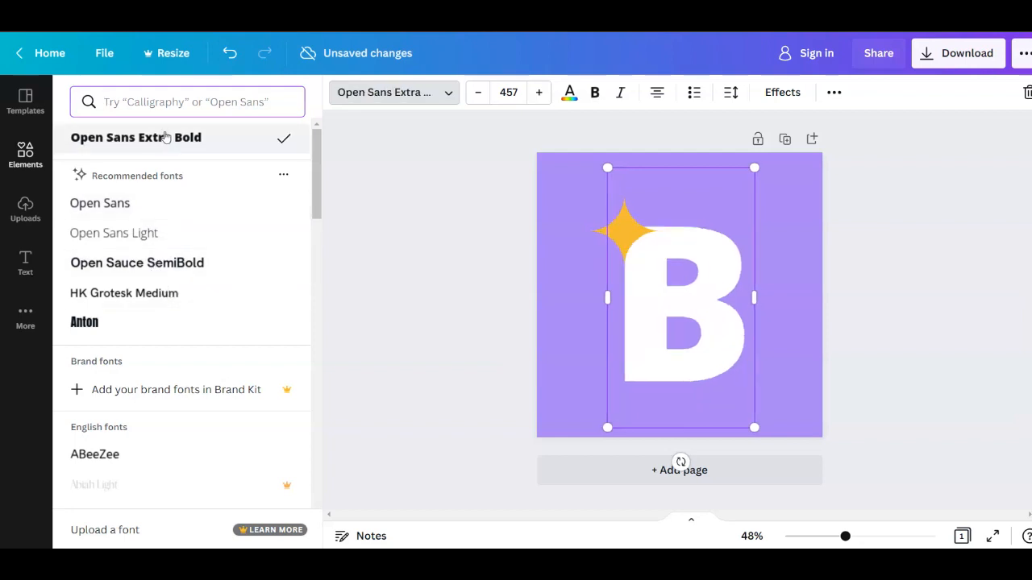
pyautogui.click(409, 213)
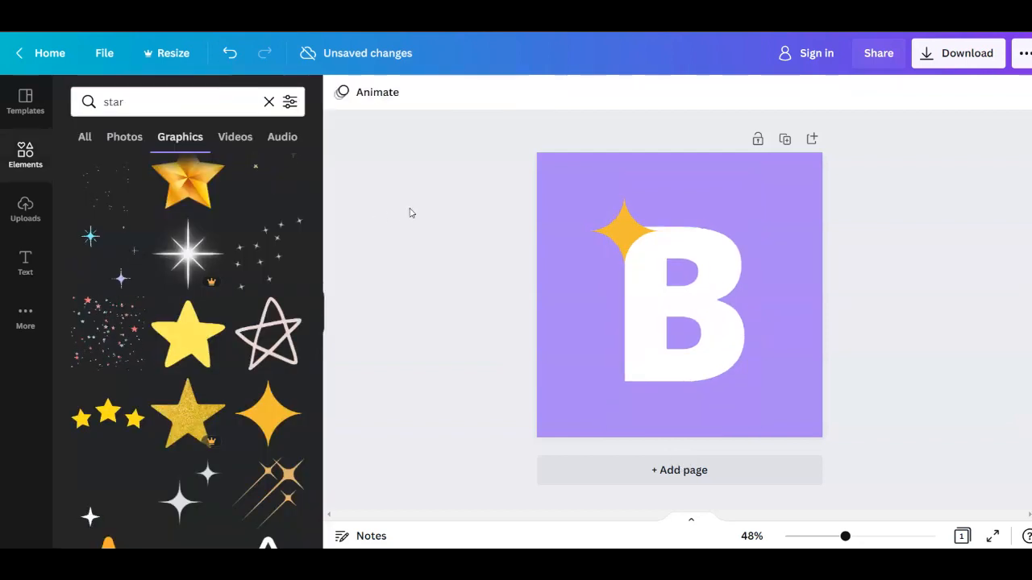
# Download the icon design as a PNG and open the downloaded file B.png.
pyautogui.click(991, 53)
pyautogui.click(886, 316)
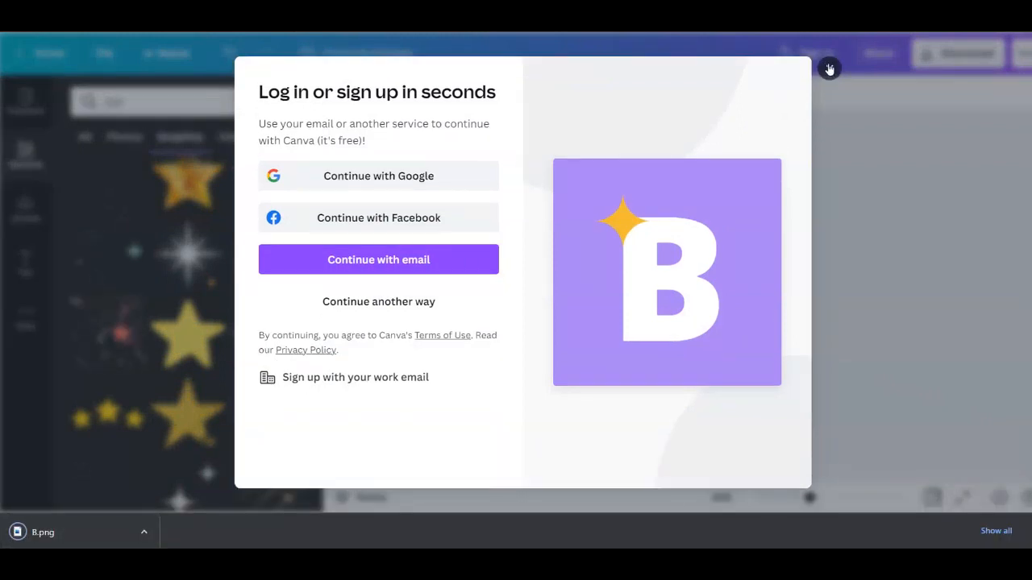
pyautogui.click(829, 70)
pyautogui.click(70, 523)
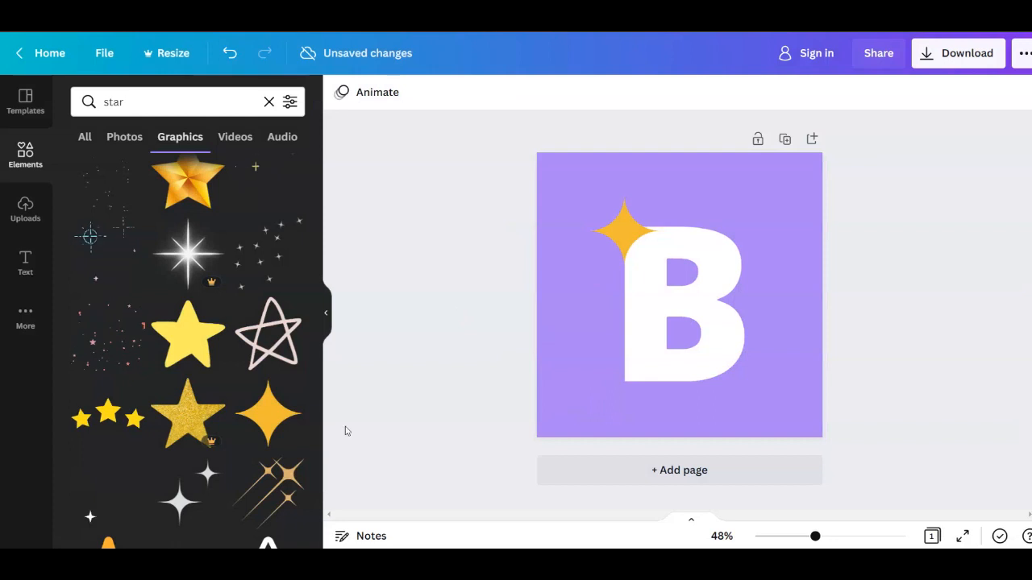
# Browse the ready-made YouTube icon templates for alternative designs.
pyautogui.click(25, 103)
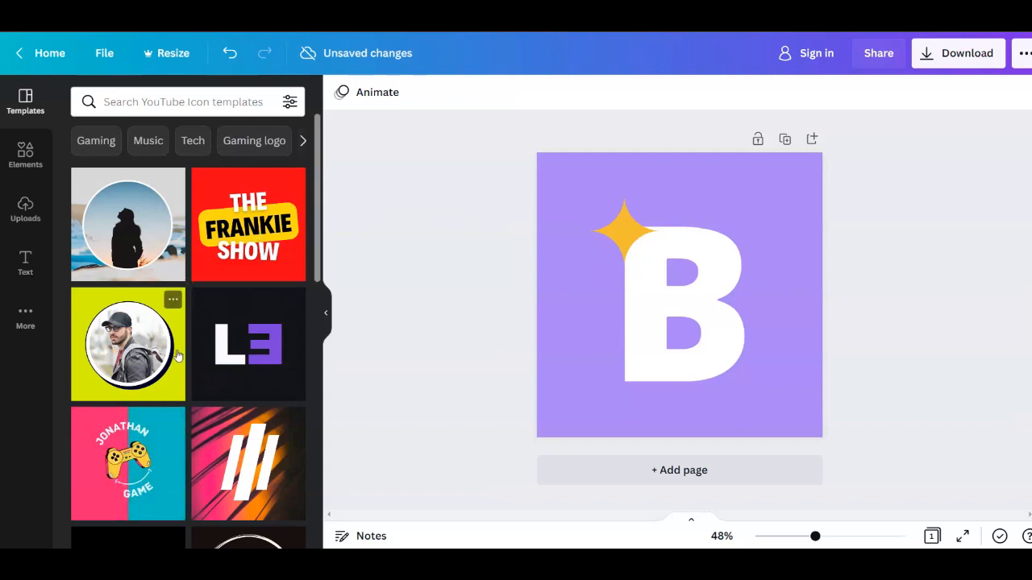
pyautogui.scroll(-7, 176, 355)
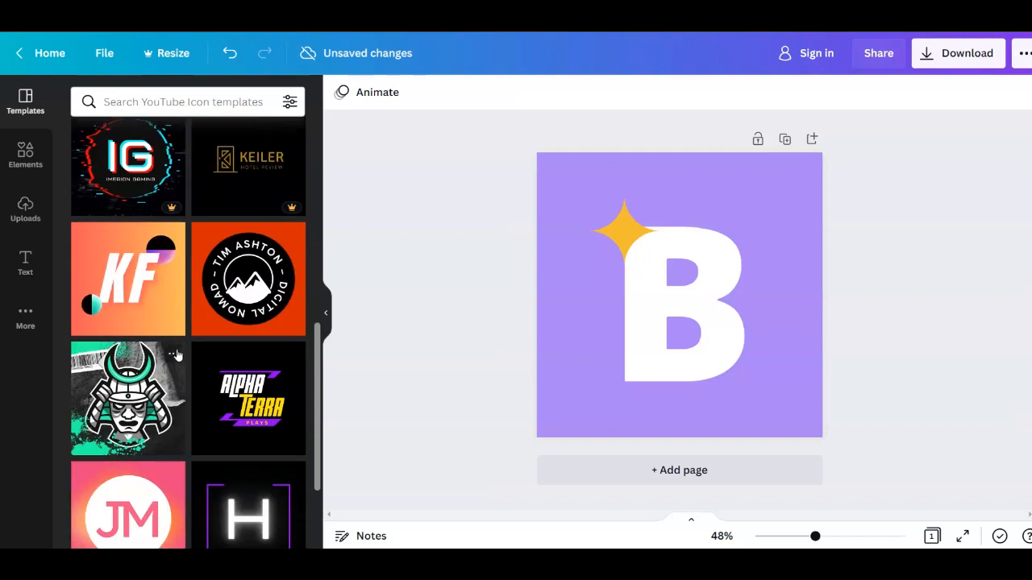
pyautogui.scroll(-5, 176, 356)
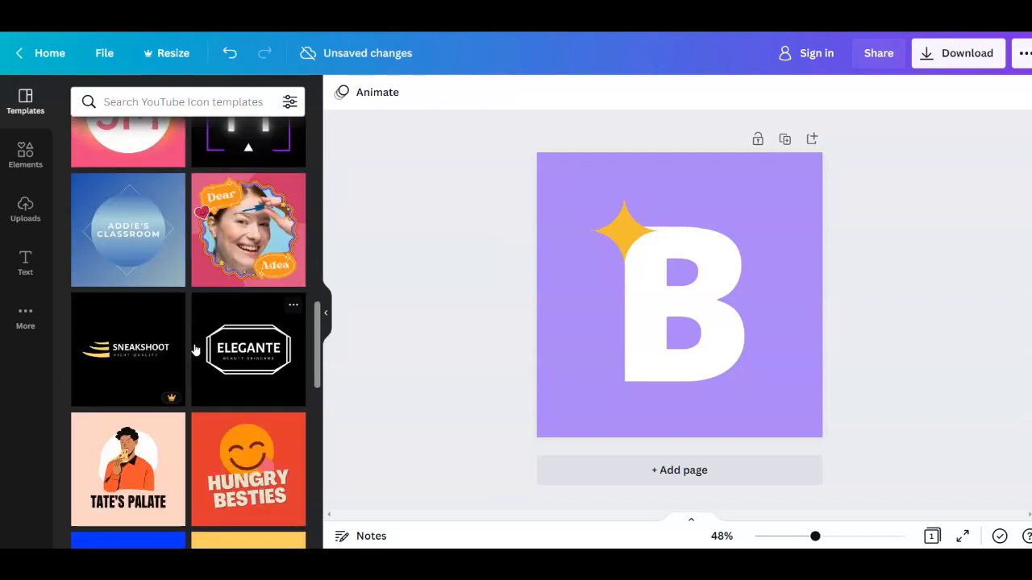
pyautogui.scroll(-1, 195, 349)
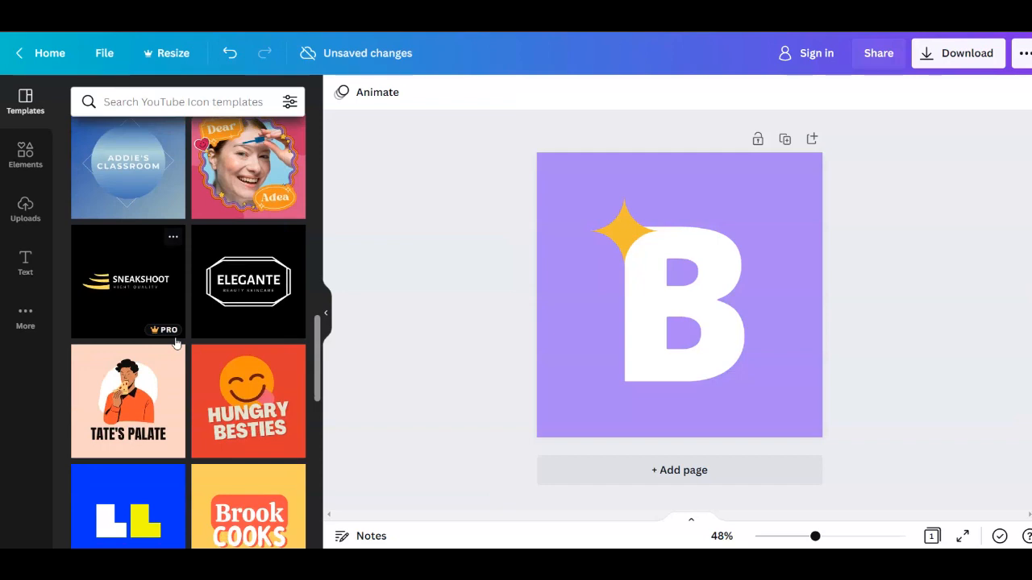